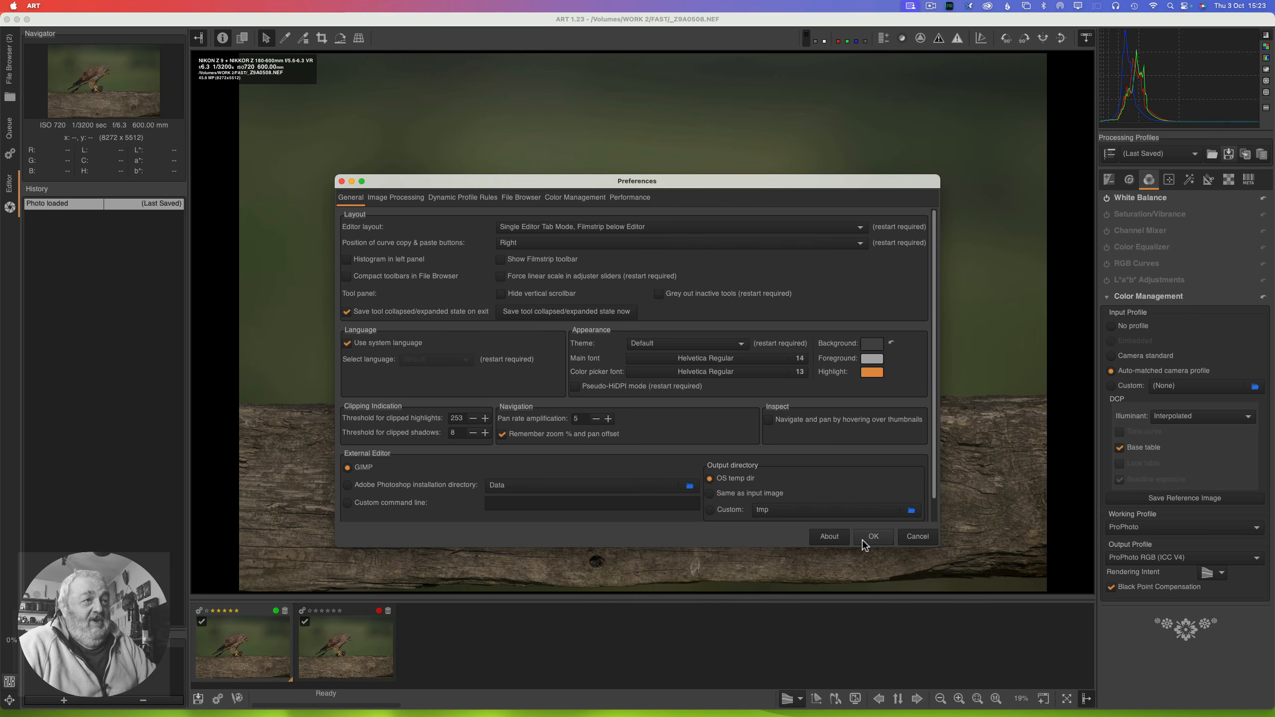
# Step: Close the preferences, switch to Finder and locate the CameraProfiles folder under Library/Application Support/Adobe/CameraRaw
pyautogui.click(833, 538)
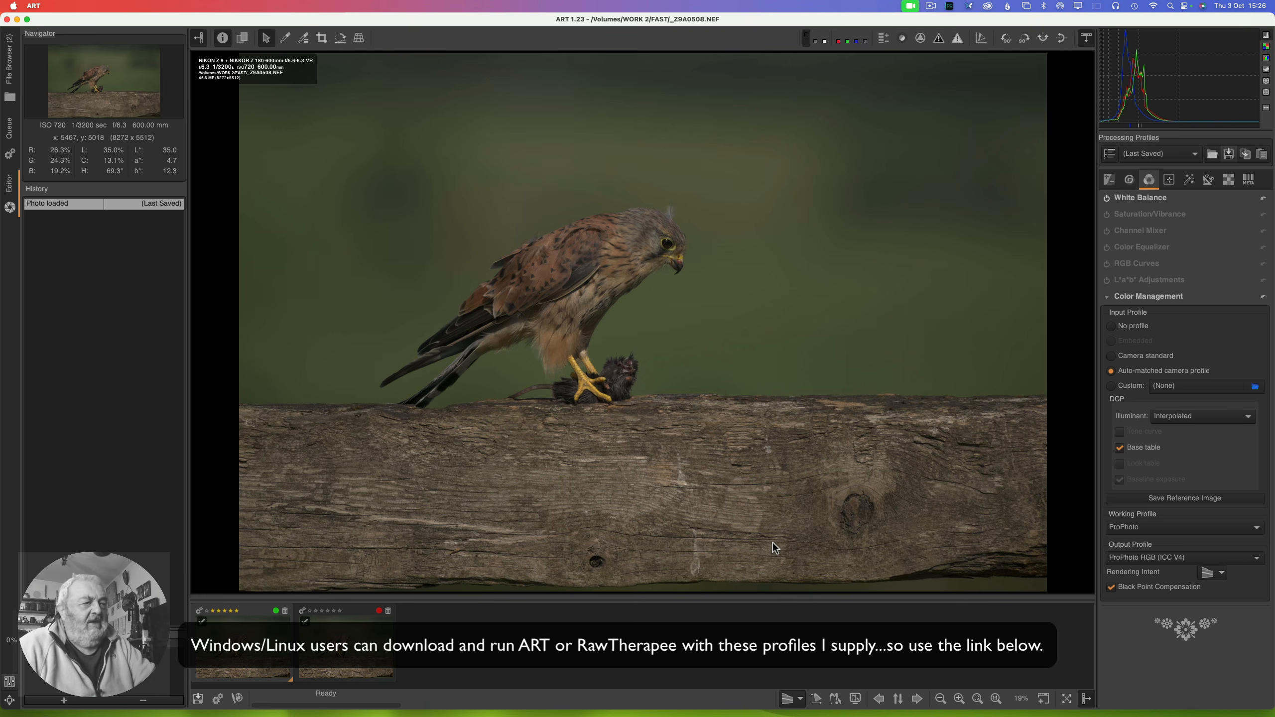
pyautogui.moveTo(582, 713)
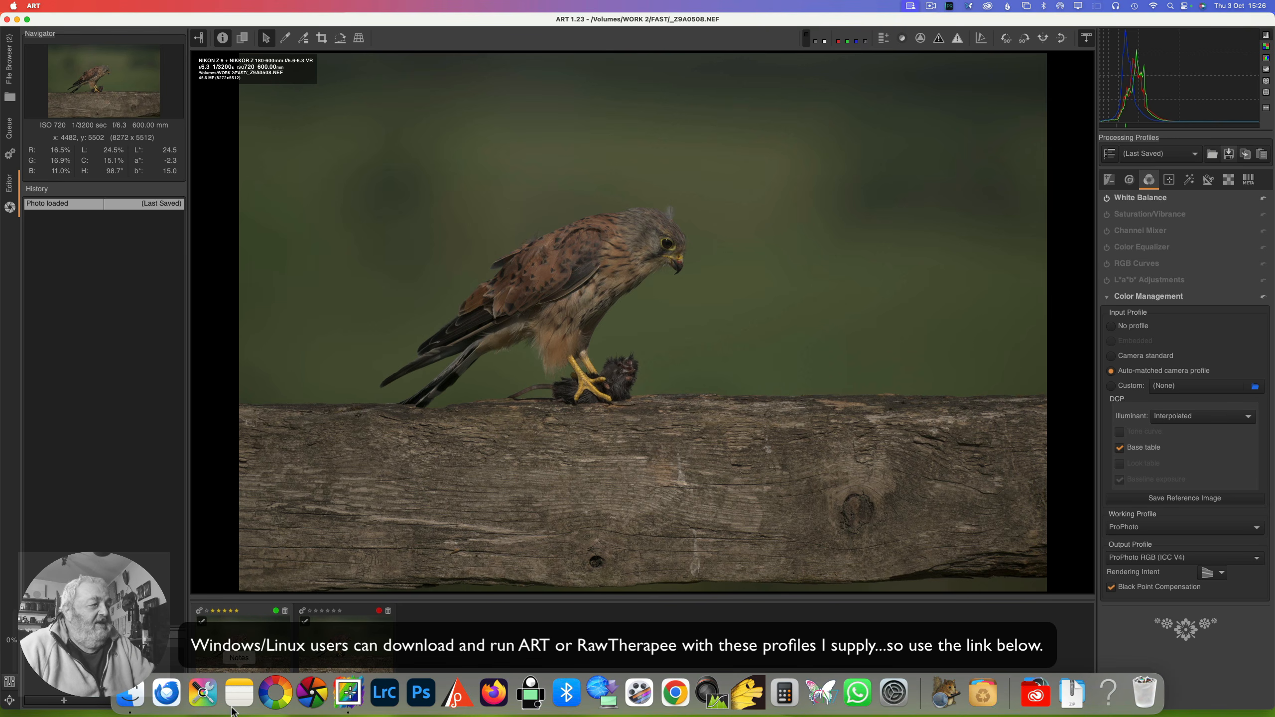
pyautogui.click(131, 695)
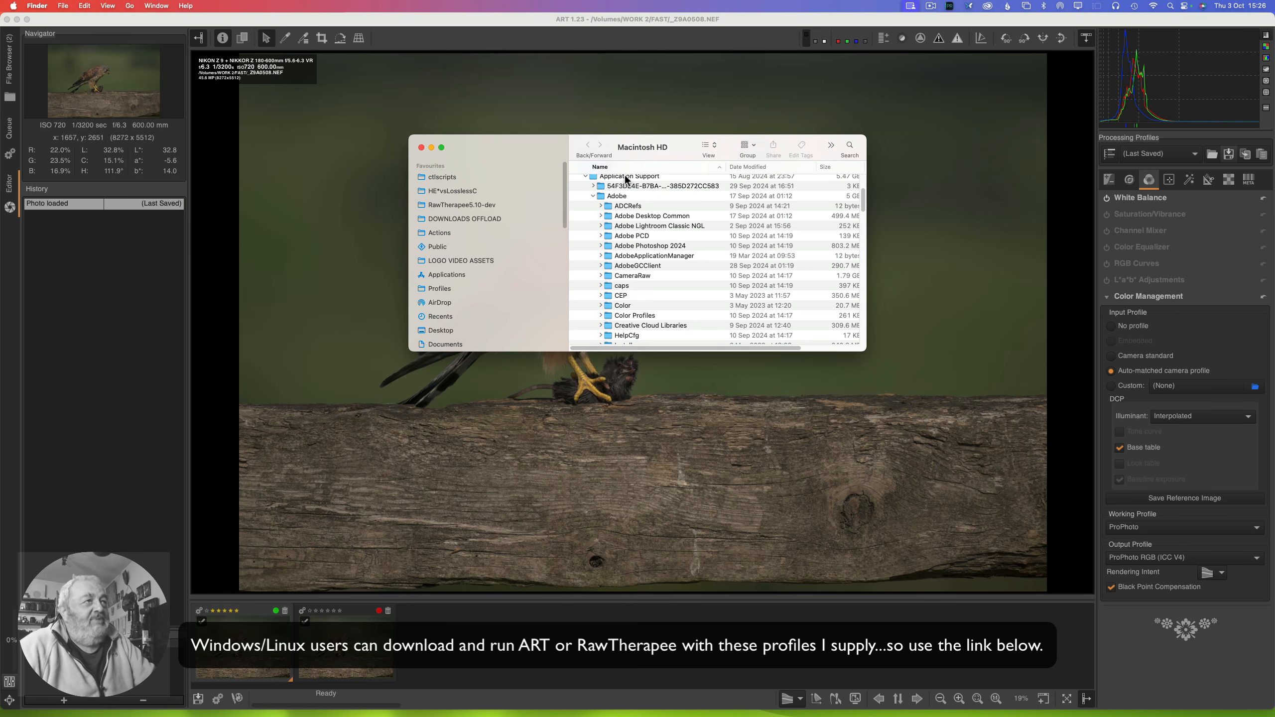
pyautogui.scroll(5, 625, 179)
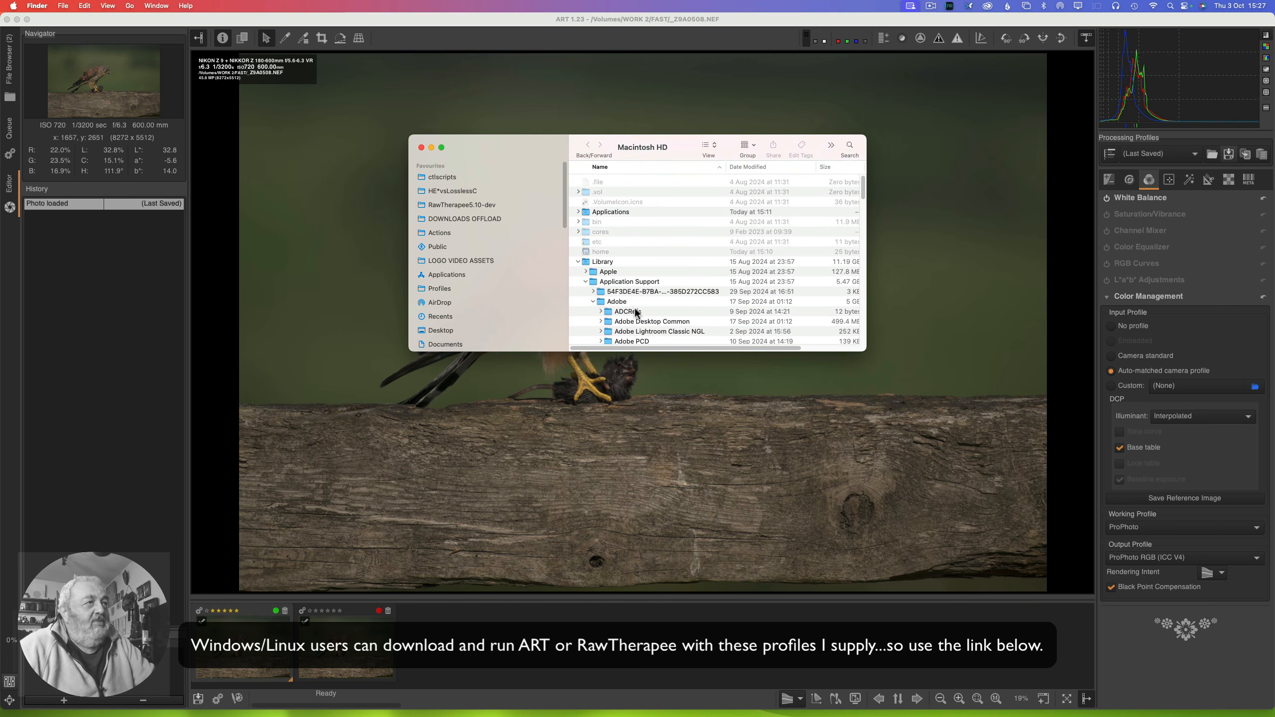
pyautogui.scroll(-5, 635, 313)
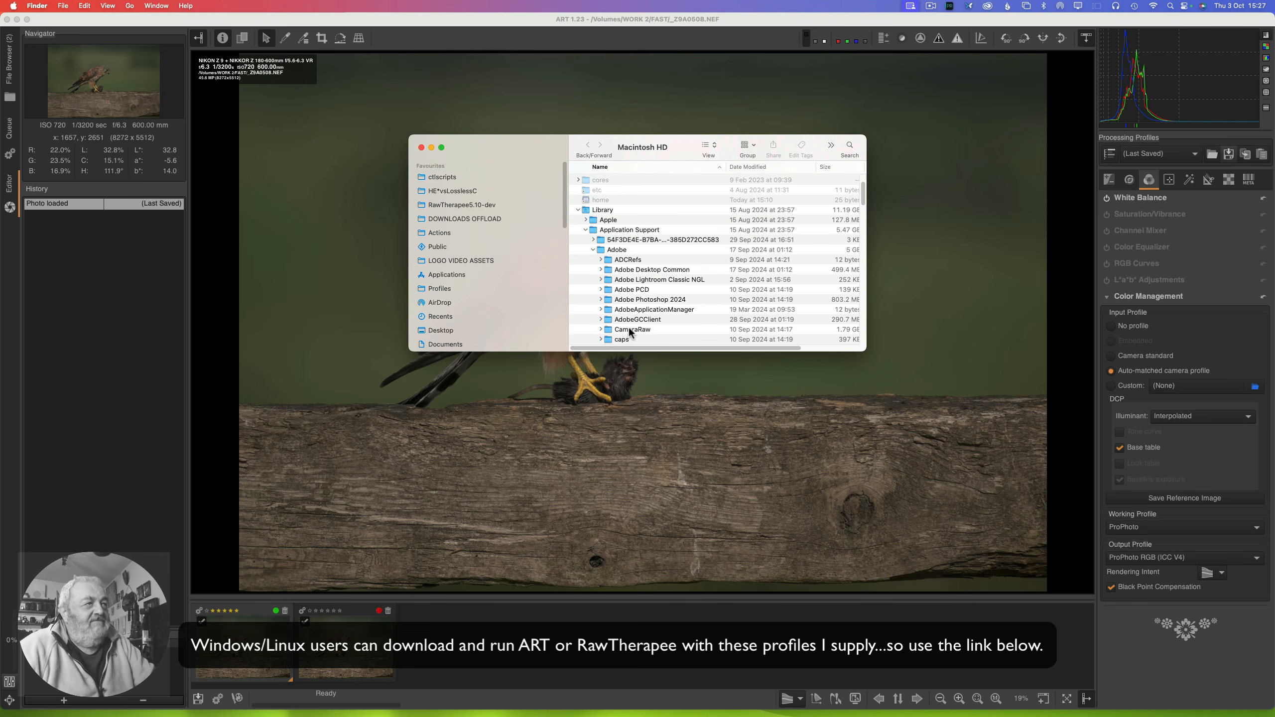
pyautogui.doubleClick(628, 329)
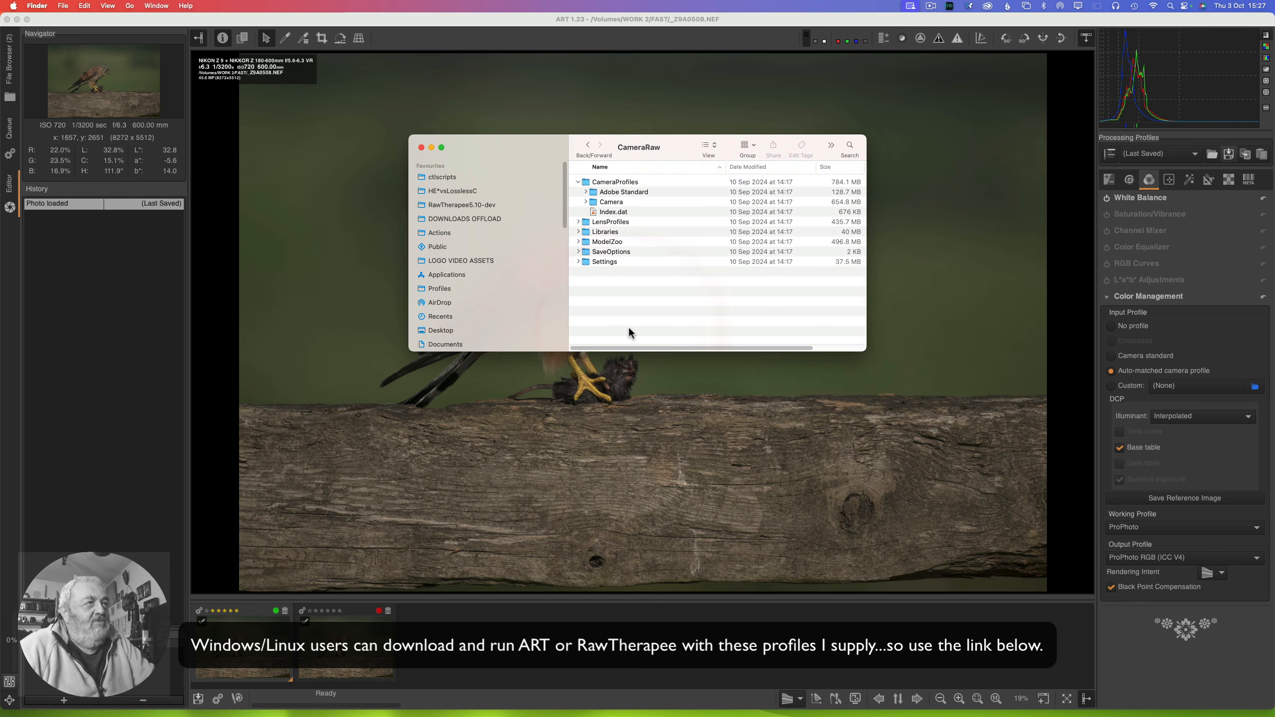
pyautogui.click(610, 183)
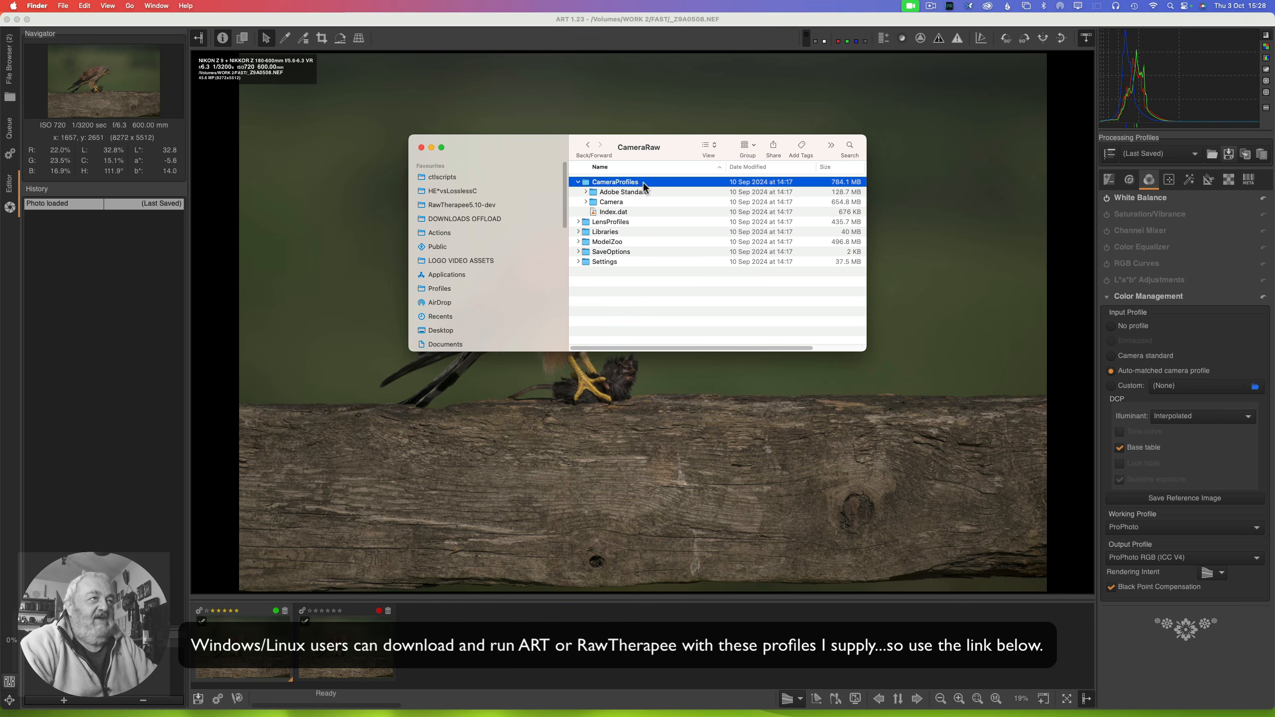
pyautogui.click(421, 147)
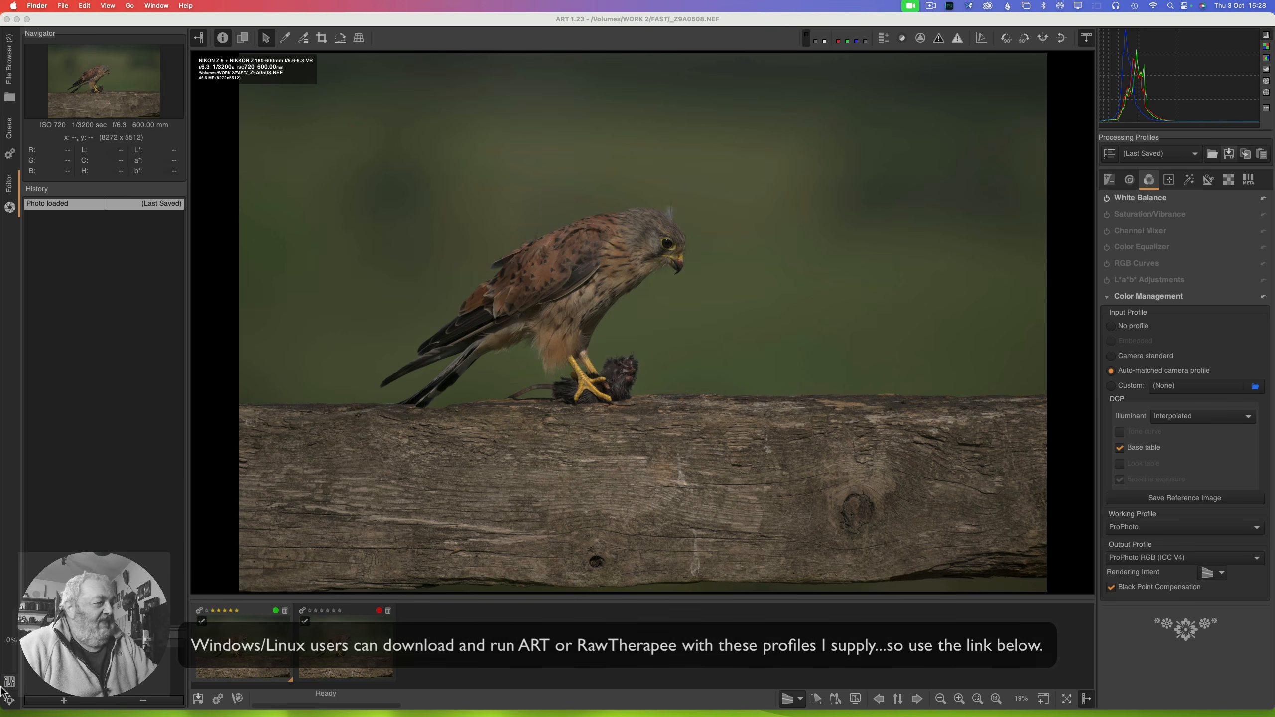
# Step: In ART's color management preferences, set the directory containing output color profiles to the library/ColorSync/Profiles folder
pyautogui.click(9, 687)
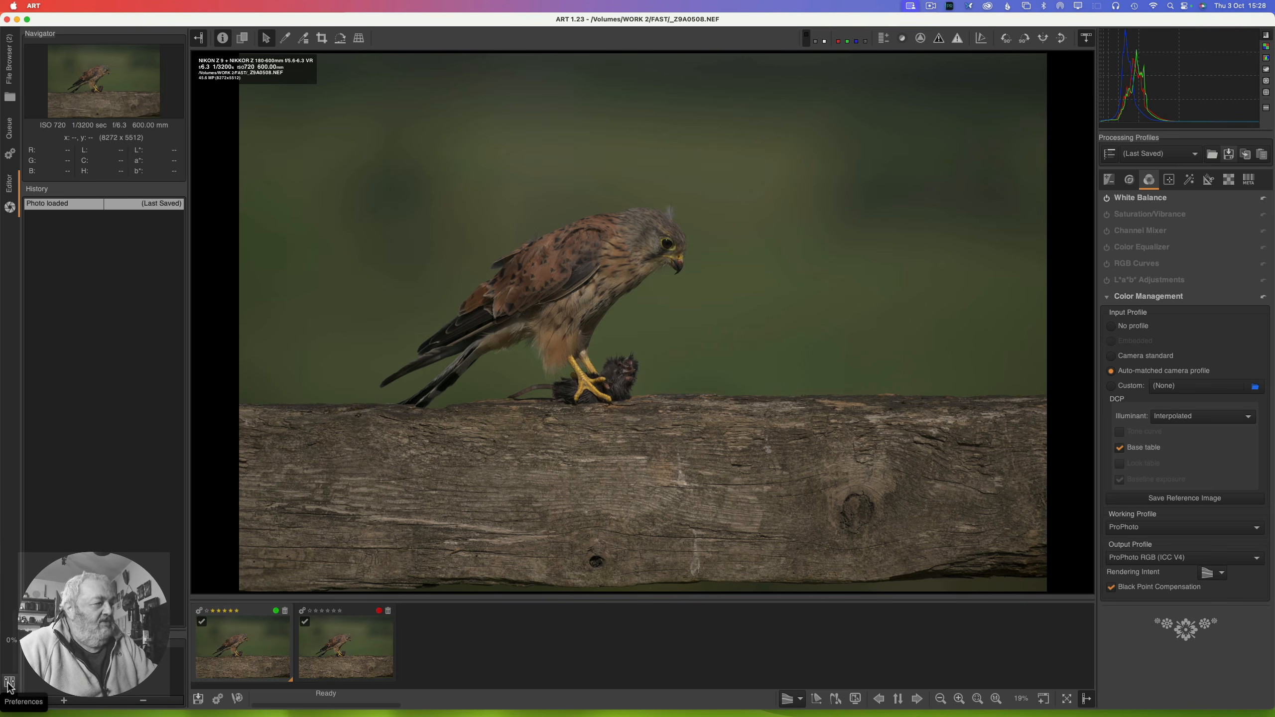
pyautogui.click(9, 684)
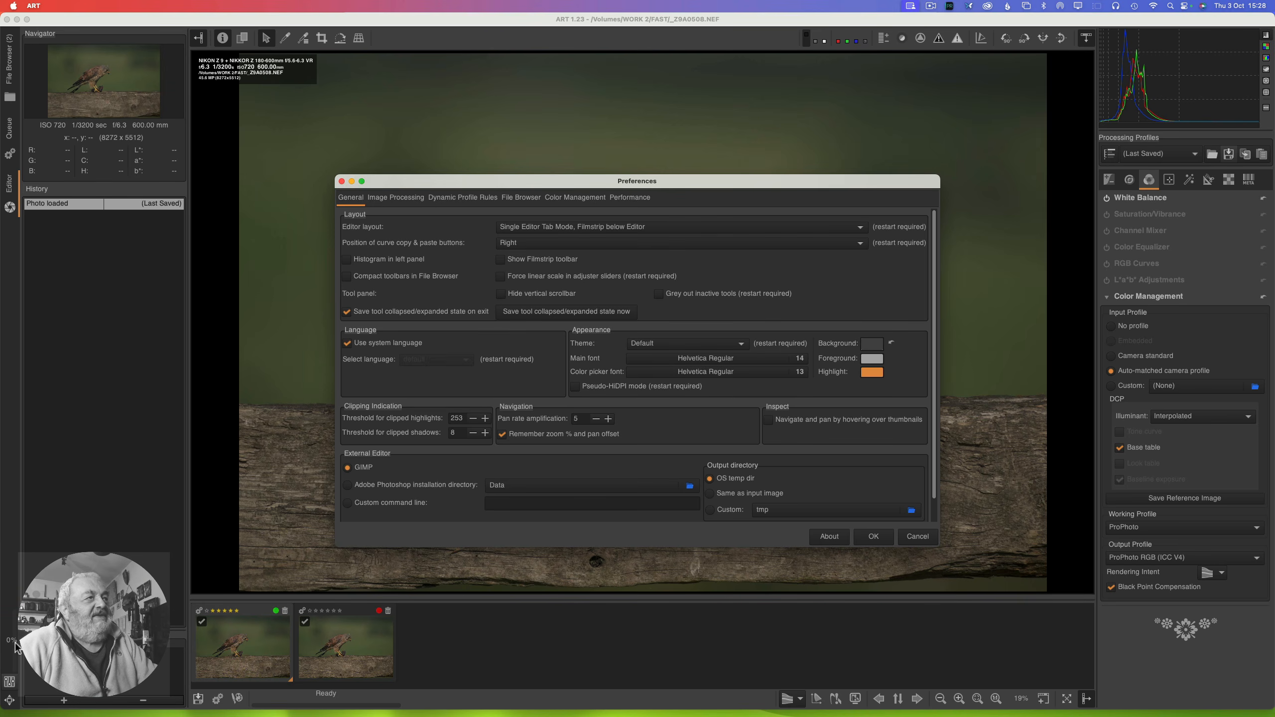
pyautogui.click(402, 196)
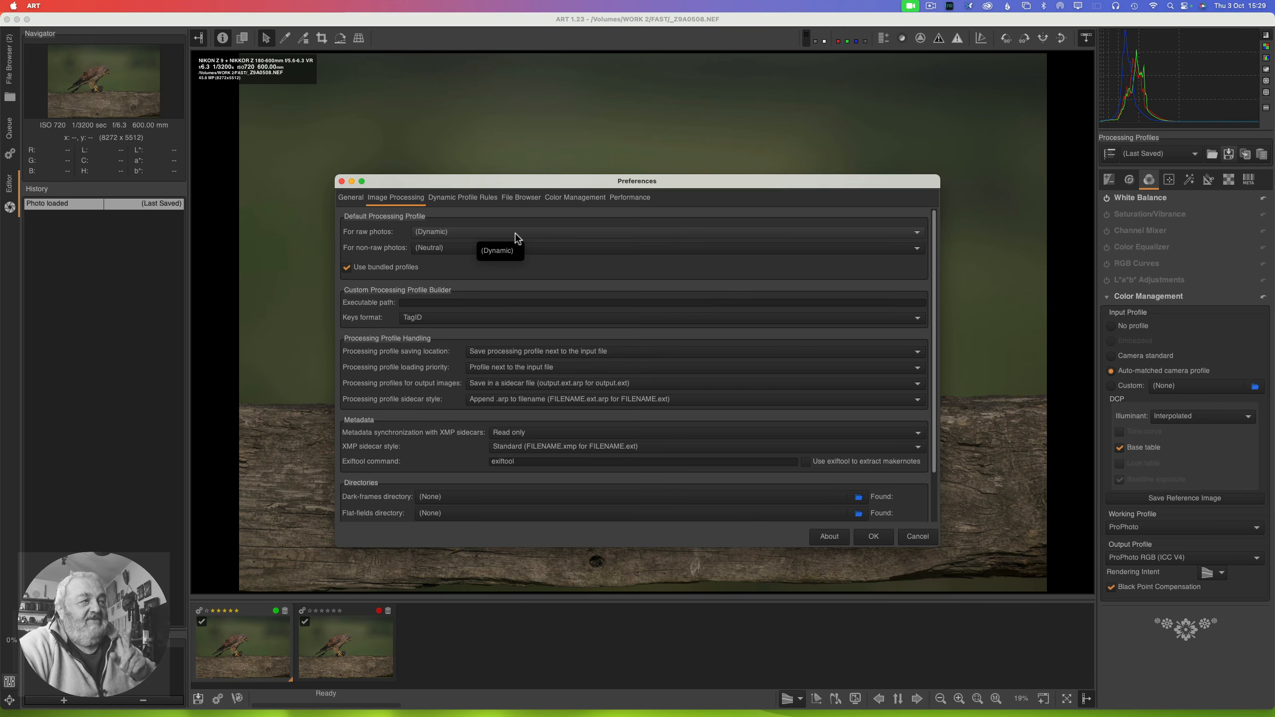
pyautogui.click(559, 199)
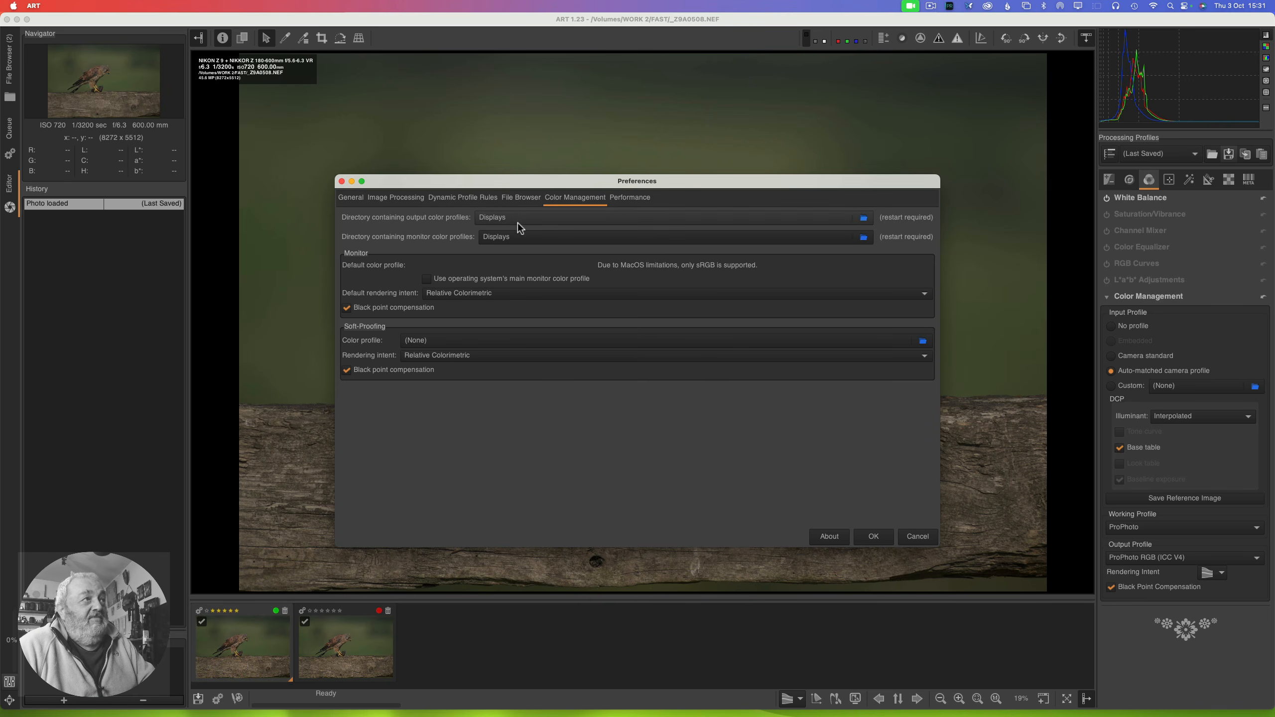
pyautogui.click(864, 218)
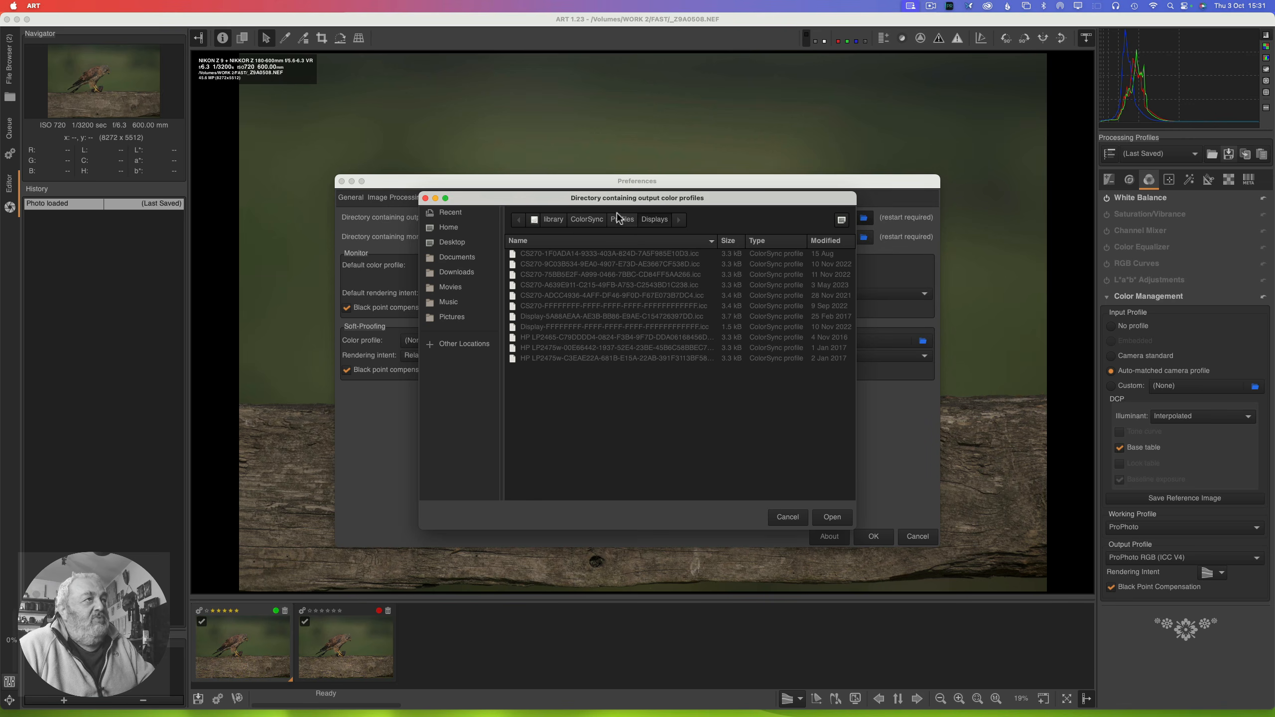
pyautogui.click(587, 222)
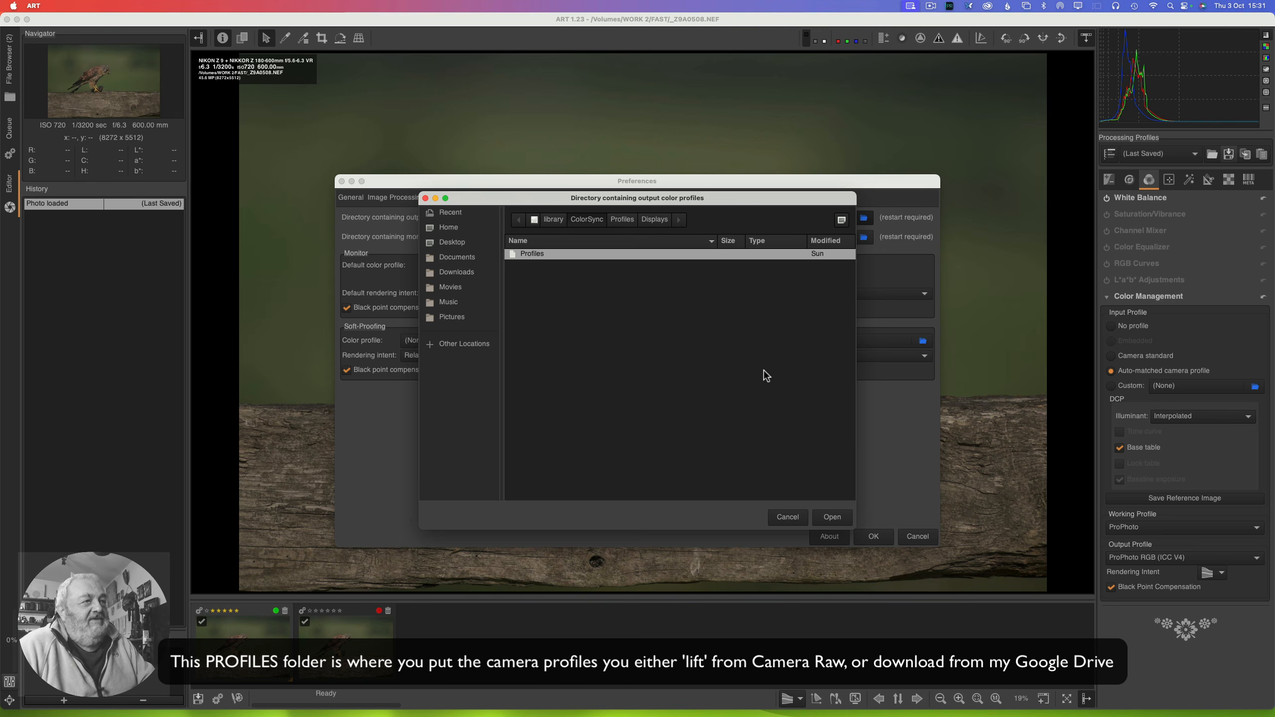
pyautogui.click(832, 517)
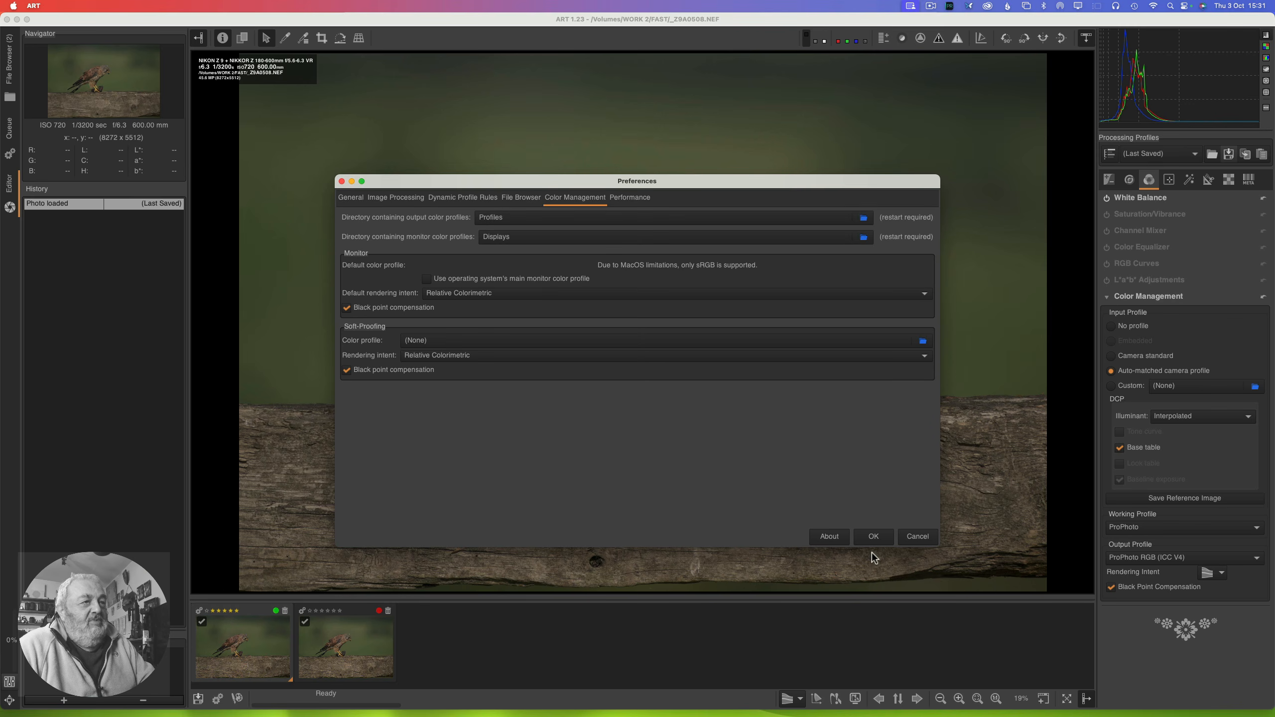
pyautogui.click(872, 536)
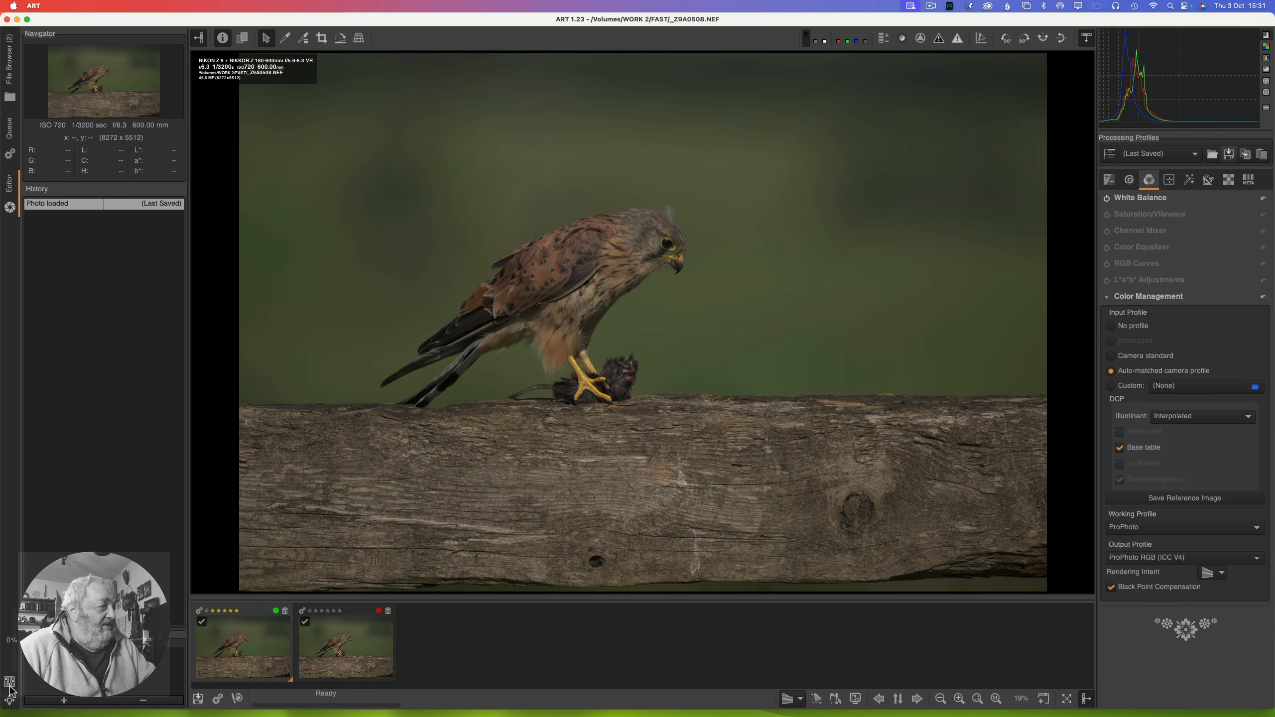
# Step: Choose ProPhoto RGB (ICC V4) as the photo's output profile and ProPhoto as its working profile
pyautogui.click(10, 680)
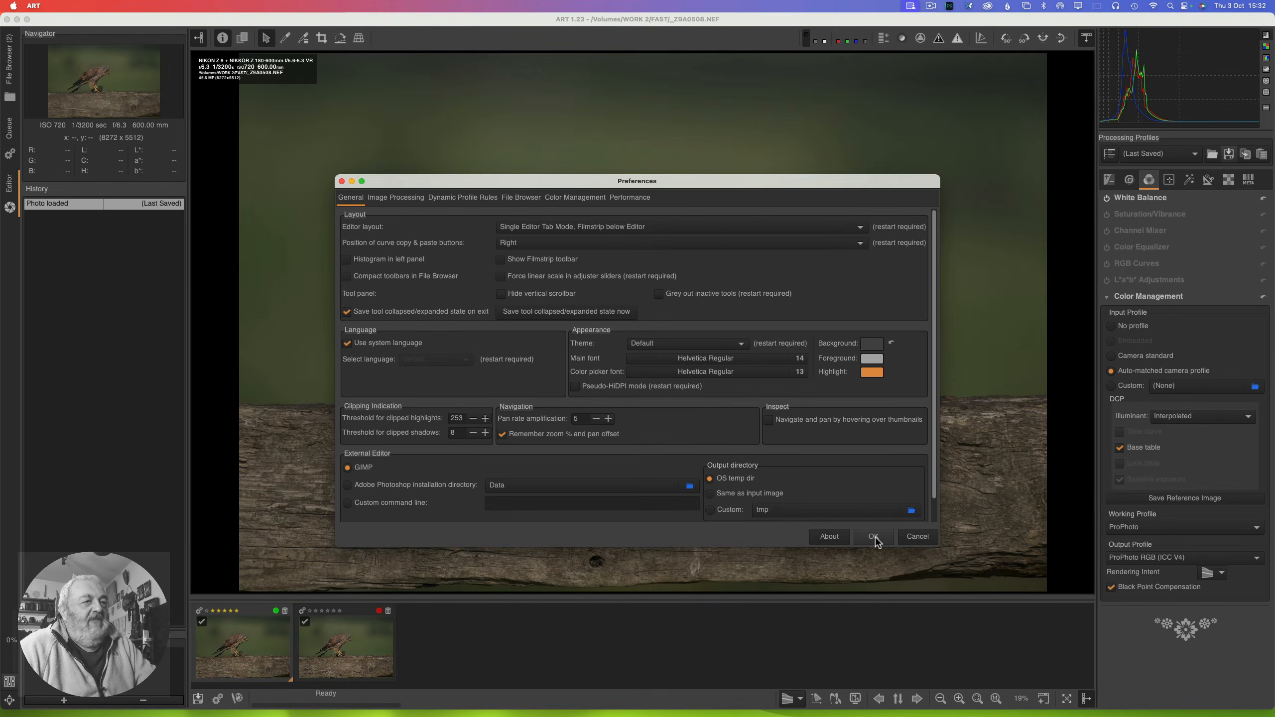
pyautogui.click(873, 537)
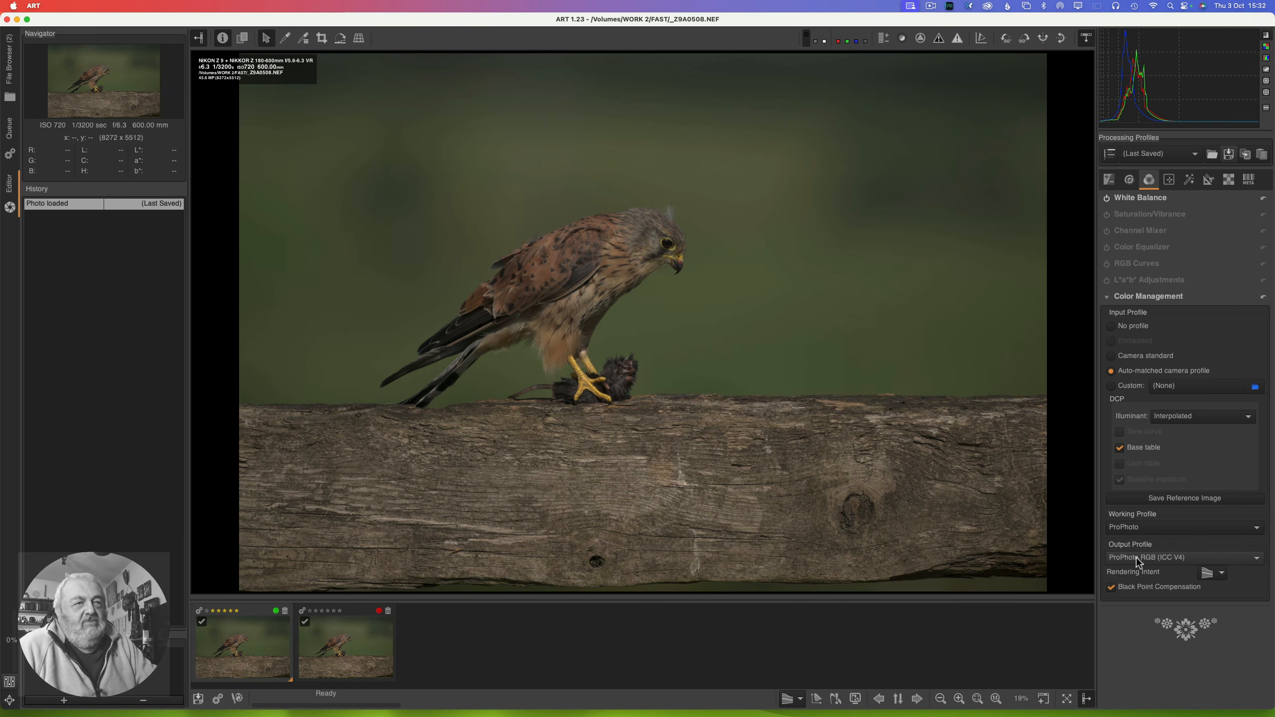
pyautogui.click(1170, 559)
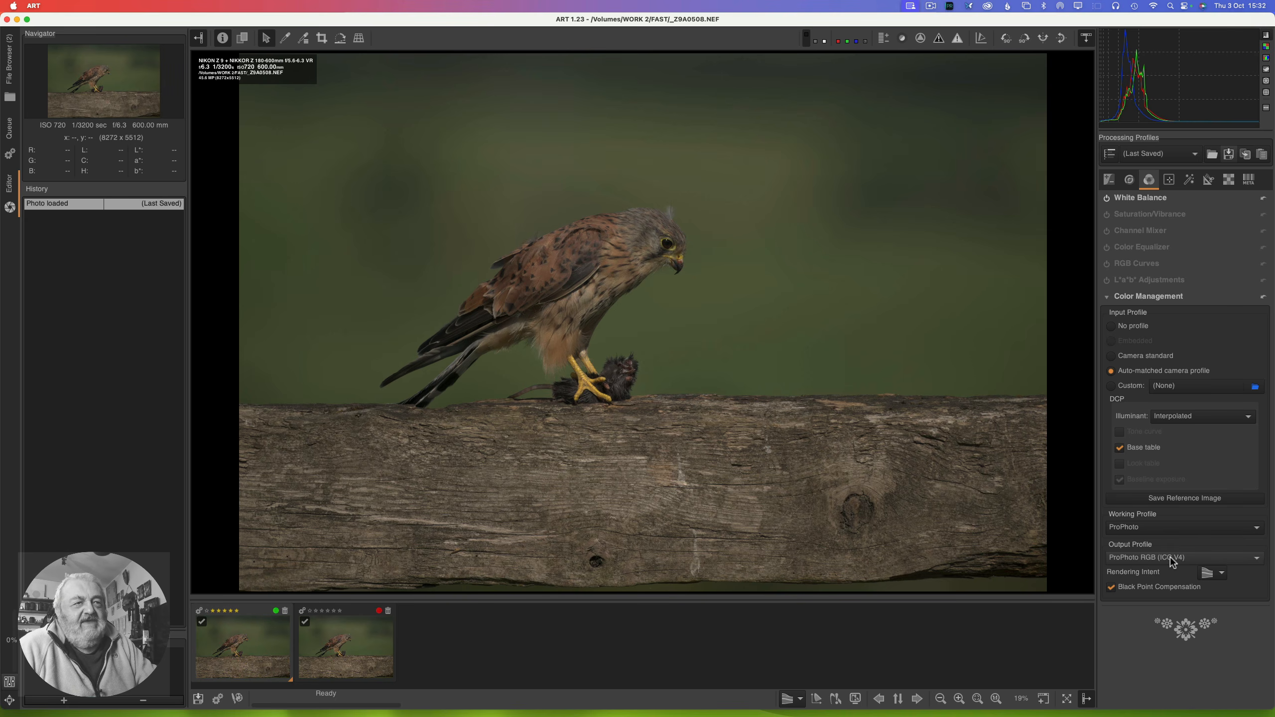
pyautogui.click(1169, 558)
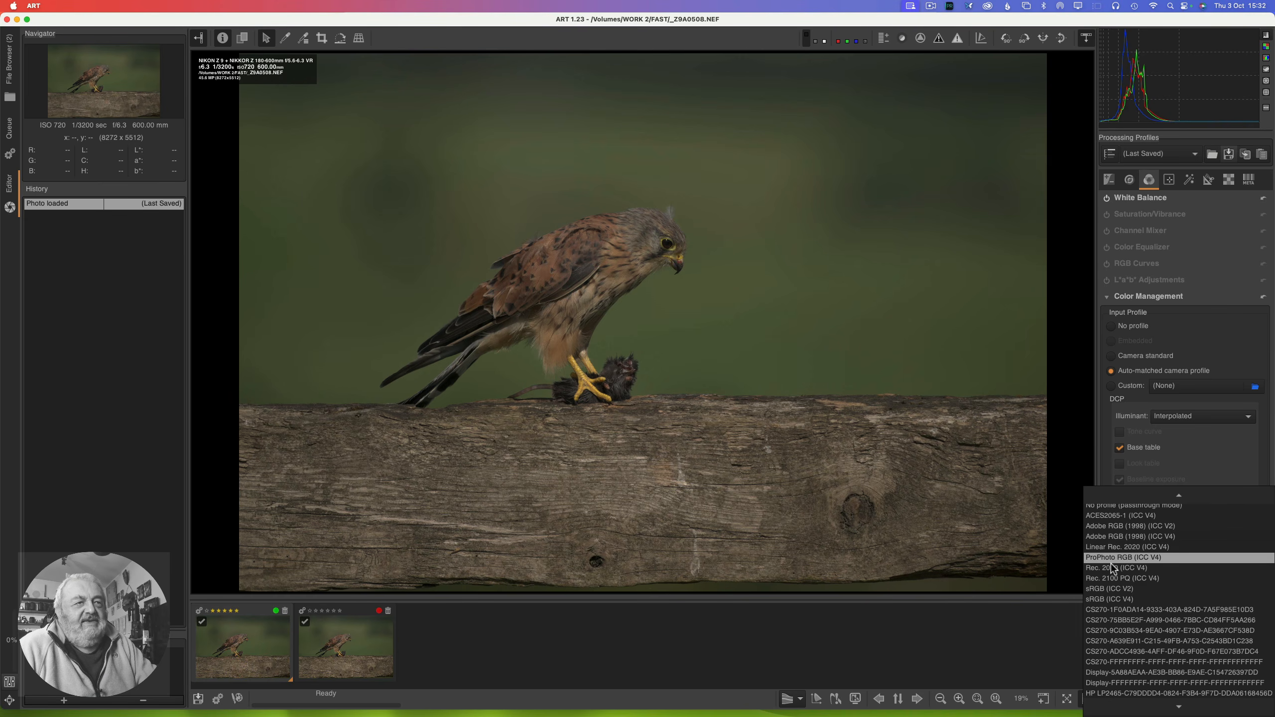
pyautogui.click(1111, 560)
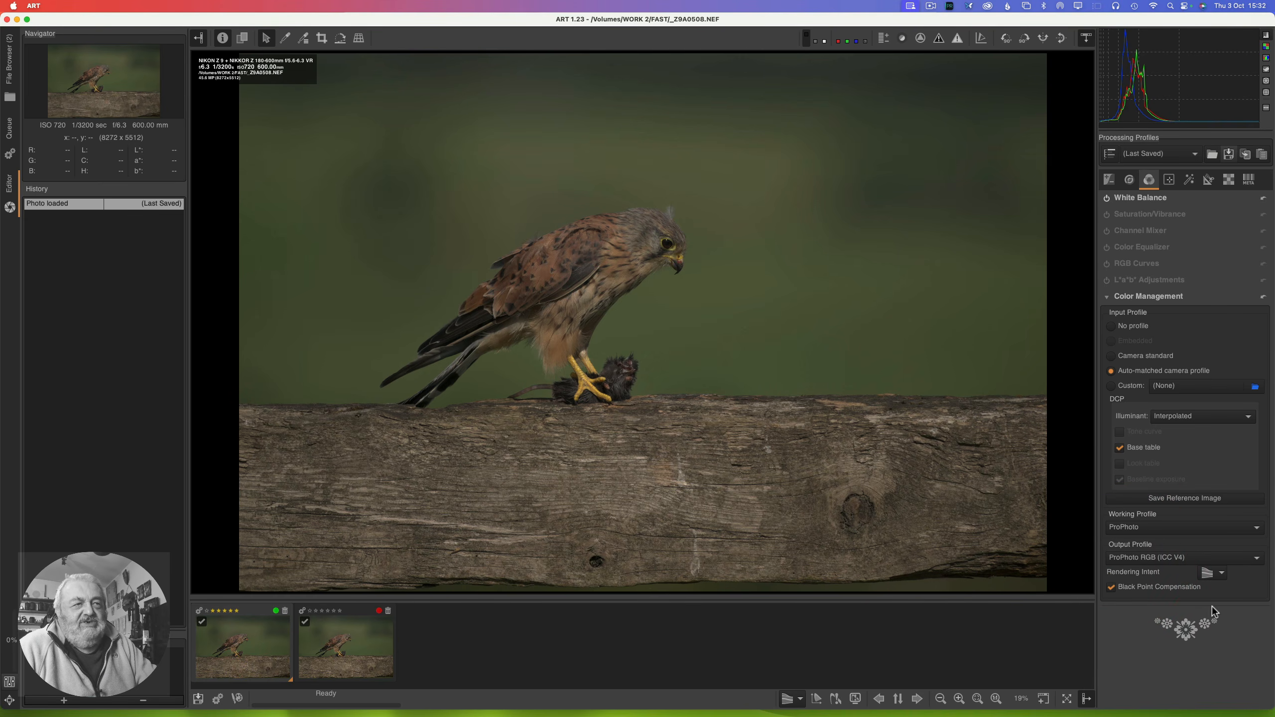
pyautogui.click(1147, 528)
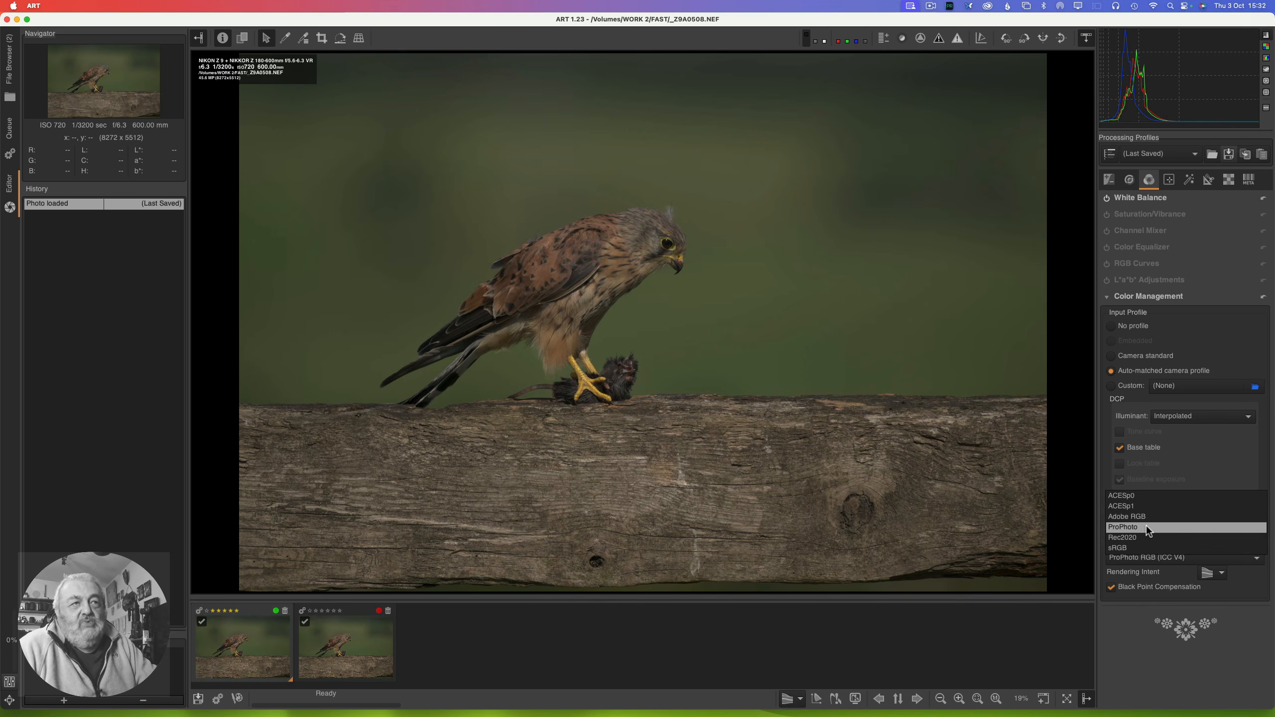
pyautogui.click(1145, 527)
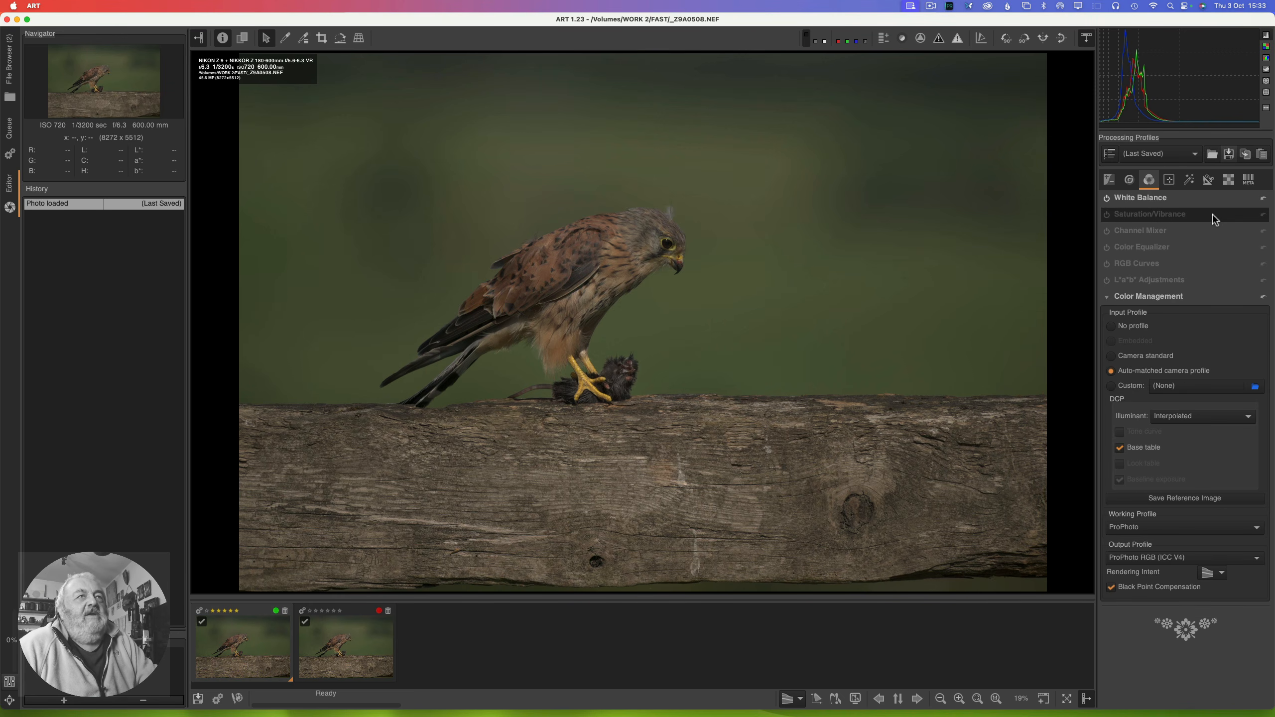
# Step: Choose RCD+Bilinear as the demosaicing method for the raw photo
pyautogui.click(1228, 181)
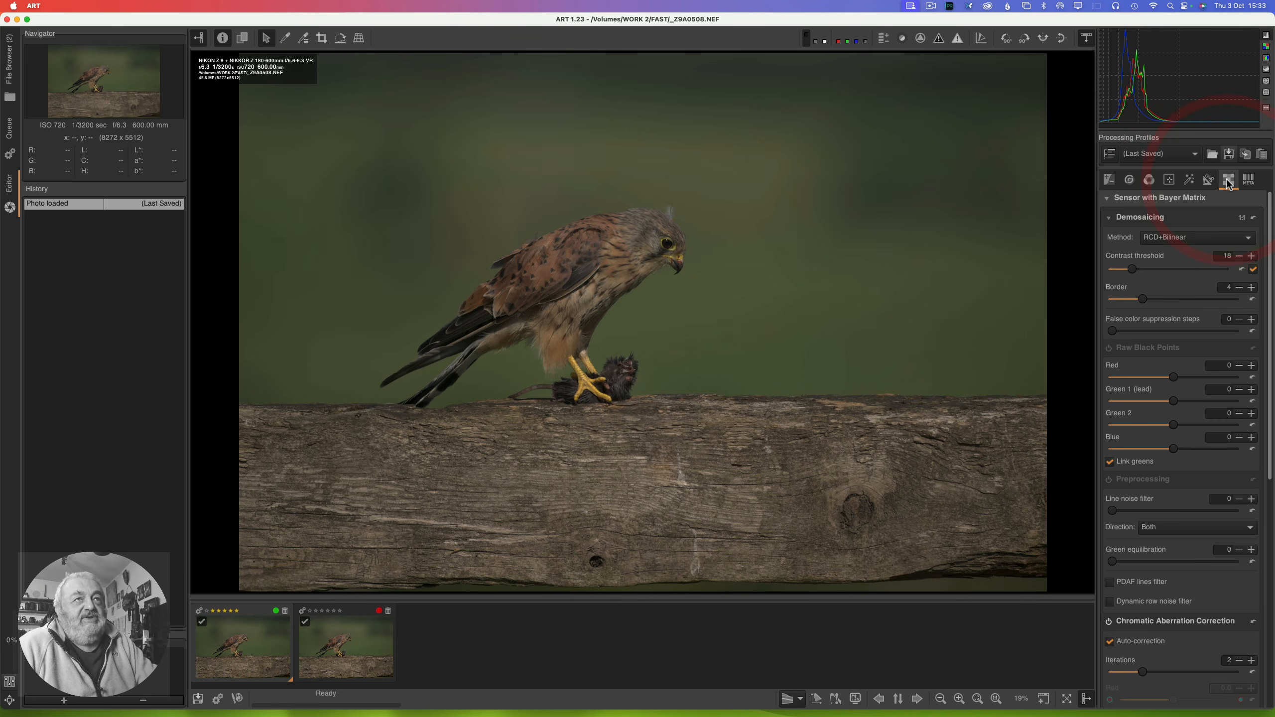
pyautogui.click(1150, 243)
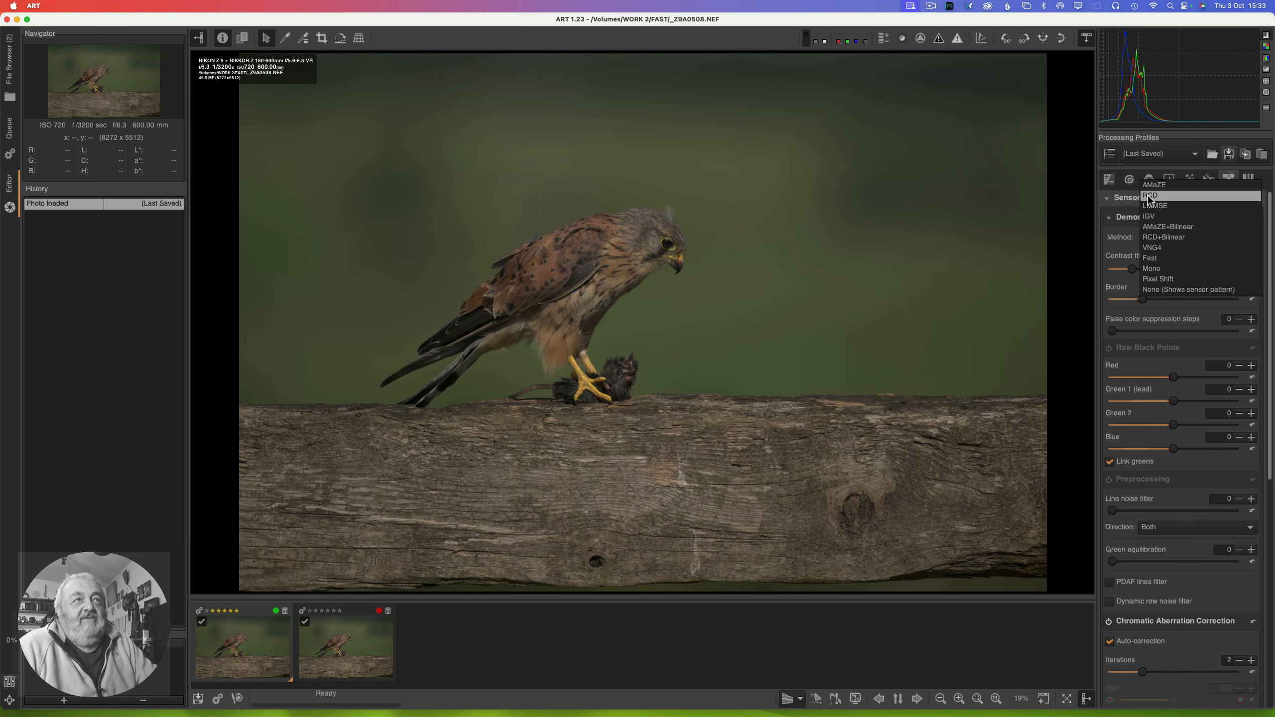
pyautogui.click(1153, 238)
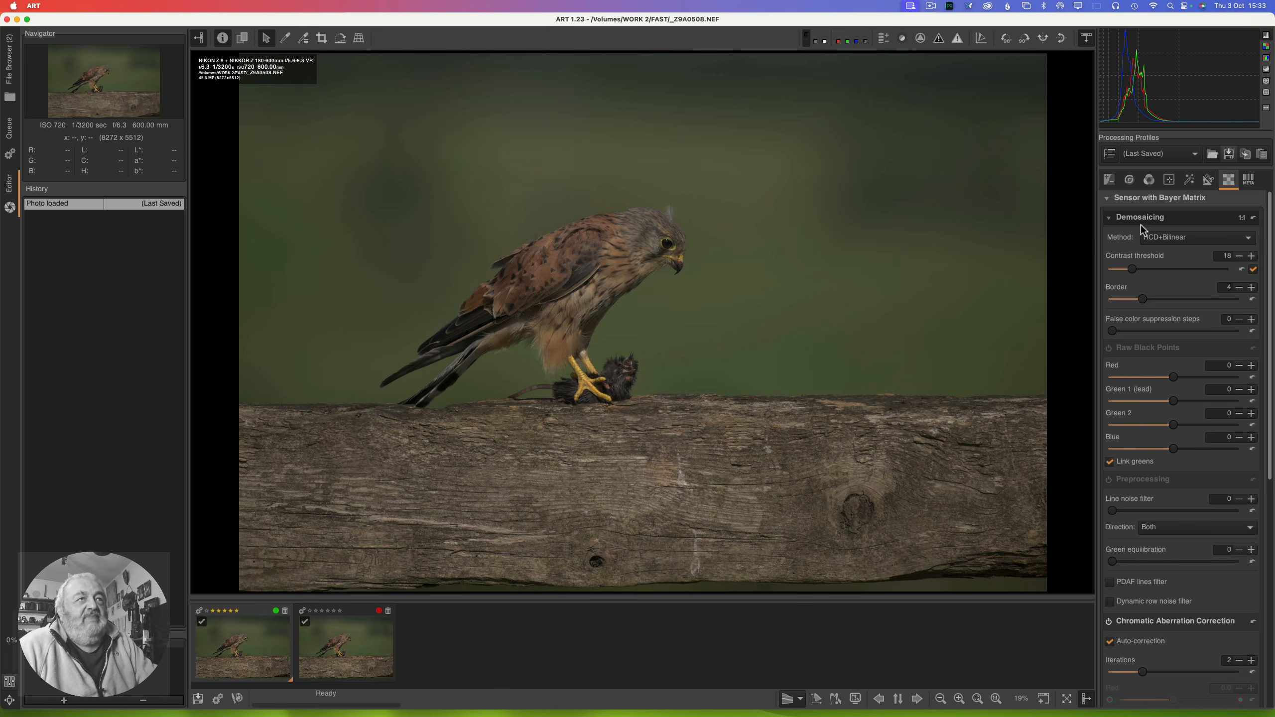
# Step: Collapse the Bayer sensor's Demosaicing, Raw Black Points and Preprocessing sections and enable Chromatic Aberration Correction
pyautogui.click(1132, 217)
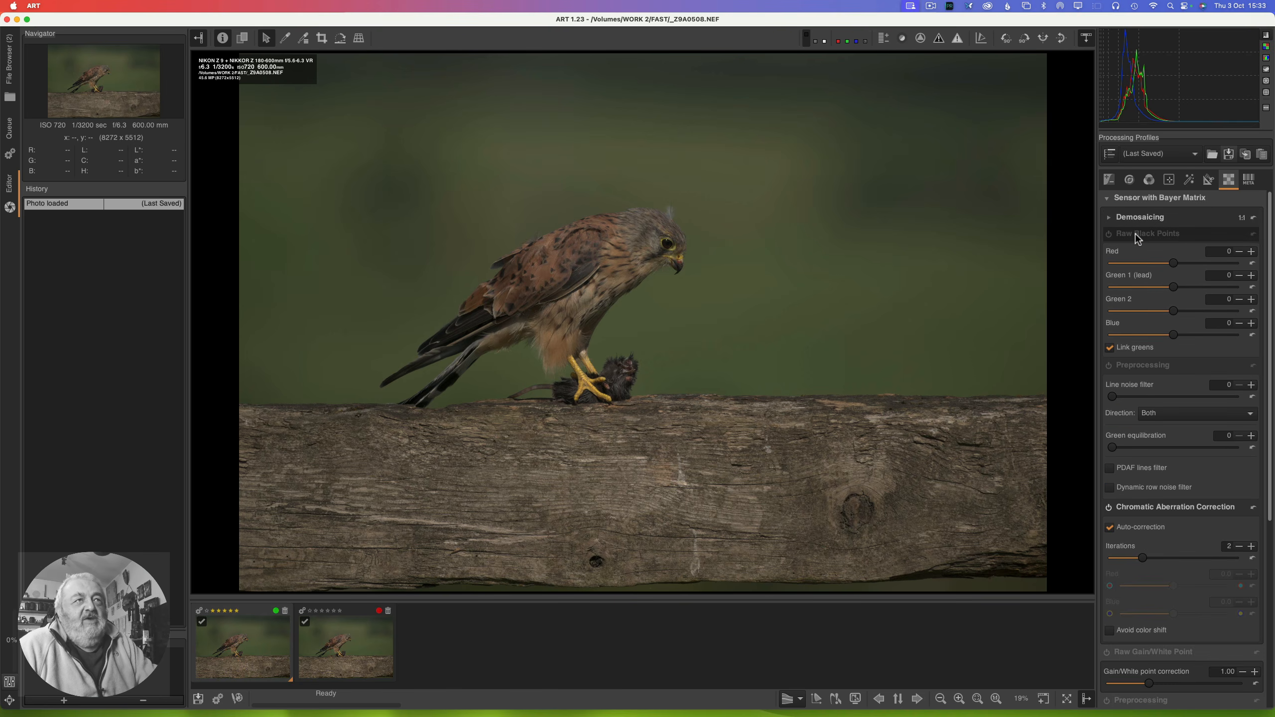
pyautogui.click(1137, 236)
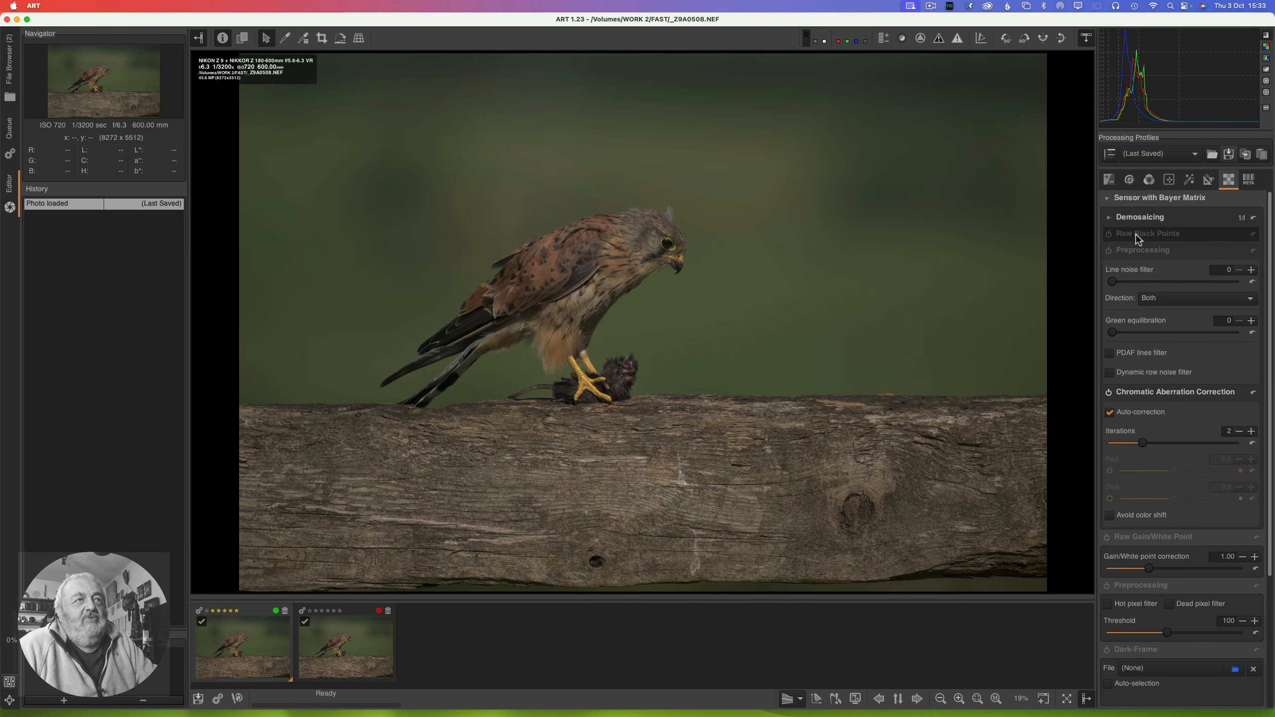
pyautogui.click(1136, 250)
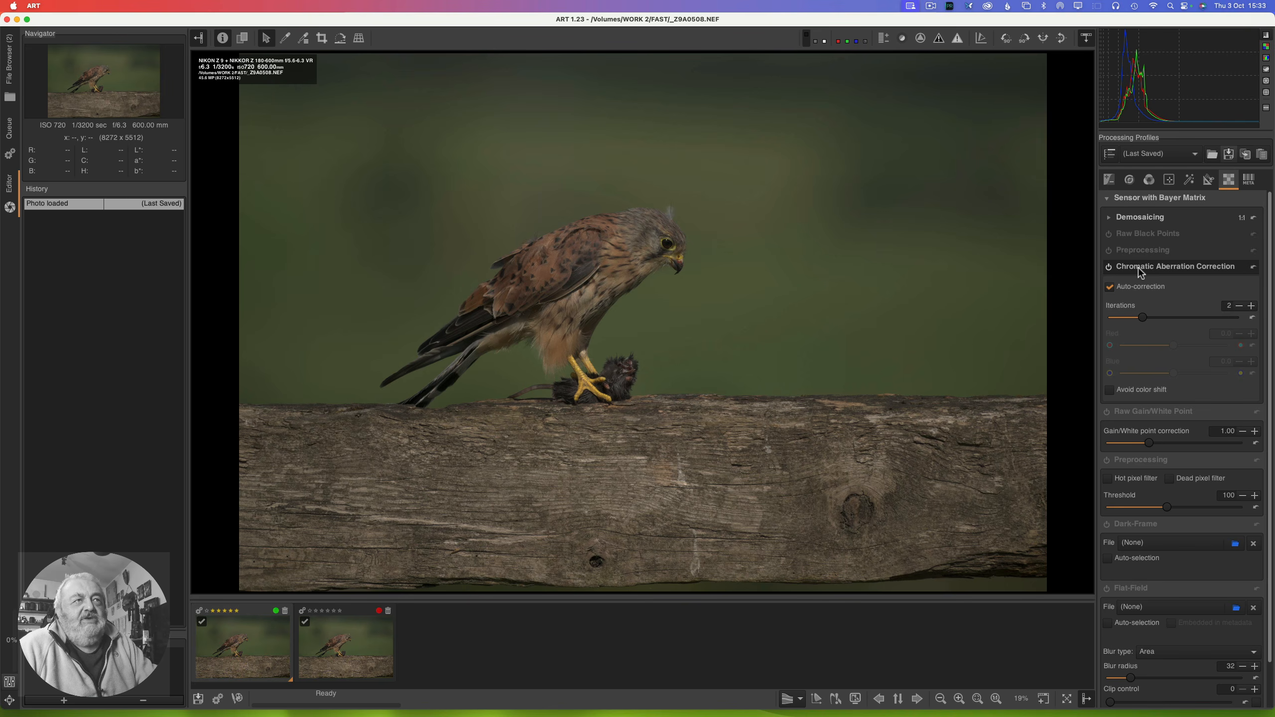
pyautogui.click(1109, 267)
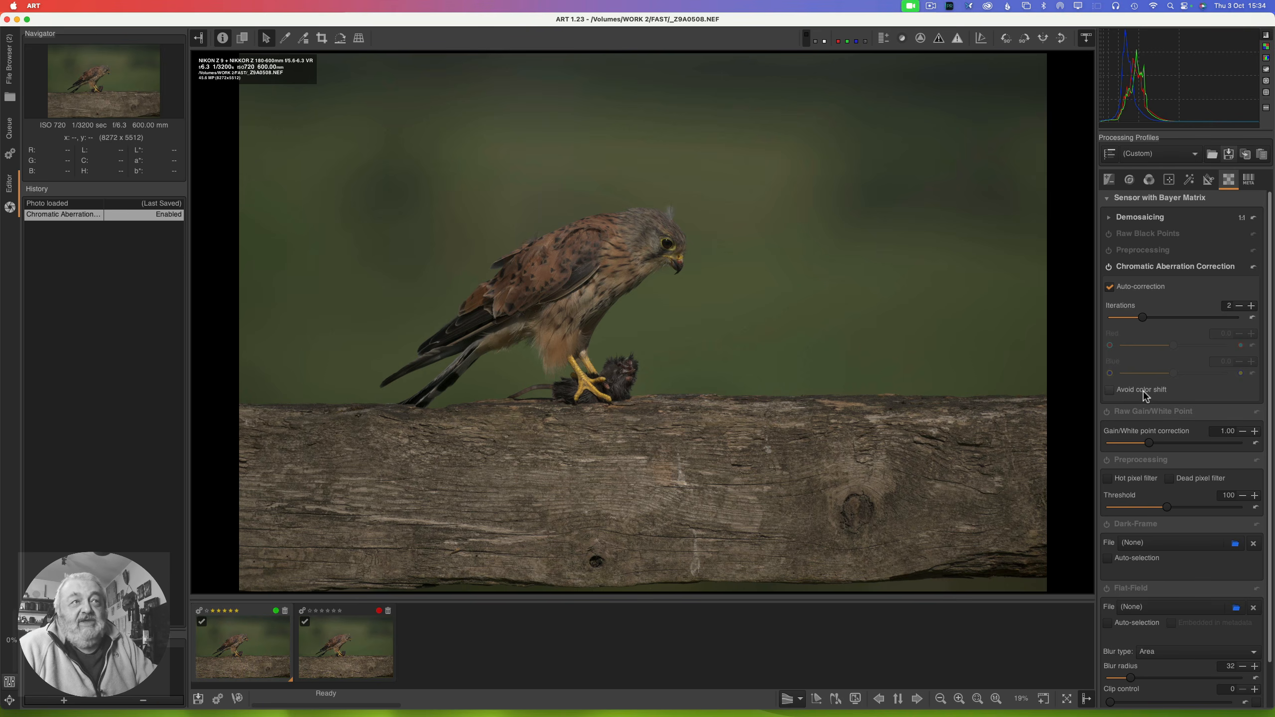
# Step: Collapse the Chromatic Aberration Correction, Raw Gain/White Point, general Preprocessing, Dark-Frame and Flat-Field sections
pyautogui.click(1140, 269)
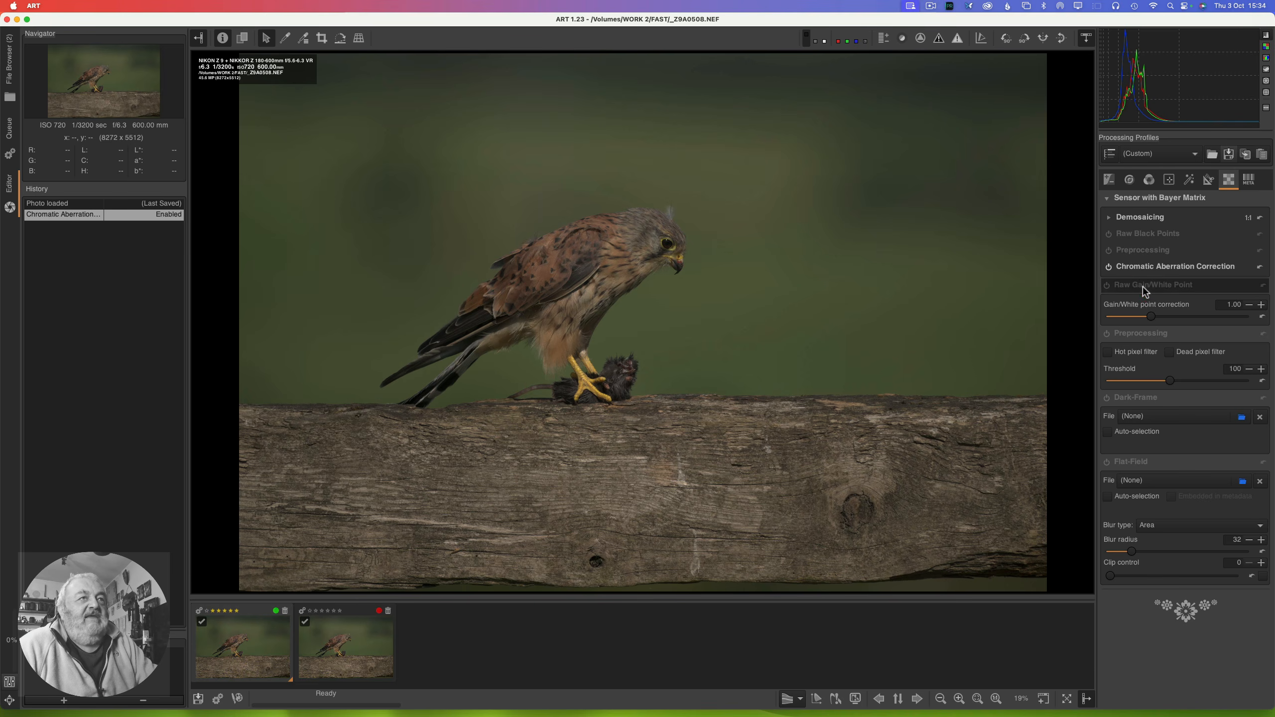
pyautogui.click(1144, 287)
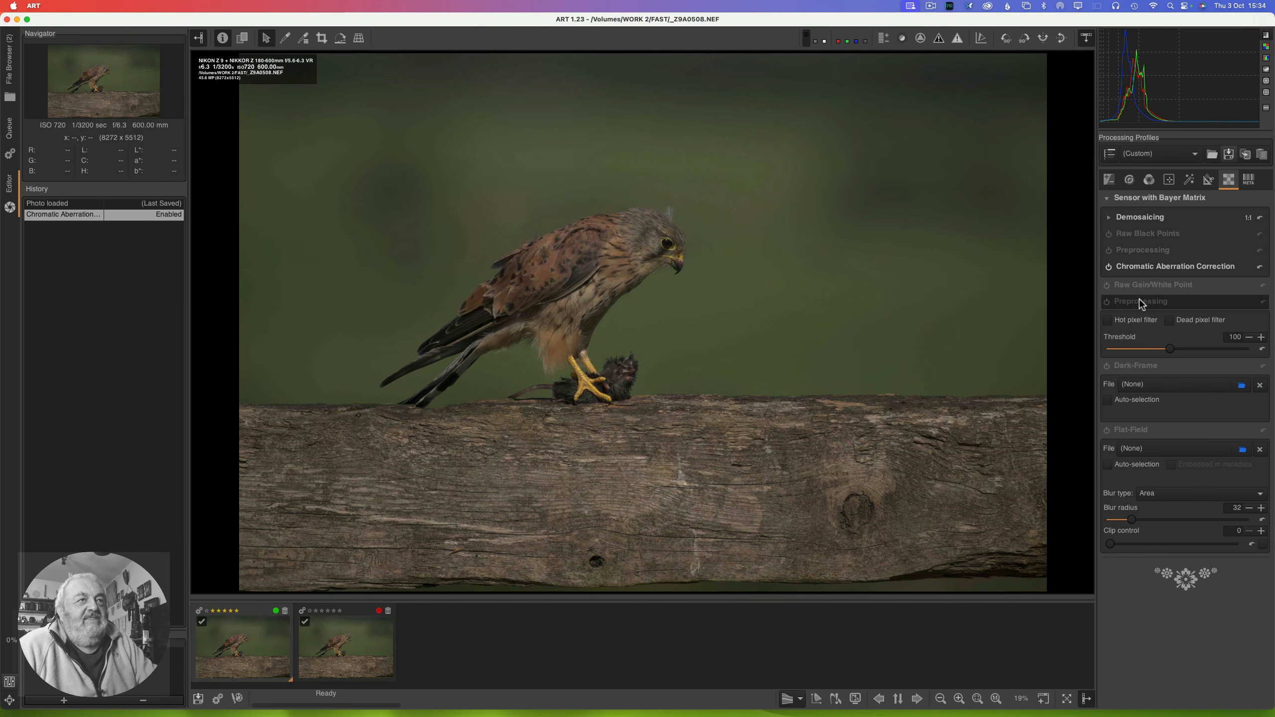
pyautogui.click(1139, 300)
pyautogui.click(1142, 316)
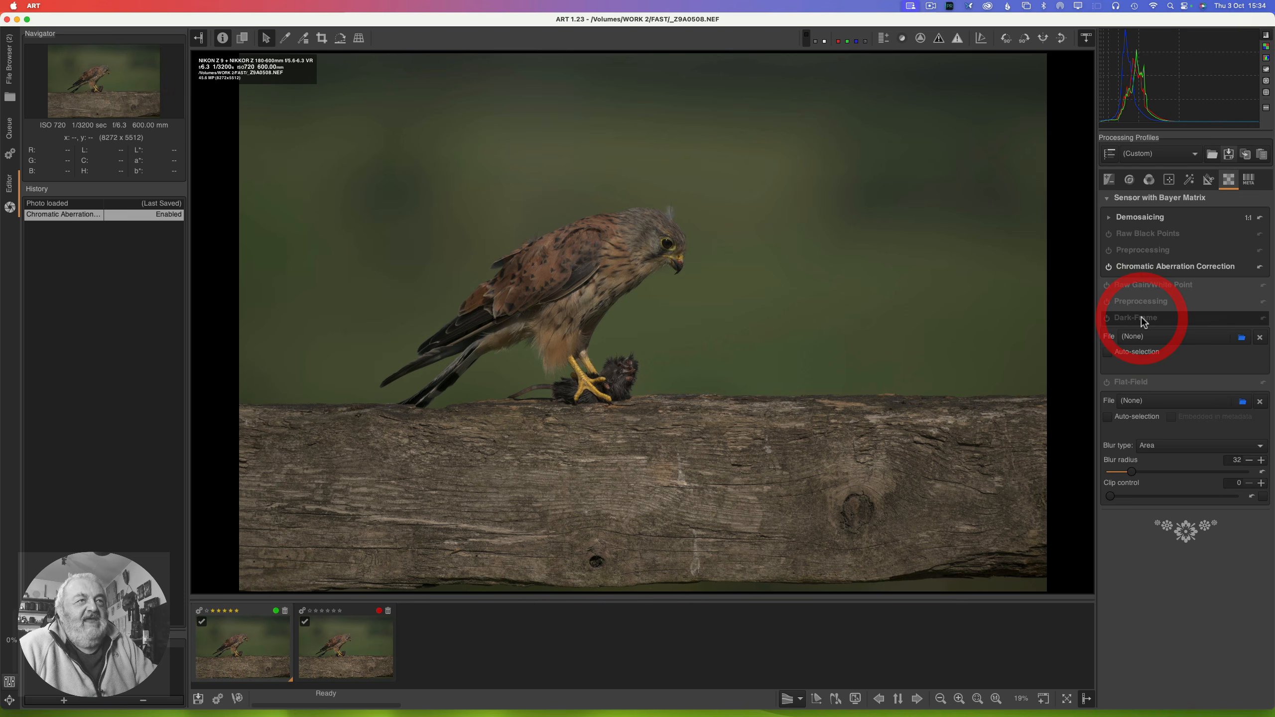
pyautogui.click(1137, 335)
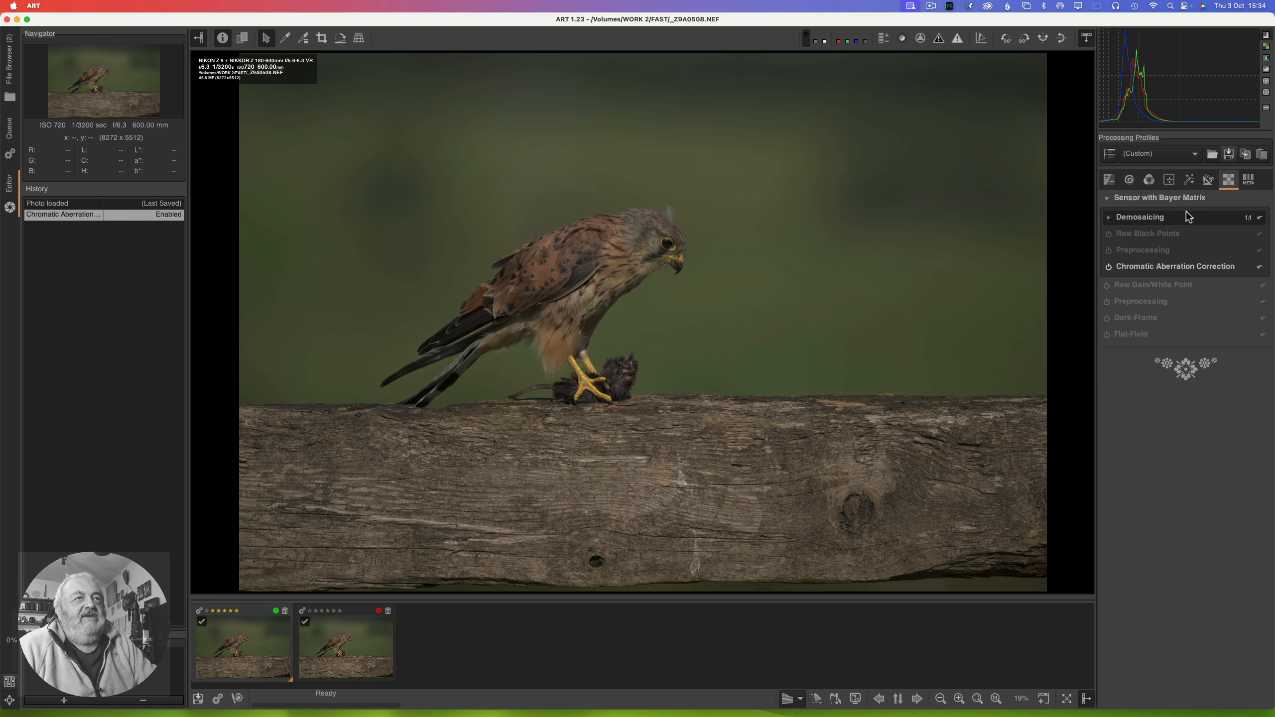
# Step: Collapse the Crop, Resize, Output Sharpening, Geometry and Lens sections of the transform tools
pyautogui.click(1207, 179)
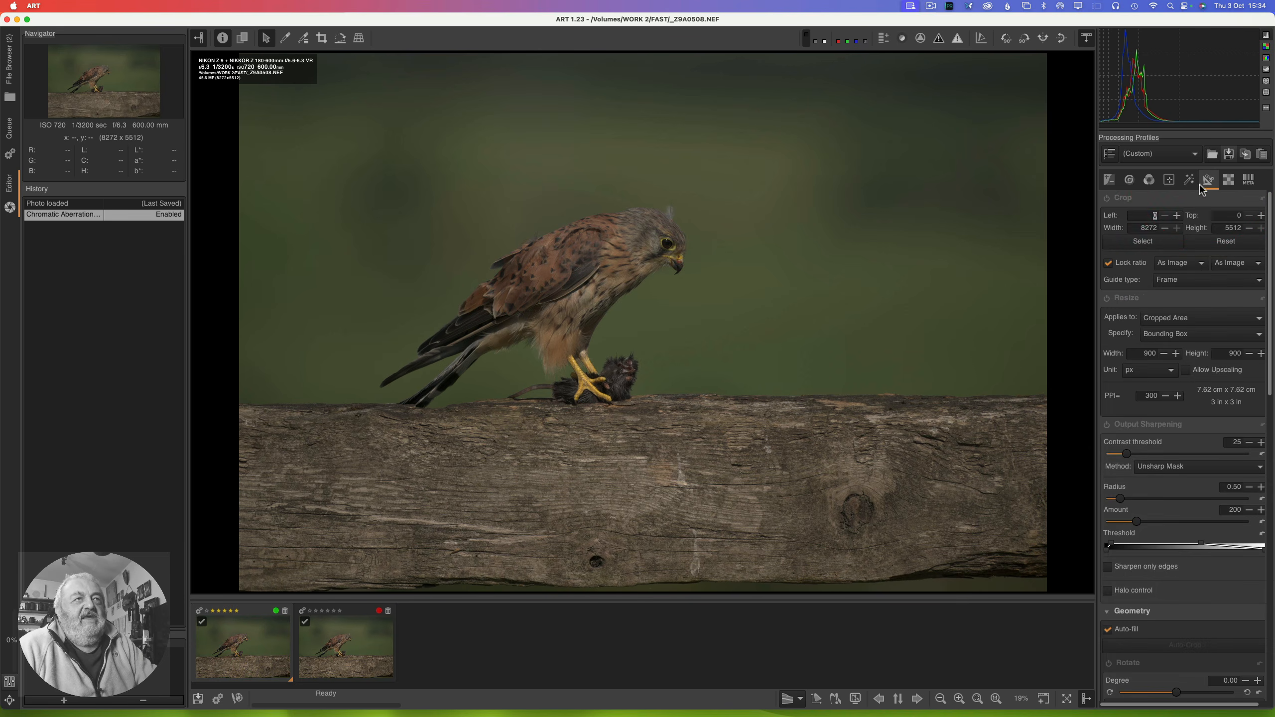
pyautogui.click(1132, 199)
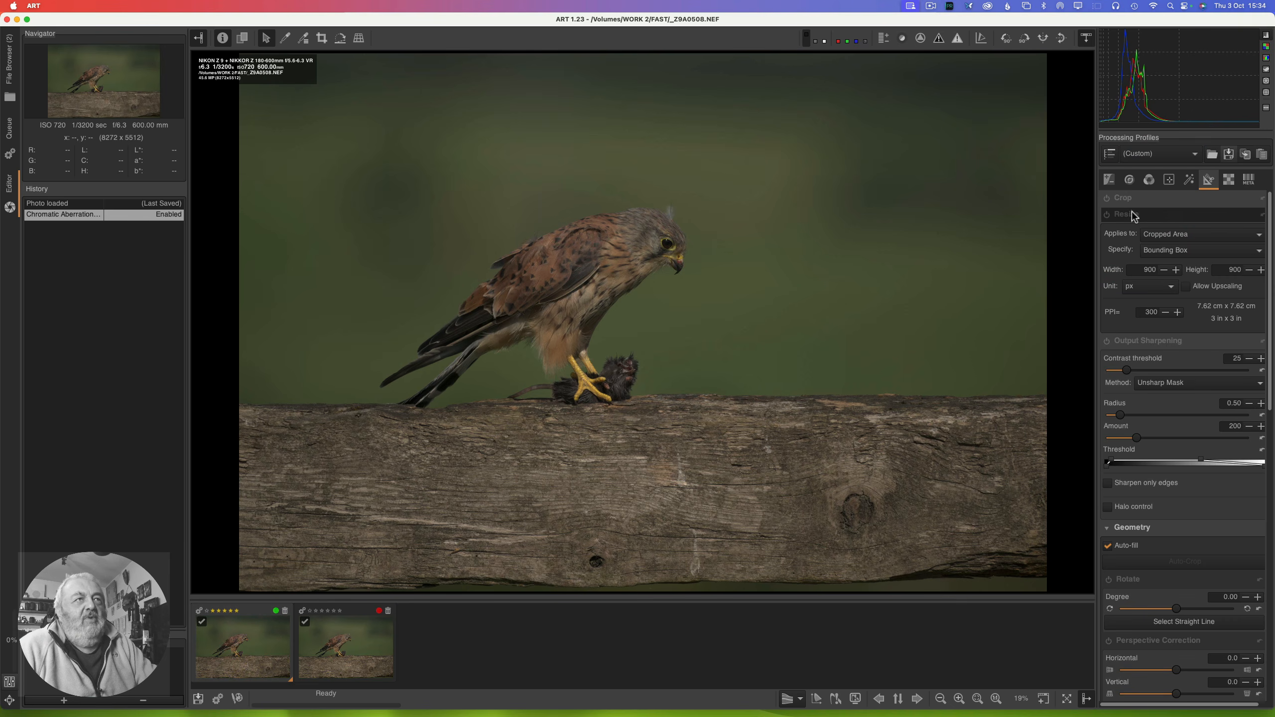
pyautogui.click(1133, 213)
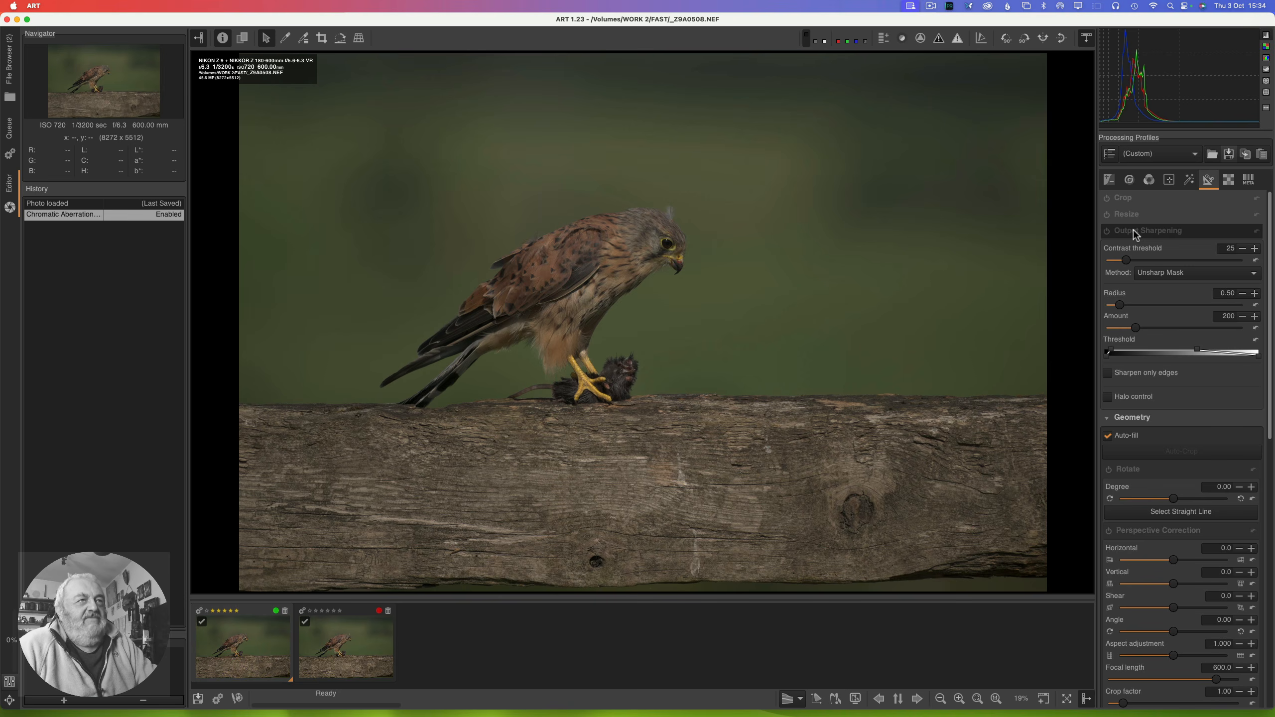
pyautogui.click(1134, 230)
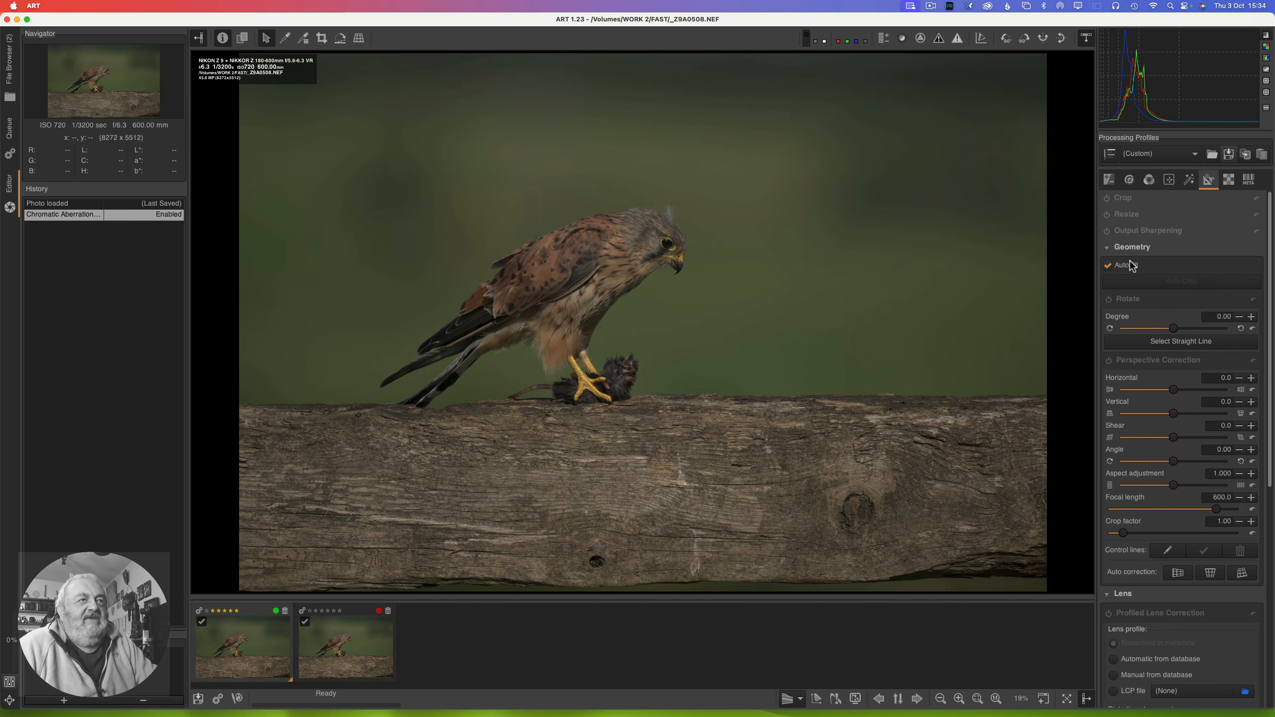
pyautogui.click(1132, 246)
pyautogui.click(1130, 263)
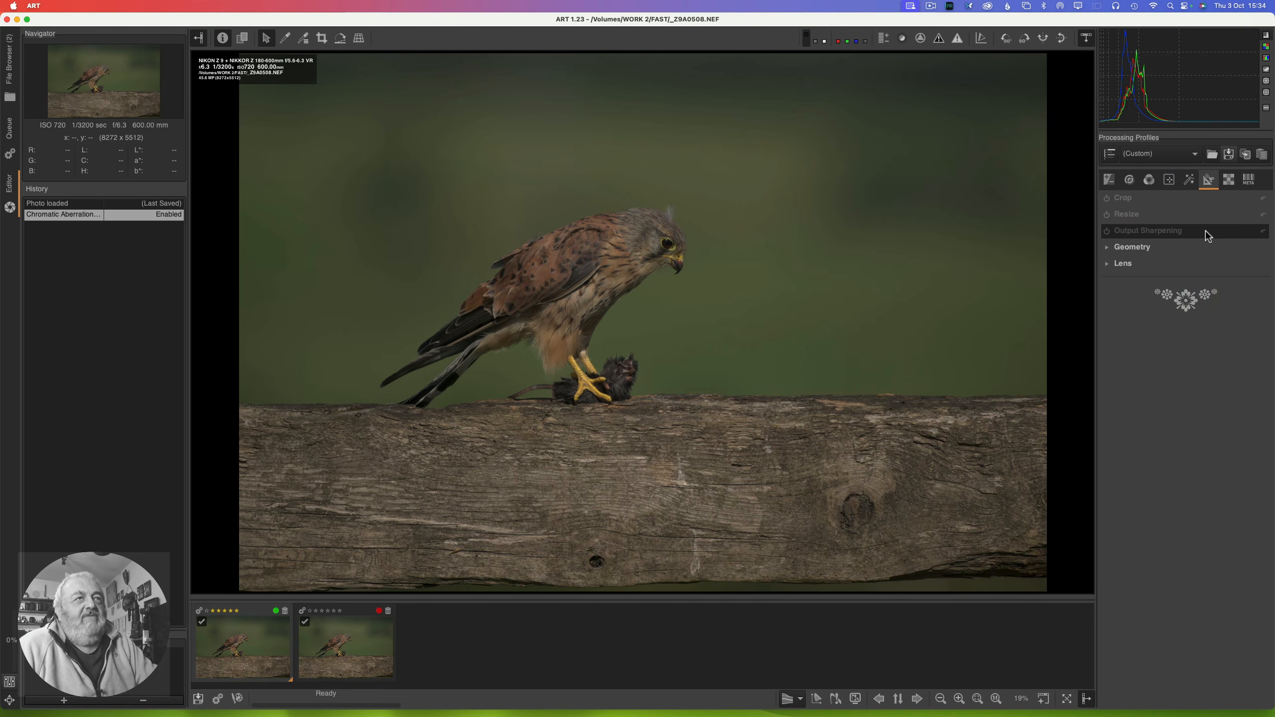
# Step: Collapse all special effects sections, from Black-and-White and Film Simulation through the filters and Haze Removal to Film Grain and Film Negative
pyautogui.click(1189, 180)
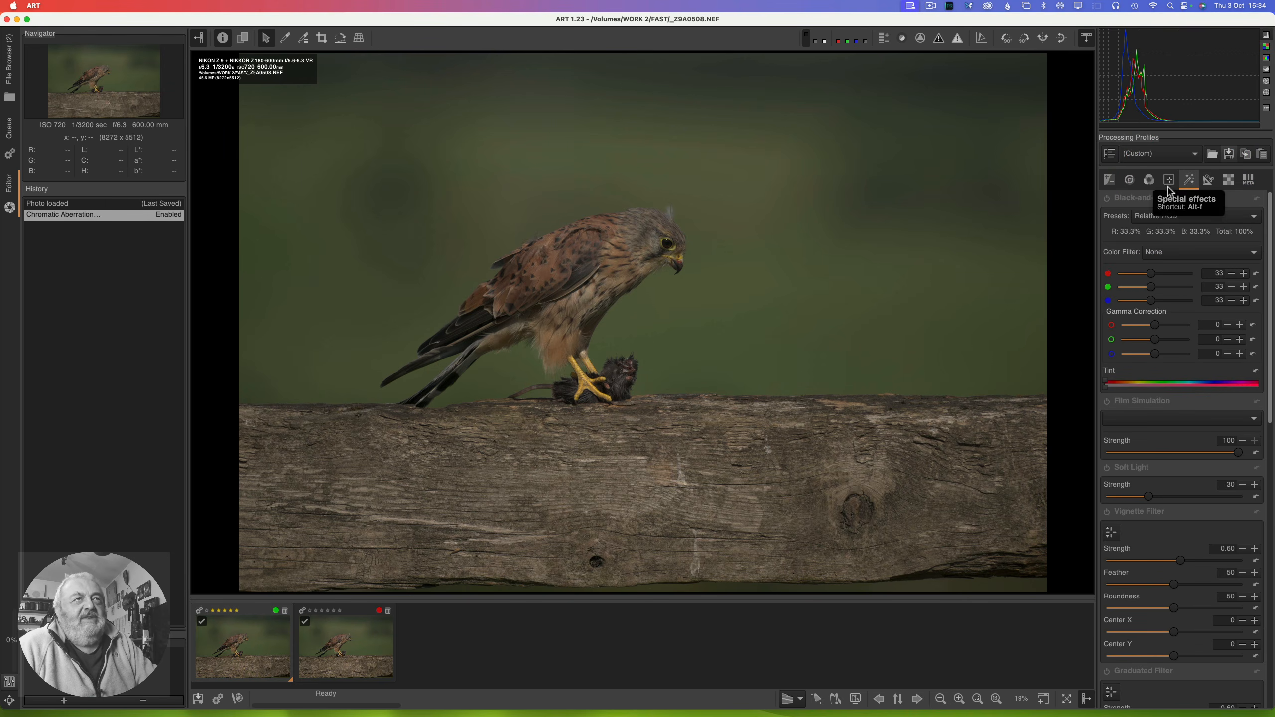
pyautogui.click(1137, 198)
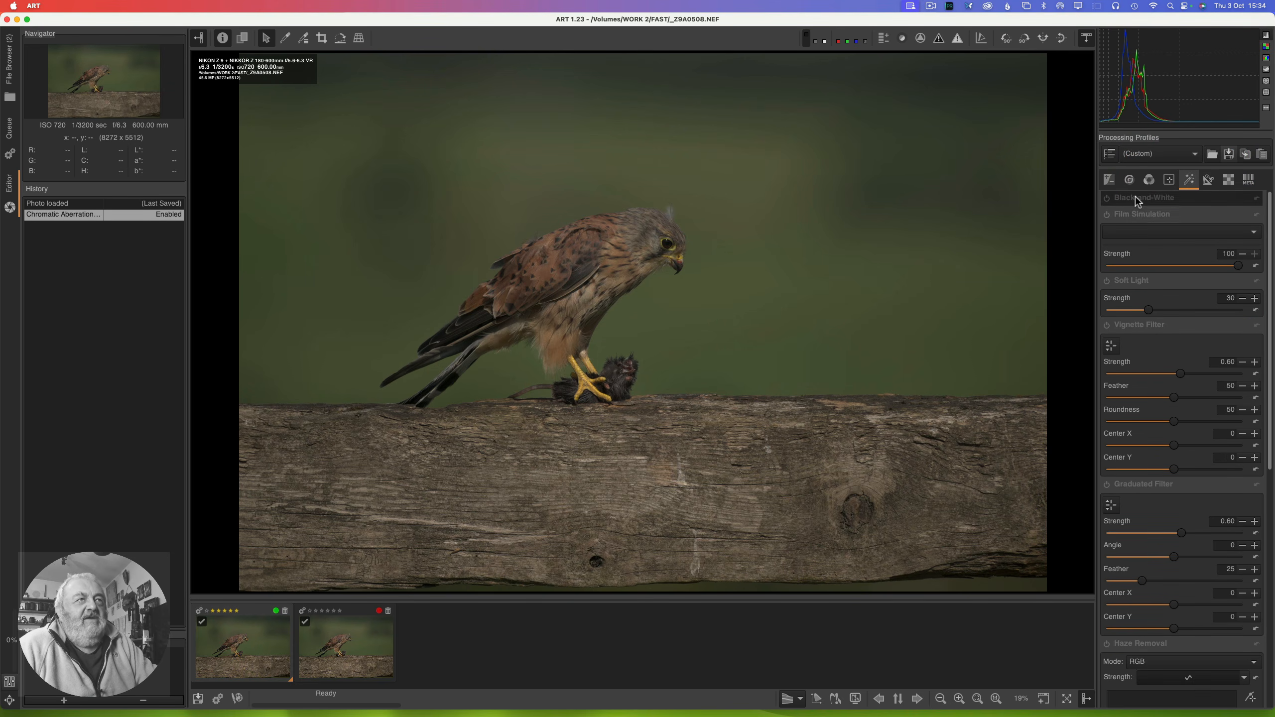
pyautogui.click(1137, 214)
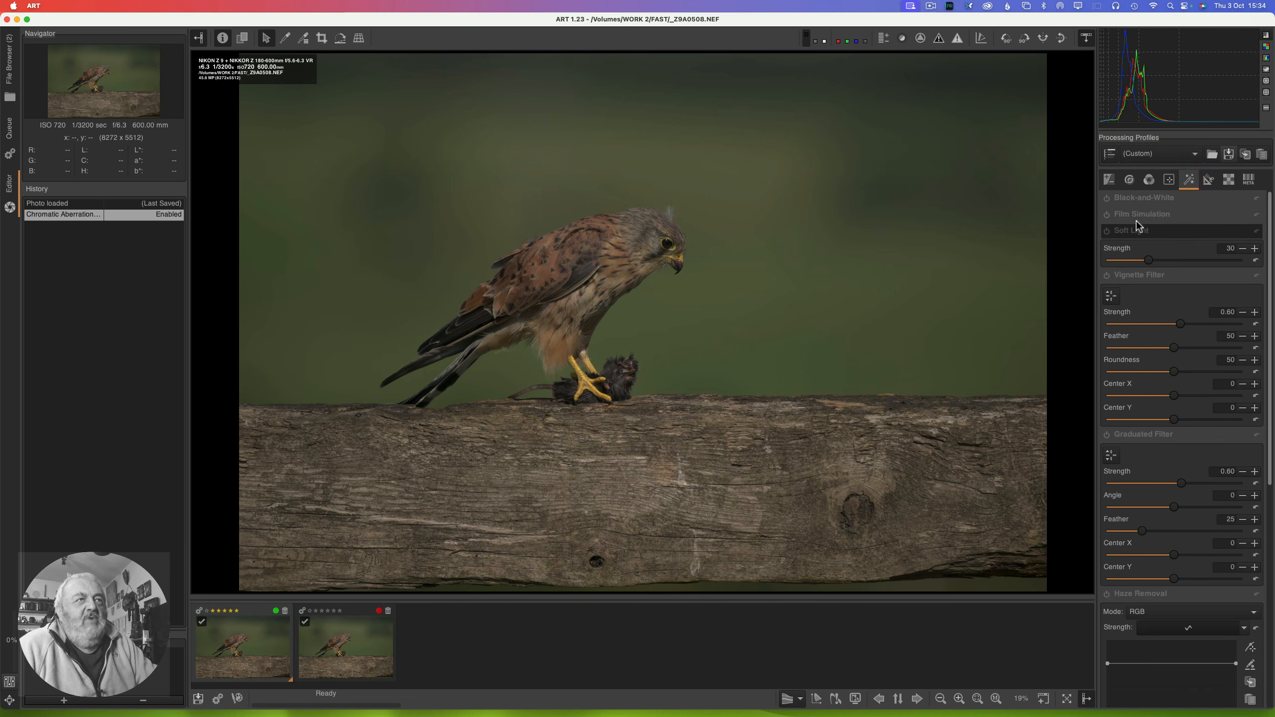
pyautogui.click(1136, 231)
pyautogui.click(1137, 246)
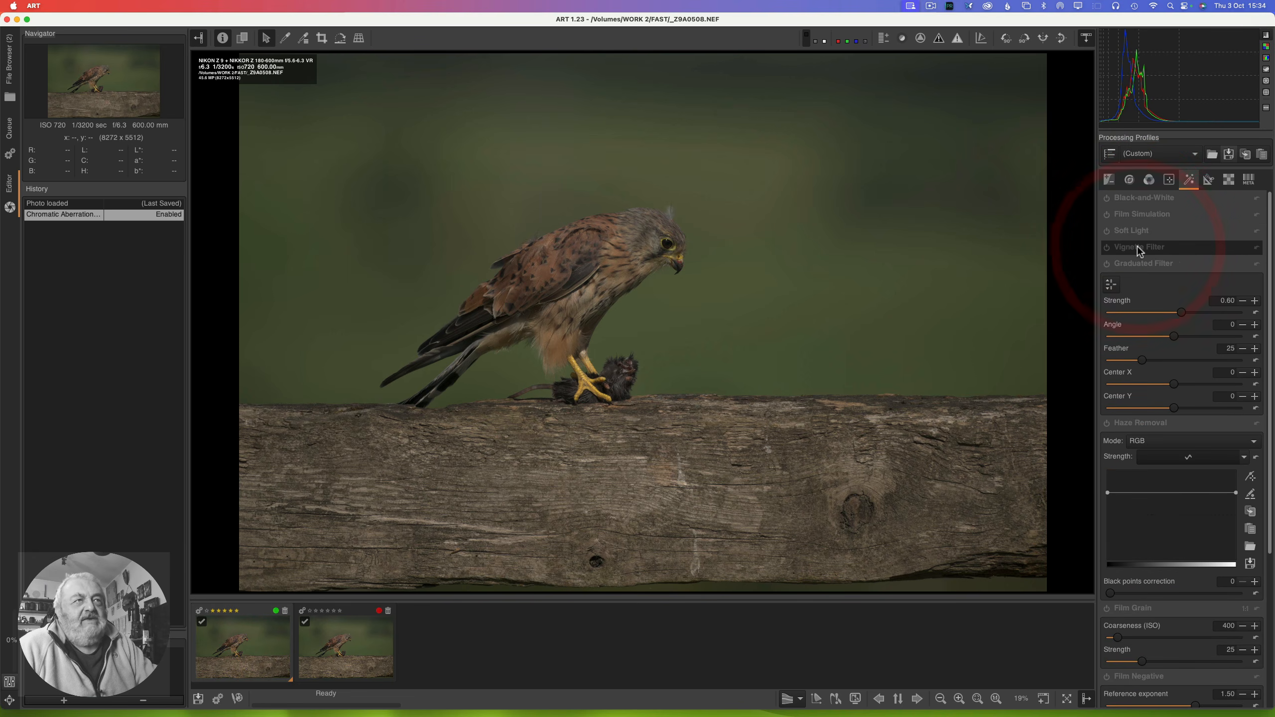
pyautogui.click(1138, 264)
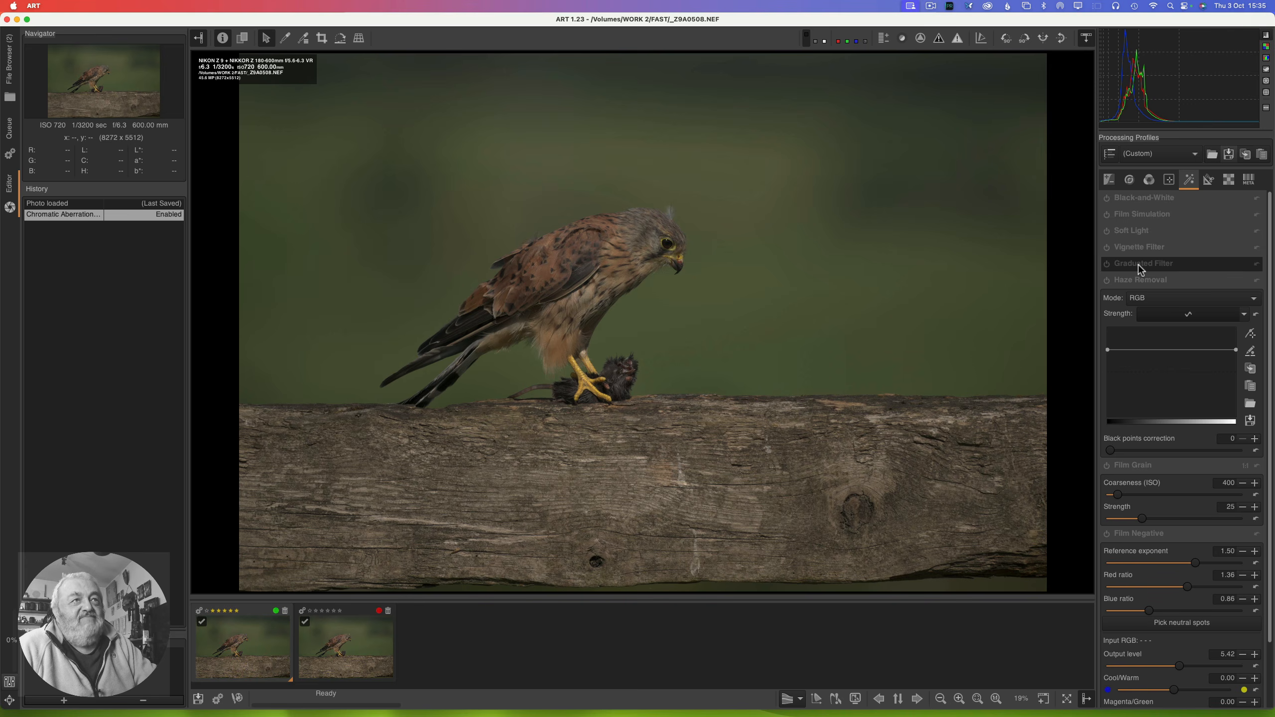
pyautogui.click(1140, 278)
pyautogui.click(1144, 297)
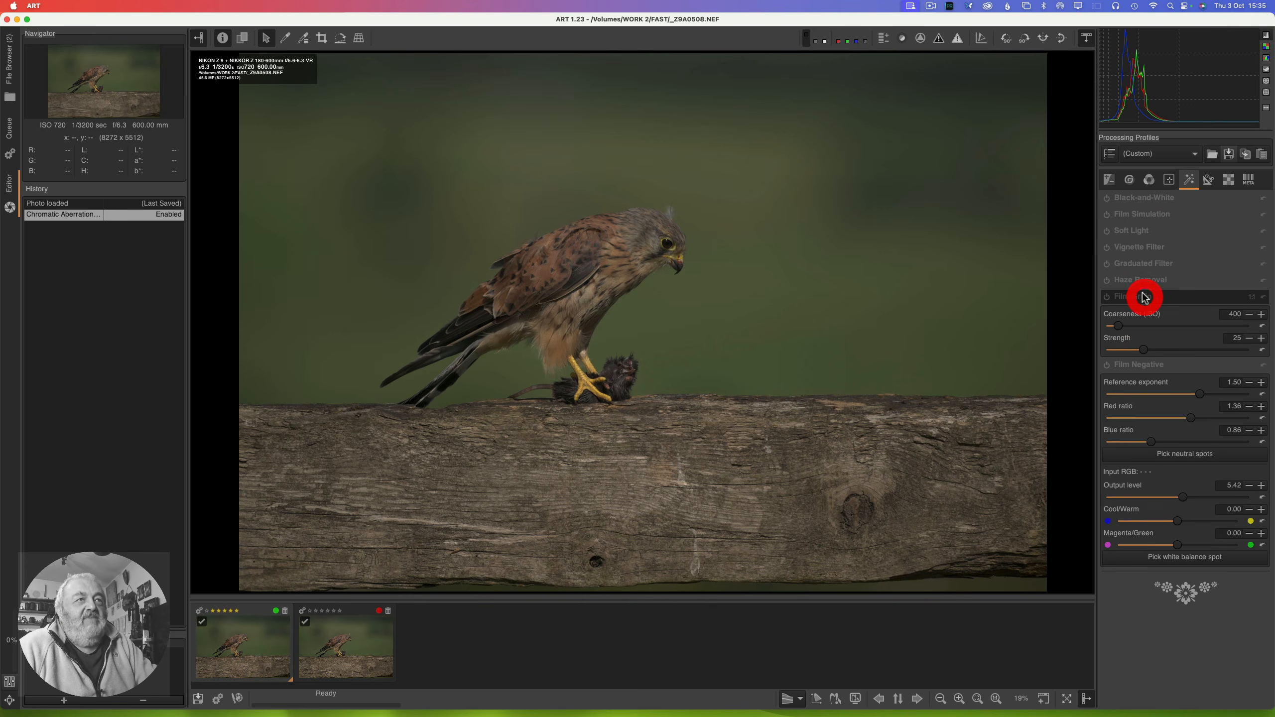
pyautogui.click(1136, 316)
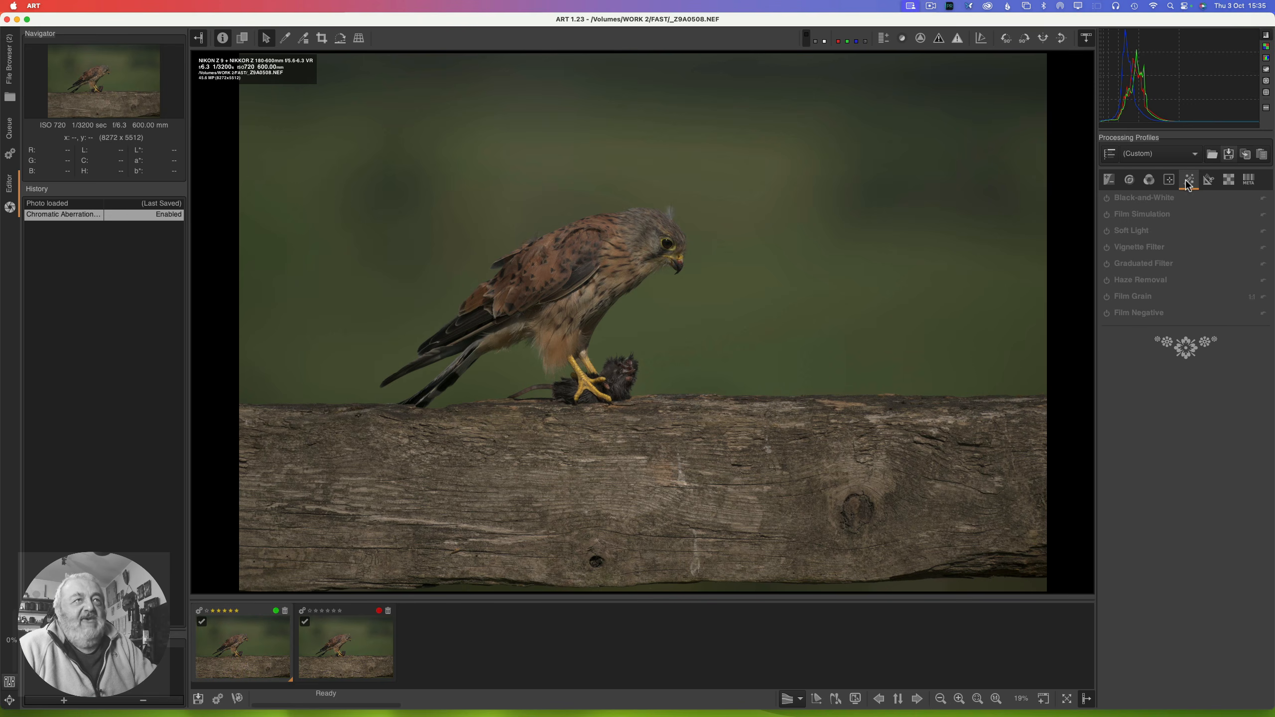
# Step: Collapse the Spot Removal, Capture Sharpening and Noise Reduction sections of the detail tools, including Final smoothing
pyautogui.click(1169, 181)
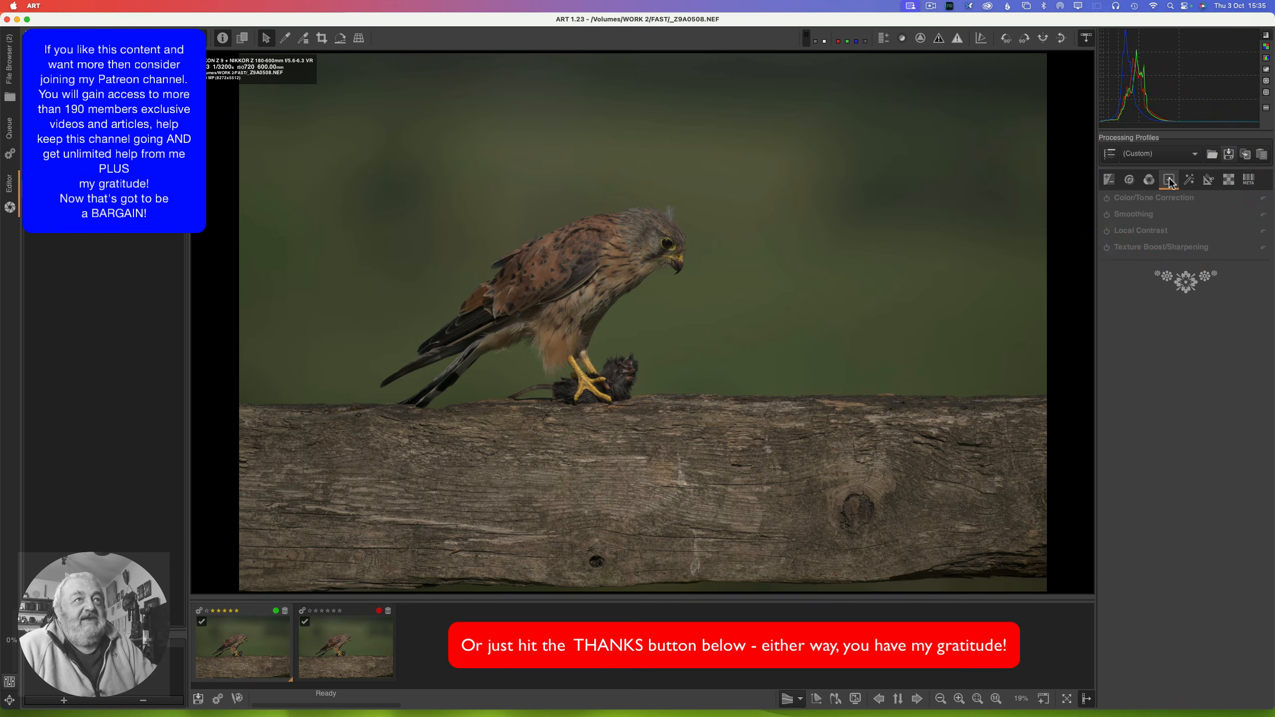
pyautogui.click(1151, 179)
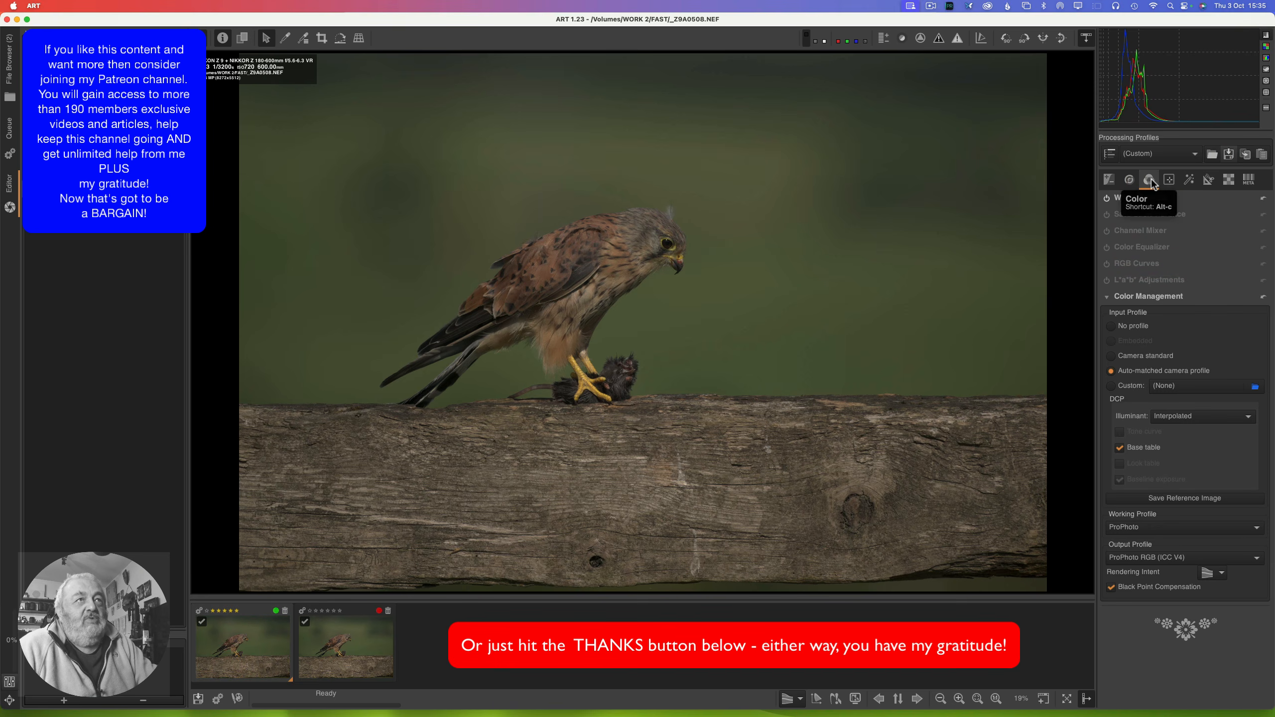
pyautogui.click(1131, 180)
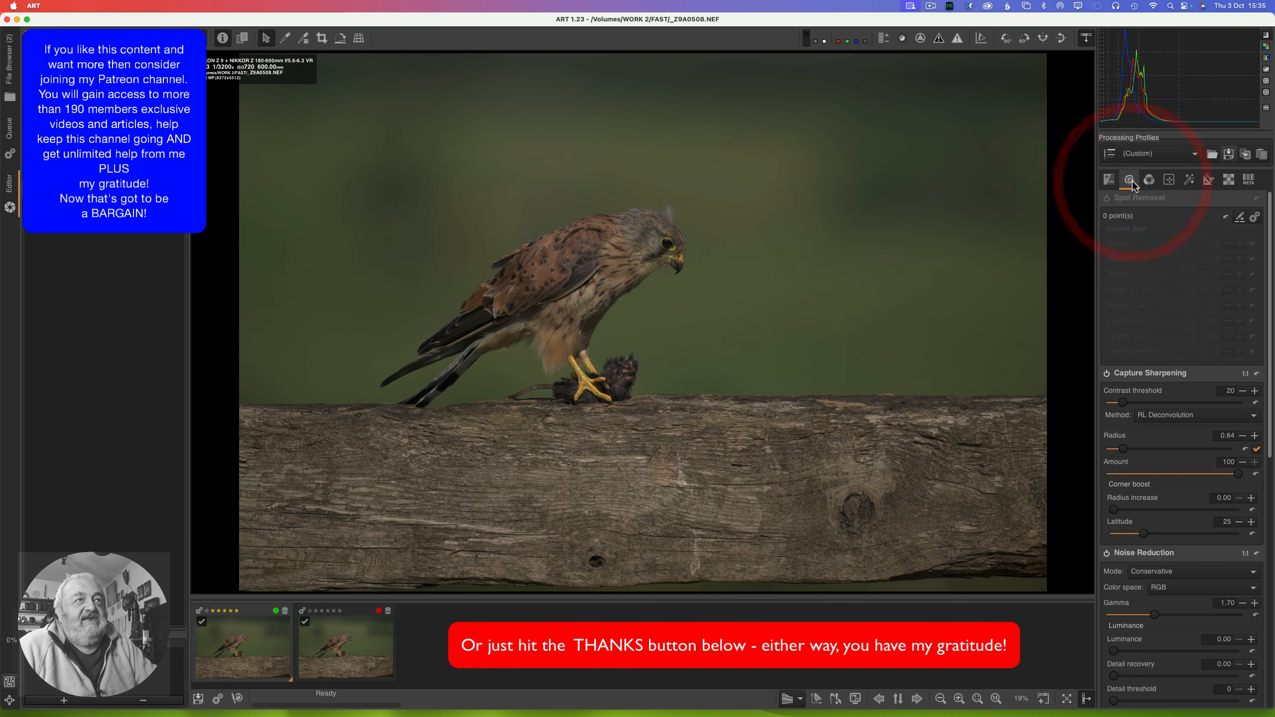
pyautogui.click(1132, 199)
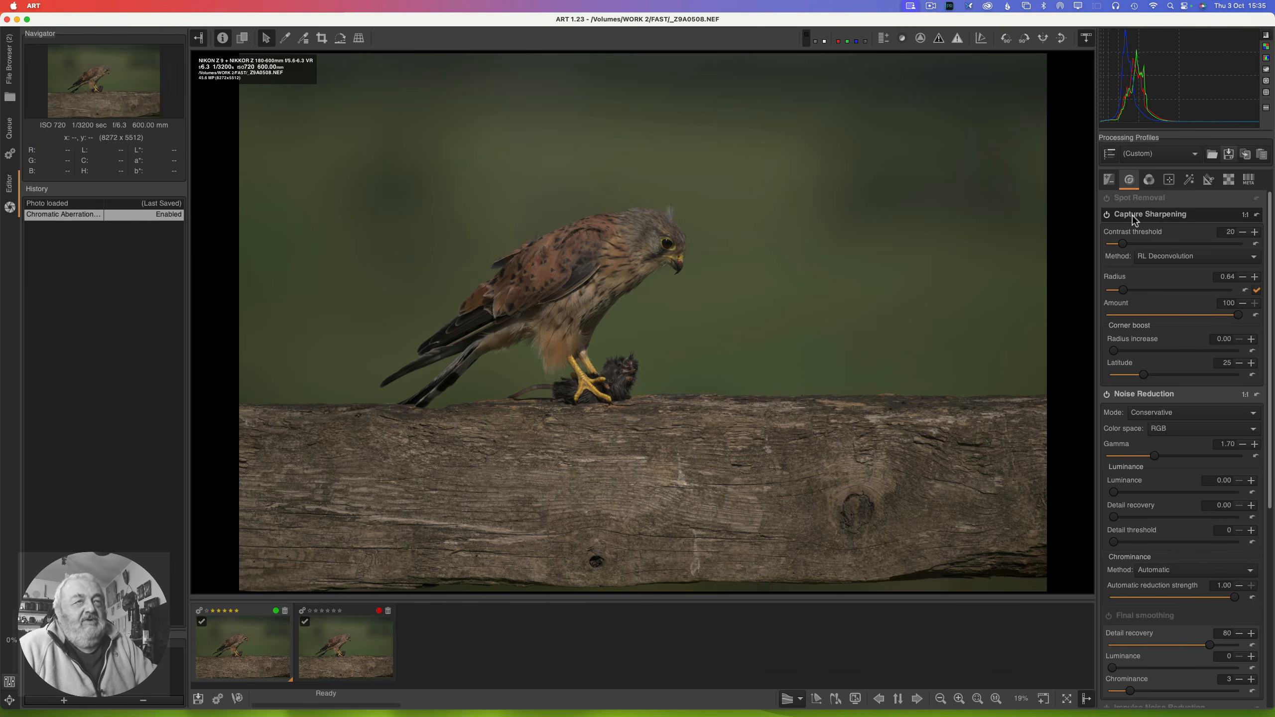
pyautogui.click(1133, 216)
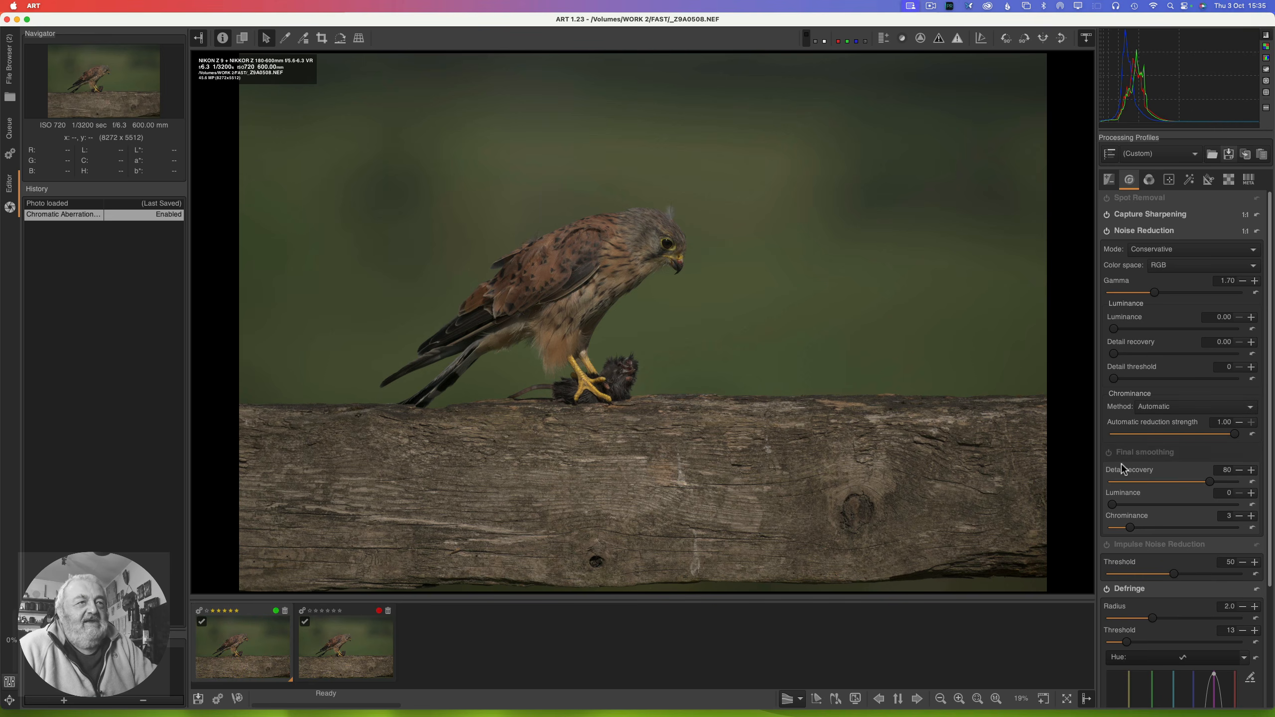
pyautogui.click(1141, 455)
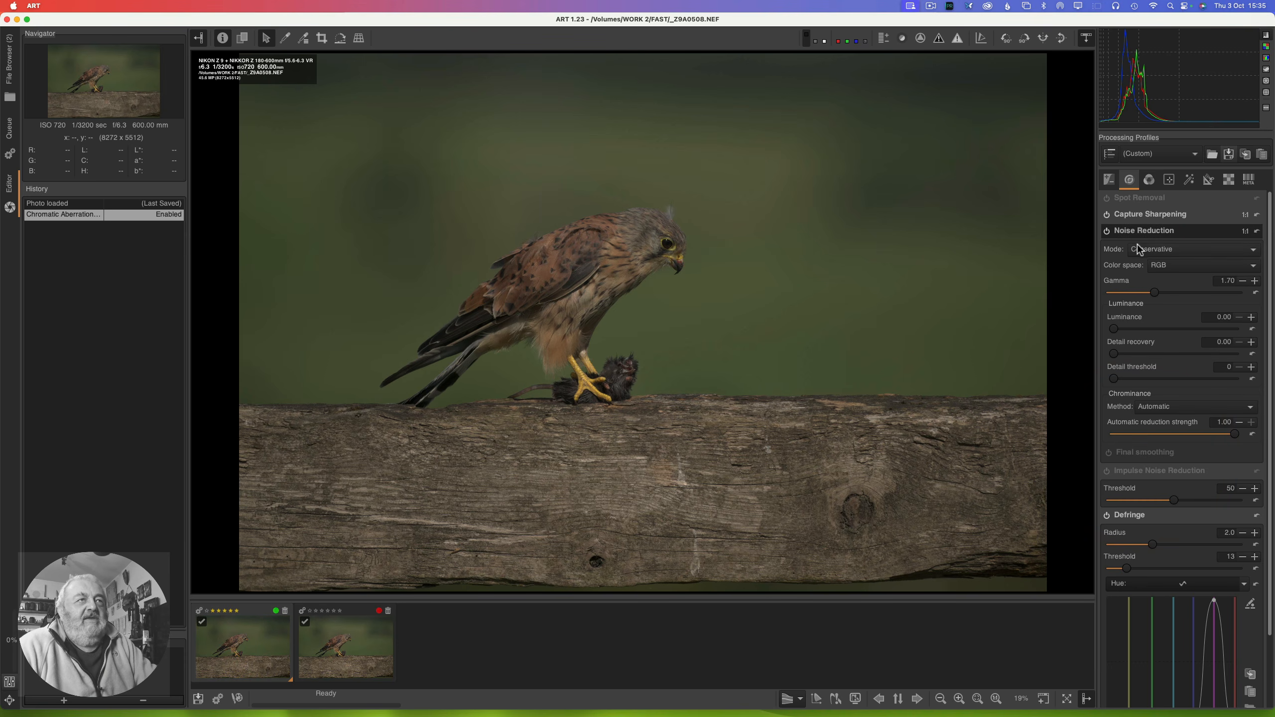
pyautogui.click(1136, 231)
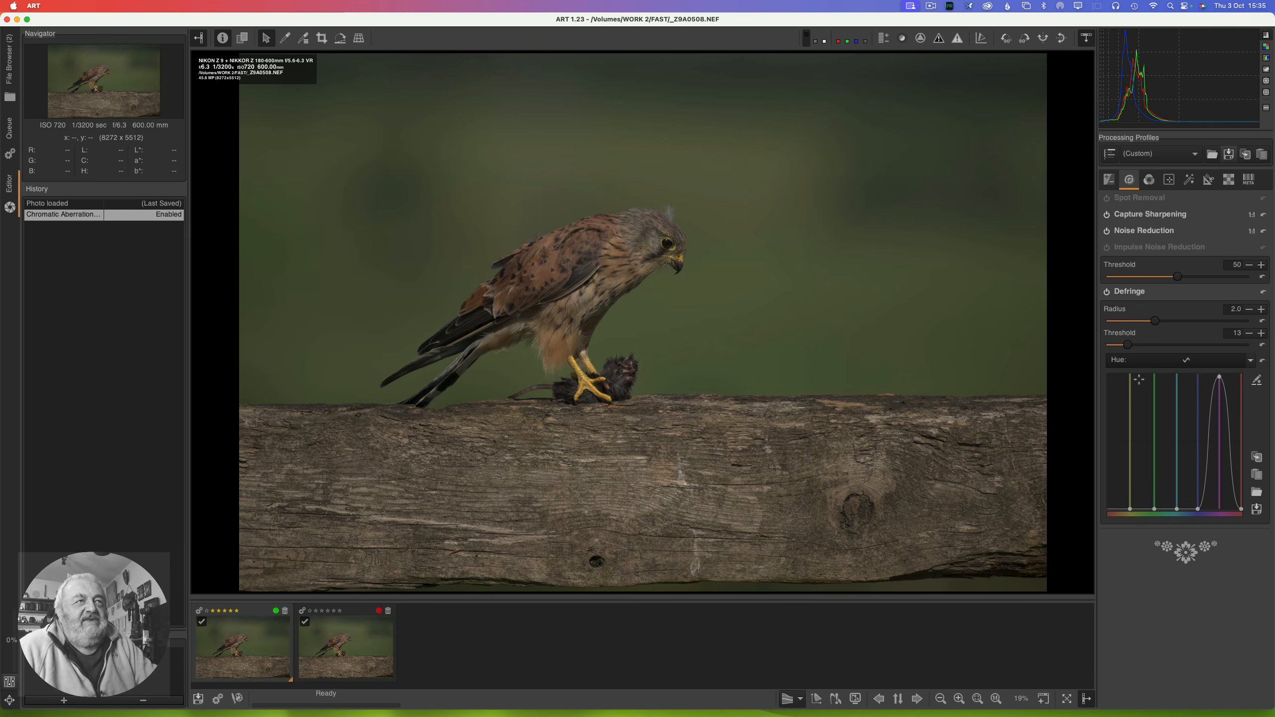
# Step: Collapse the Impulse Noise Reduction section, and enable and collapse Defringe
pyautogui.click(1147, 247)
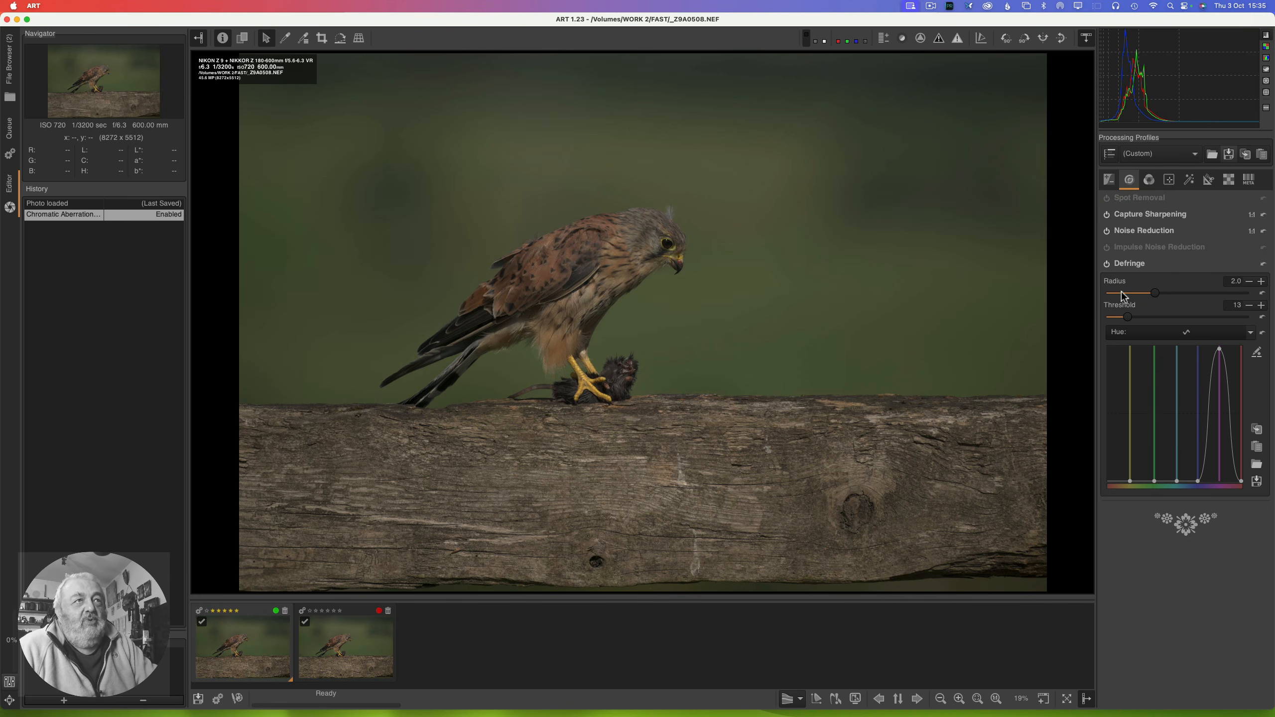
pyautogui.click(1106, 264)
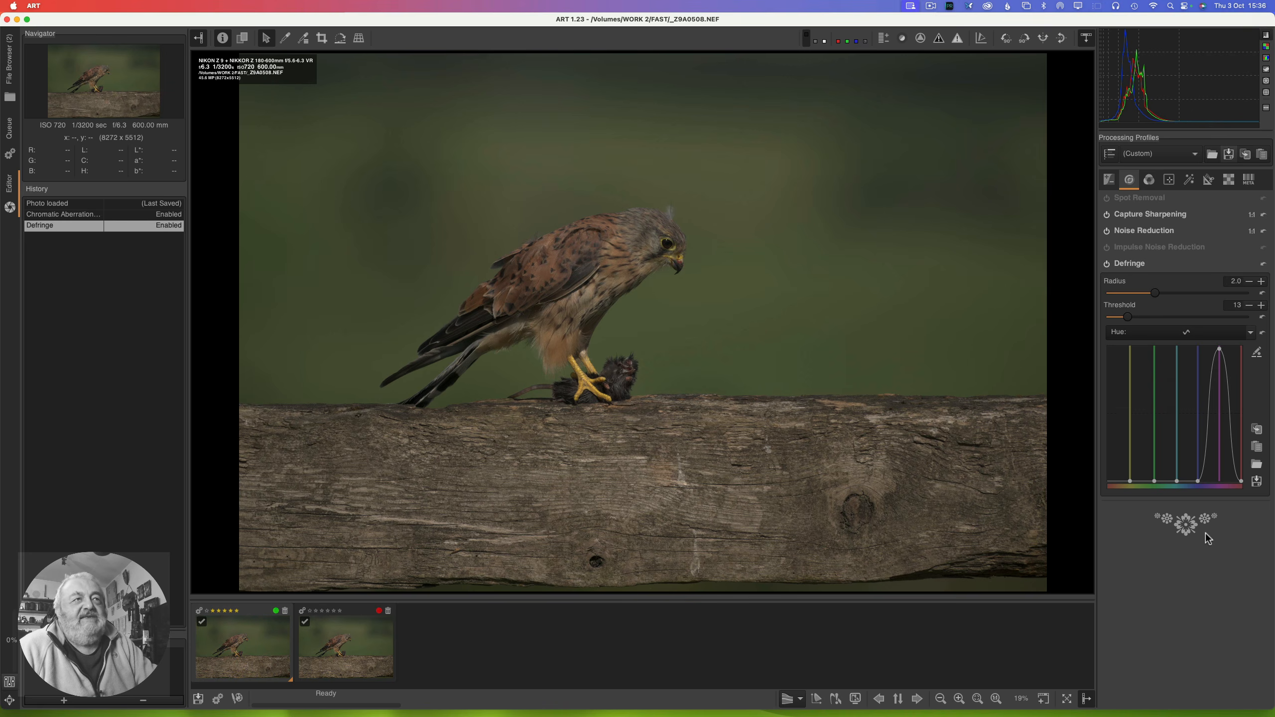
pyautogui.click(1127, 262)
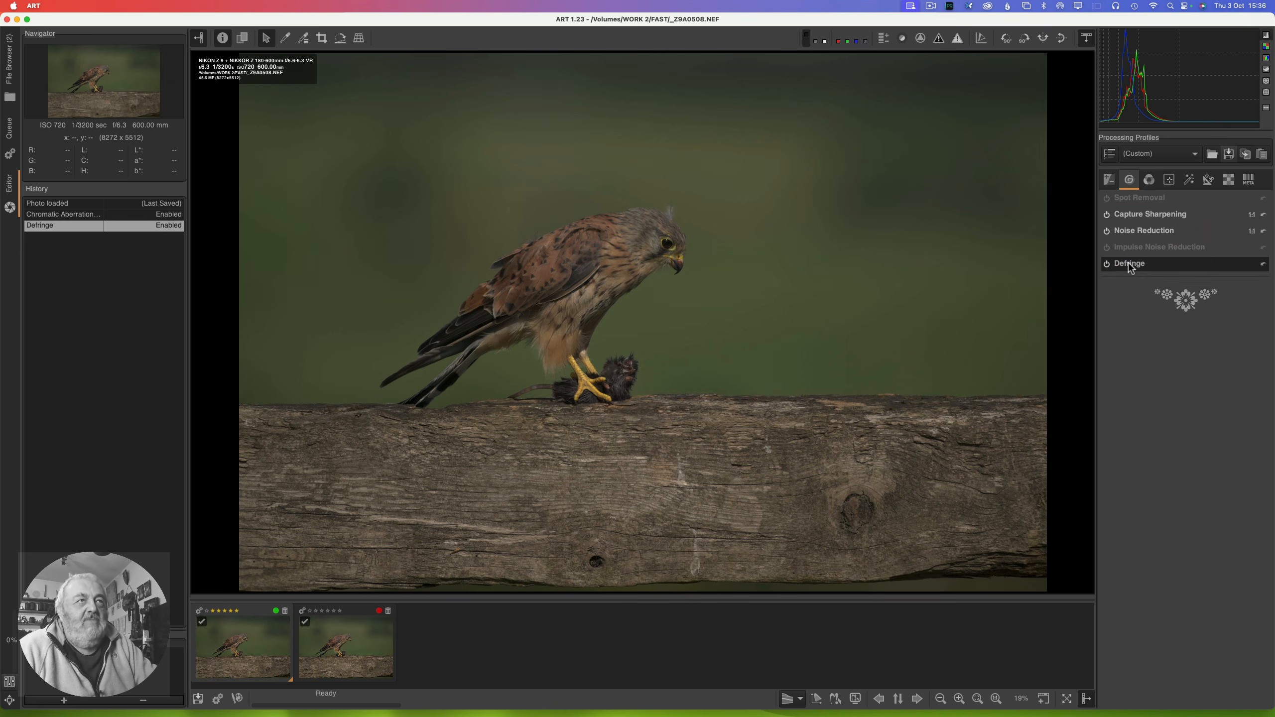
# Step: Choose Color Propagation as the highlight reconstruction method in the Exposure section
pyautogui.click(1108, 180)
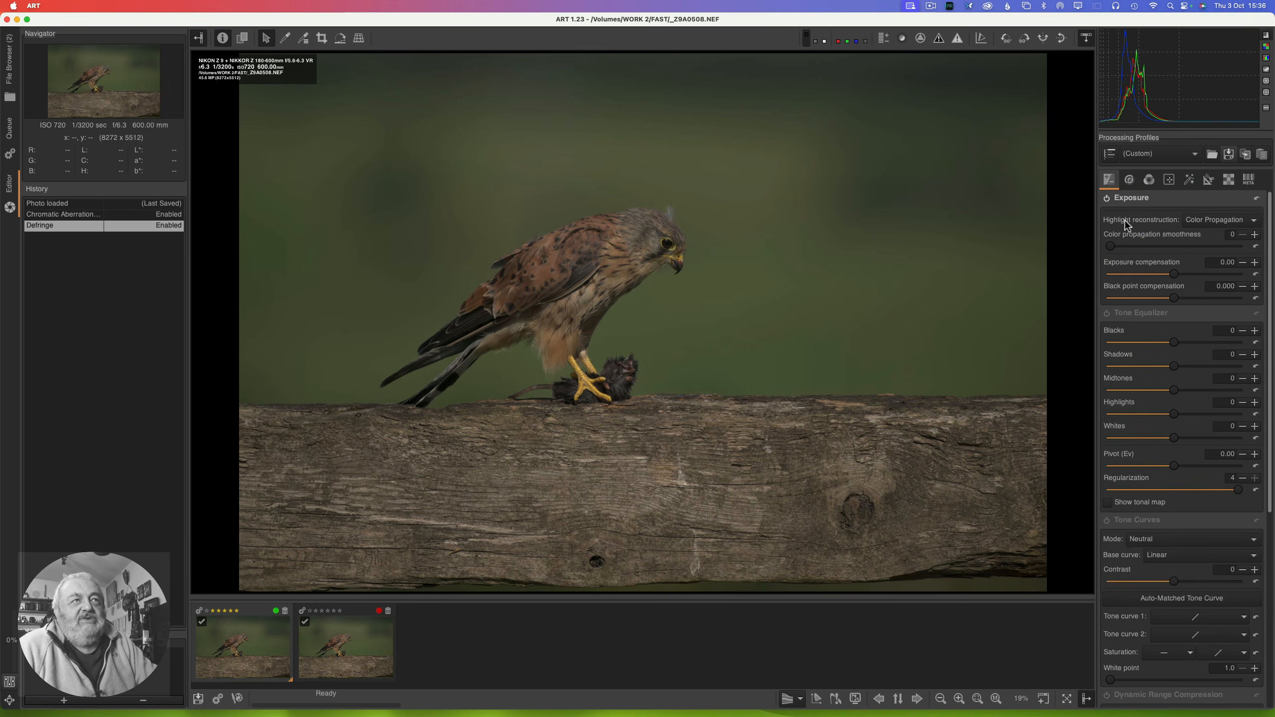
pyautogui.click(1222, 219)
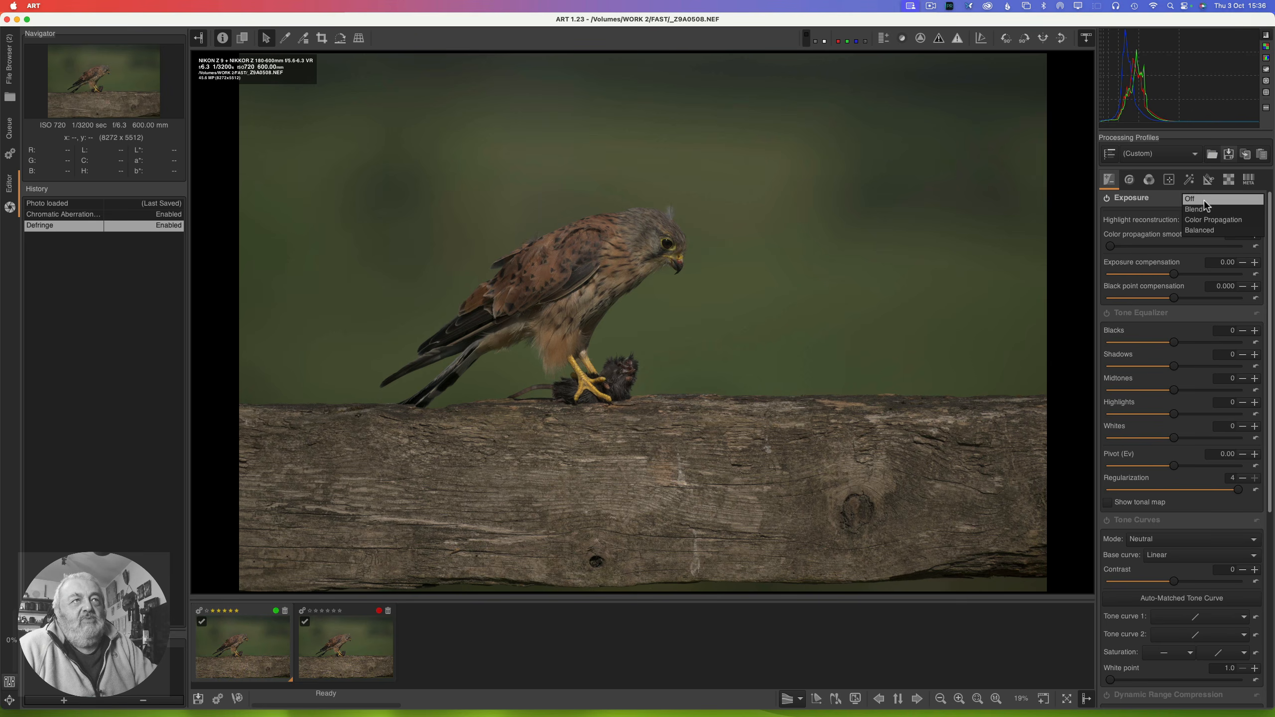
pyautogui.click(1211, 219)
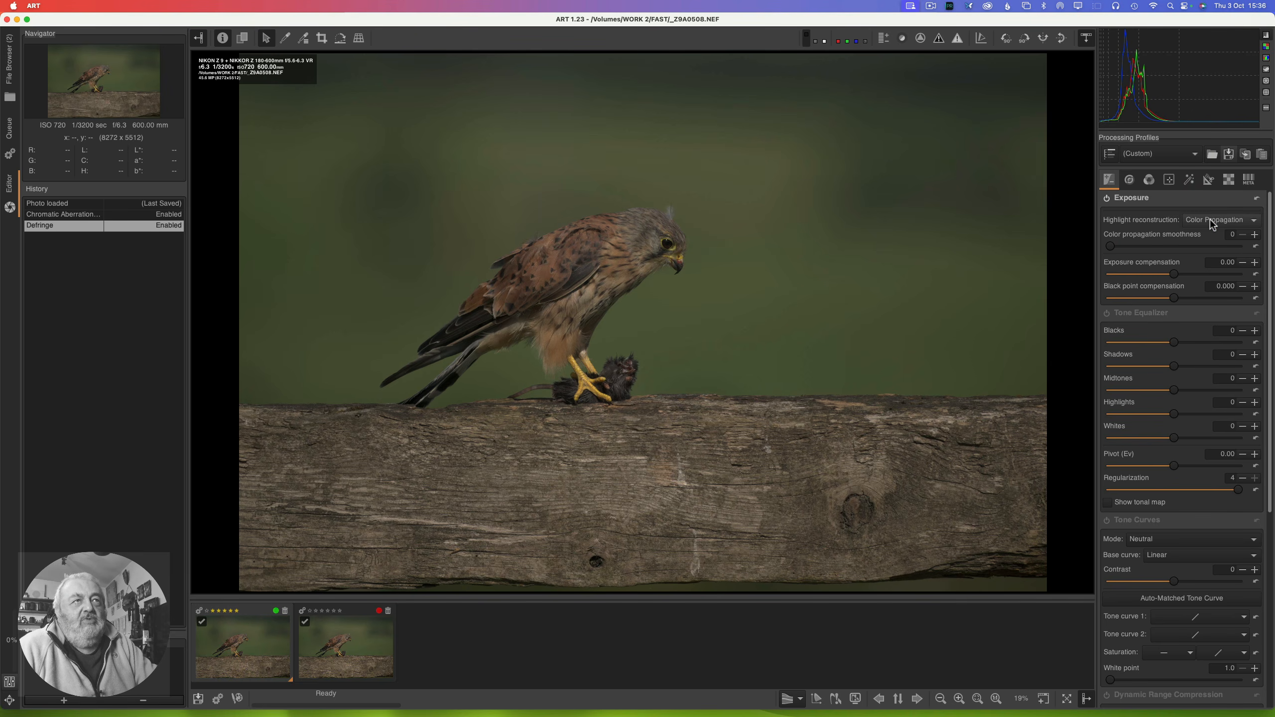
# Step: Collapse the Exposure, Tone Equalizer, Tone Curves, Dynamic Range Compression and Log Tone Mapping sections
pyautogui.click(1139, 198)
pyautogui.click(1140, 219)
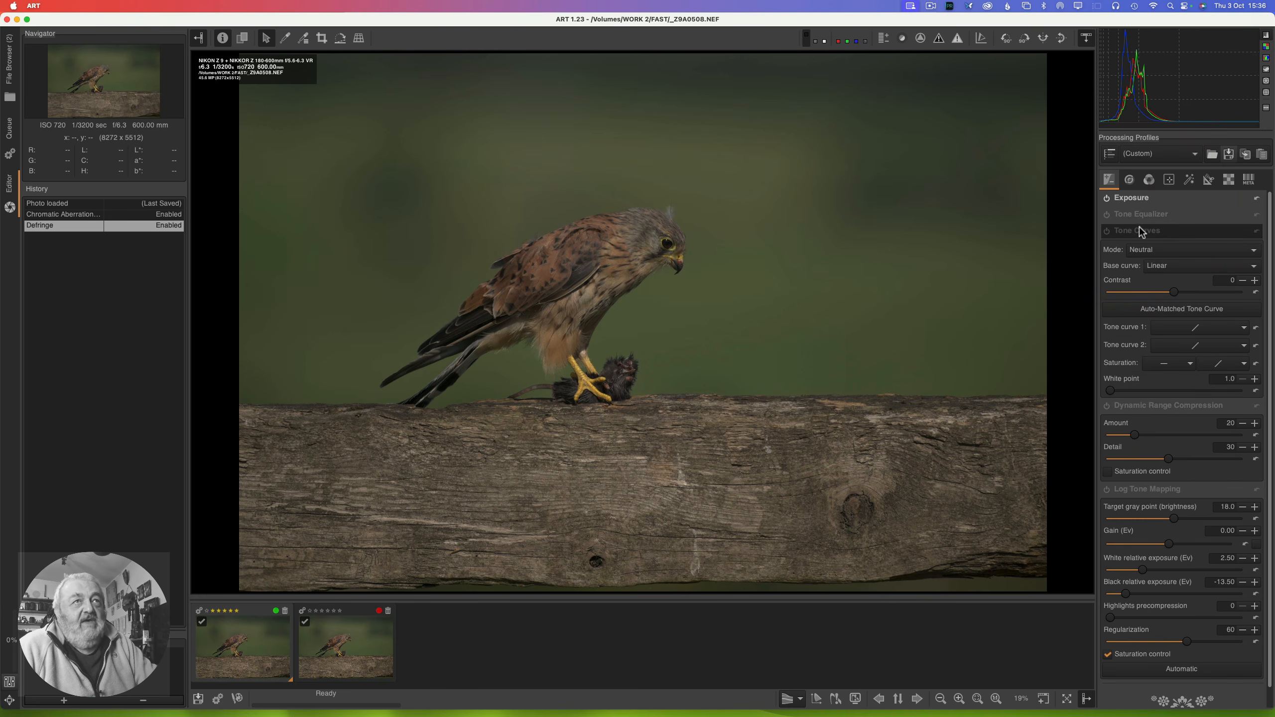
pyautogui.click(1140, 231)
pyautogui.click(1142, 248)
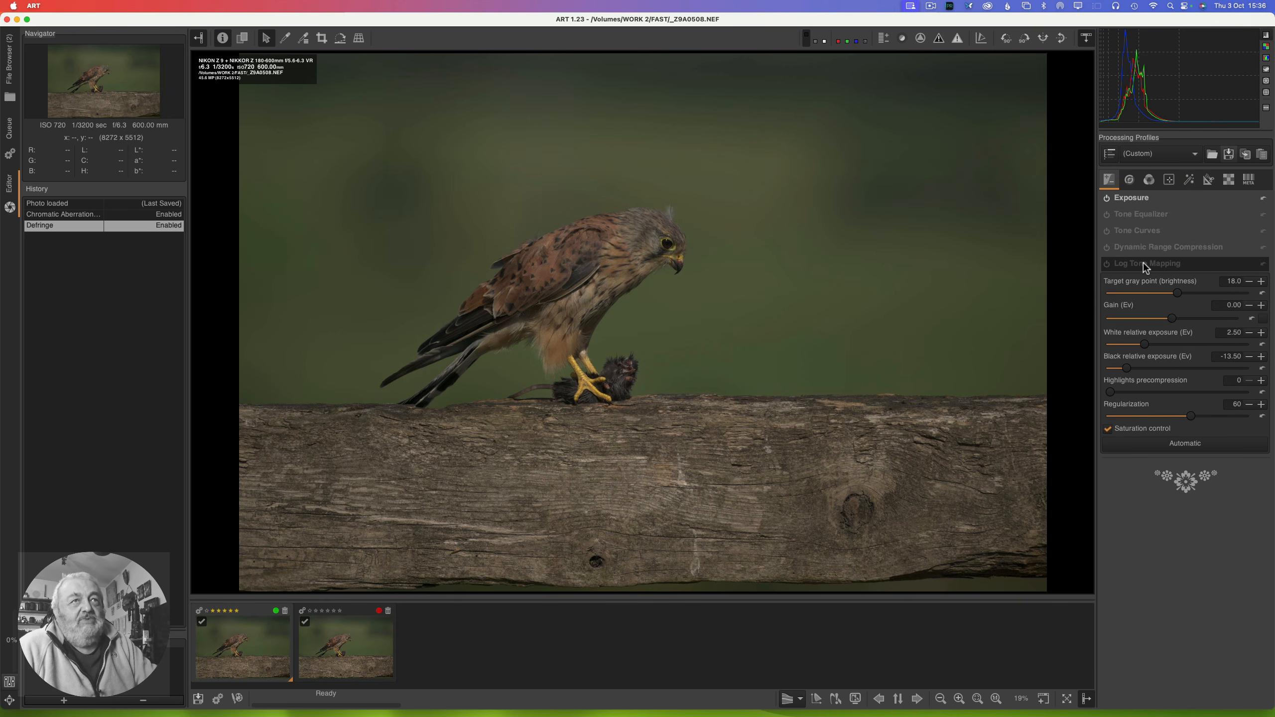
pyautogui.click(1143, 263)
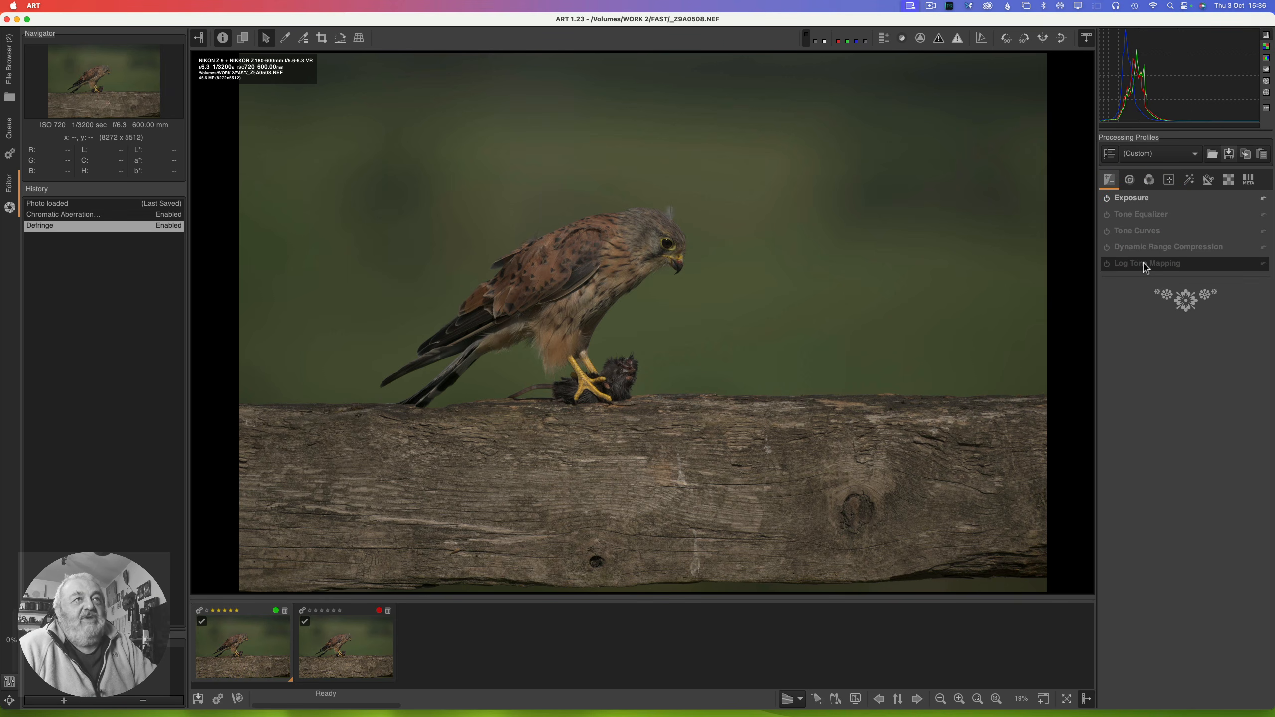
# Step: Save the current processing parameters as a profile named ART BASE.arp in the profiles folder
pyautogui.click(1150, 180)
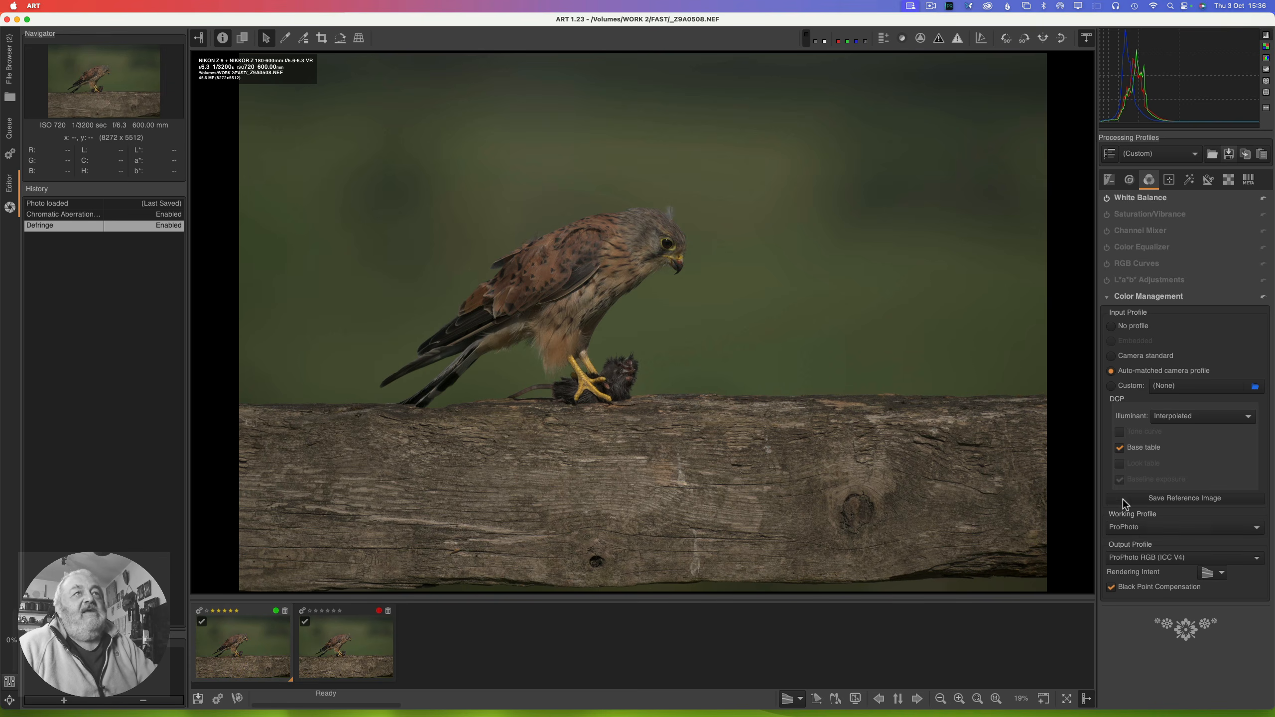
pyautogui.click(1229, 155)
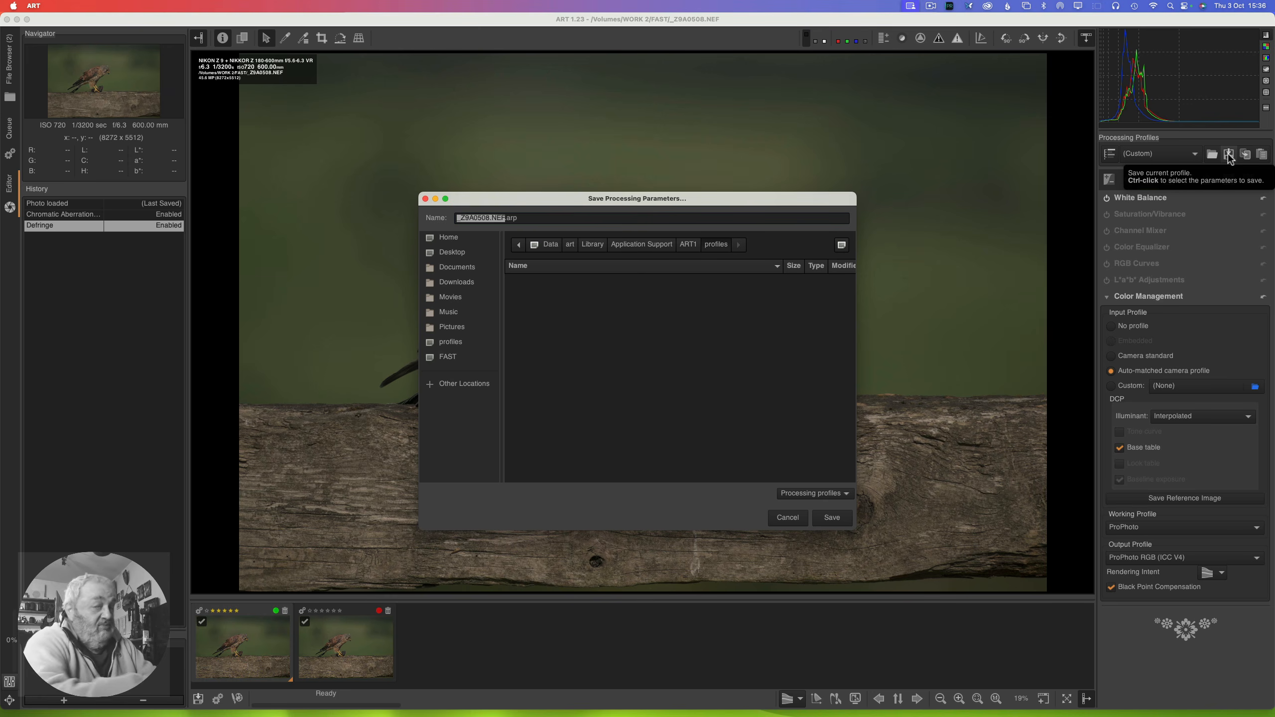
pyautogui.write('A')
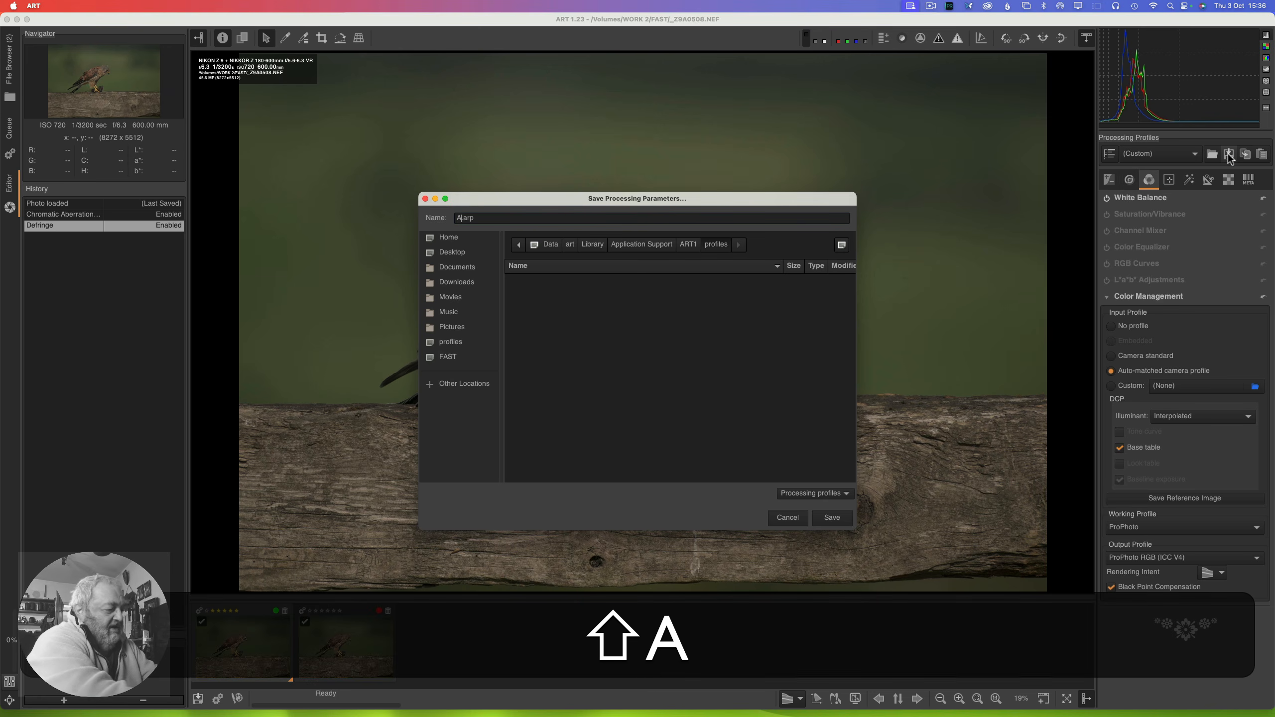
pyautogui.write('RT B')
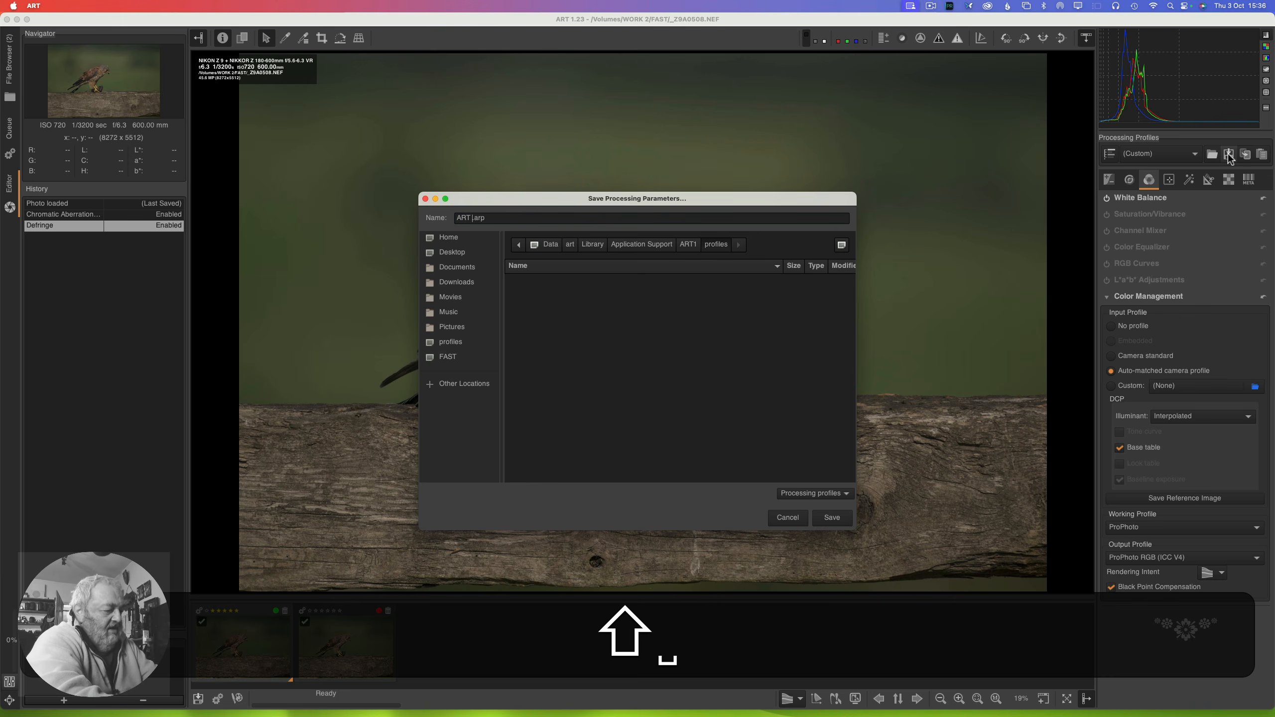
pyautogui.write('ASE')
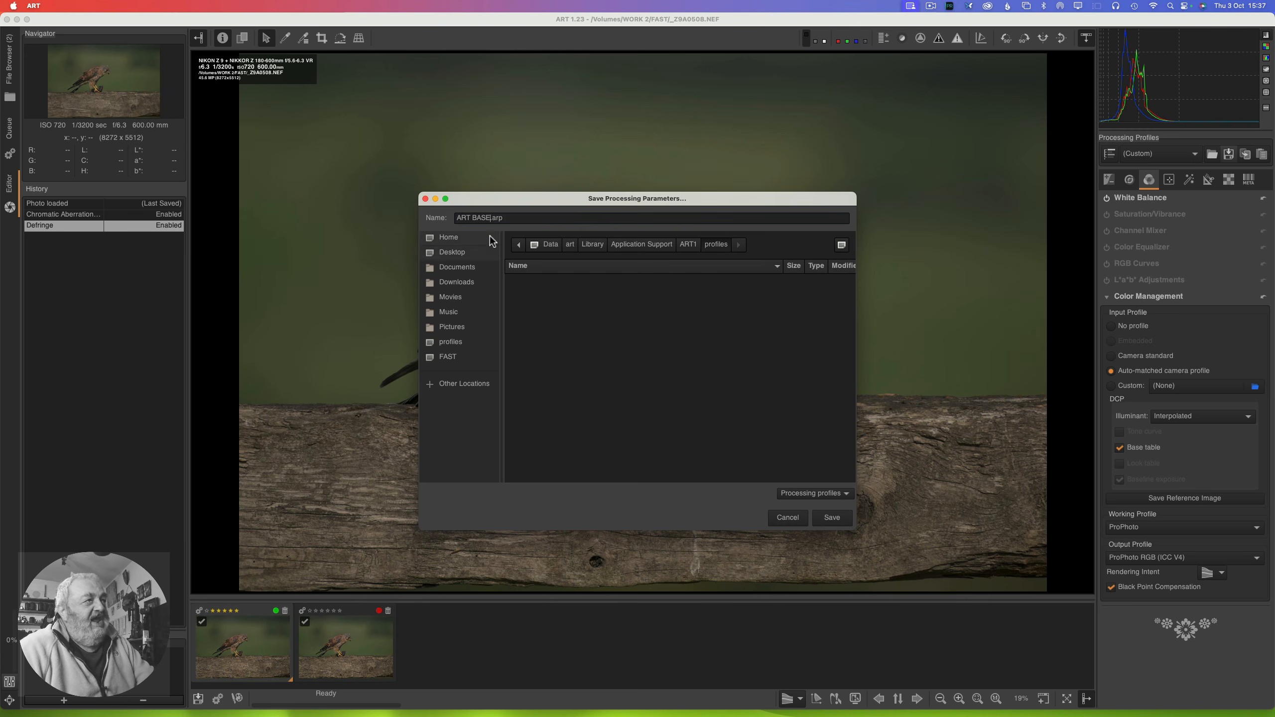
pyautogui.click(833, 516)
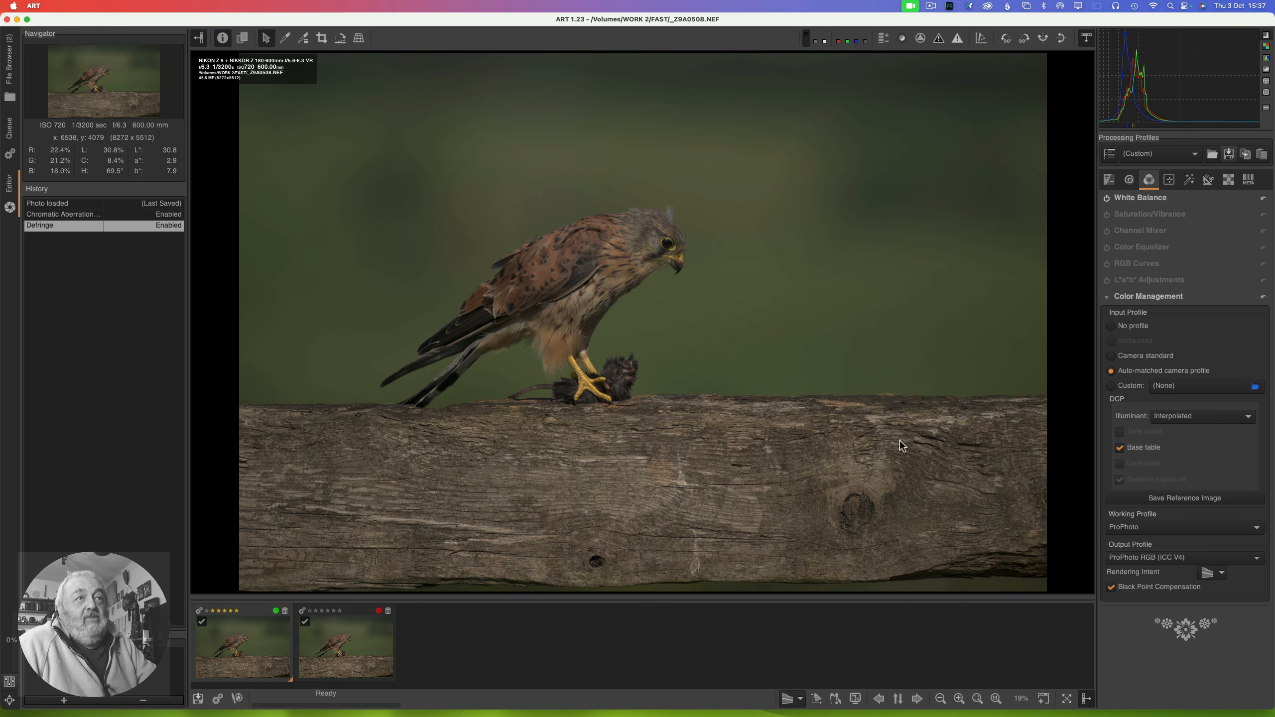
# Step: Switch the input profile to Custom and browse for its file in the ColorSync Profiles folder's CameraProfiles/Camera subfolder
pyautogui.click(1111, 387)
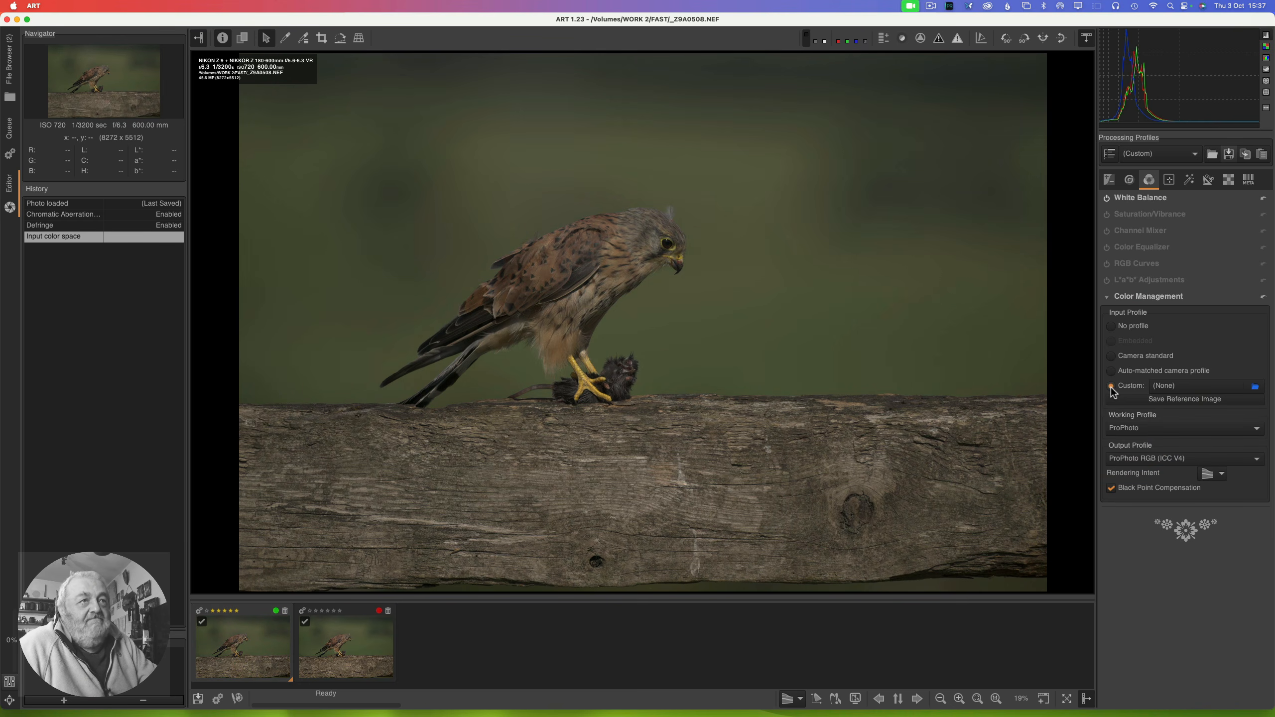
pyautogui.click(1162, 385)
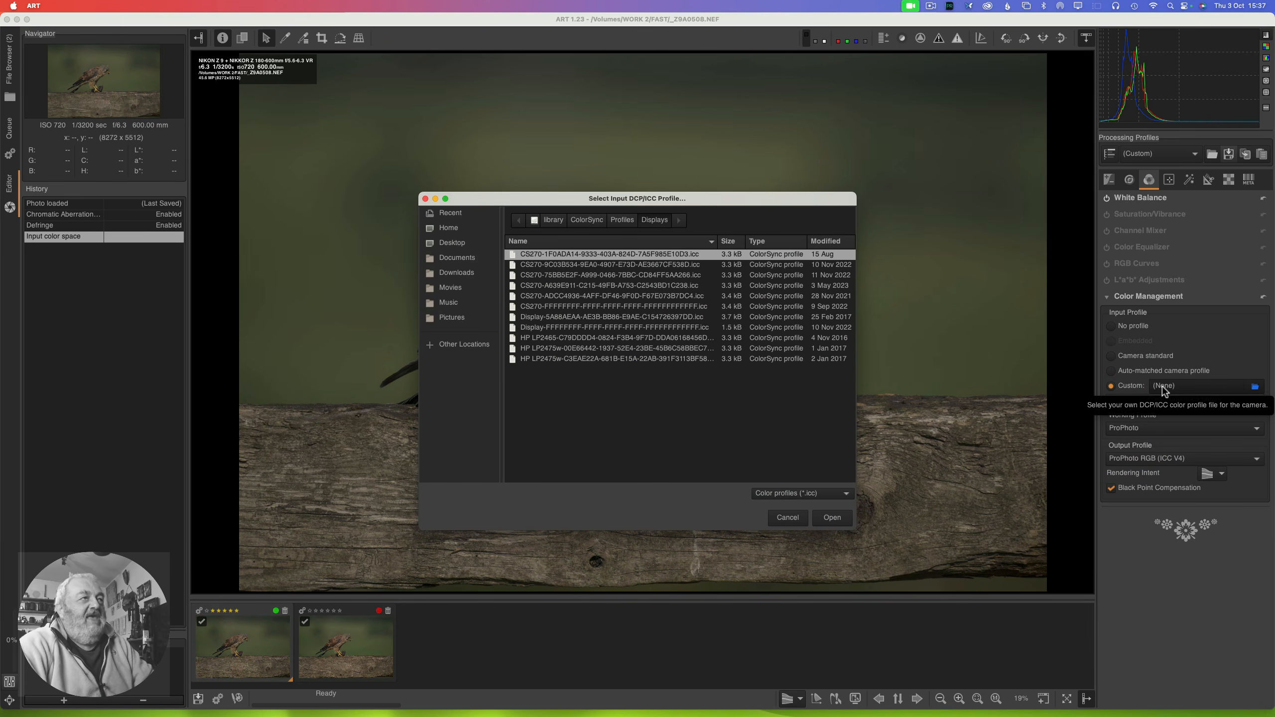
pyautogui.click(621, 220)
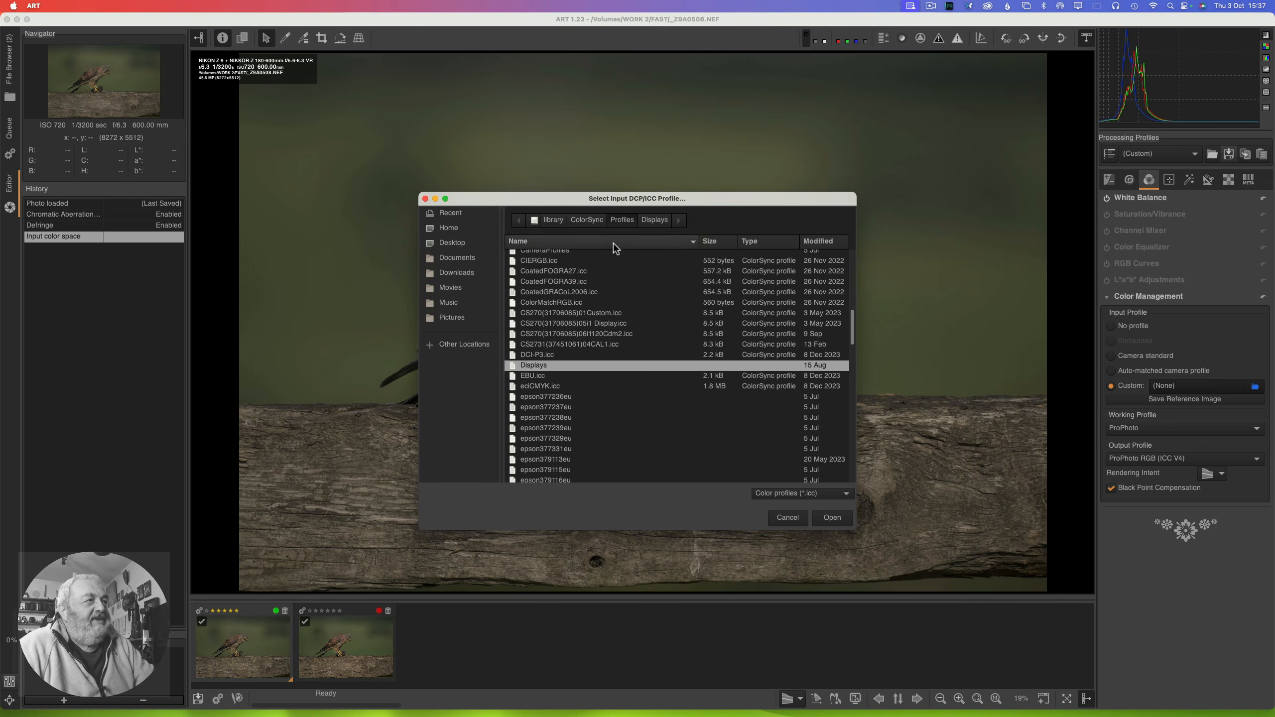
pyautogui.scroll(4, 570, 327)
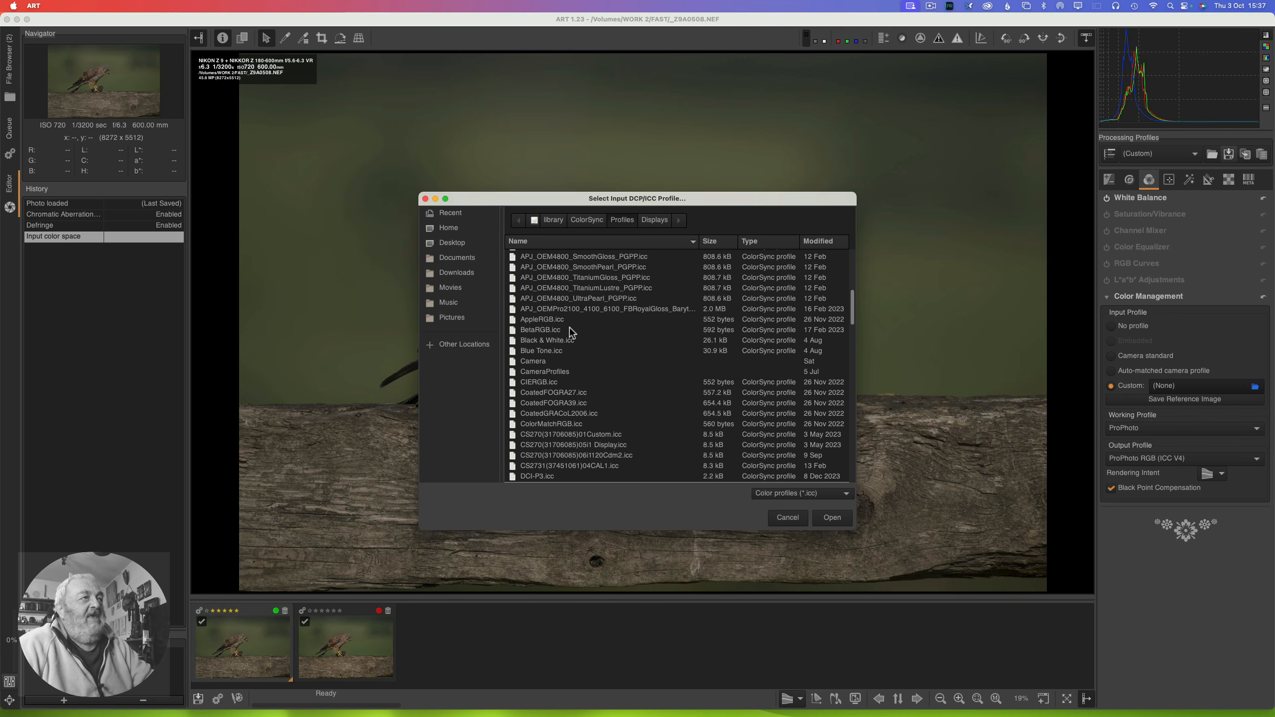
pyautogui.click(622, 221)
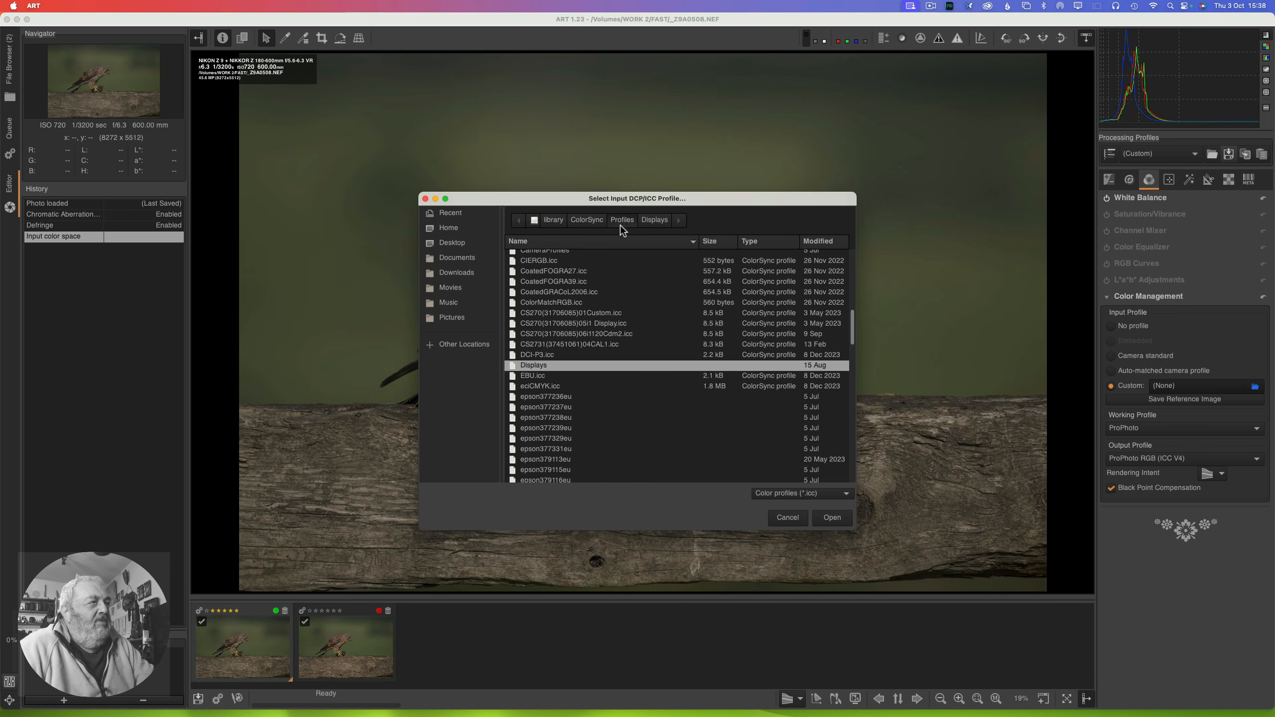
pyautogui.scroll(4, 547, 298)
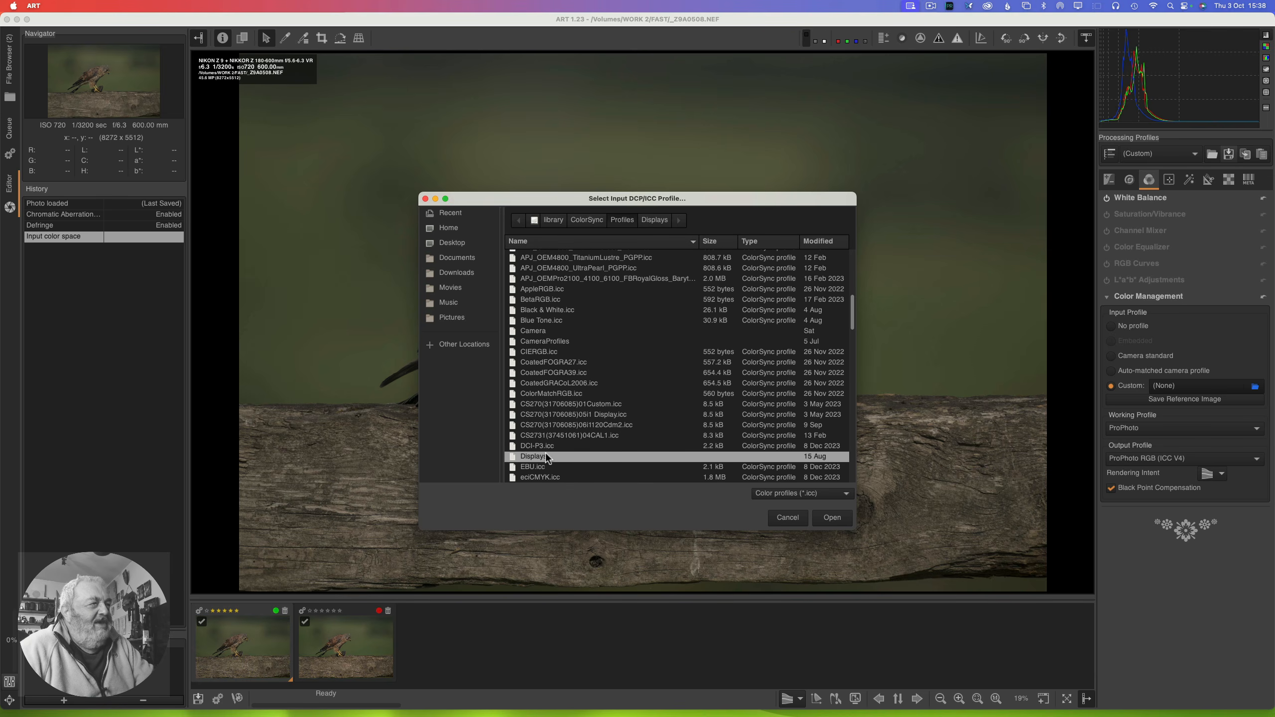
pyautogui.click(532, 343)
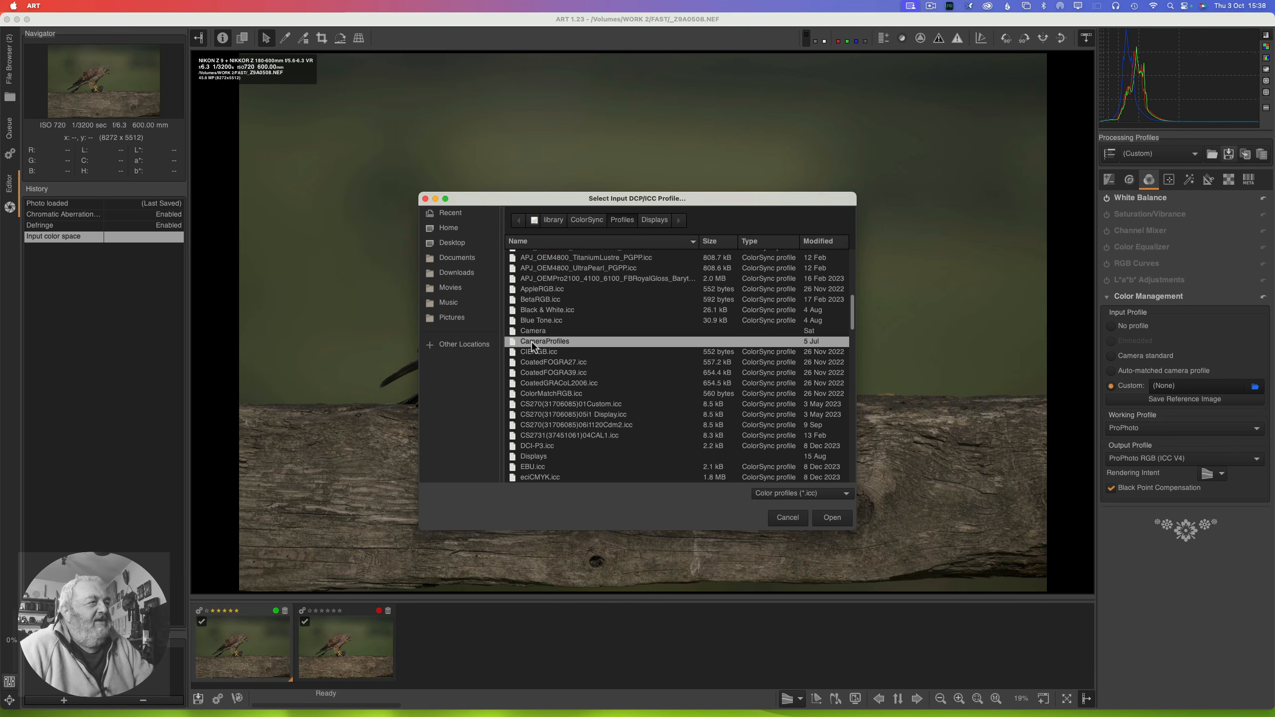
pyautogui.doubleClick(531, 342)
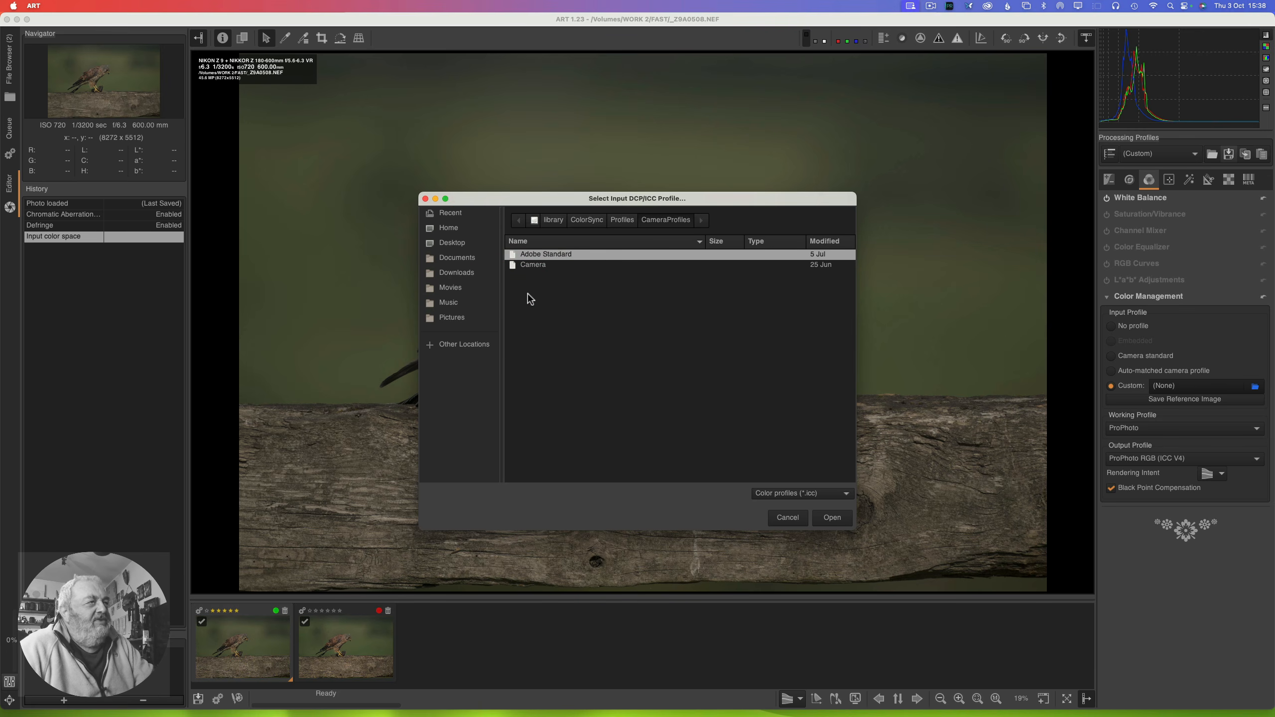
pyautogui.doubleClick(524, 264)
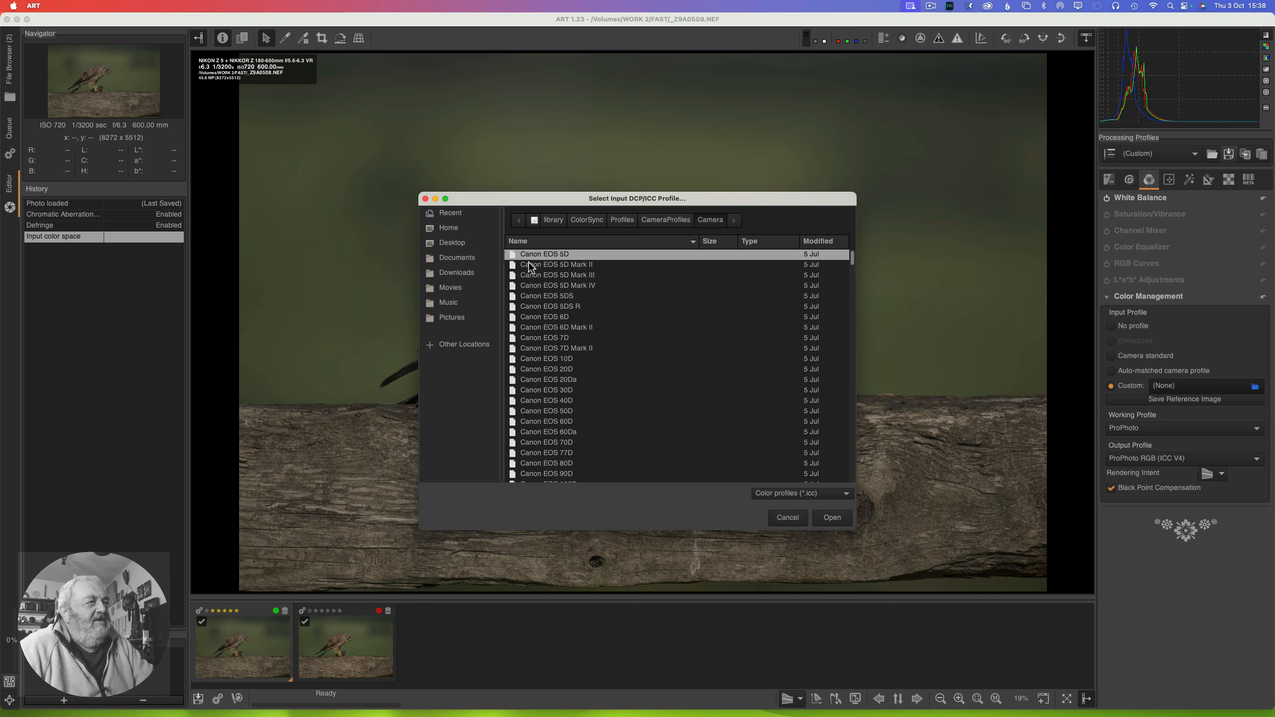
# Step: Load Nikon Z 9 Camera Flat.dcp from the Nikon Z 9 folder as the custom input profile, and enable its look table and tone curve
pyautogui.scroll(-15, 538, 359)
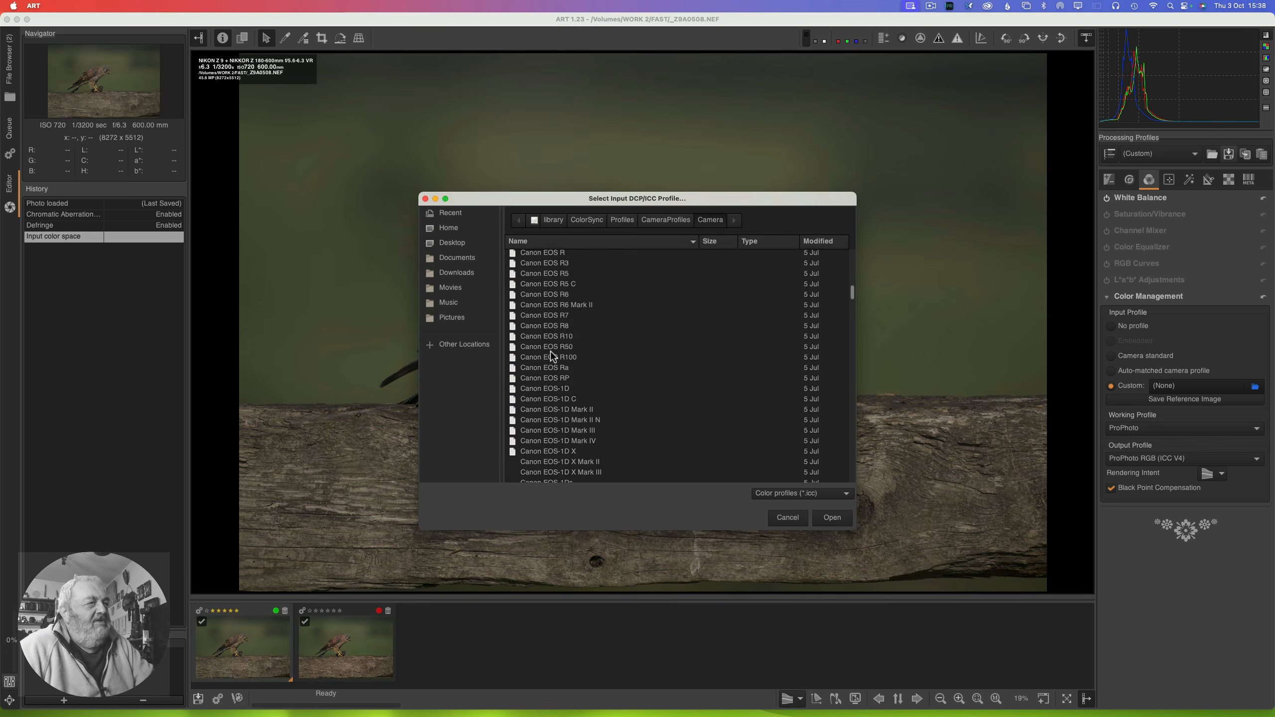
pyautogui.scroll(-20, 550, 351)
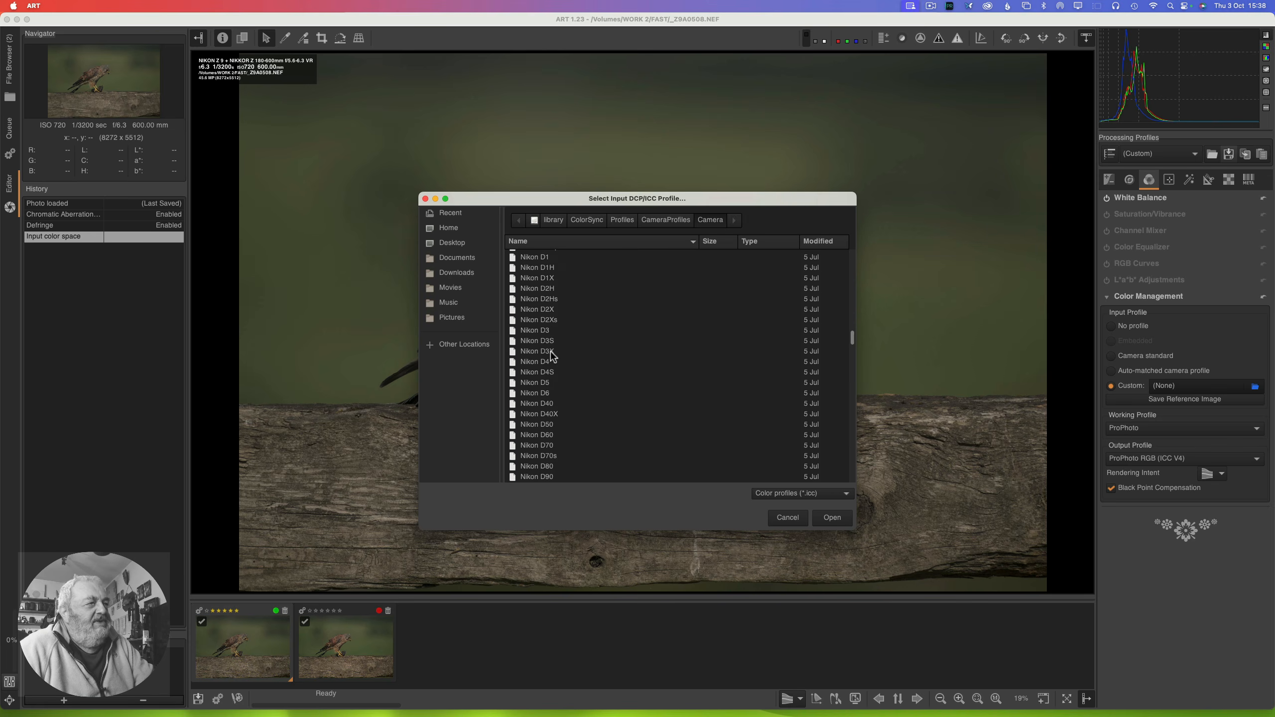
pyautogui.scroll(-15, 550, 350)
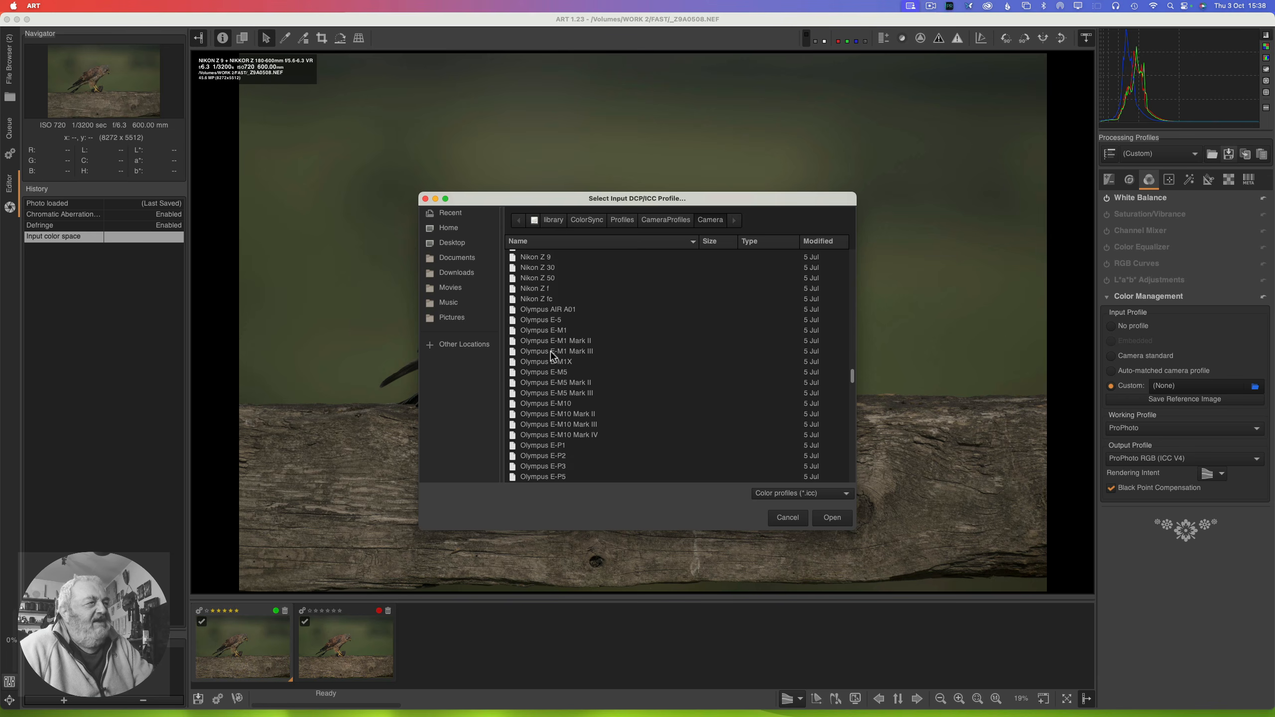
pyautogui.click(533, 260)
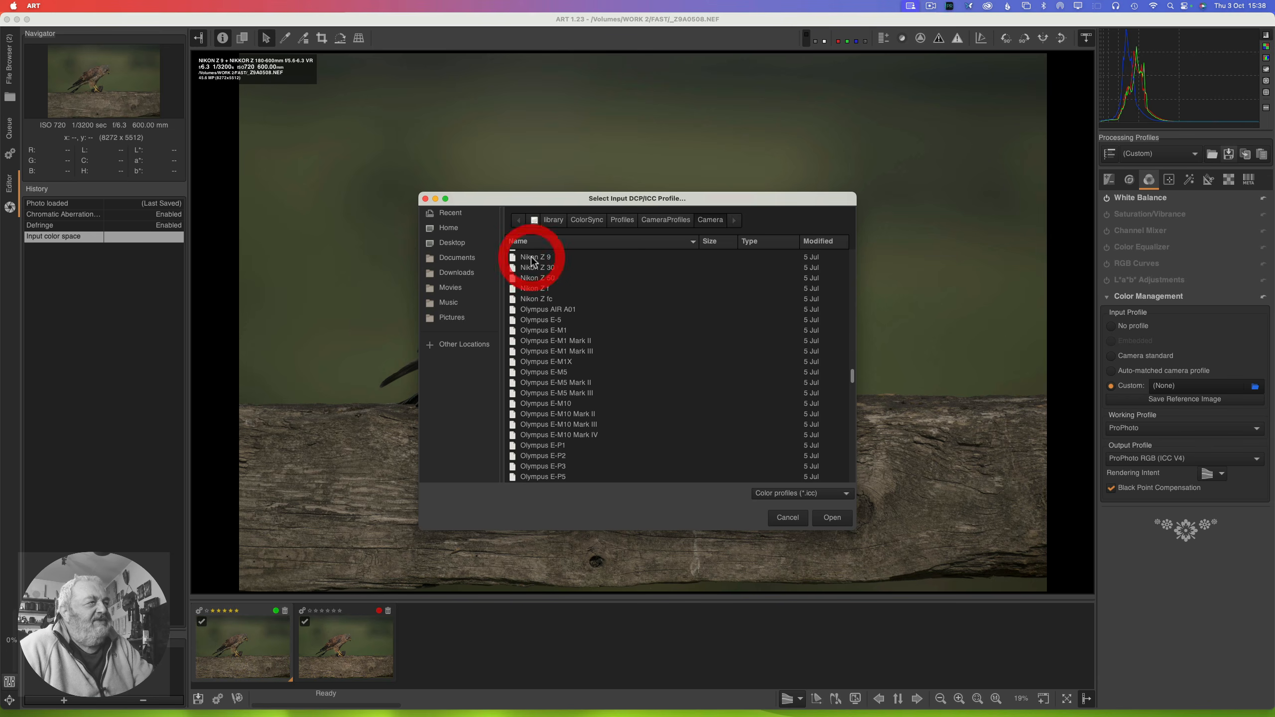
pyautogui.doubleClick(531, 256)
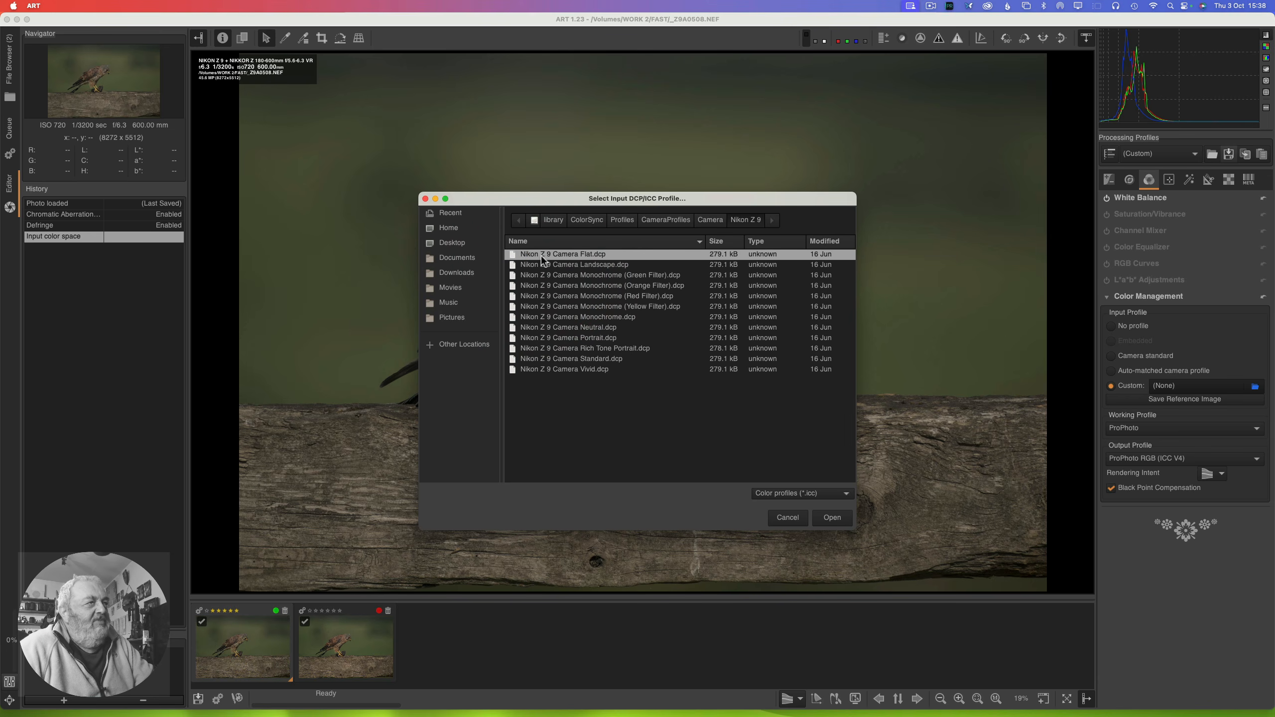
pyautogui.click(585, 254)
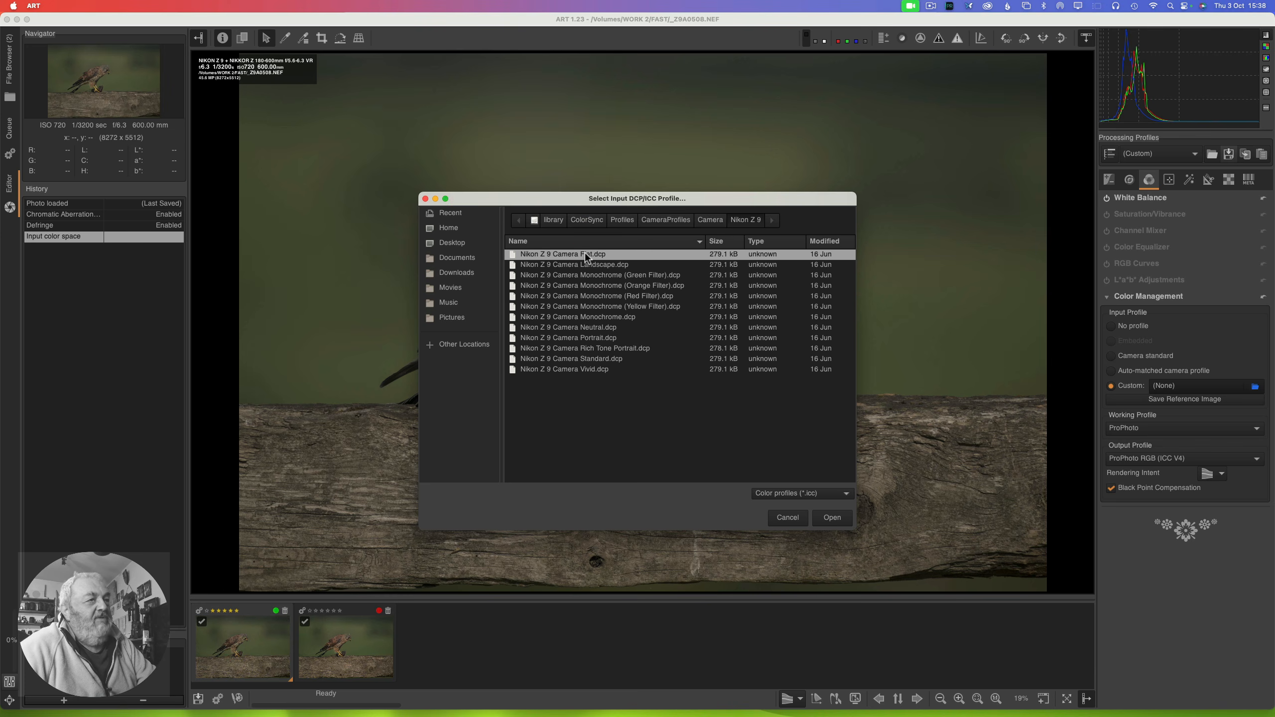
pyautogui.click(831, 518)
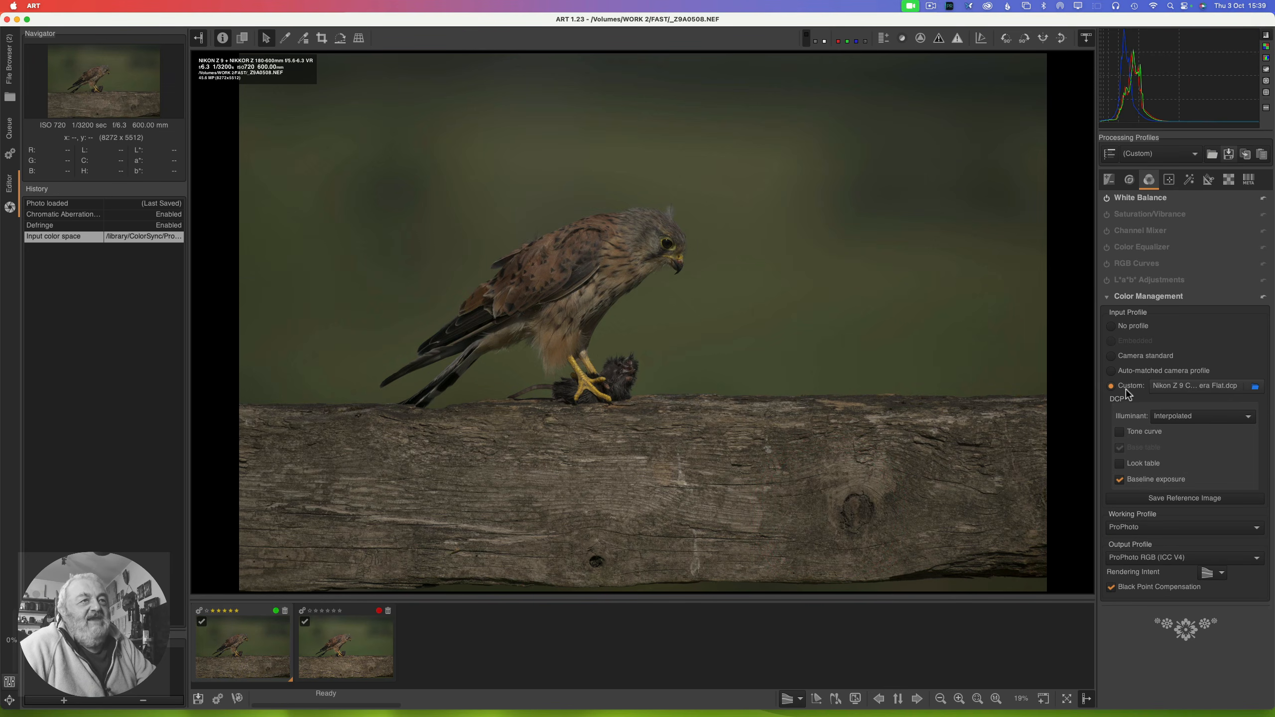
pyautogui.click(1119, 464)
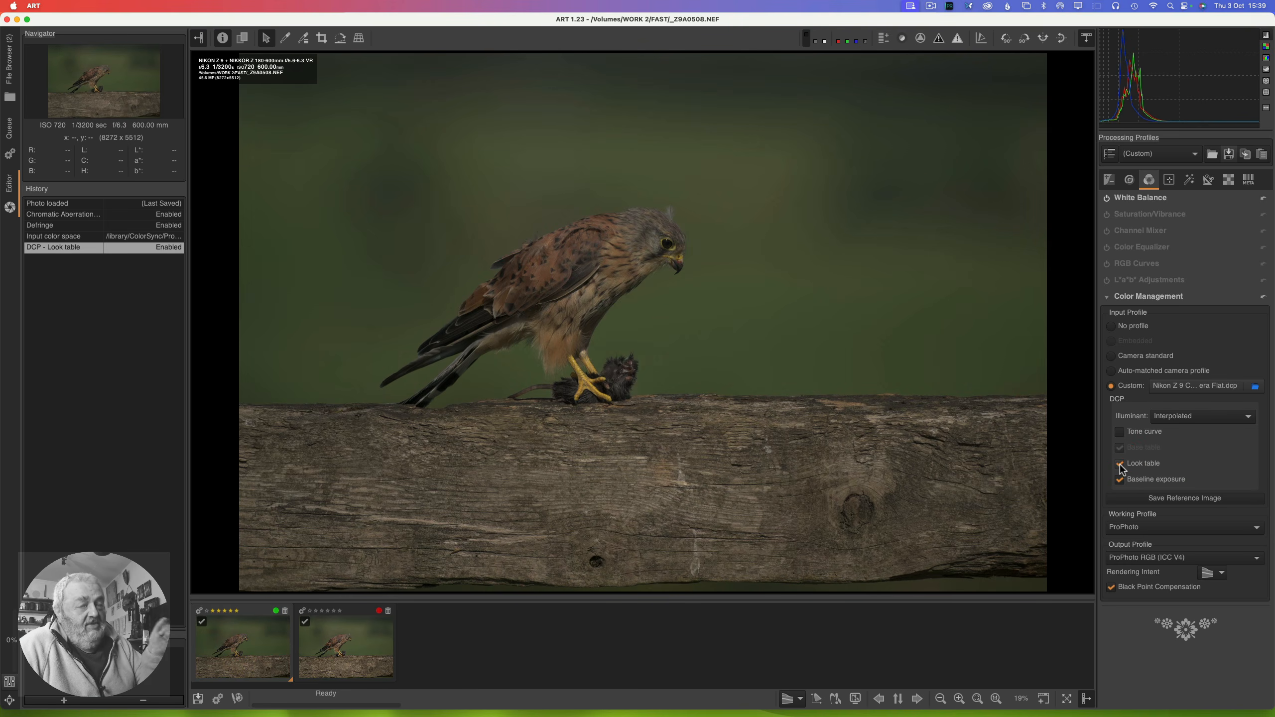
pyautogui.click(1120, 432)
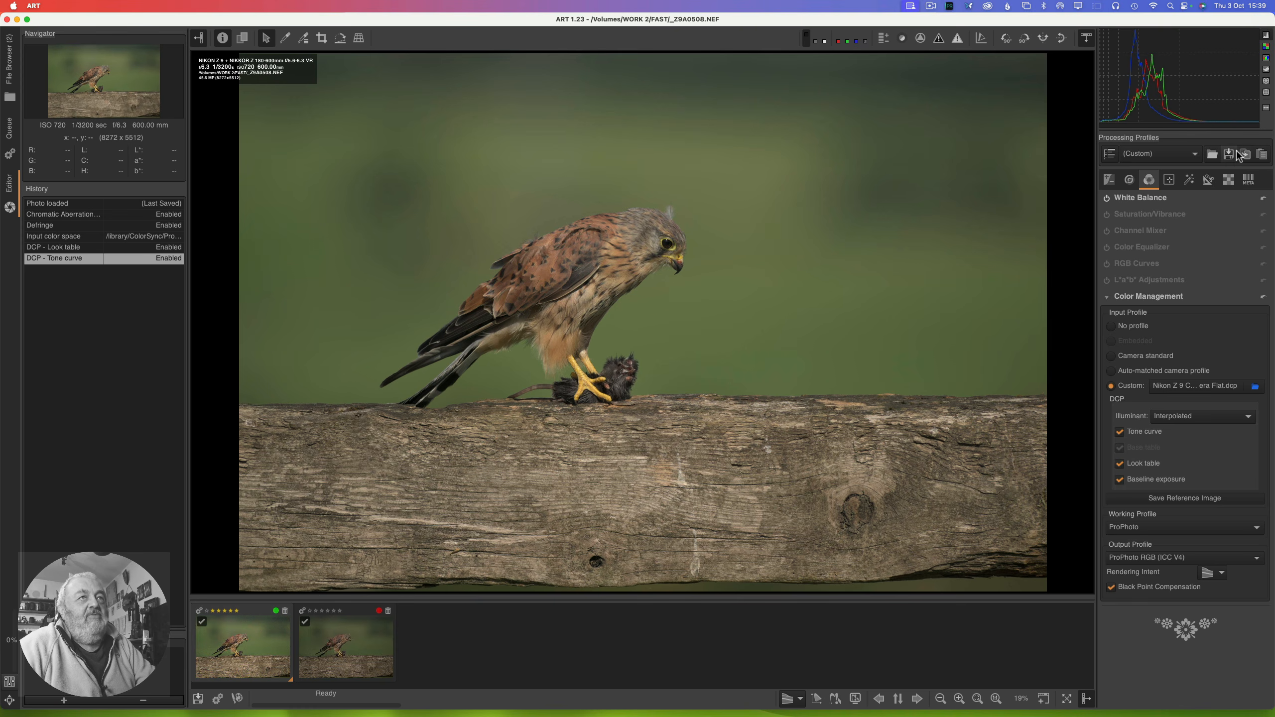
# Step: Save the current processing parameters as a profile named Z9 BASE.arp in the profiles folder
pyautogui.click(1229, 154)
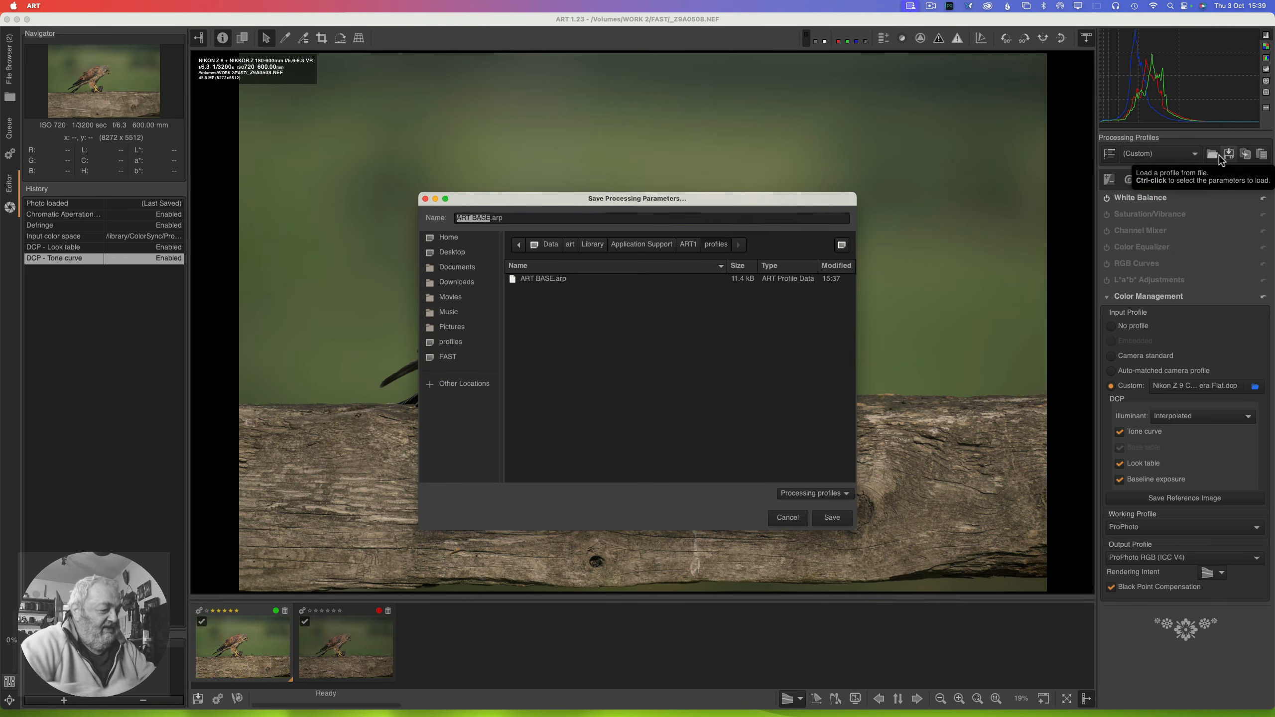
pyautogui.write('Z9 ')
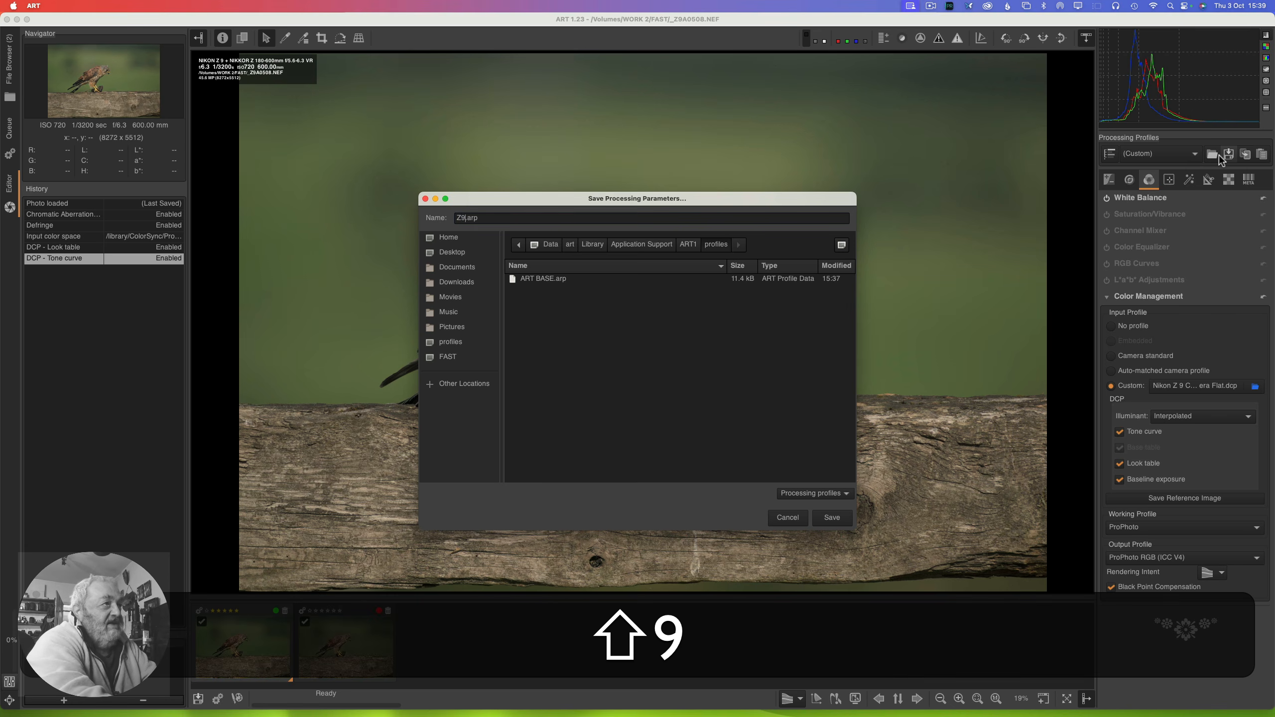
pyautogui.write('B')
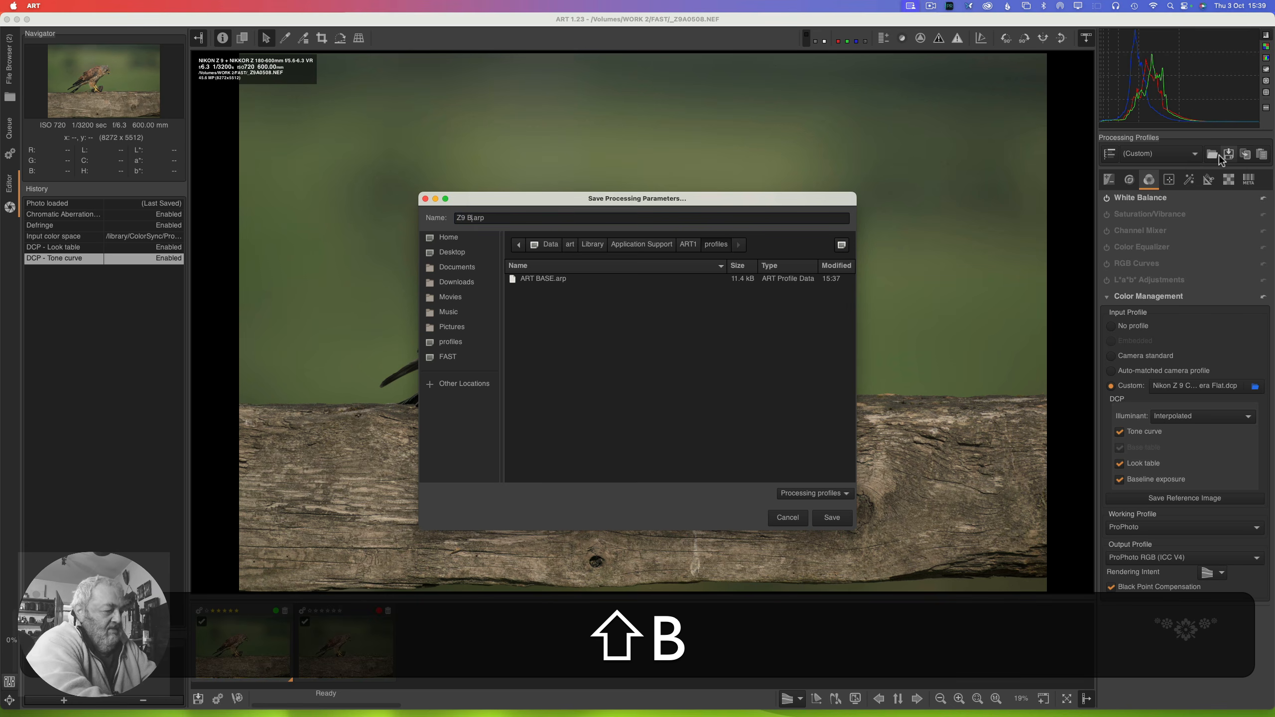
pyautogui.write('AS')
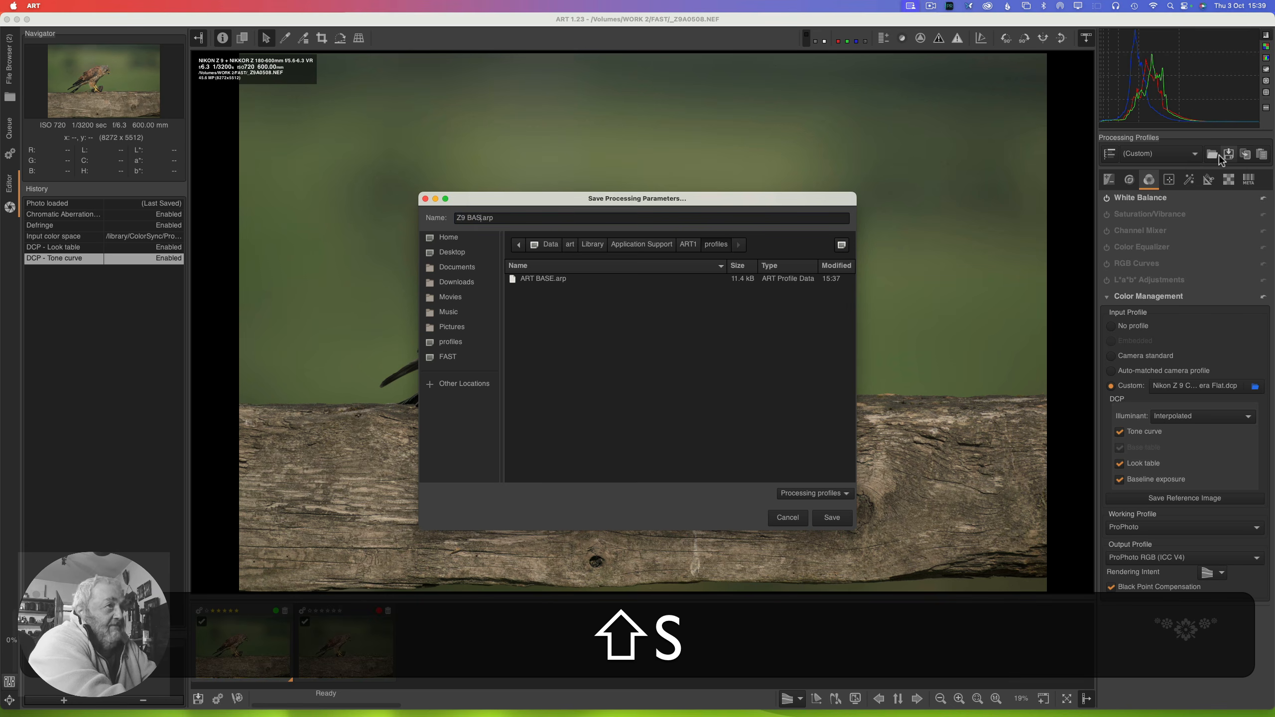
pyautogui.write('E')
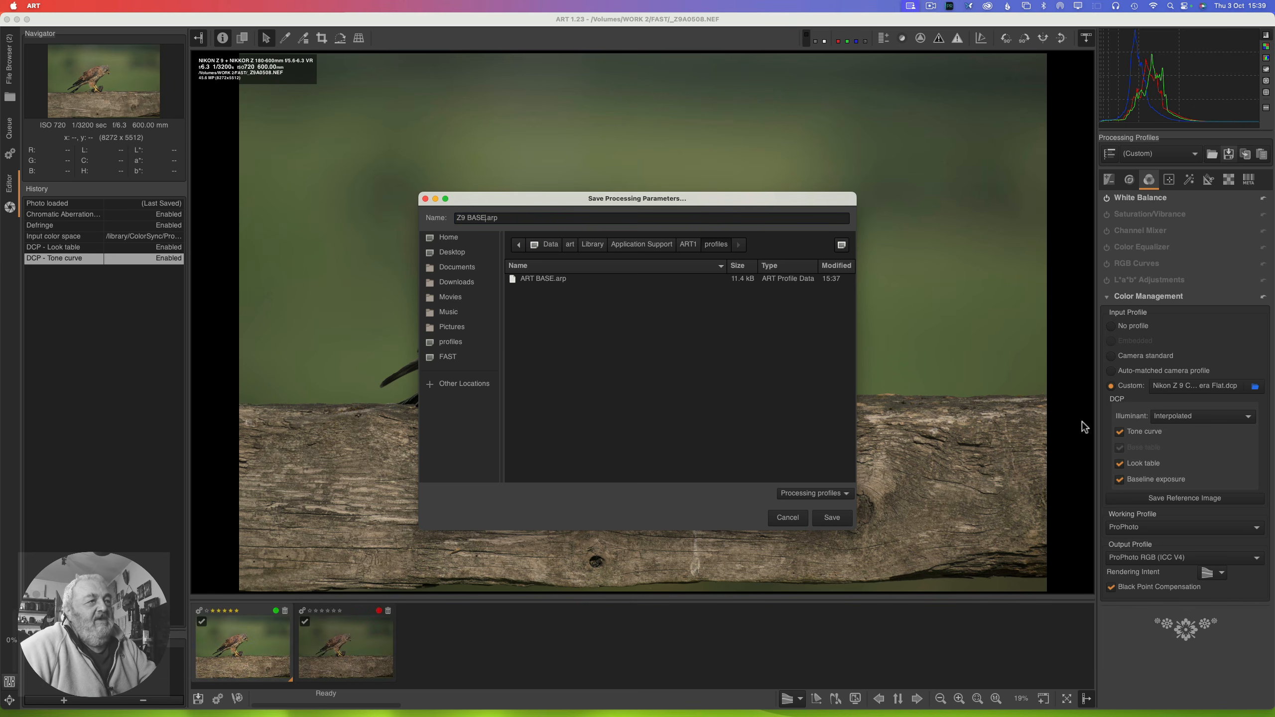
pyautogui.click(842, 519)
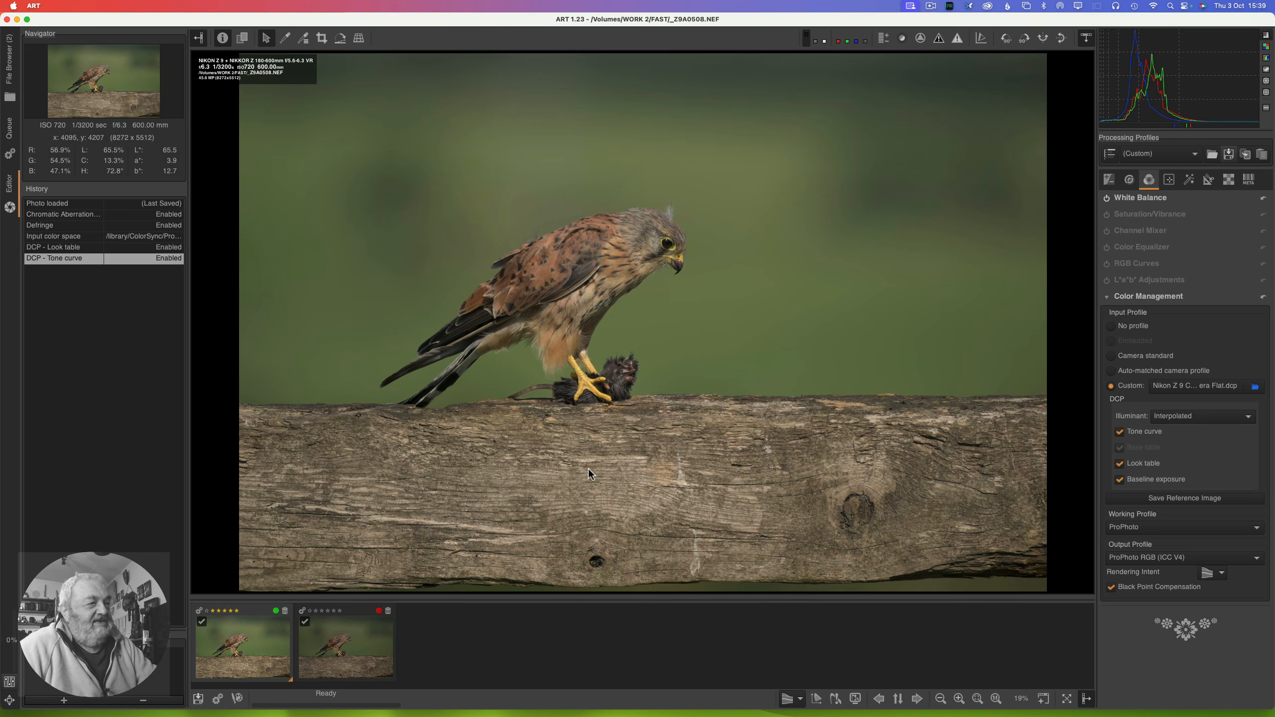
# Step: Set the default processing profile for raw photos to ART BASE in the image processing preferences
pyautogui.click(9, 682)
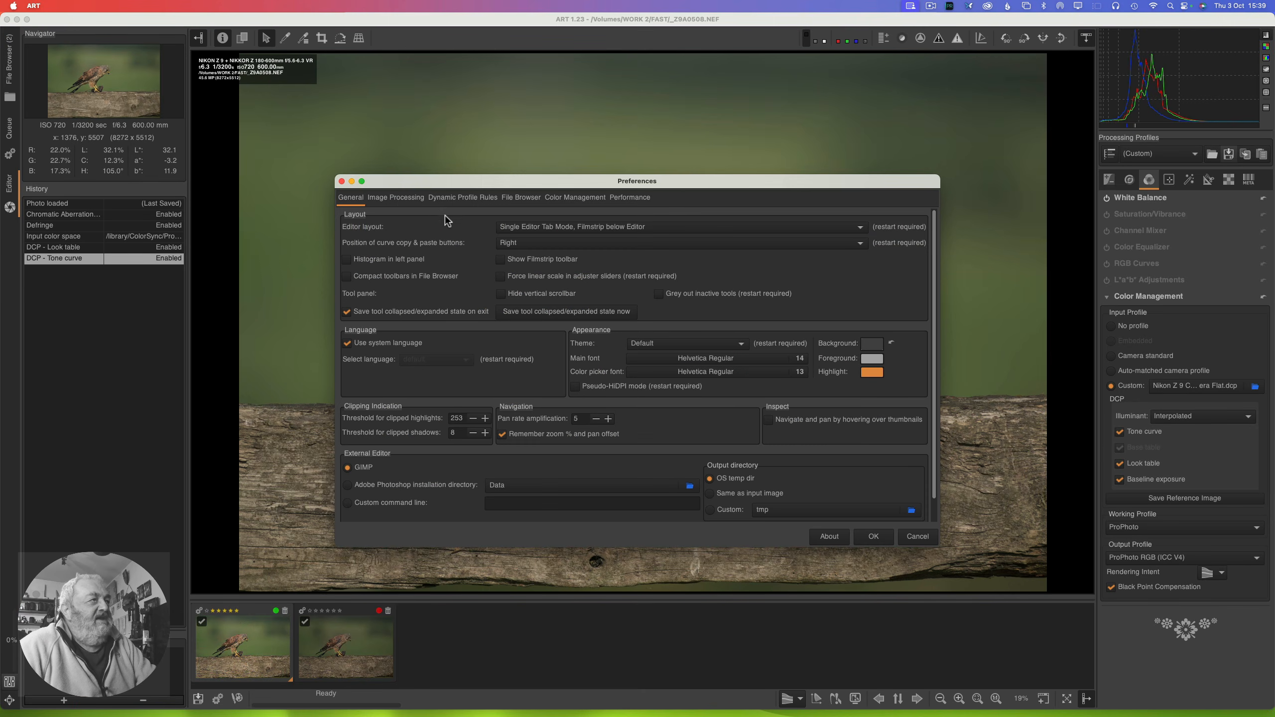
pyautogui.click(408, 198)
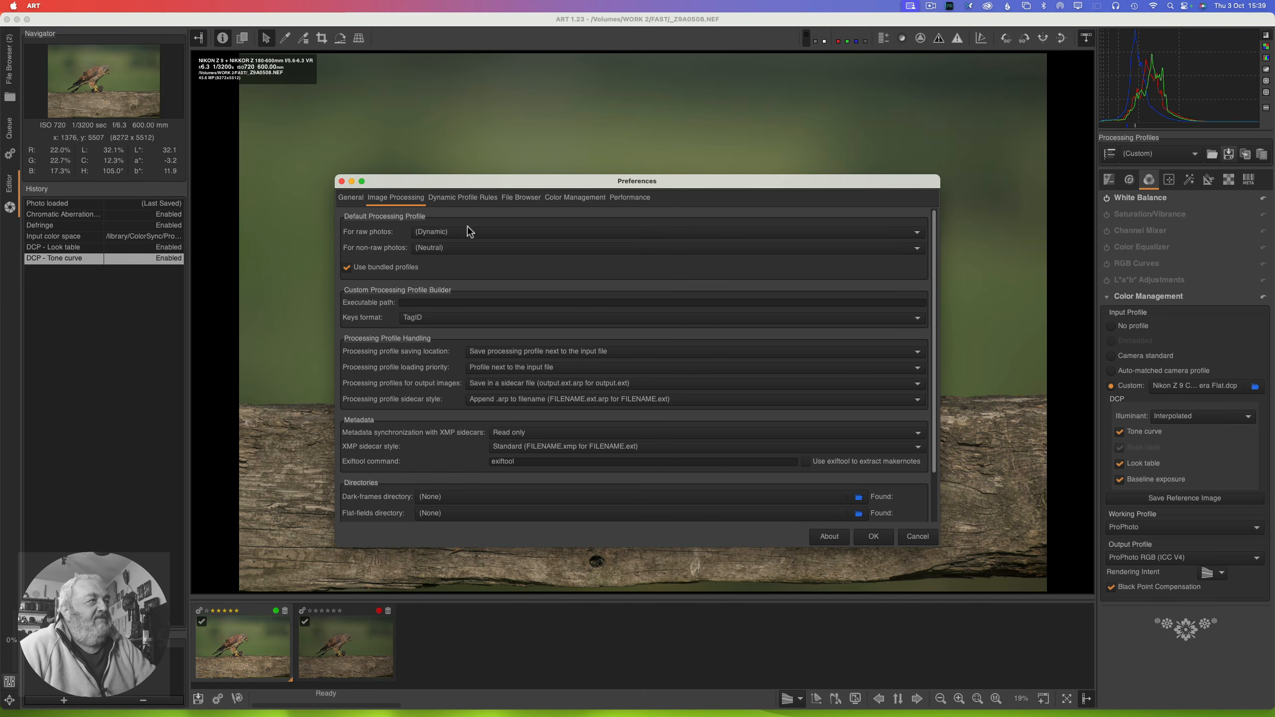
pyautogui.click(426, 233)
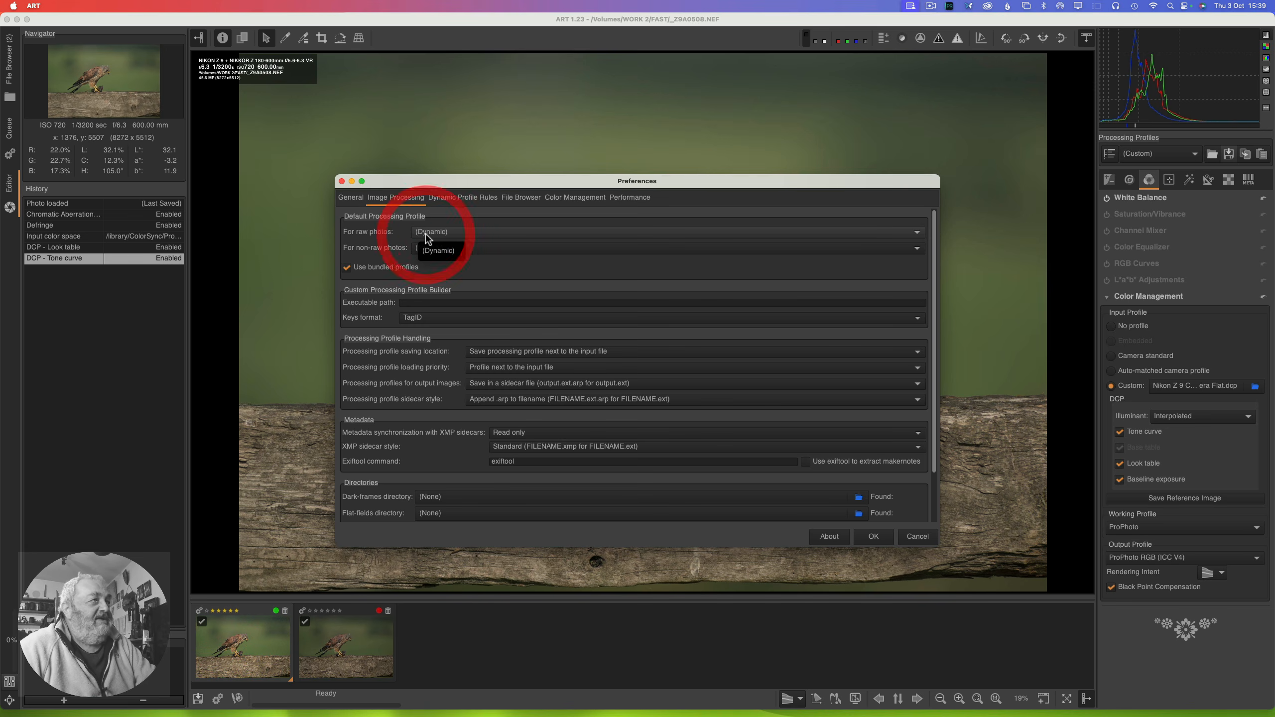
pyautogui.moveTo(432, 212)
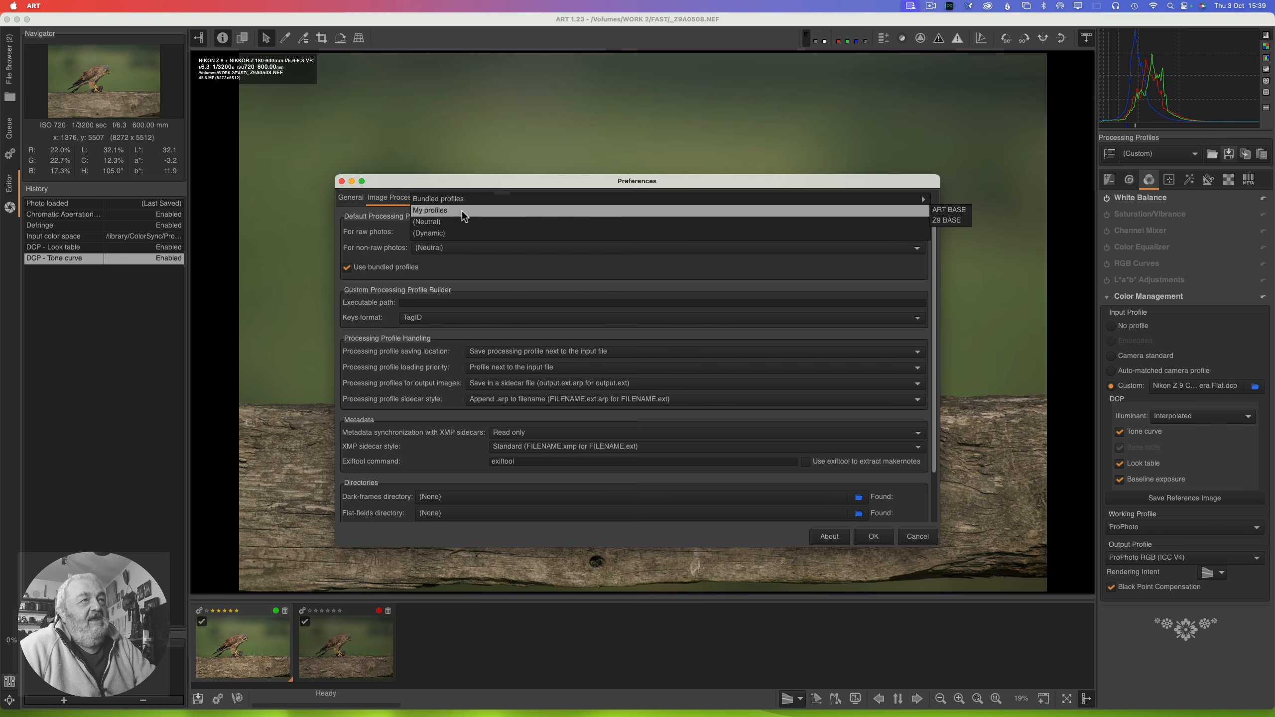
pyautogui.click(947, 211)
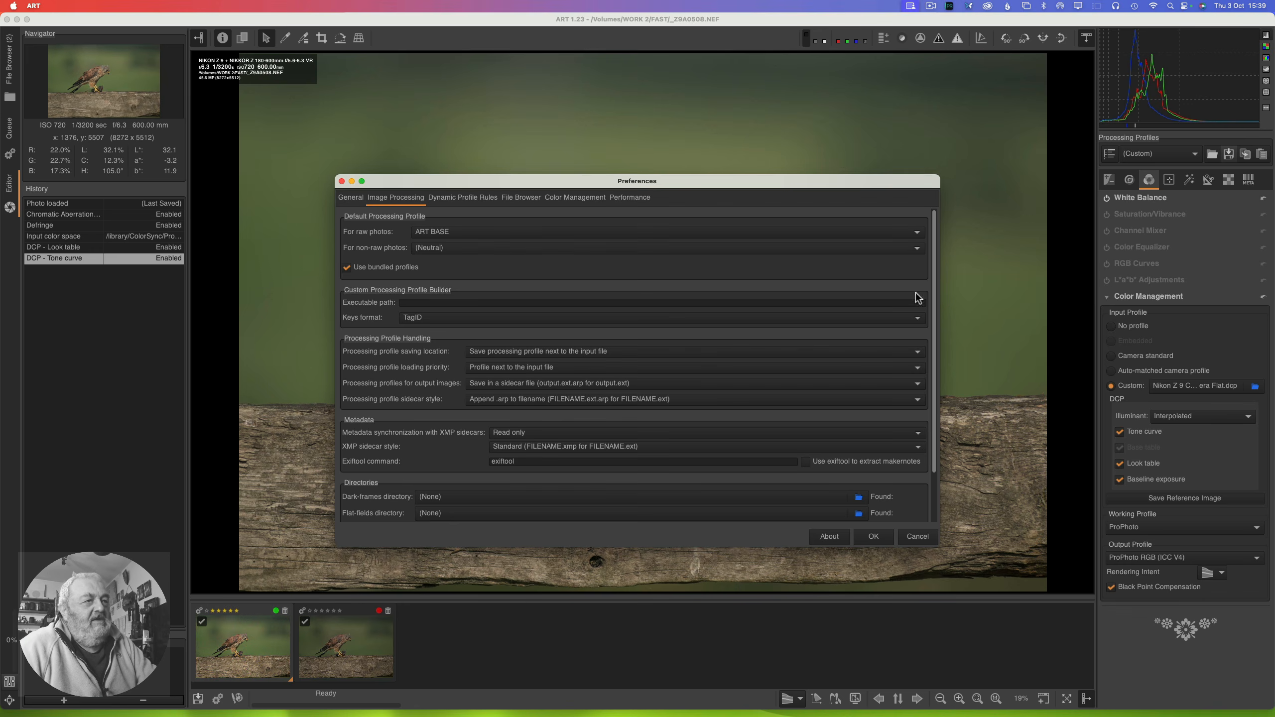
pyautogui.click(876, 534)
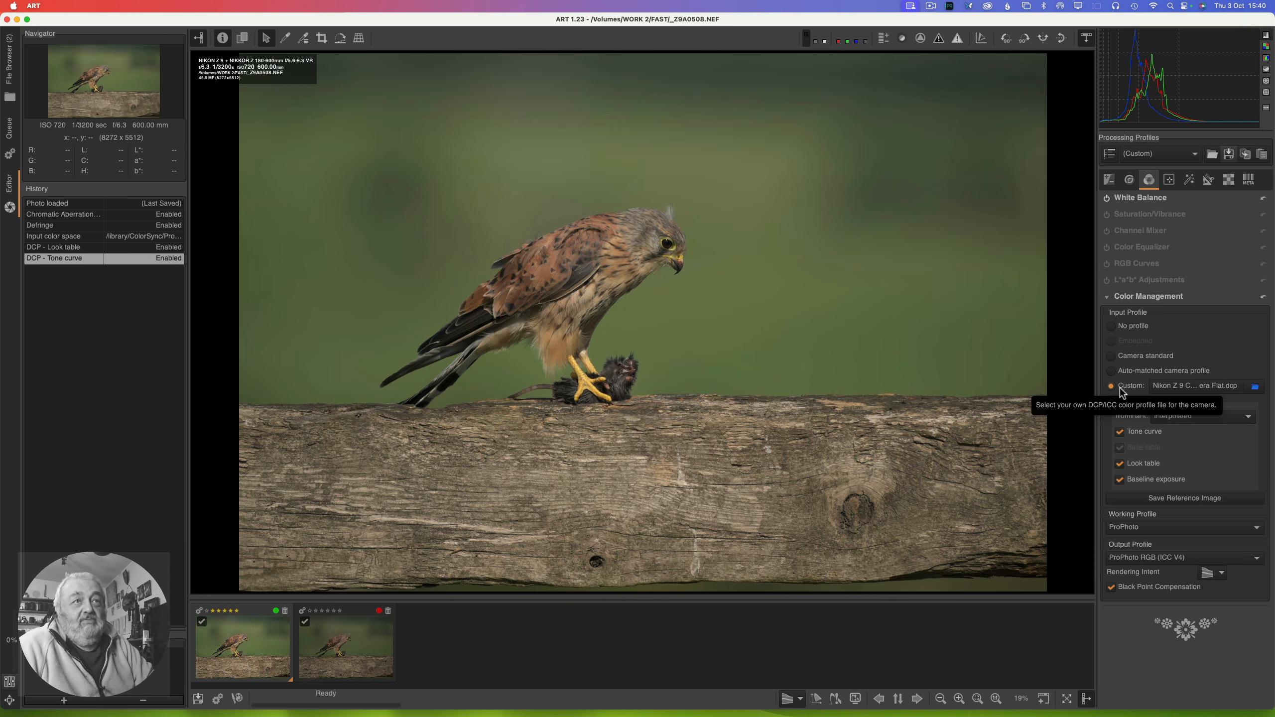
pyautogui.click(1197, 155)
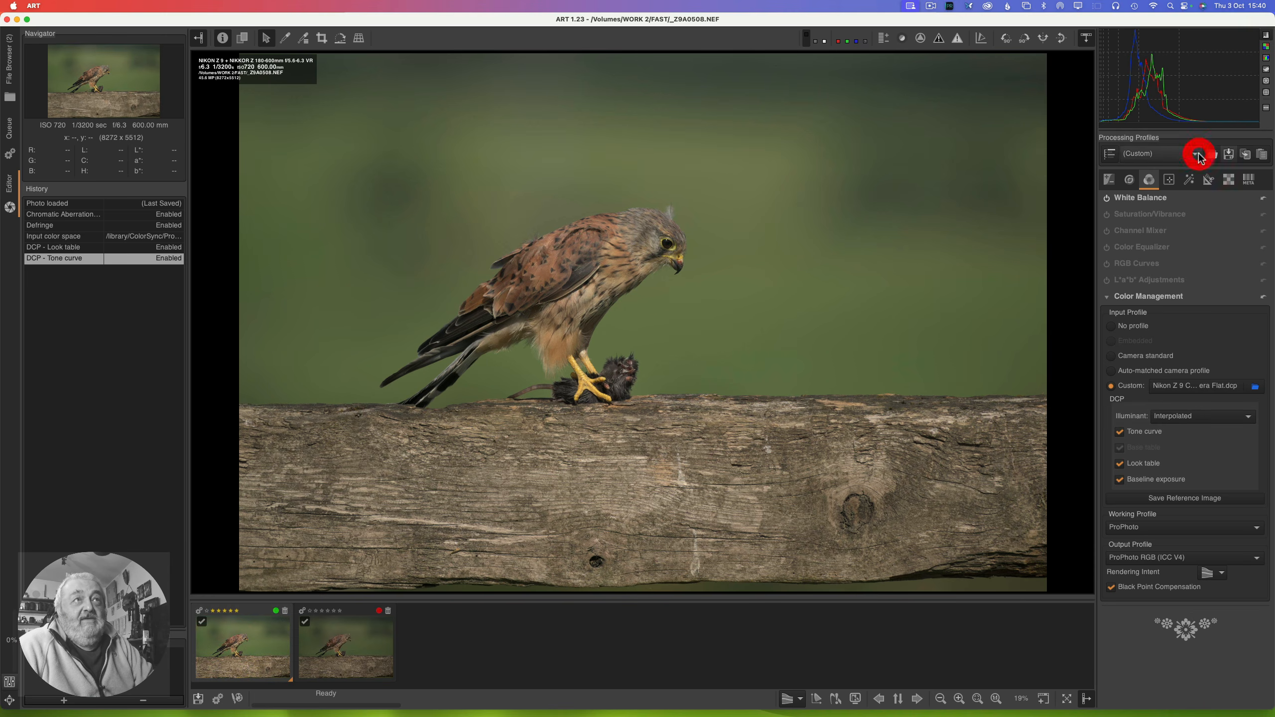
pyautogui.moveTo(1167, 124)
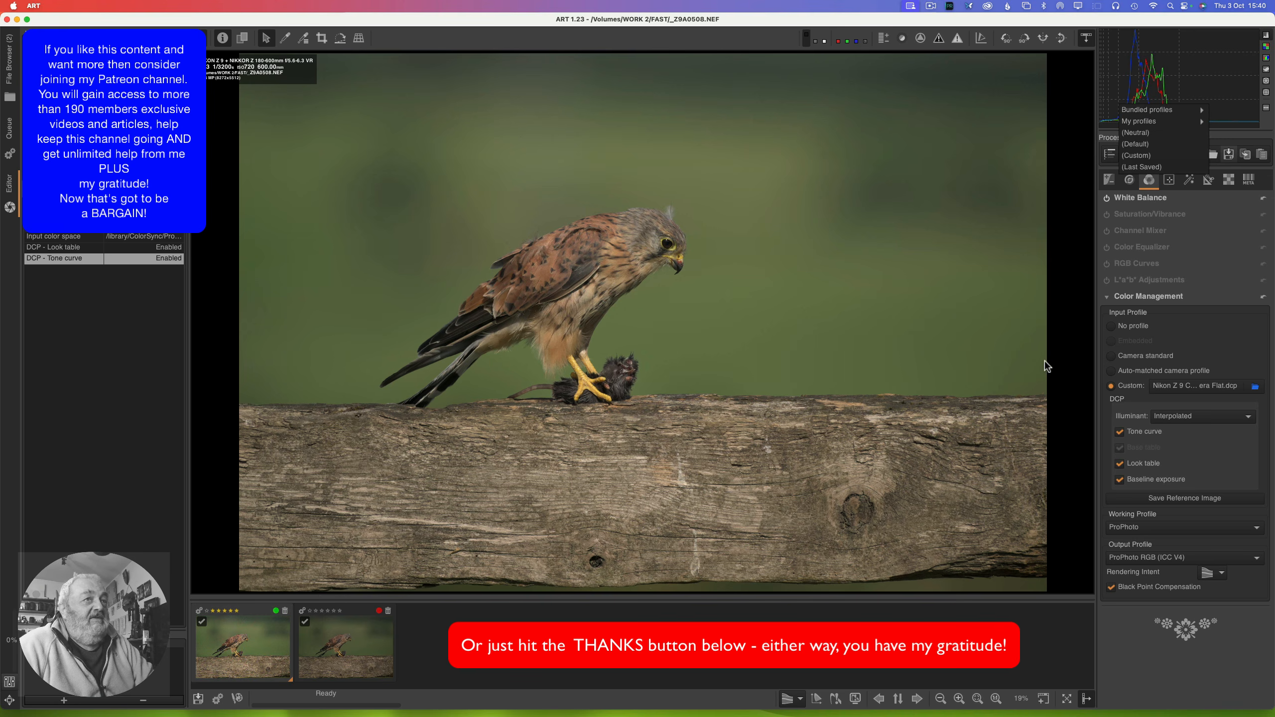
pyautogui.click(1059, 364)
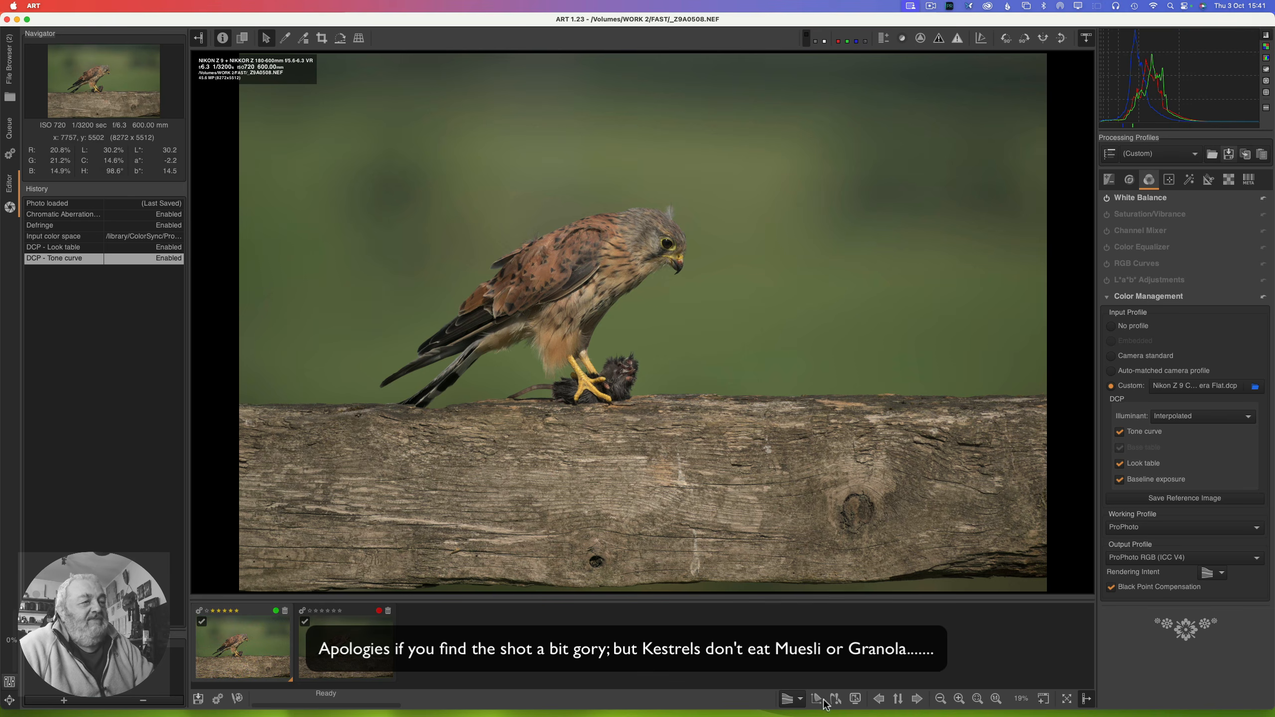
# Step: Inspect the kestrel's head and eye at 100% magnification
pyautogui.click(996, 700)
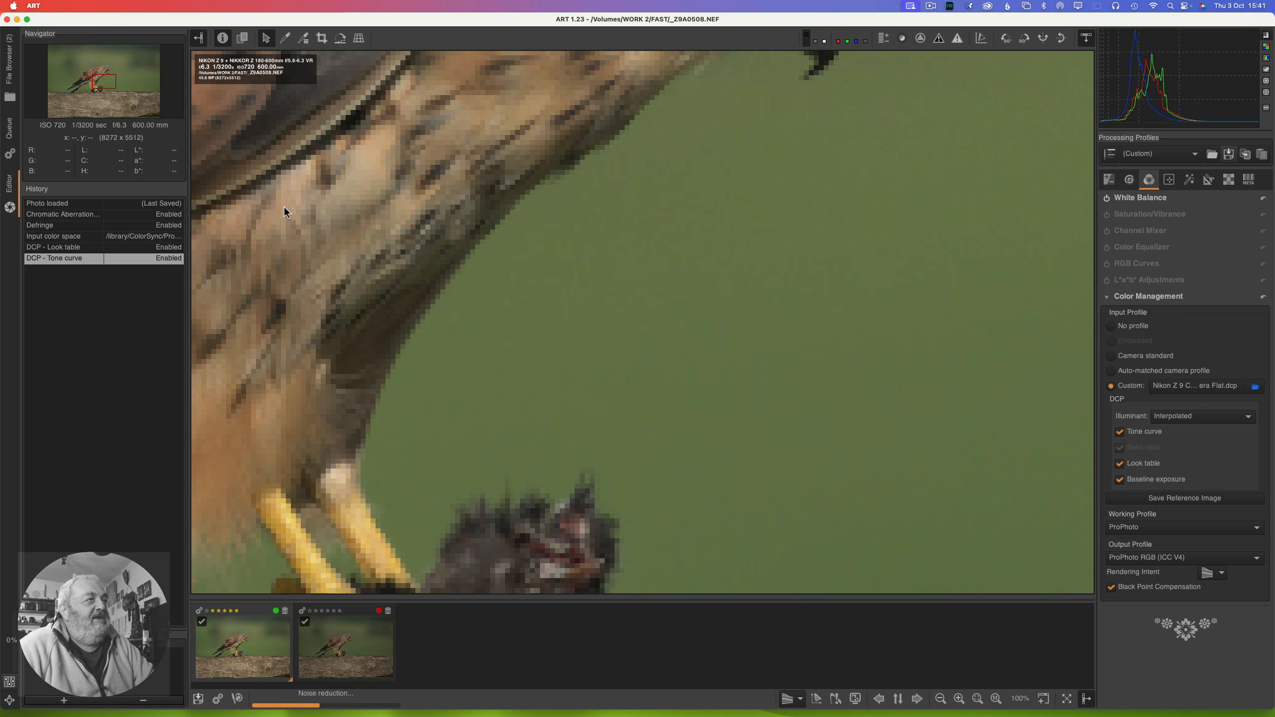
pyautogui.moveTo(405, 121); pyautogui.dragTo(396, 190)
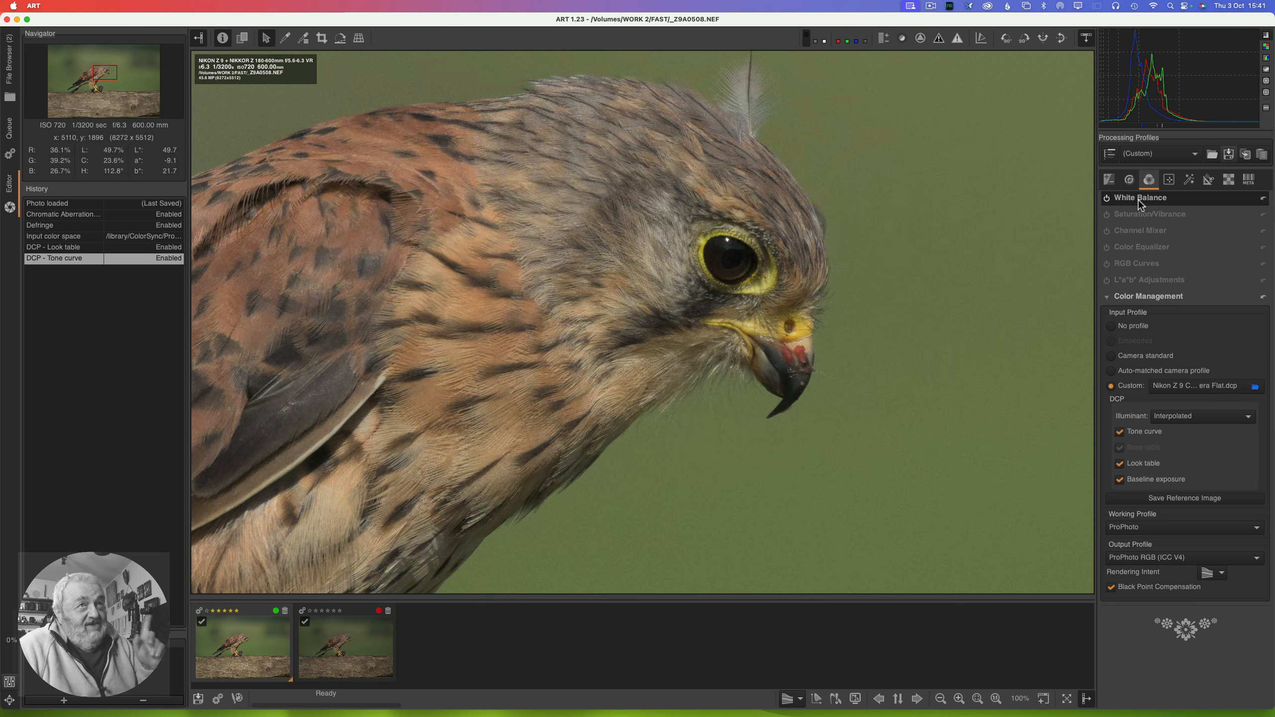
# Step: Compare the kestrel's feather detail with Capture Sharpening off and on, keeping it enabled, and fit the whole photo in view
pyautogui.click(1129, 181)
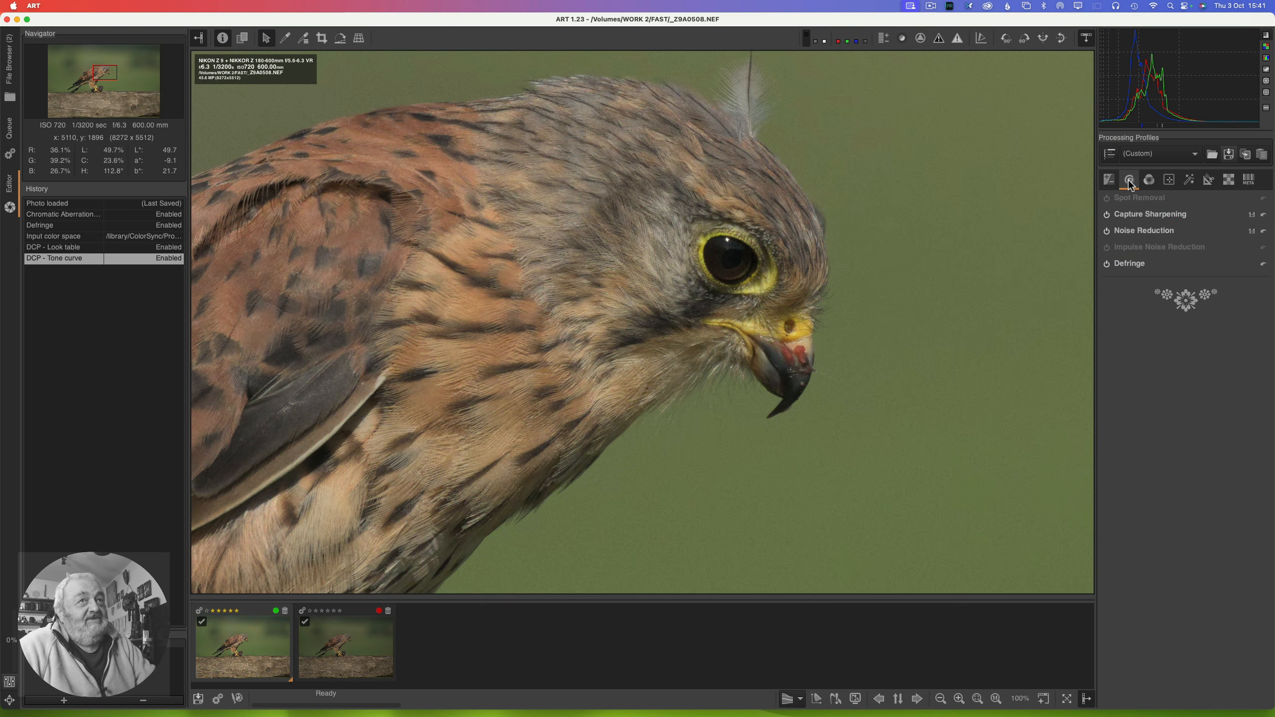
pyautogui.click(1106, 215)
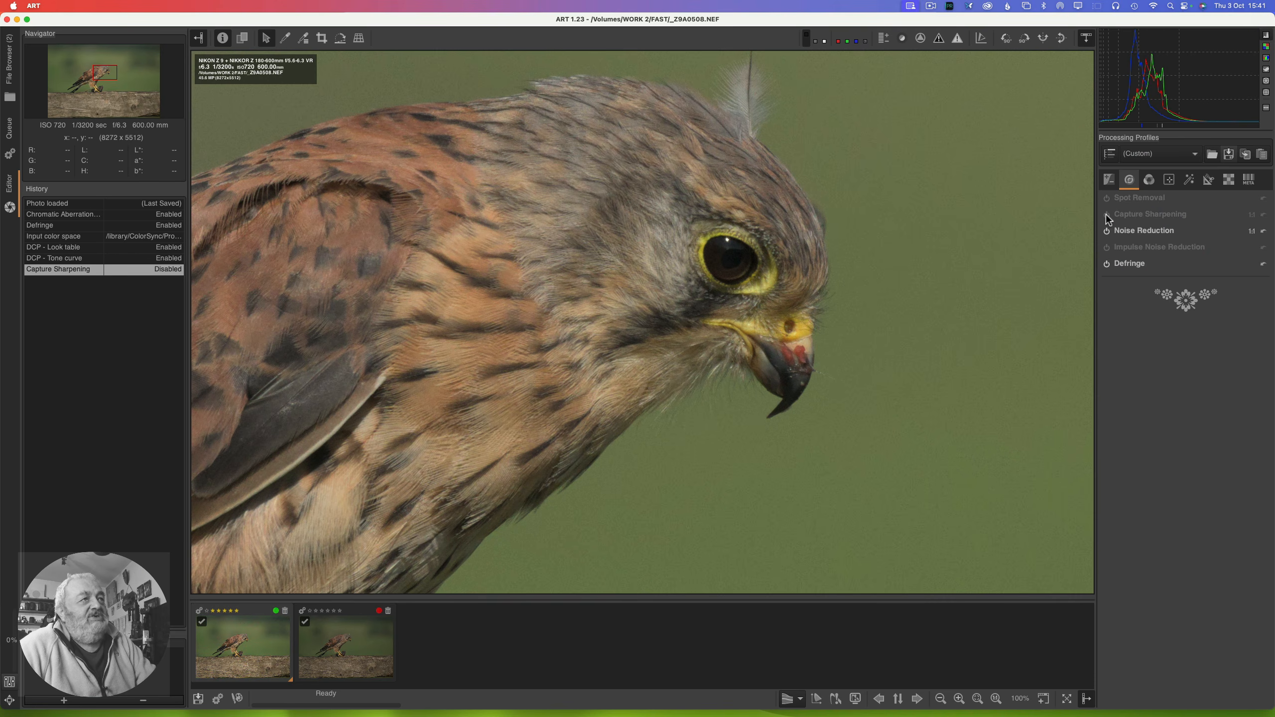
pyautogui.click(1106, 215)
pyautogui.click(1106, 215)
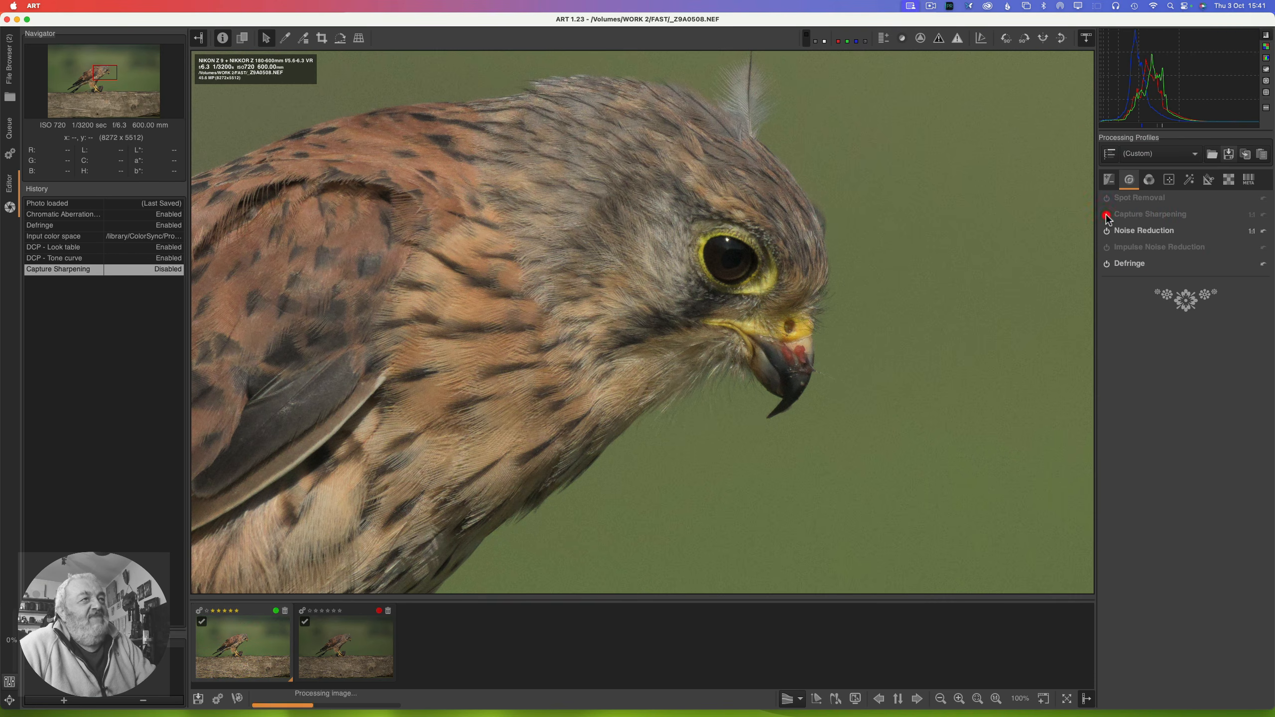
pyautogui.click(1106, 215)
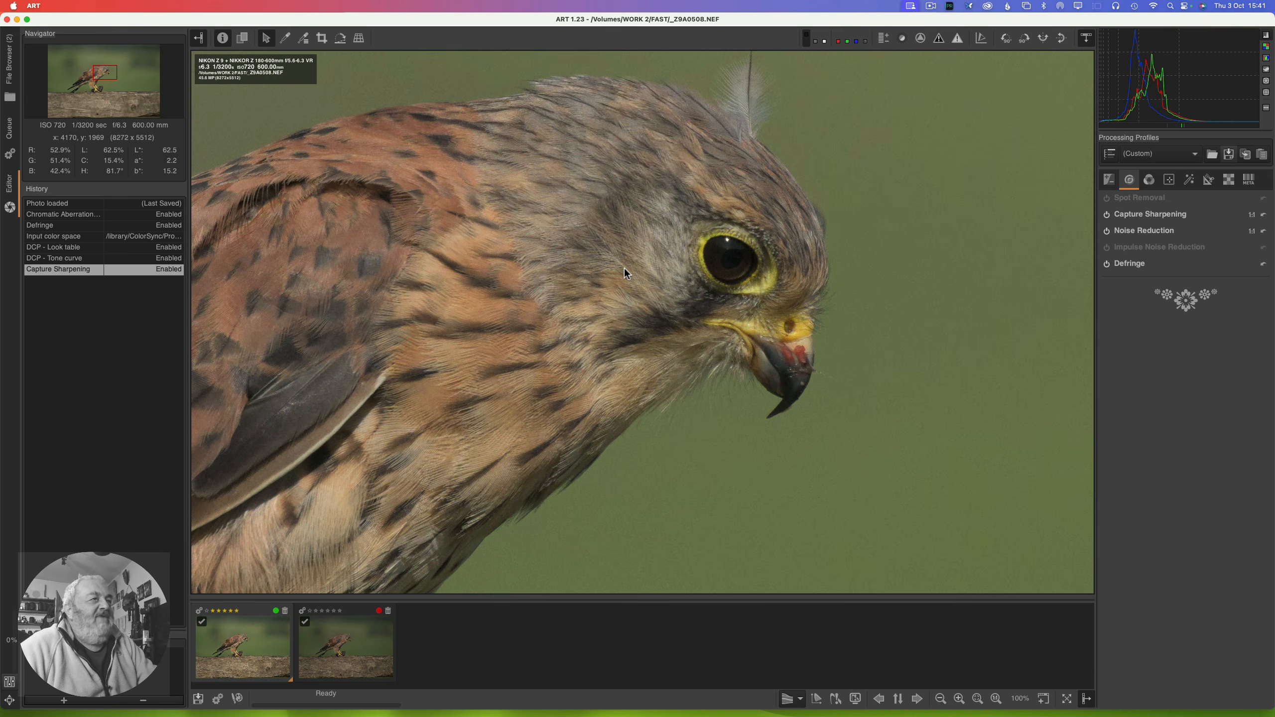
pyautogui.press('f')
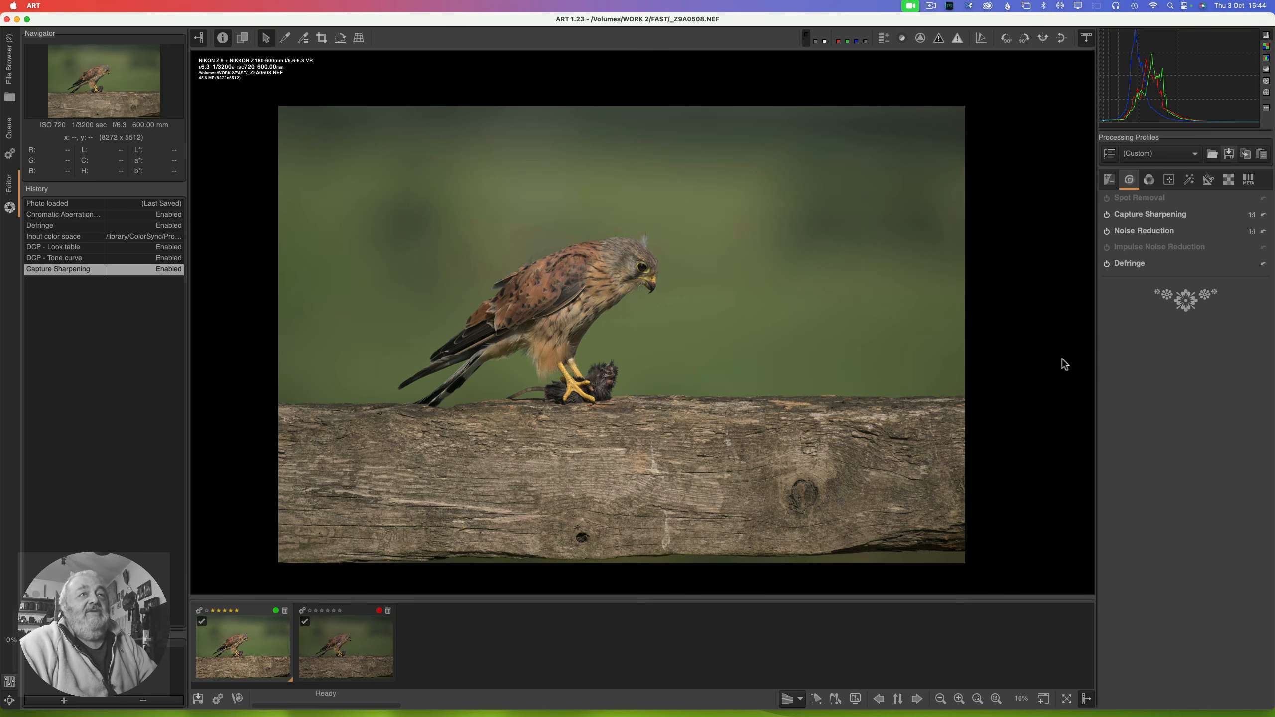
# Step: Look through the settings of the local editing tools: Color/Tone Correction, Smoothing, Local Contrast and Texture Boost/Sharpening
pyautogui.click(1169, 183)
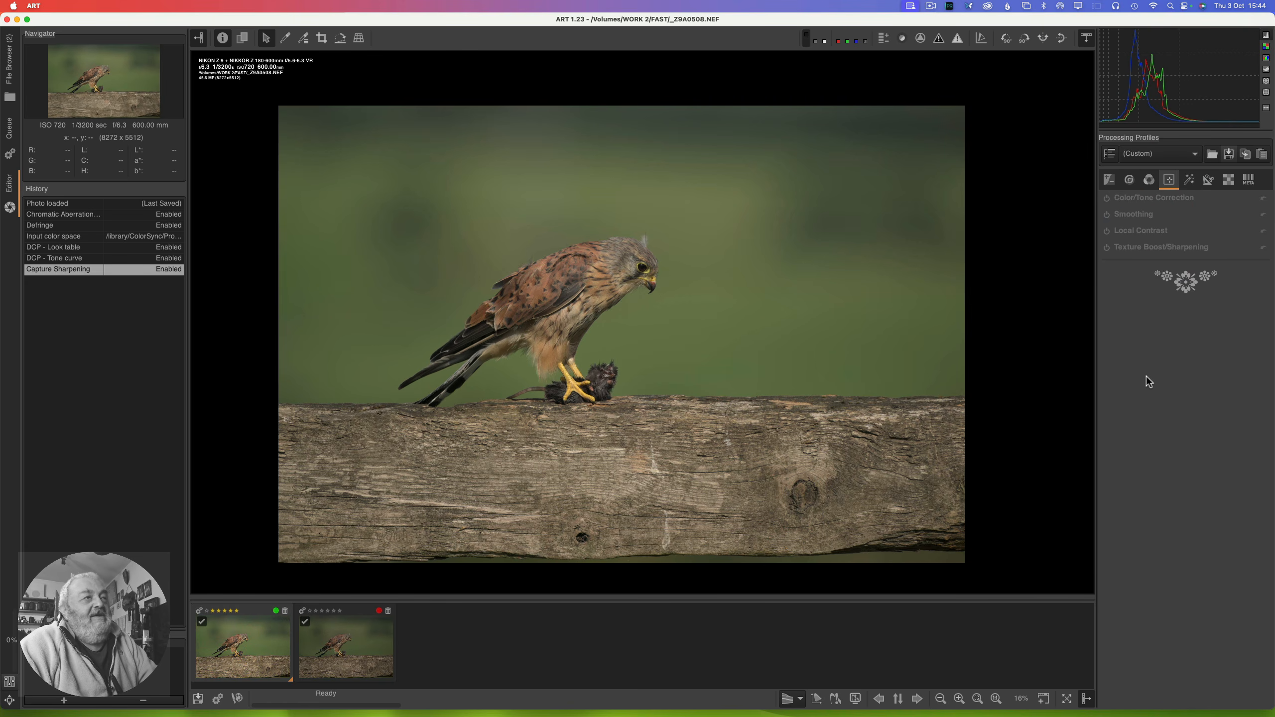
pyautogui.click(1135, 198)
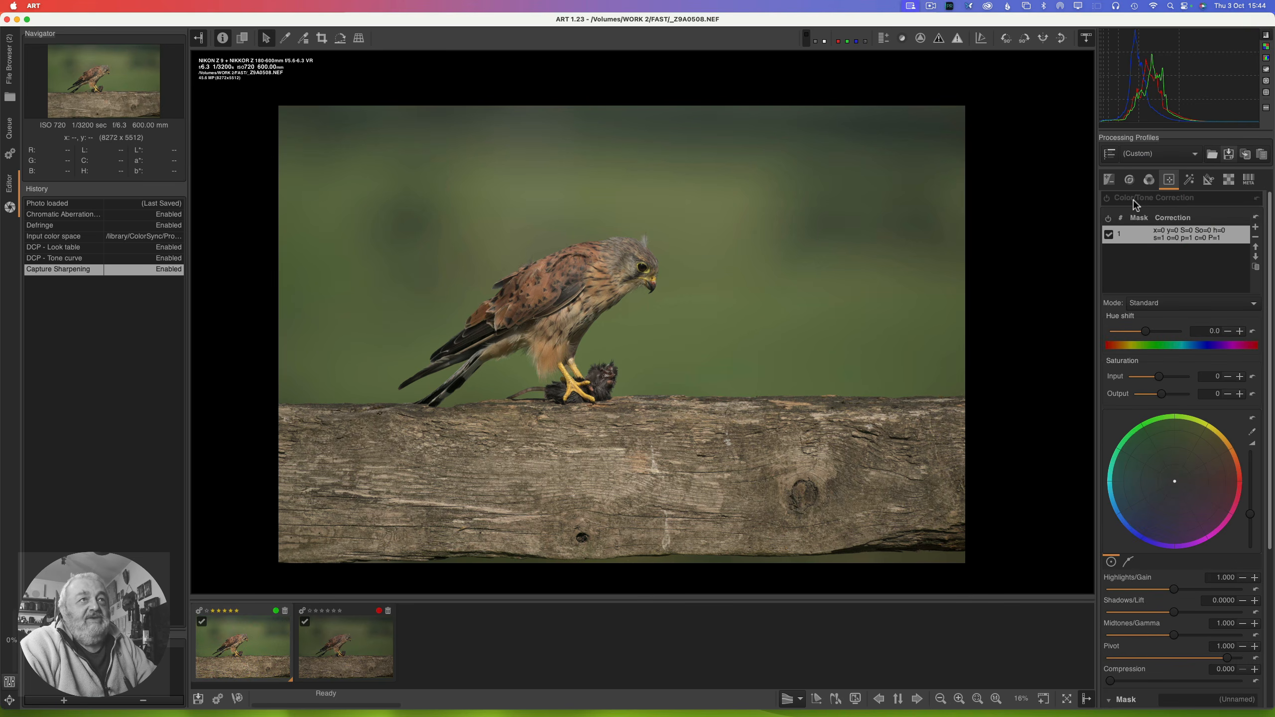
pyautogui.click(1133, 200)
pyautogui.click(1132, 215)
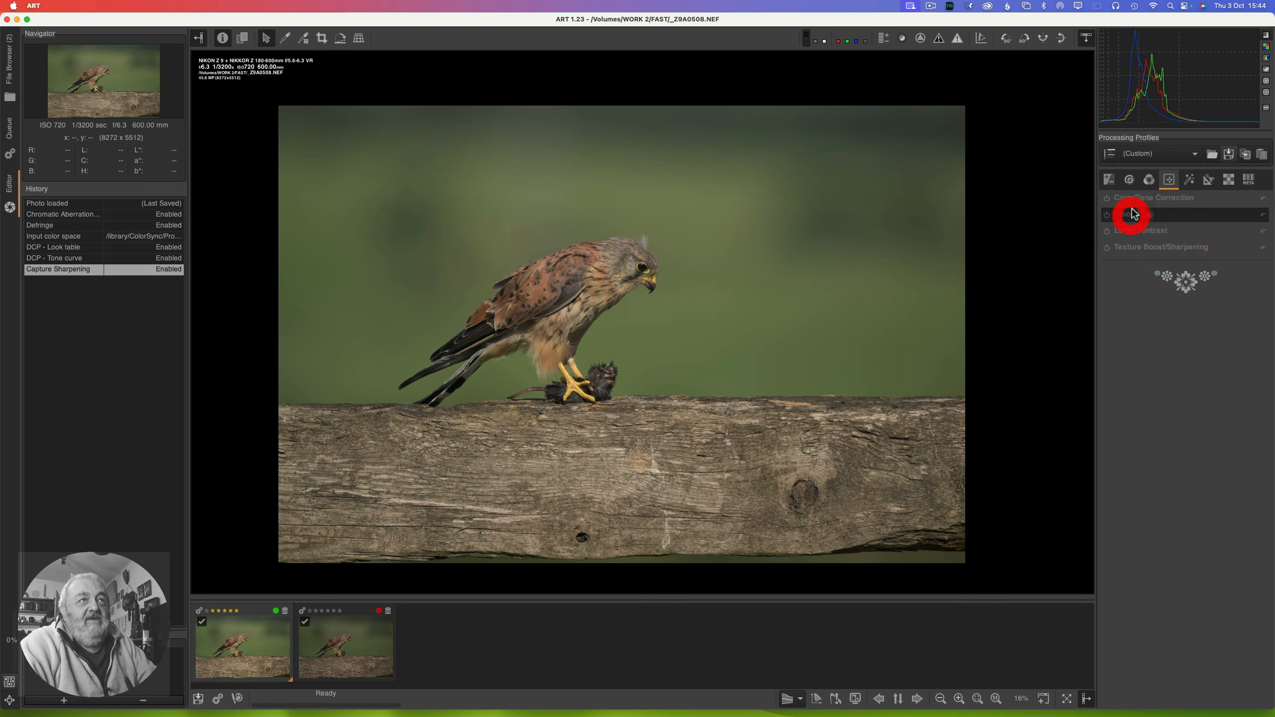
pyautogui.click(1129, 213)
pyautogui.click(1129, 229)
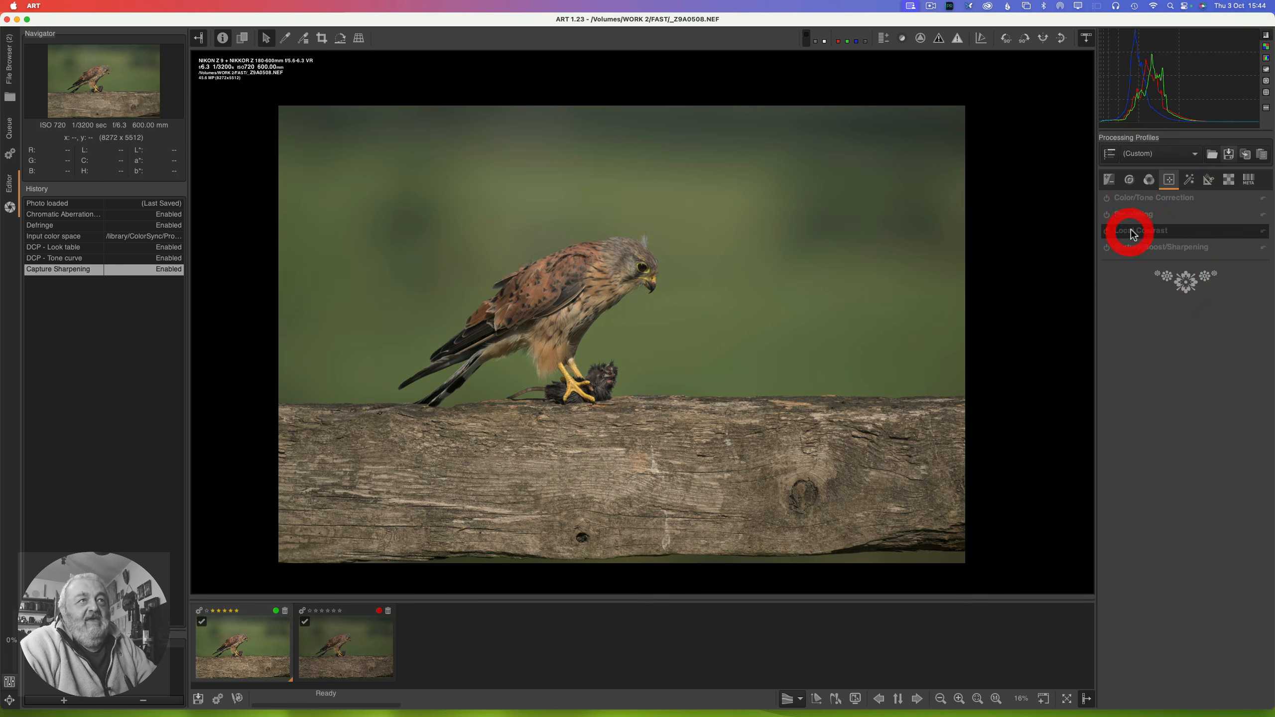
pyautogui.click(1128, 230)
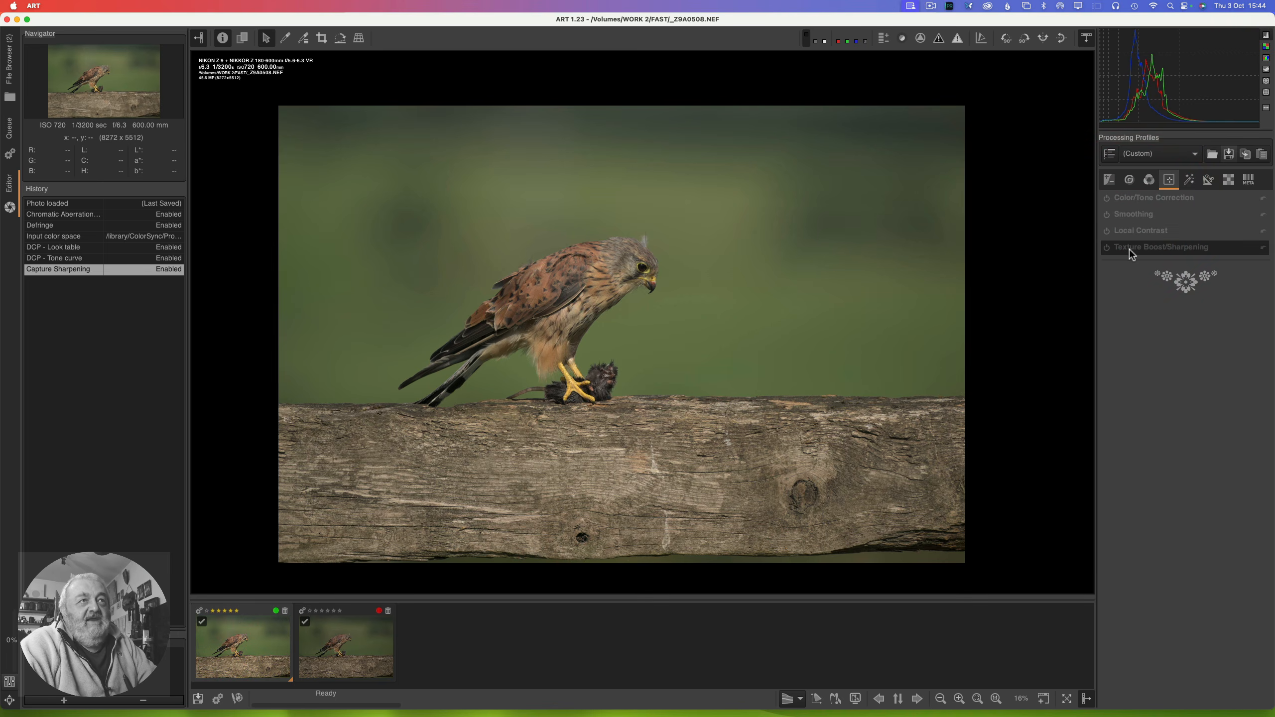
pyautogui.click(1129, 248)
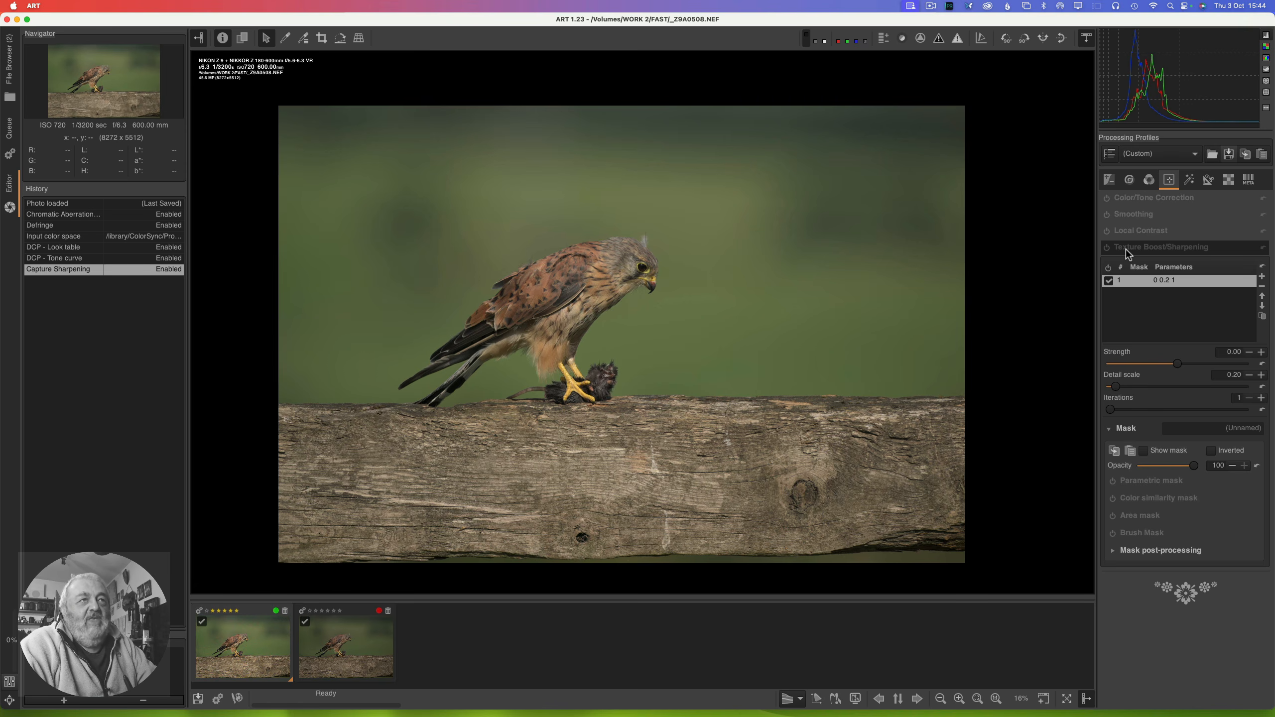
pyautogui.click(1126, 248)
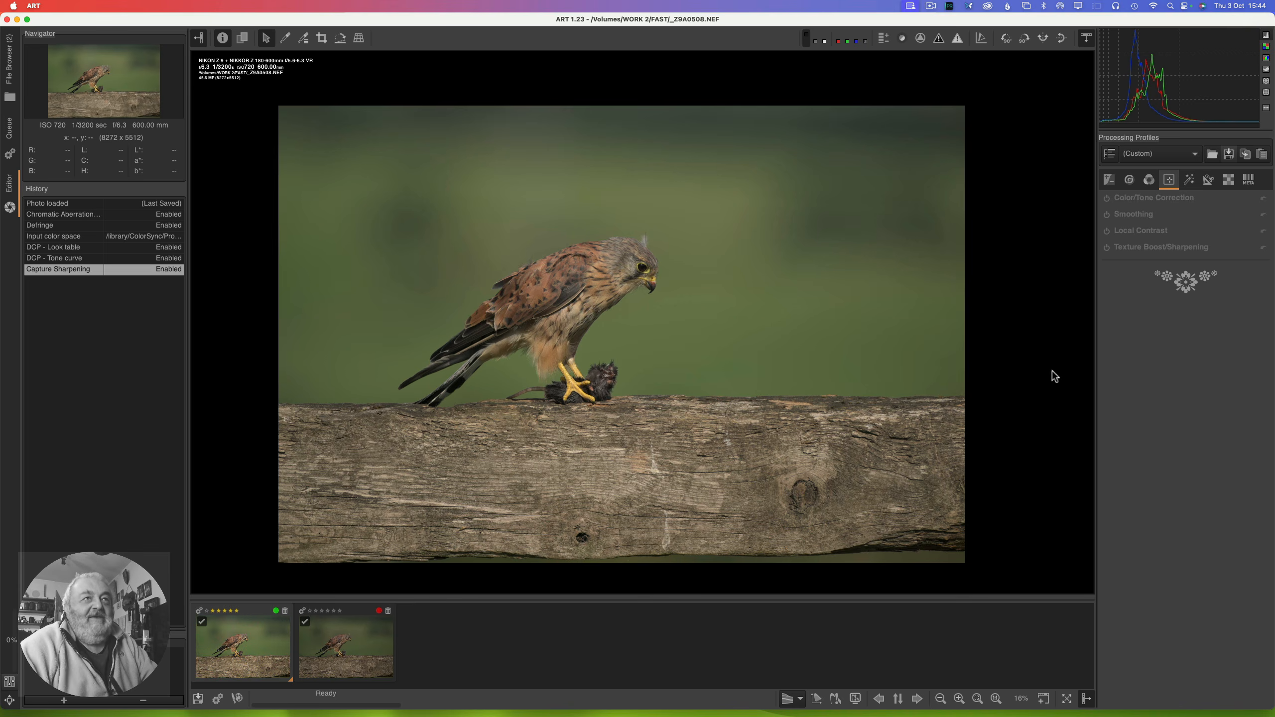
# Step: Enable local Smoothing and activate a brush mask for its first correction
pyautogui.click(1107, 215)
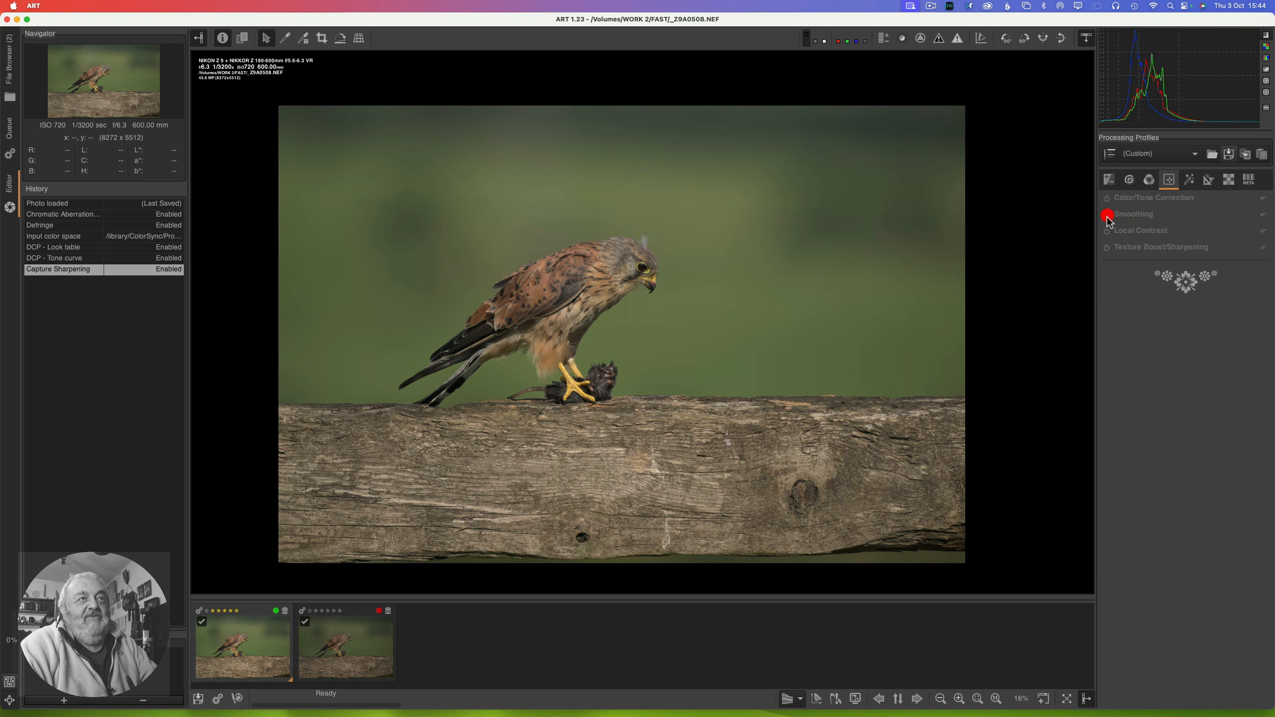
pyautogui.click(1131, 214)
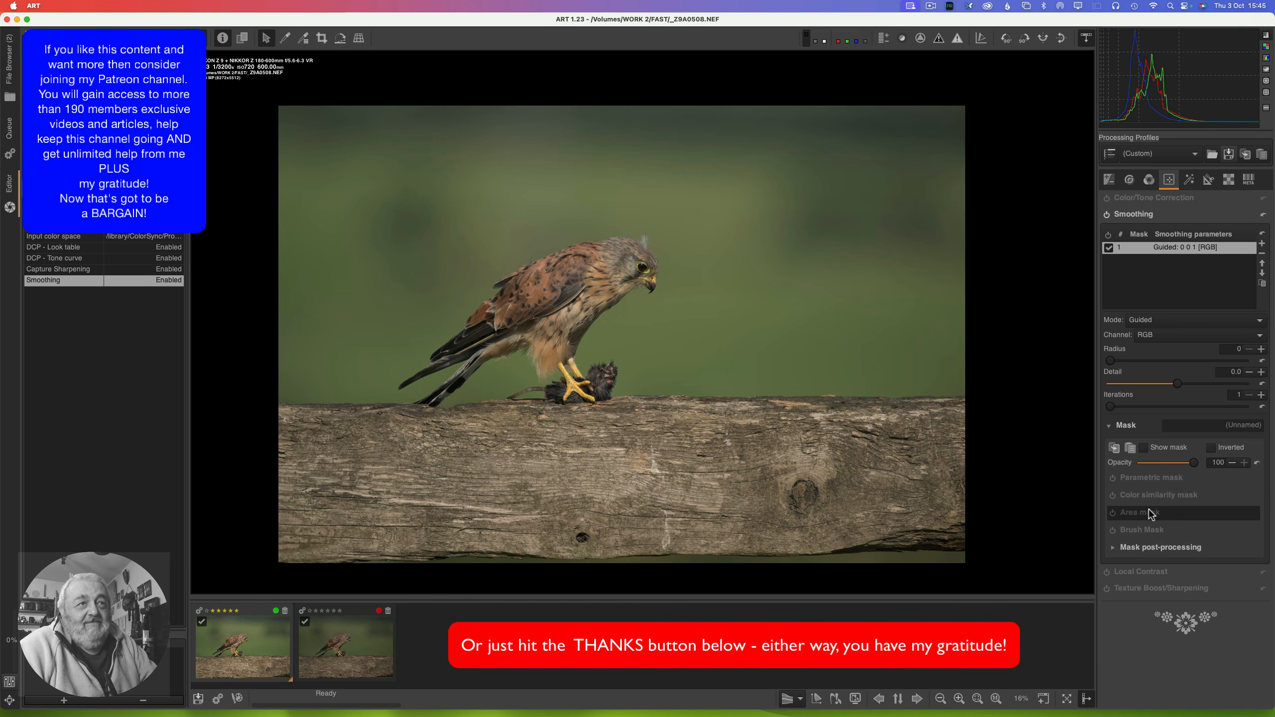
pyautogui.click(1112, 530)
pyautogui.click(1133, 528)
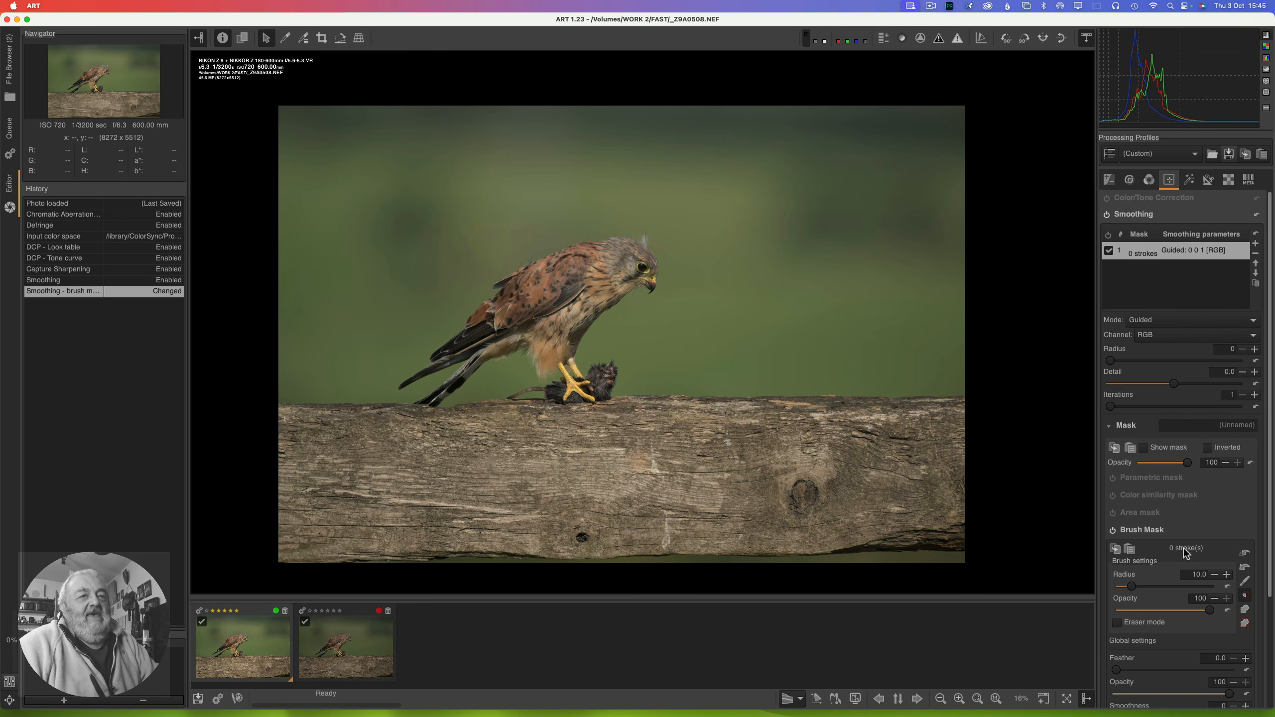
# Step: Set the brush radius to 83, paint the mask over the green background above the kestrel, and check its coverage
pyautogui.click(1246, 582)
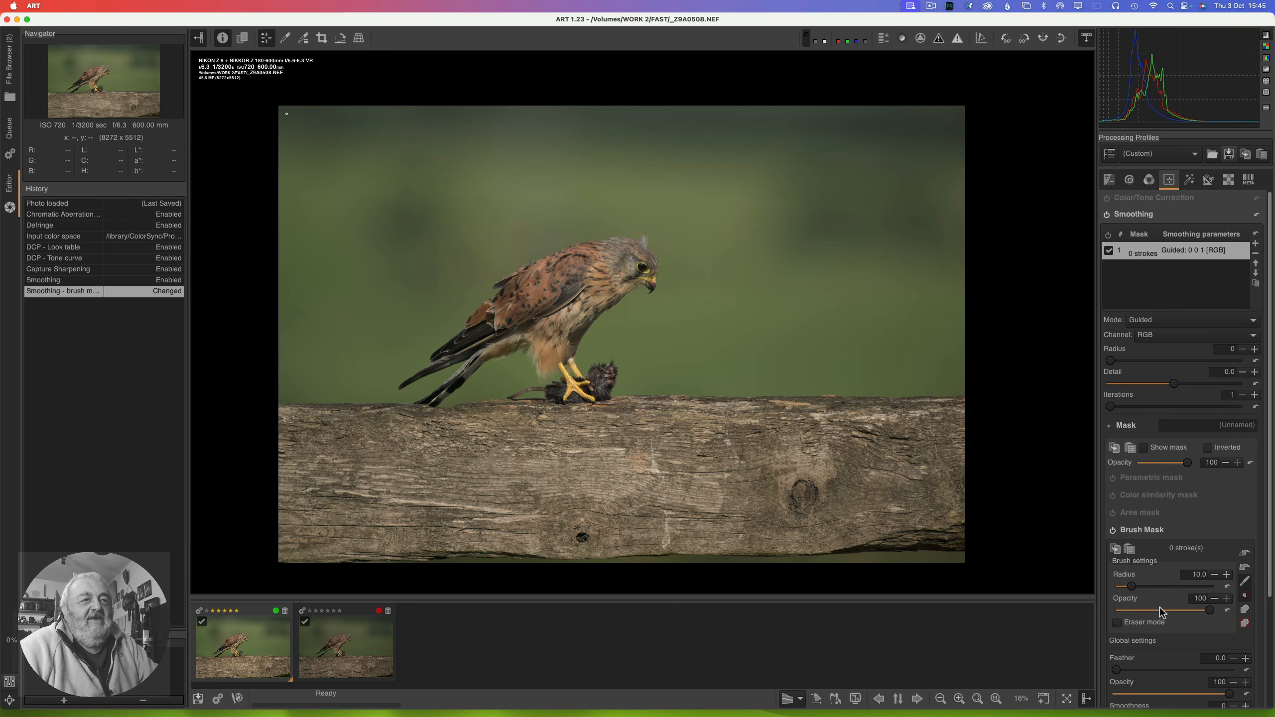
pyautogui.moveTo(1132, 585); pyautogui.dragTo(1197, 586)
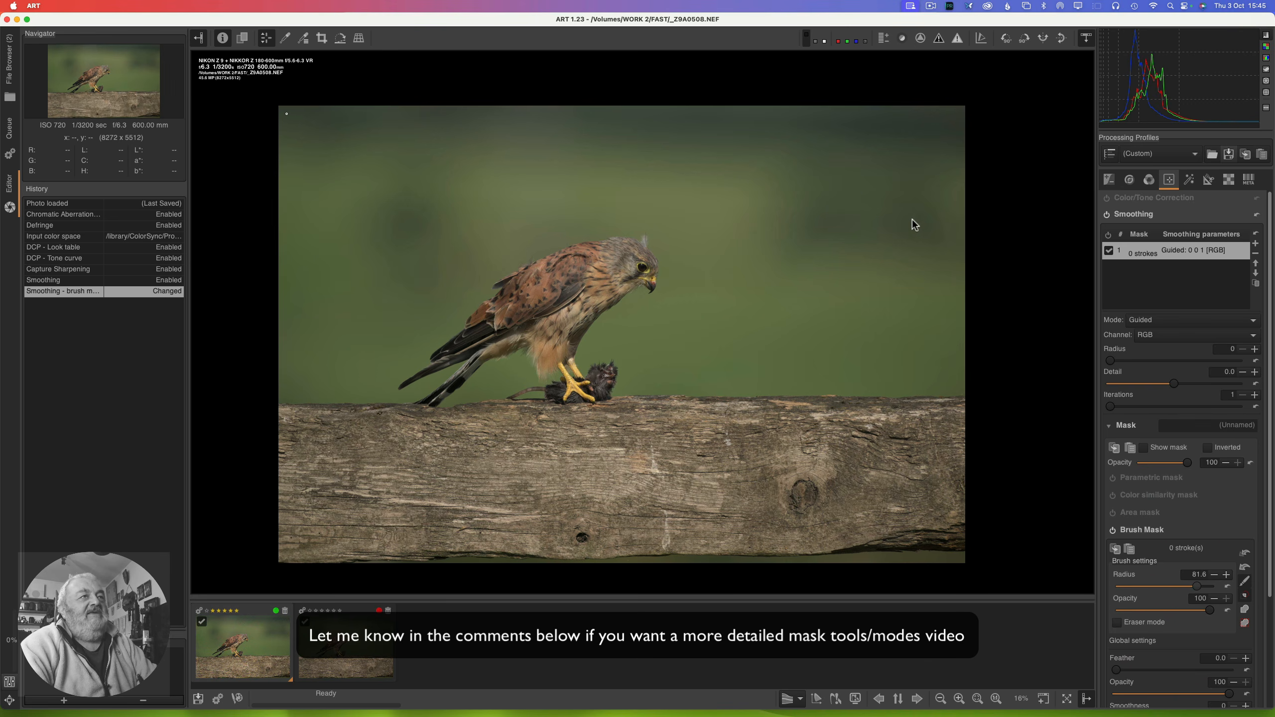
pyautogui.click(1245, 582)
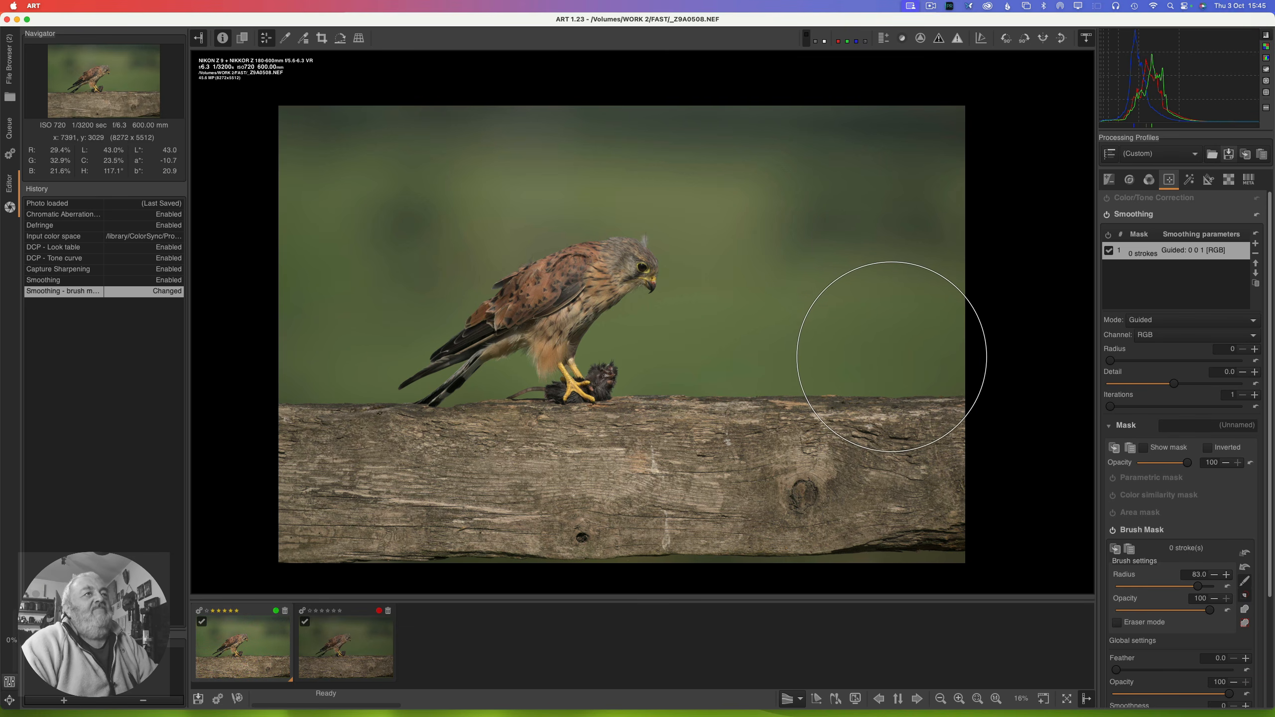
pyautogui.moveTo(927, 230)
pyautogui.mouseDown()
pyautogui.moveTo(853, 220)
pyautogui.moveTo(885, 176)
pyautogui.moveTo(917, 188)
pyautogui.moveTo(920, 156)
pyautogui.moveTo(761, 114)
pyautogui.moveTo(662, 110)
pyautogui.moveTo(499, 137)
pyautogui.moveTo(429, 156)
pyautogui.moveTo(394, 190)
pyautogui.moveTo(264, 150)
pyautogui.moveTo(478, 157)
pyautogui.moveTo(481, 137)
pyautogui.moveTo(527, 120)
pyautogui.moveTo(699, 103)
pyautogui.moveTo(759, 120)
pyautogui.moveTo(818, 160)
pyautogui.moveTo(907, 168)
pyautogui.moveTo(970, 141)
pyautogui.mouseUp()
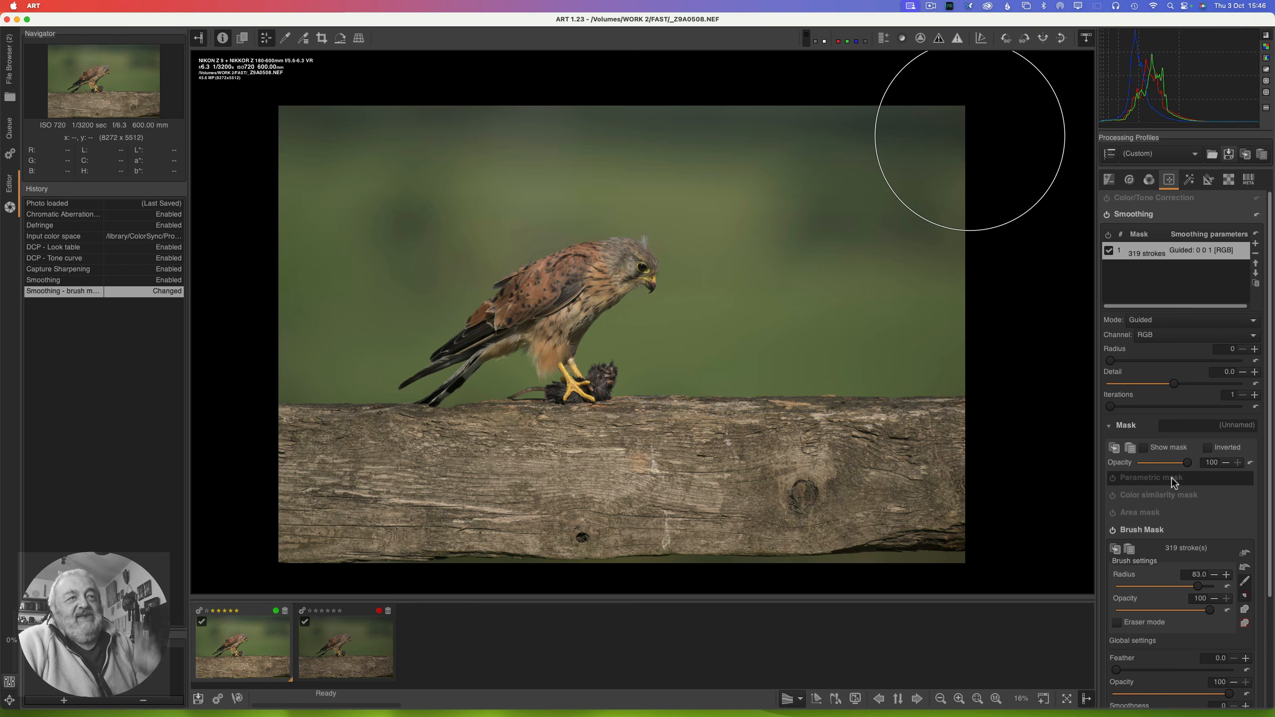
pyautogui.click(1144, 448)
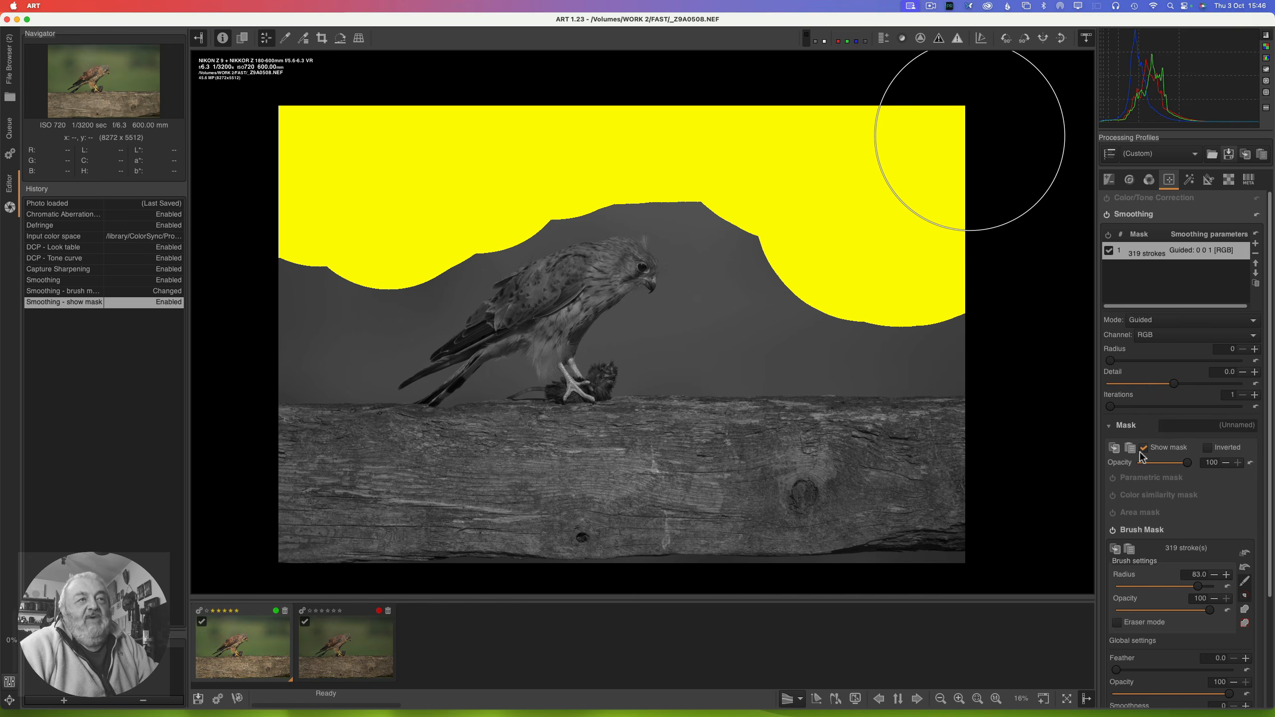
pyautogui.click(1142, 447)
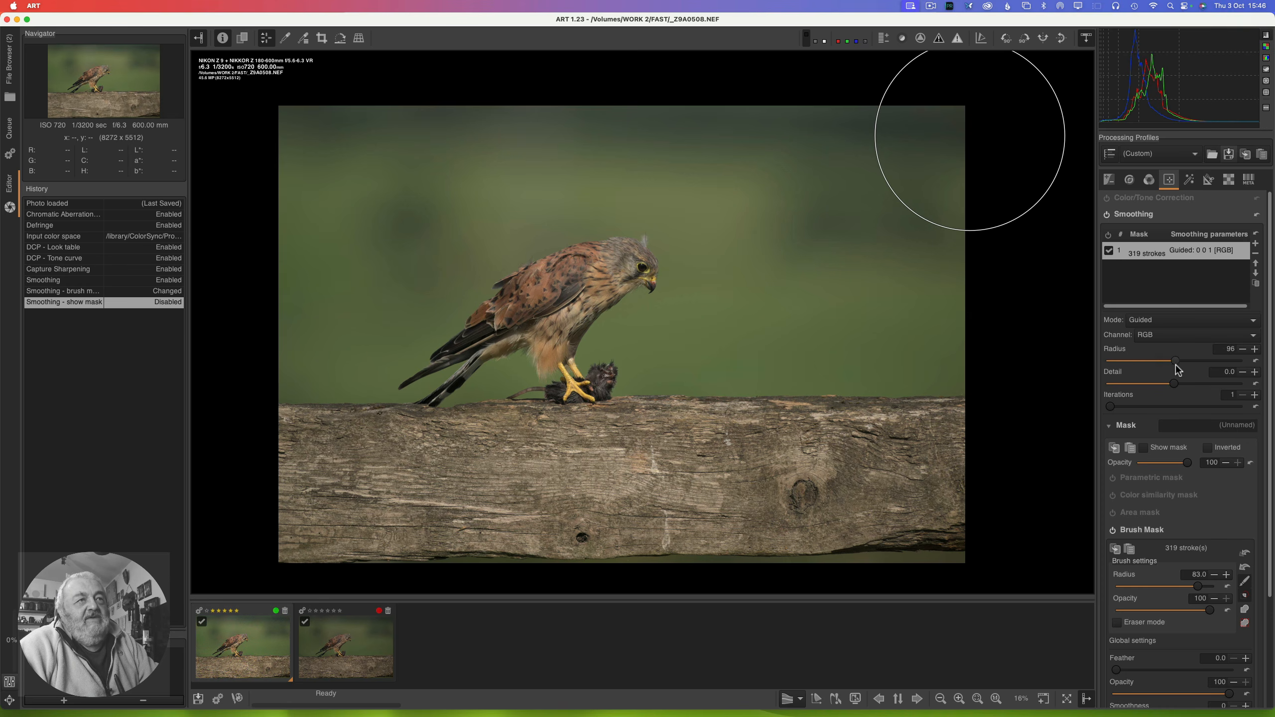
# Step: Set the guided smoothing to radius 172, detail -10 and 5 iterations
pyautogui.moveTo(1175, 364); pyautogui.dragTo(1185, 364)
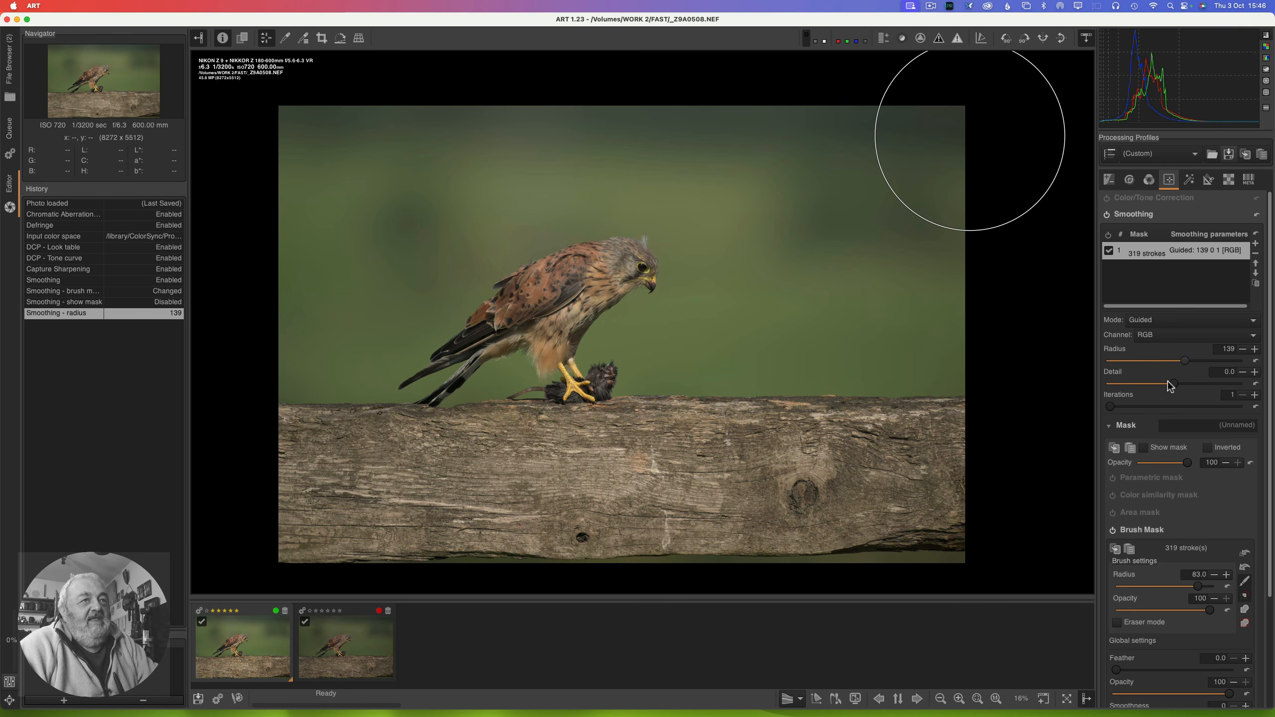
pyautogui.moveTo(1182, 361); pyautogui.dragTo(1089, 374)
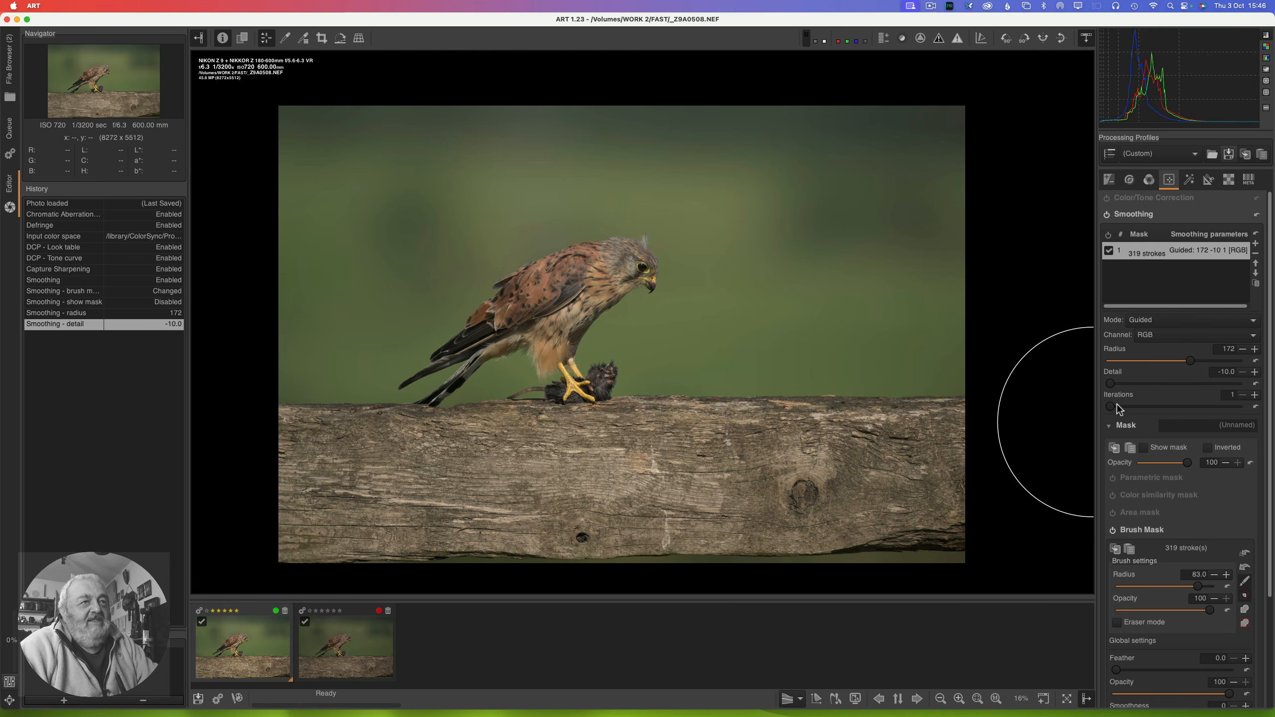
pyautogui.moveTo(1111, 407); pyautogui.dragTo(1165, 407)
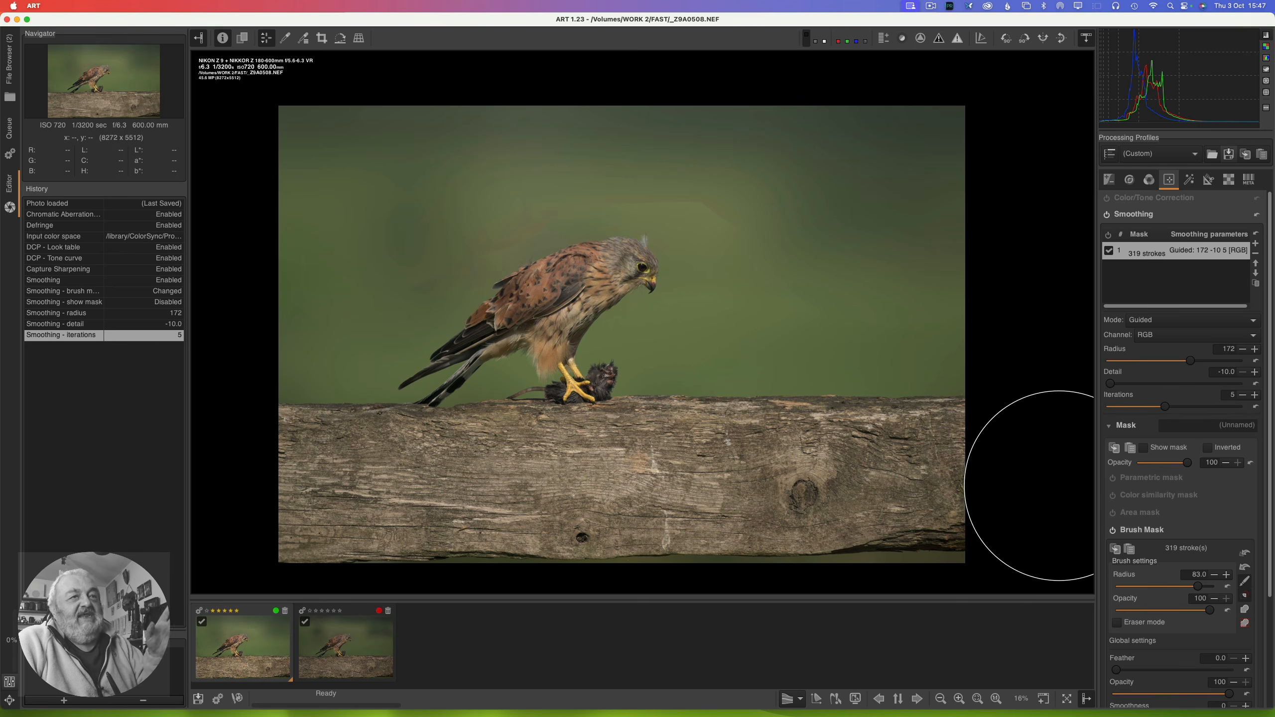
# Step: Display the mask and soften the brush mask's edge with a feather of 20.1 and a smoothness of 18
pyautogui.click(1144, 449)
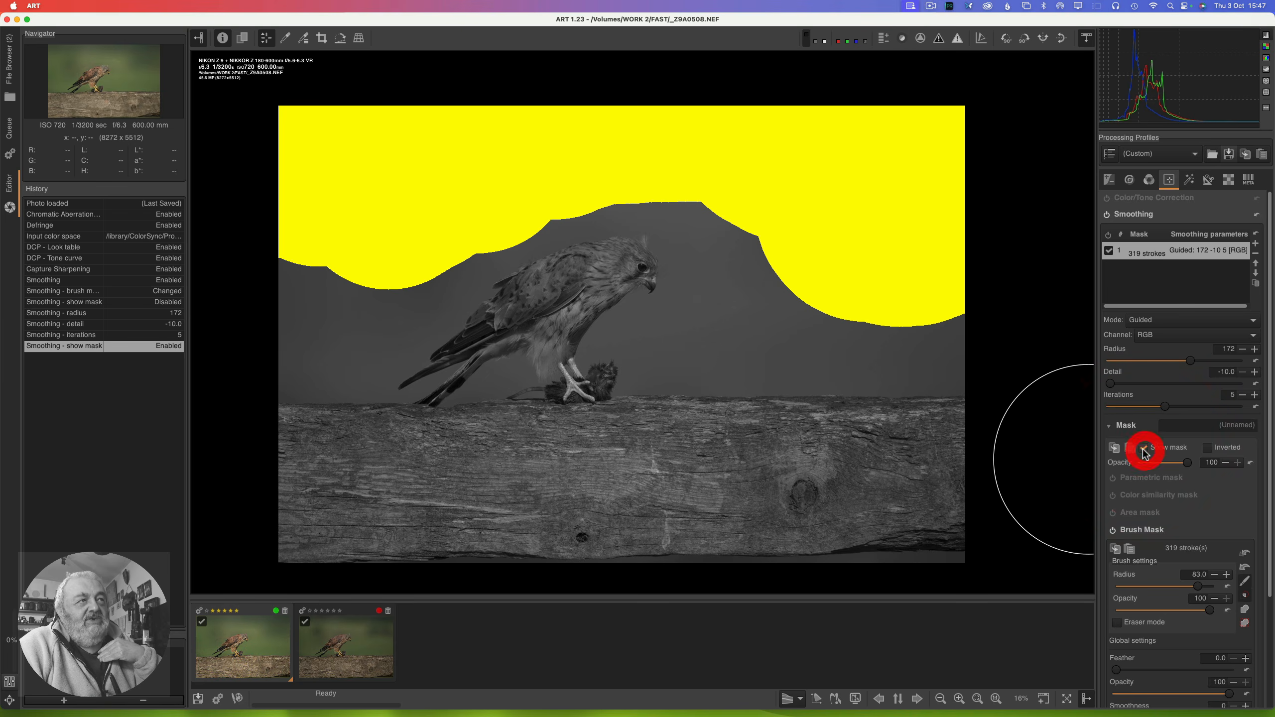
pyautogui.click(1144, 449)
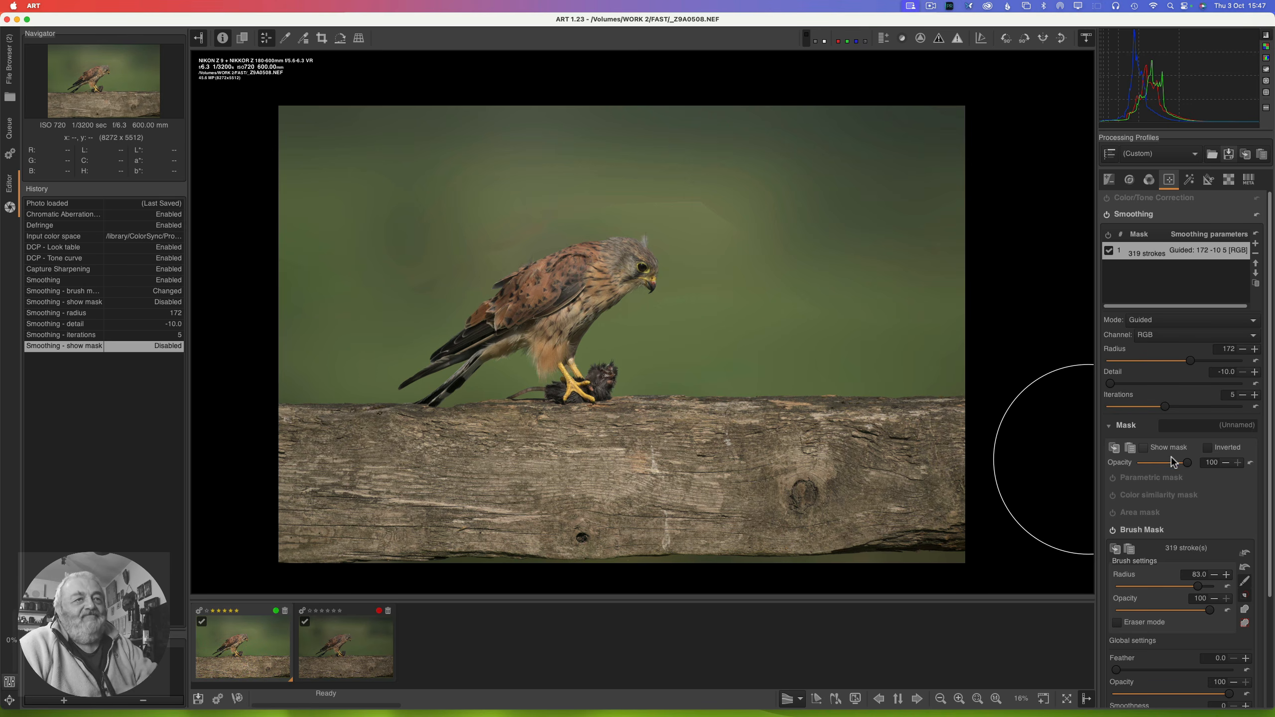
pyautogui.scroll(-5, 1267, 481)
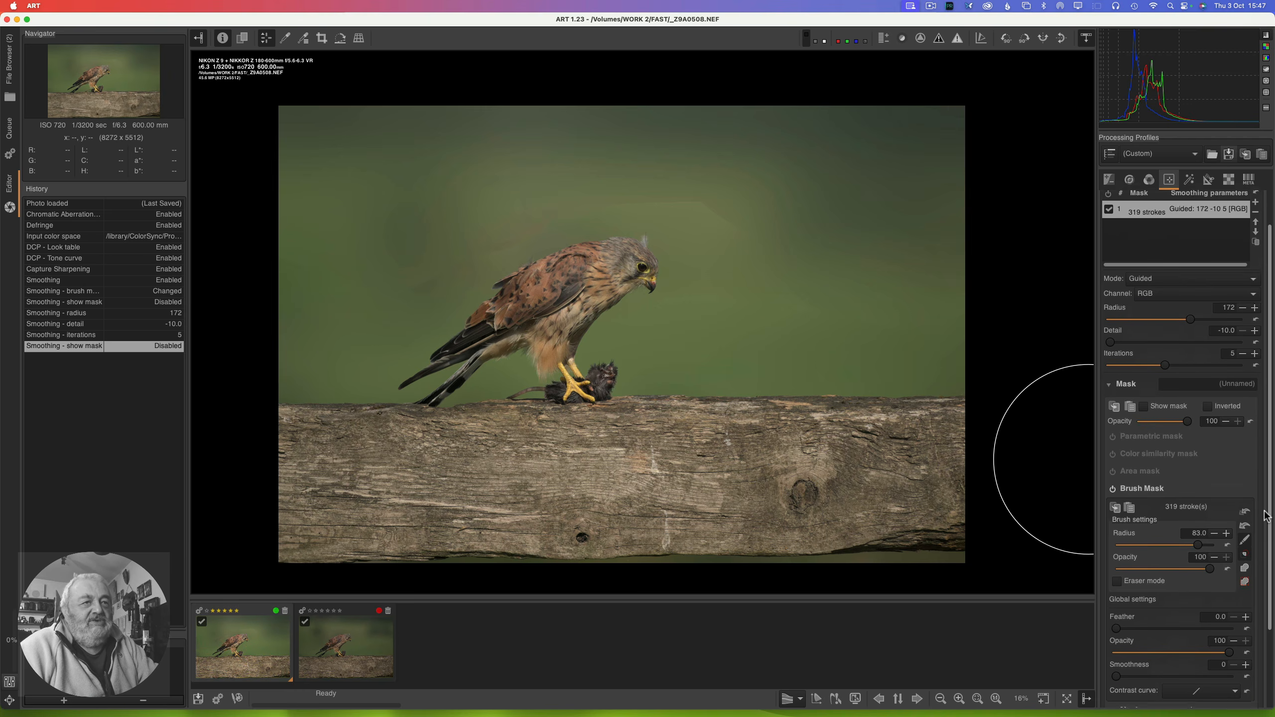
pyautogui.scroll(-1, 1257, 568)
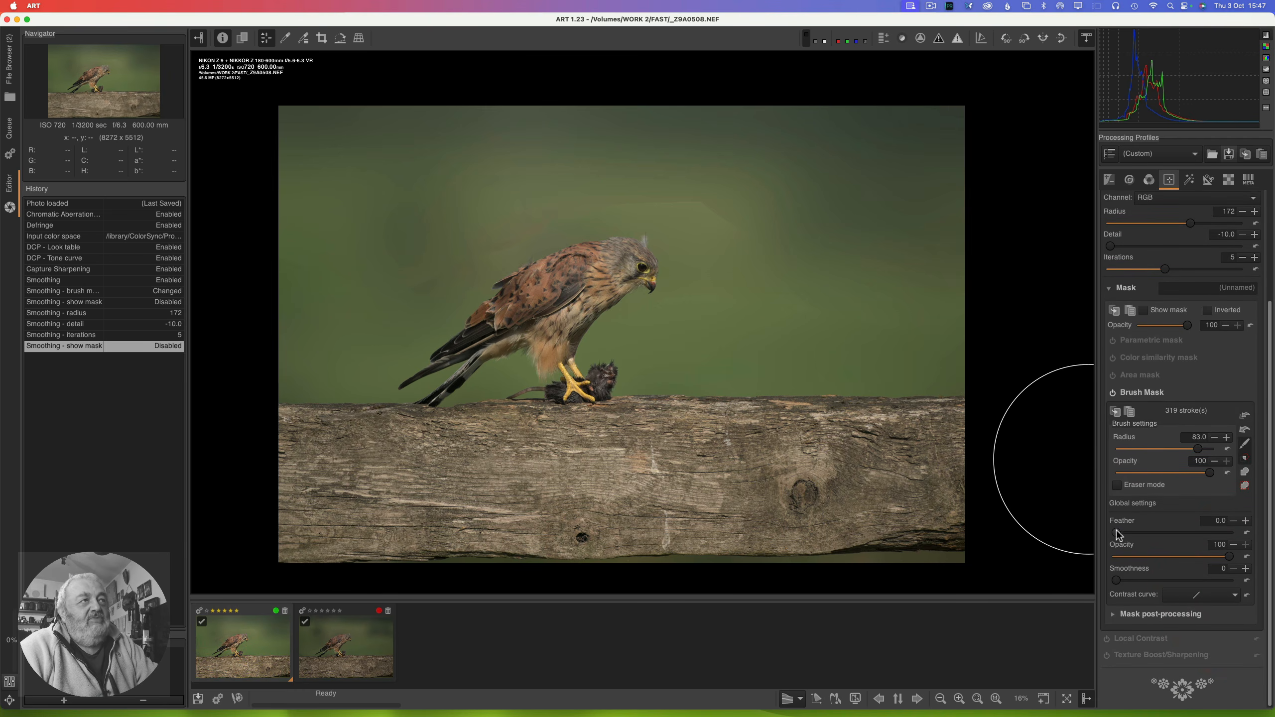
pyautogui.moveTo(1117, 534)
pyautogui.mouseDown()
pyautogui.moveTo(1174, 532)
pyautogui.moveTo(1155, 531)
pyautogui.mouseUp()
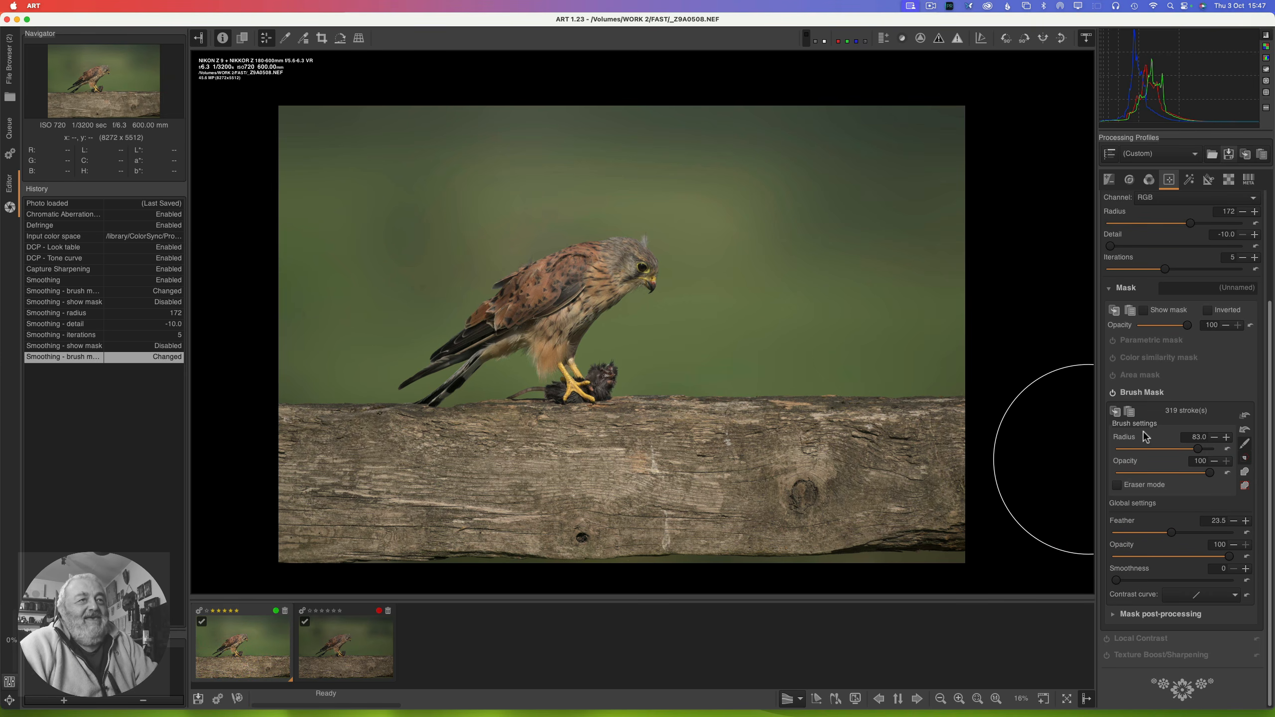
pyautogui.click(1143, 310)
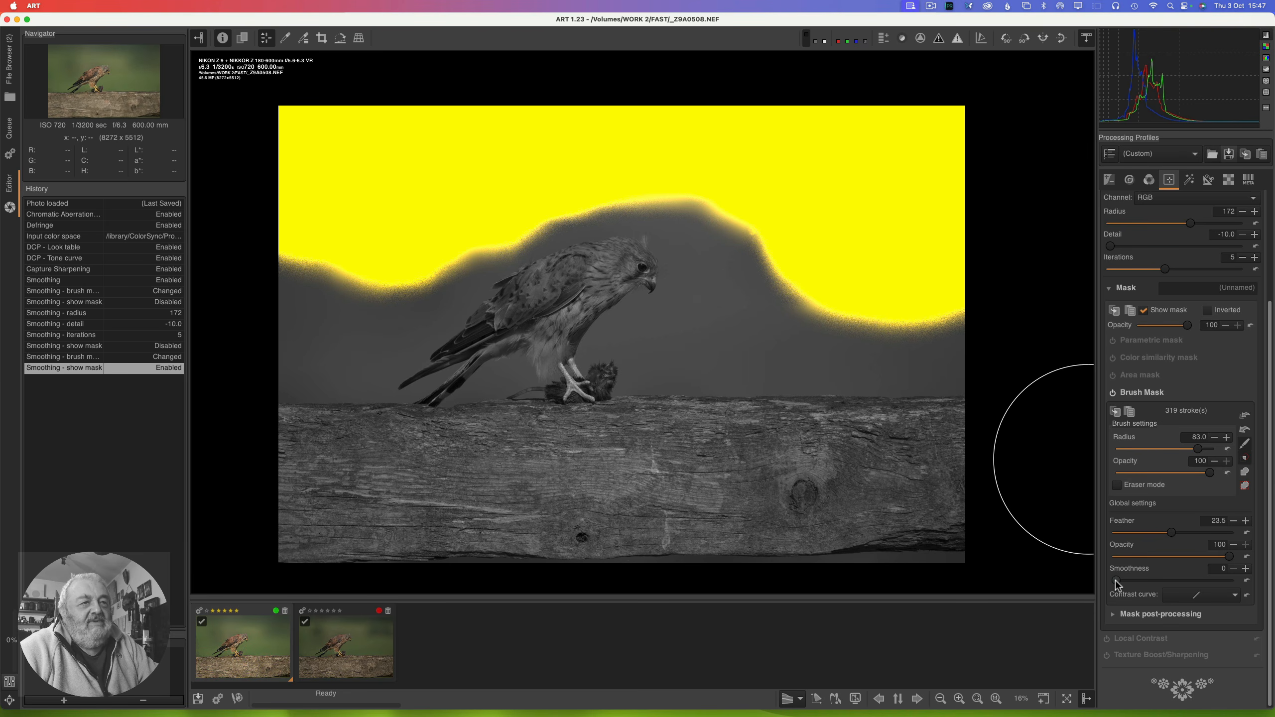
pyautogui.moveTo(1115, 581); pyautogui.dragTo(1163, 584)
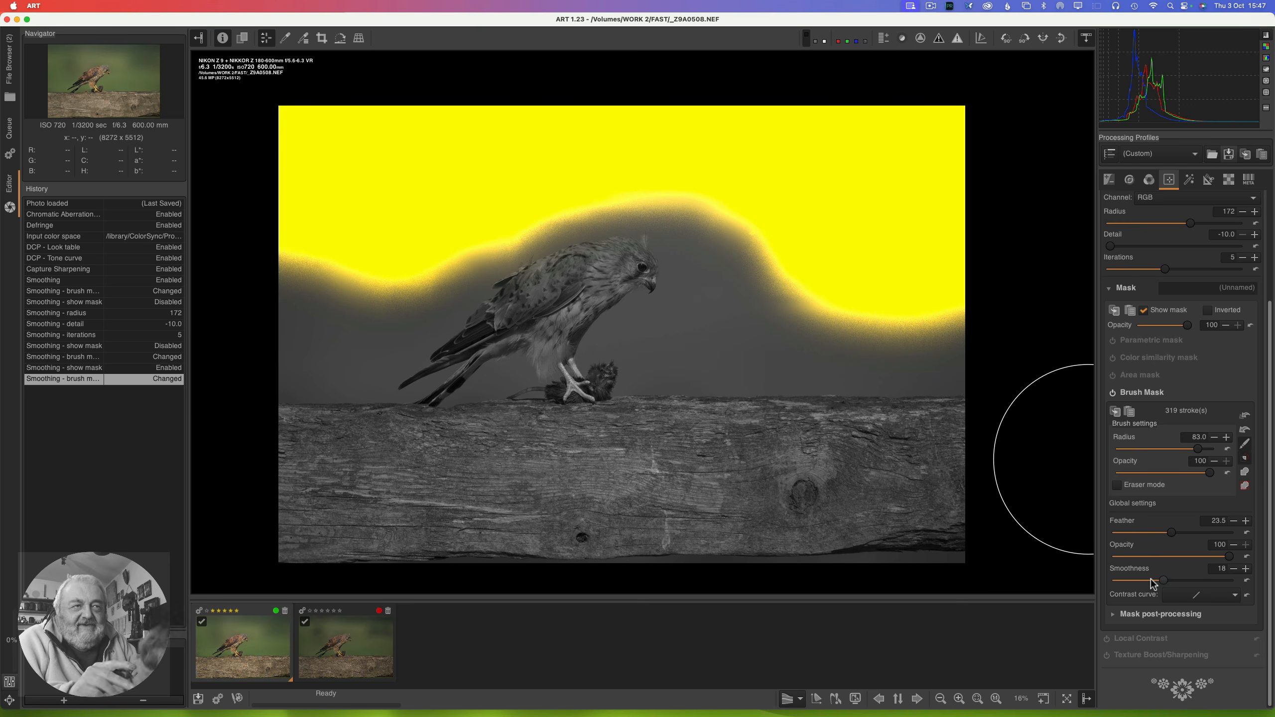
pyautogui.click(1171, 532)
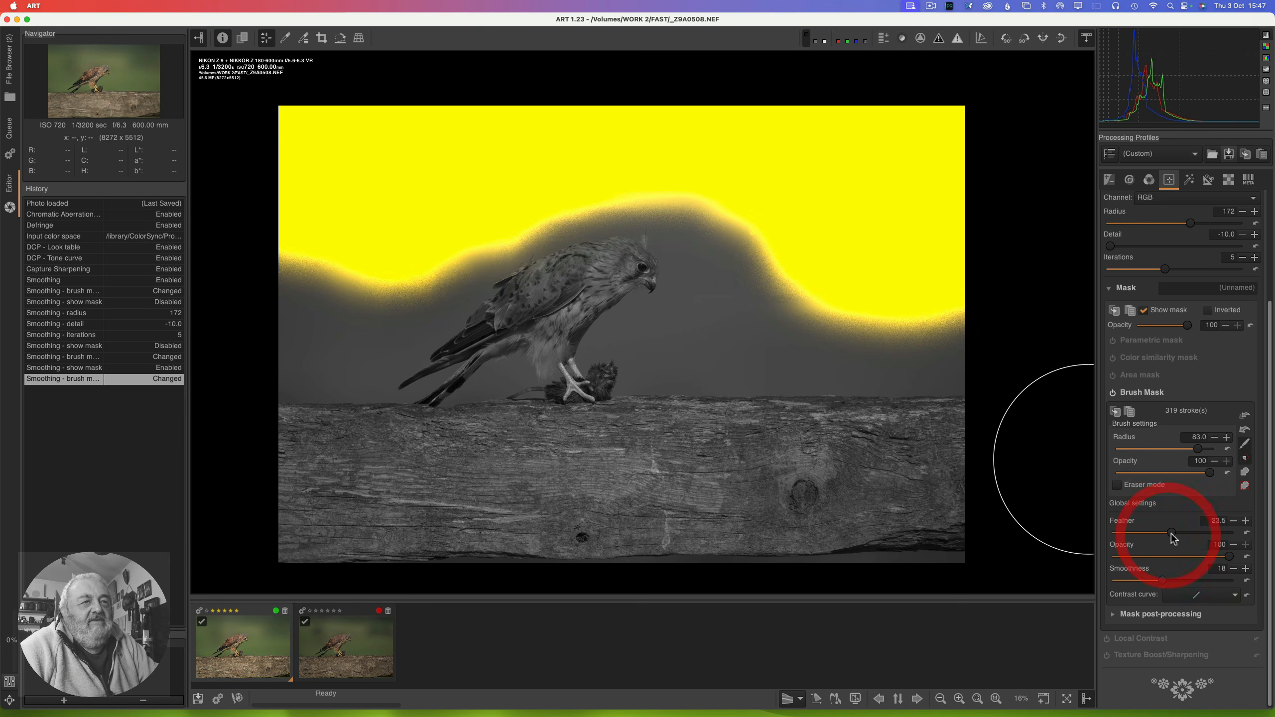
pyautogui.moveTo(1171, 533); pyautogui.dragTo(1168, 534)
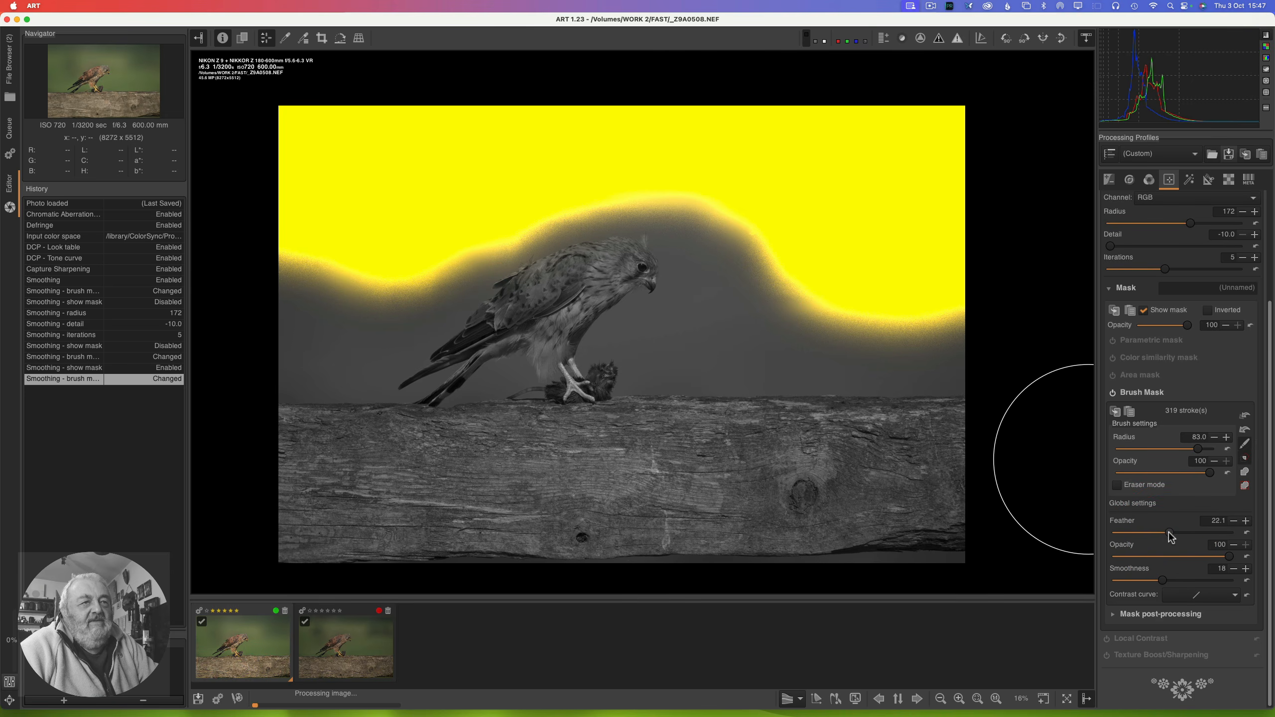
pyautogui.moveTo(1167, 533); pyautogui.dragTo(1166, 534)
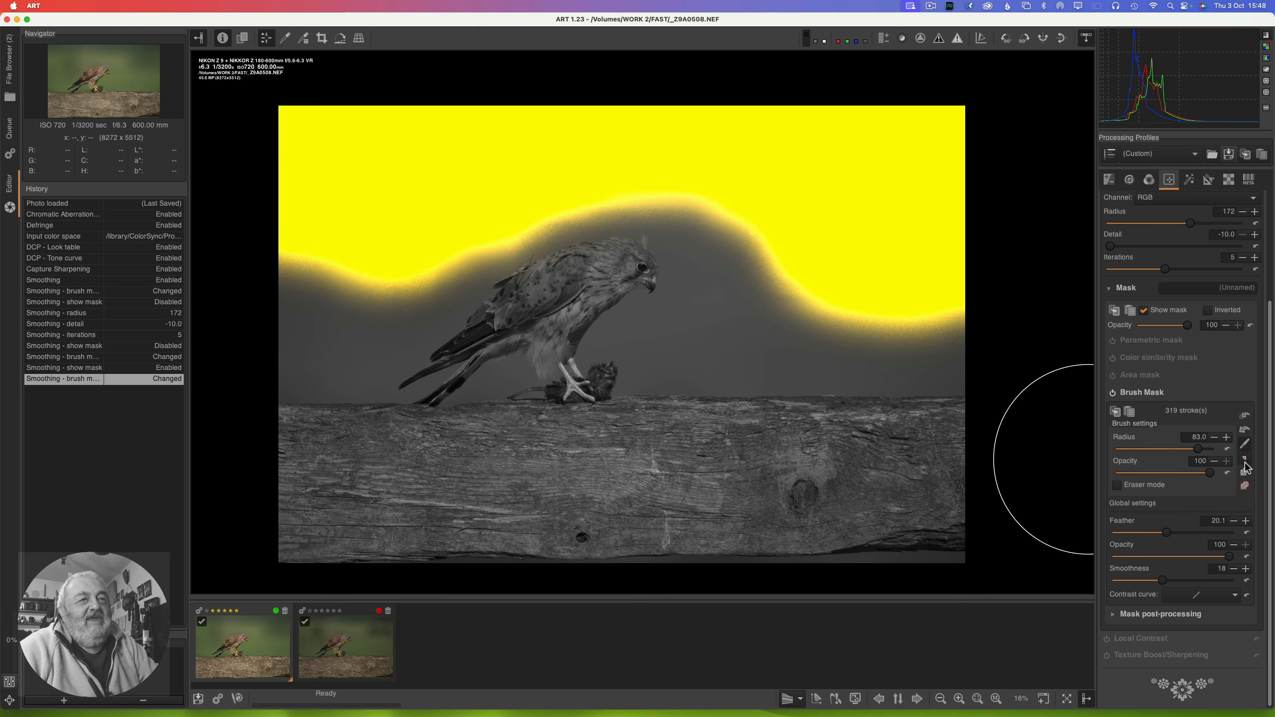
pyautogui.click(1246, 443)
pyautogui.click(1246, 444)
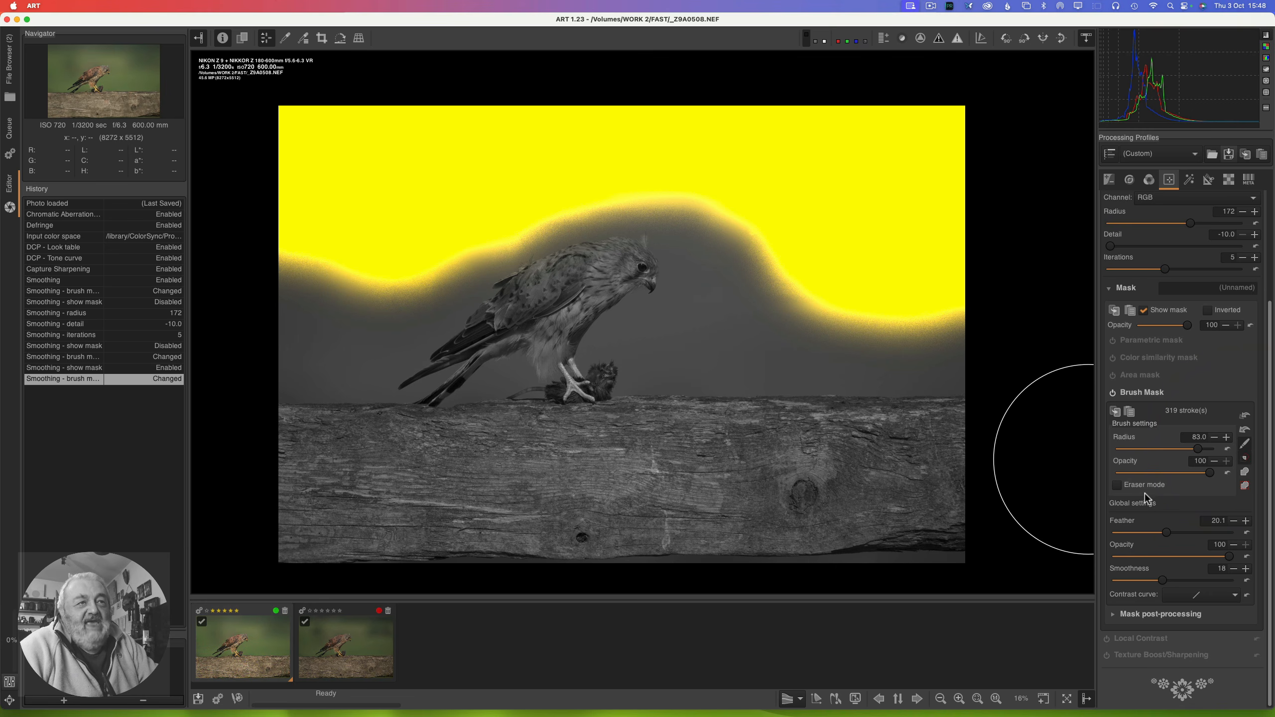
# Step: Erase the smoothing mask over the kestrel's head, back and tail with a brush radius of 36.9, and hide the mask display
pyautogui.click(1117, 485)
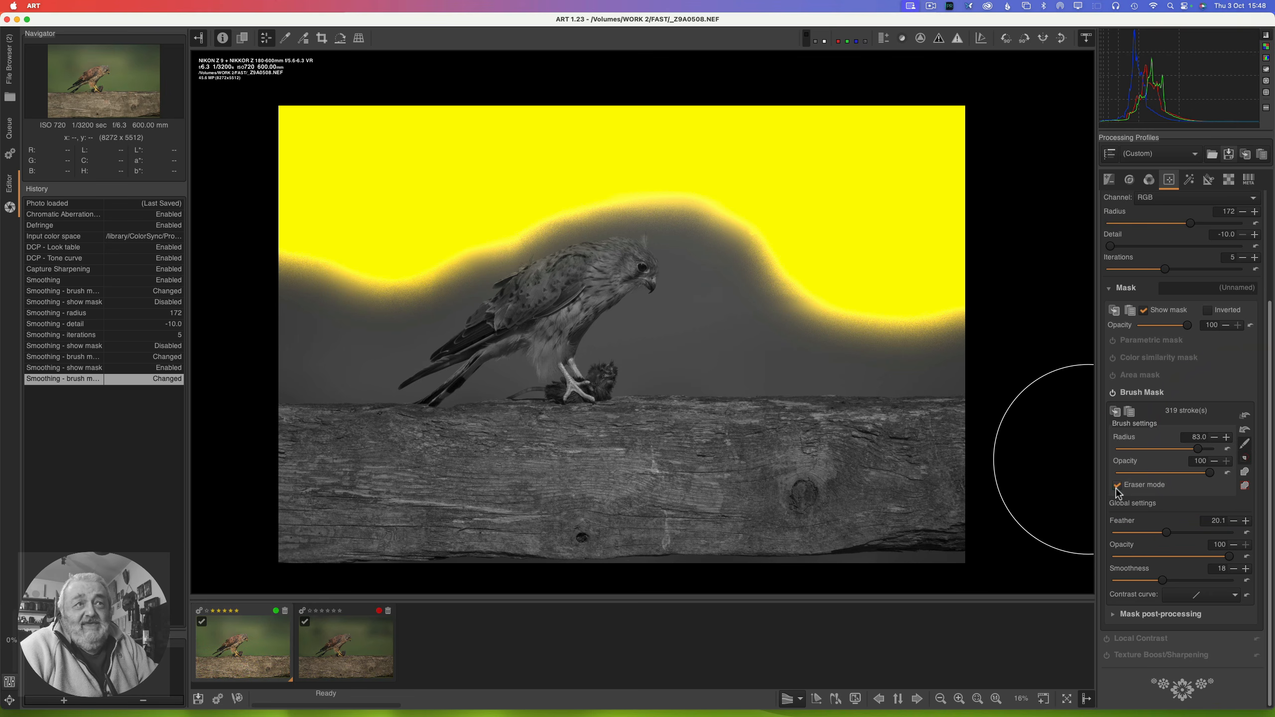
pyautogui.moveTo(1198, 448); pyautogui.dragTo(1159, 452)
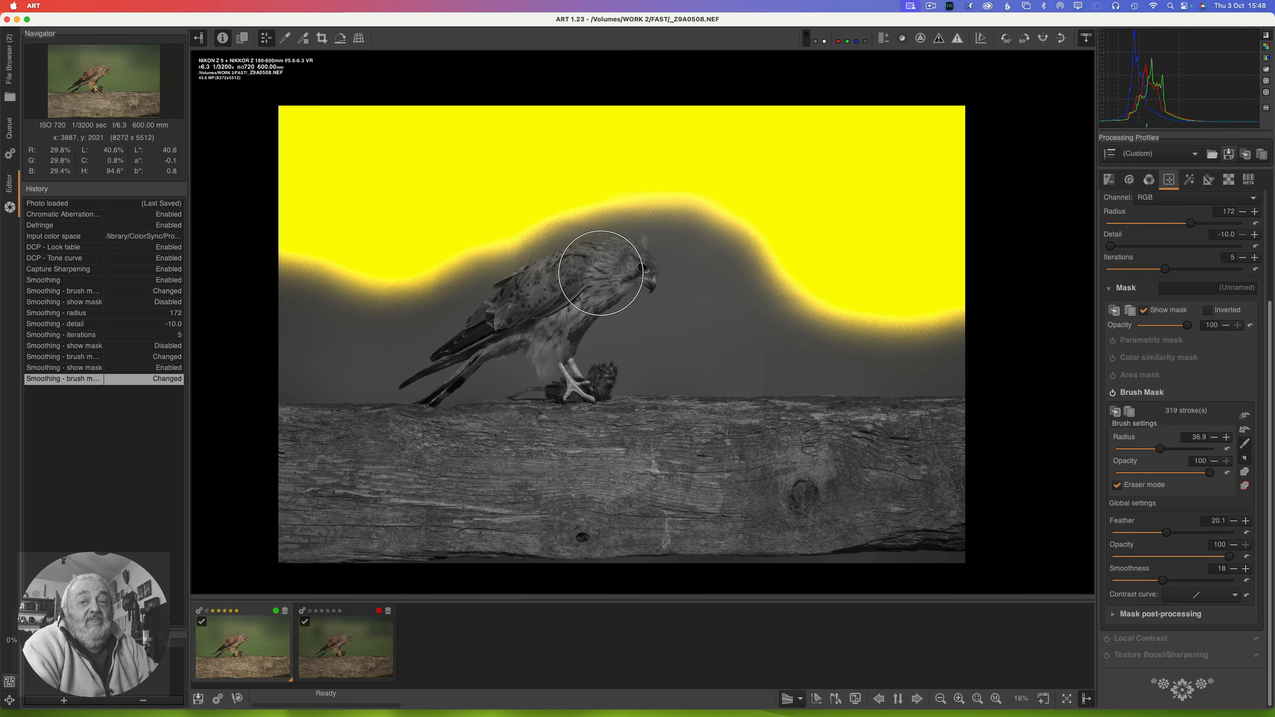
pyautogui.moveTo(616, 262)
pyautogui.mouseDown()
pyautogui.moveTo(541, 276)
pyautogui.moveTo(427, 327)
pyautogui.moveTo(413, 365)
pyautogui.mouseUp()
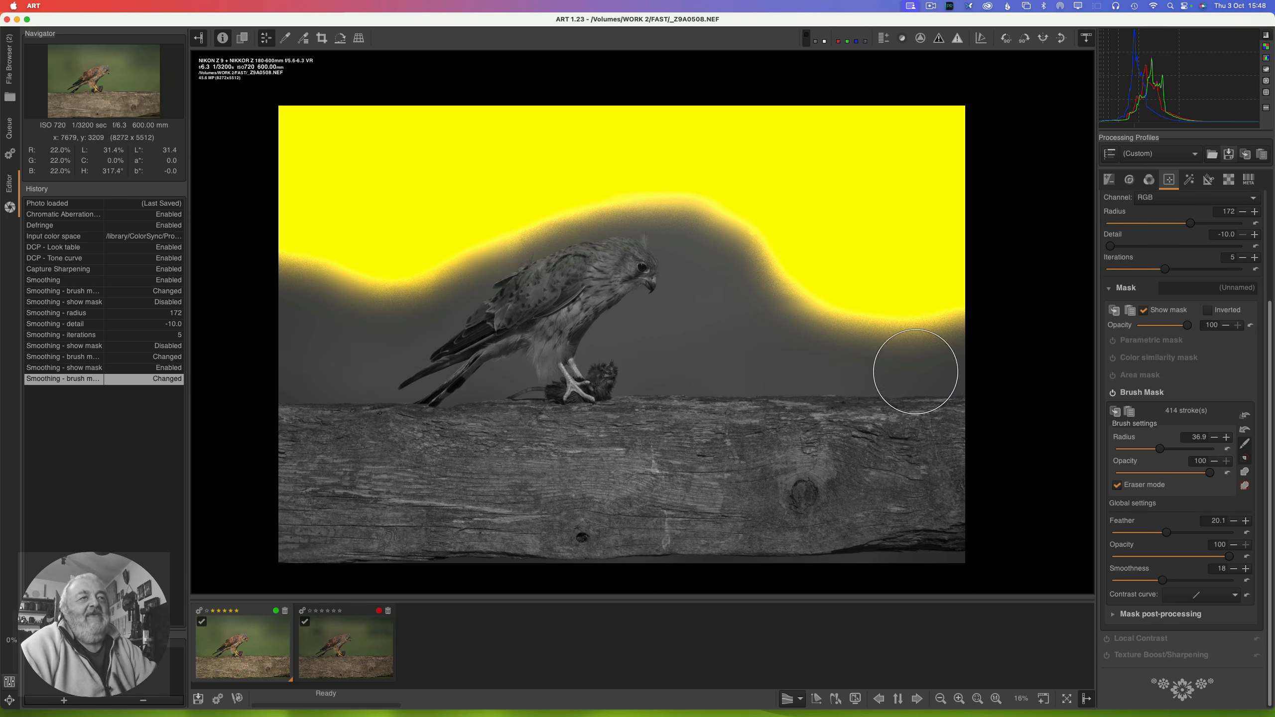
pyautogui.click(1144, 310)
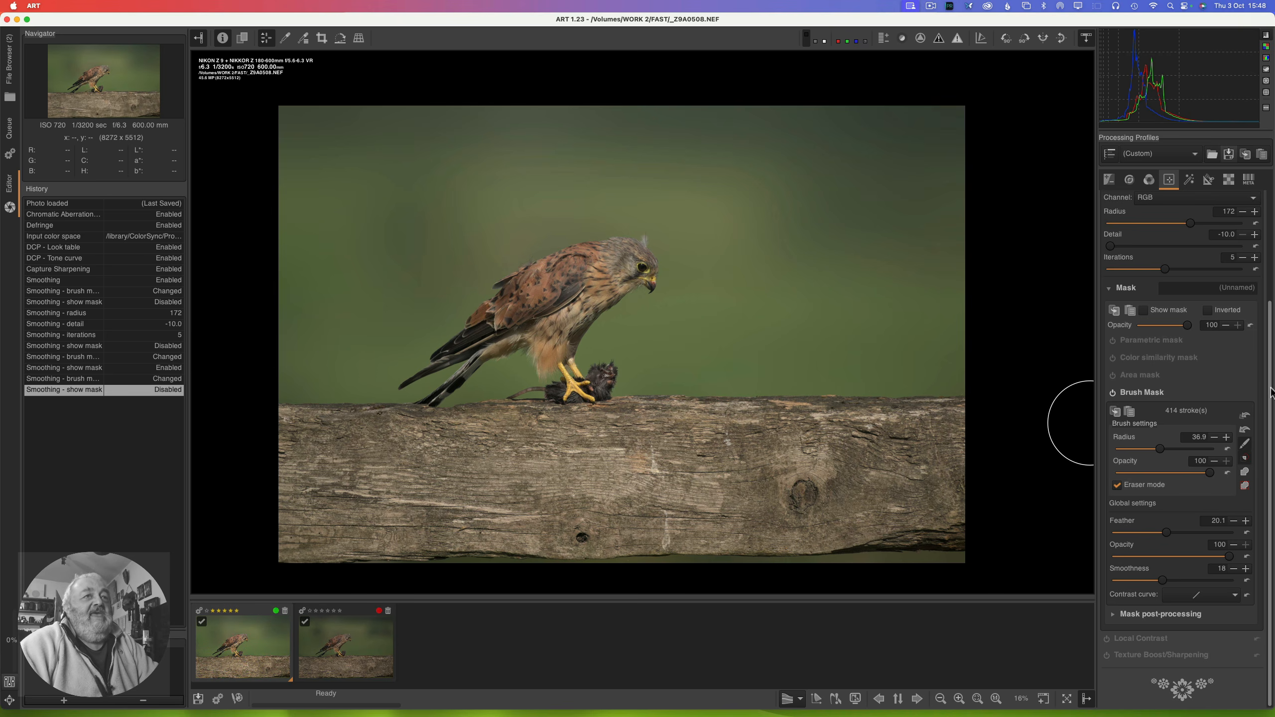
# Step: Compare the photo with Smoothing off and on, leaving it enabled, and collapse its settings
pyautogui.moveTo(1269, 386); pyautogui.dragTo(1259, 263)
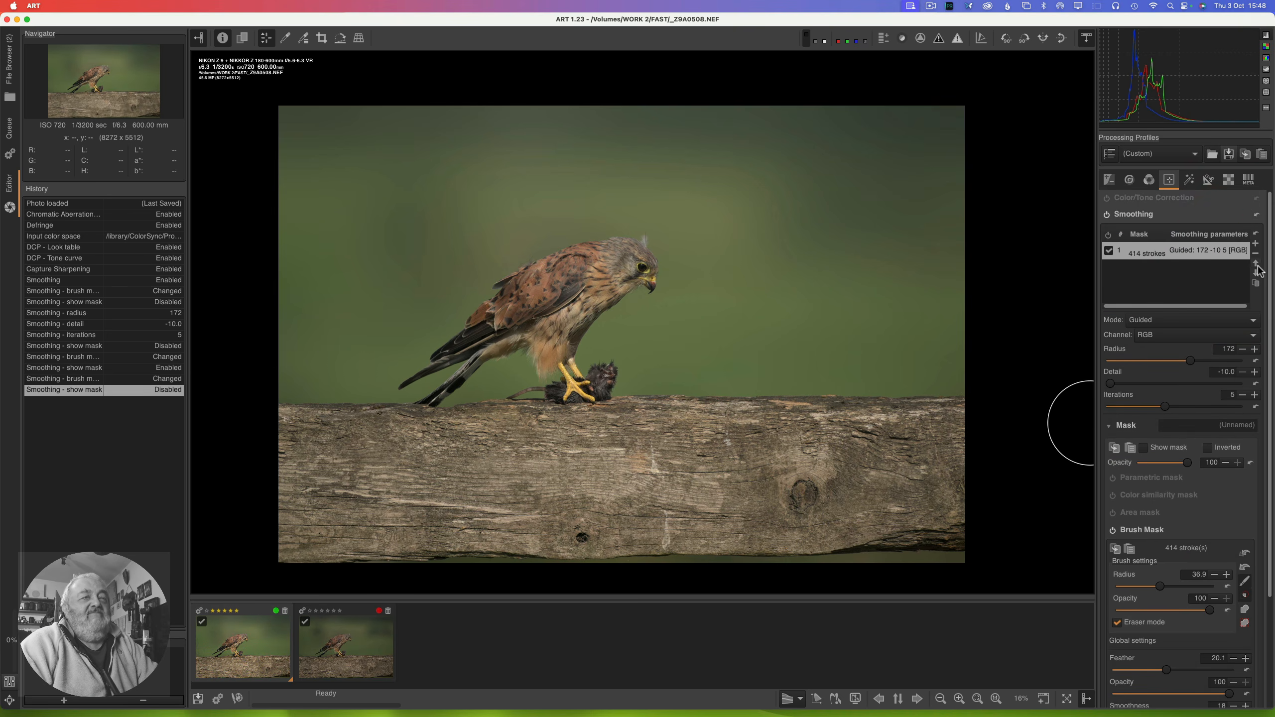
pyautogui.click(1107, 215)
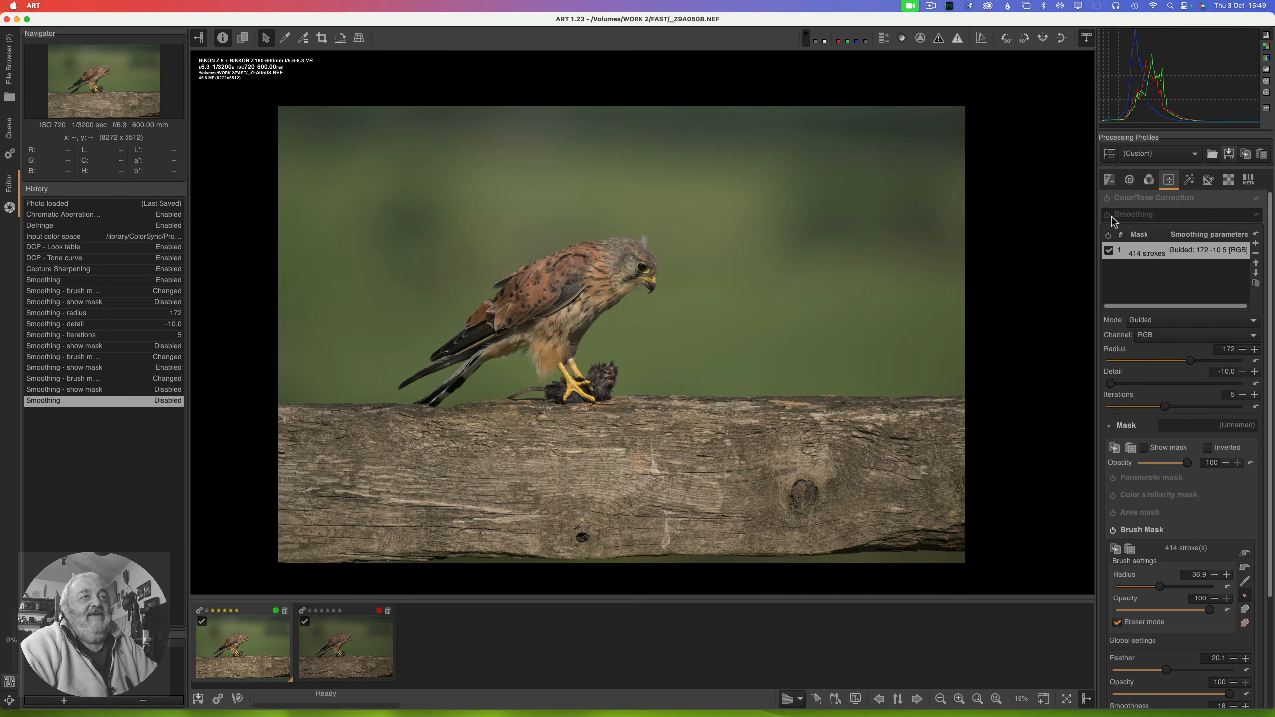
pyautogui.click(1106, 214)
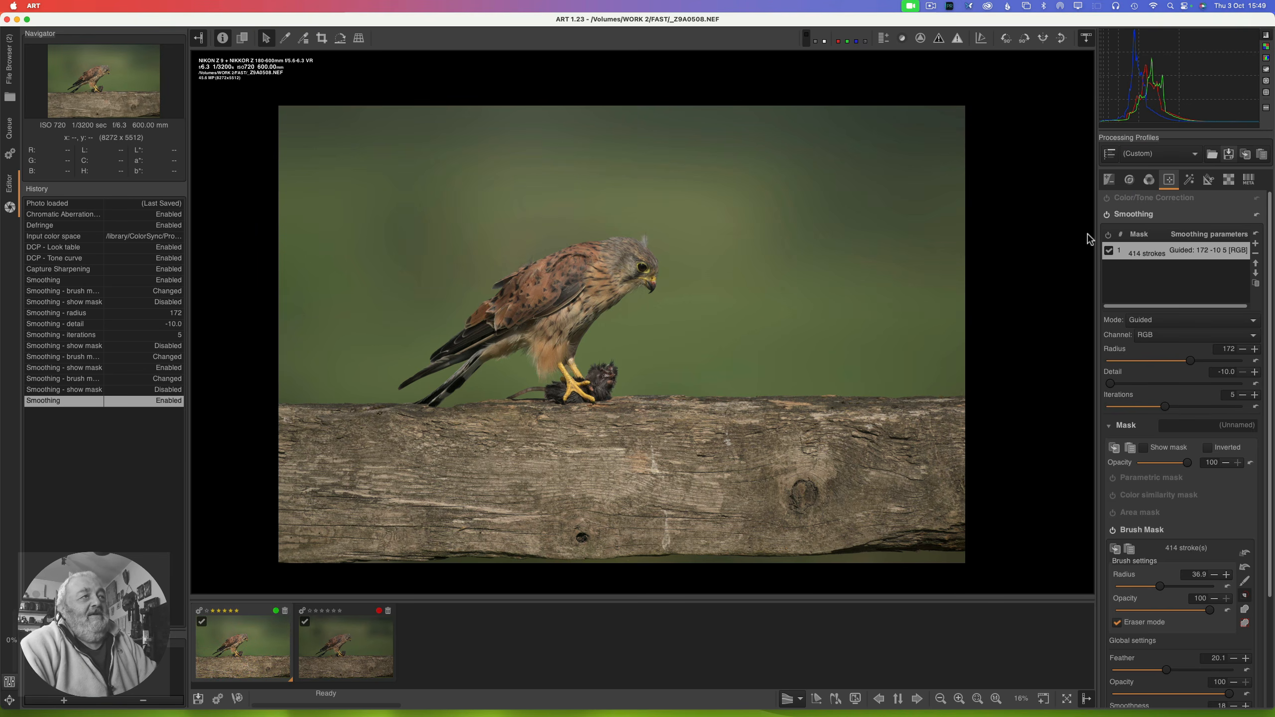
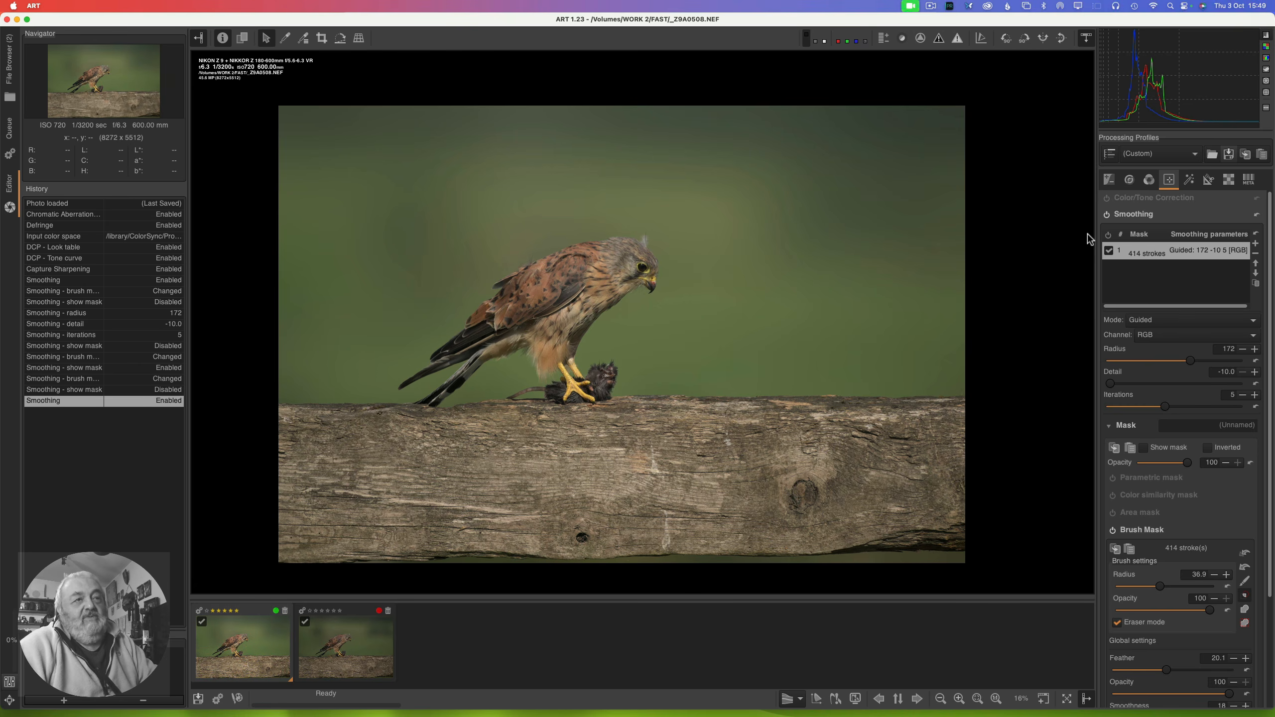
pyautogui.click(1126, 215)
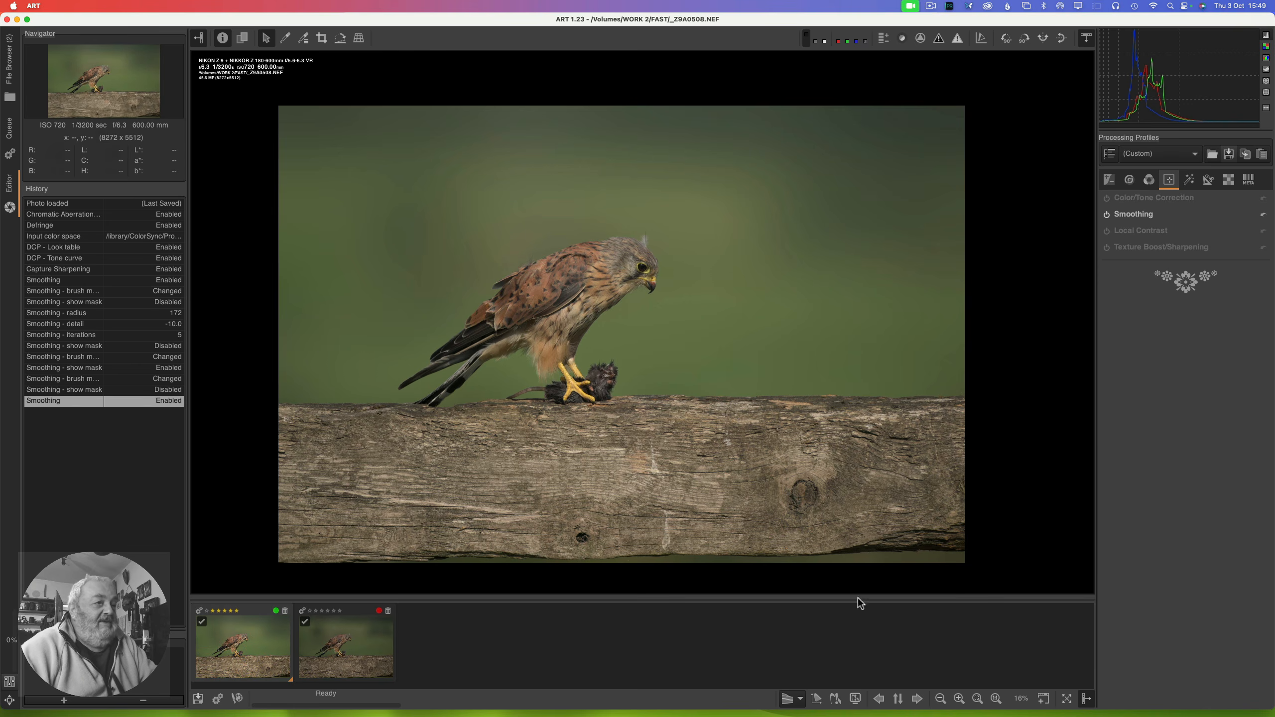
# Step: Enable Texture Boost/Sharpening with a strength of 0.03 and compare its effect on the kestrel's head at 100%
pyautogui.click(995, 700)
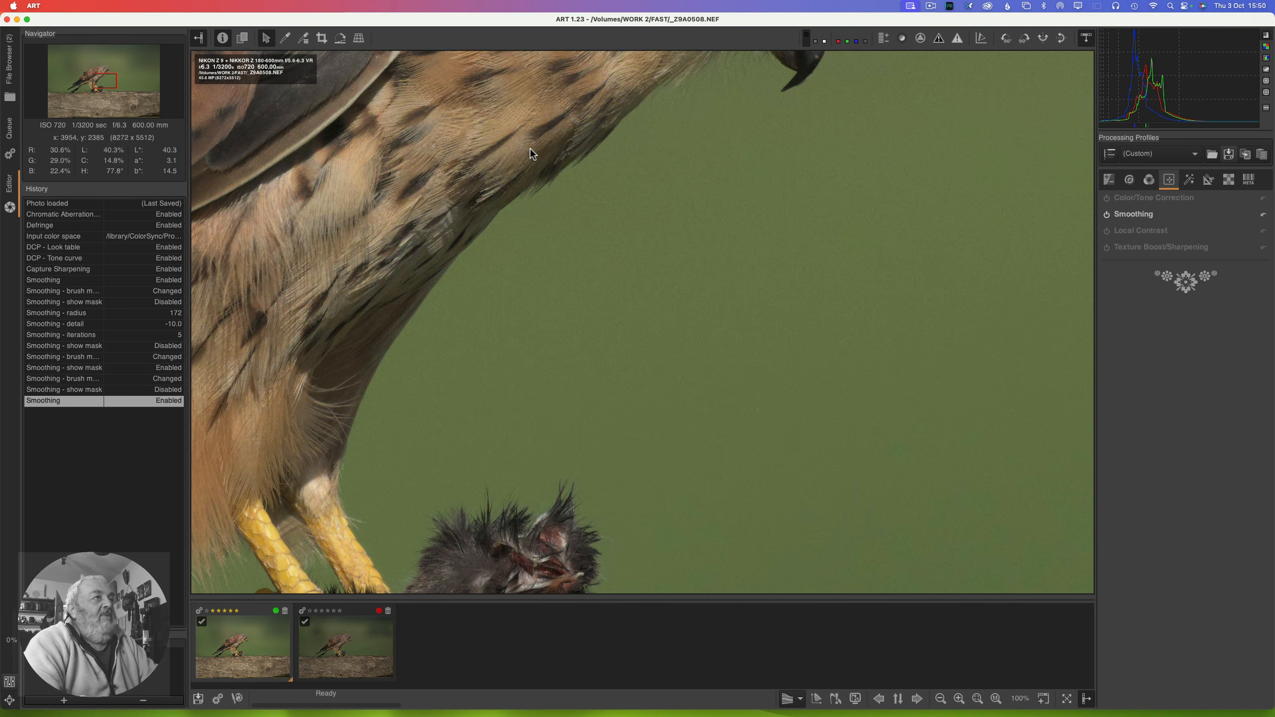
pyautogui.moveTo(530, 147); pyautogui.dragTo(550, 203)
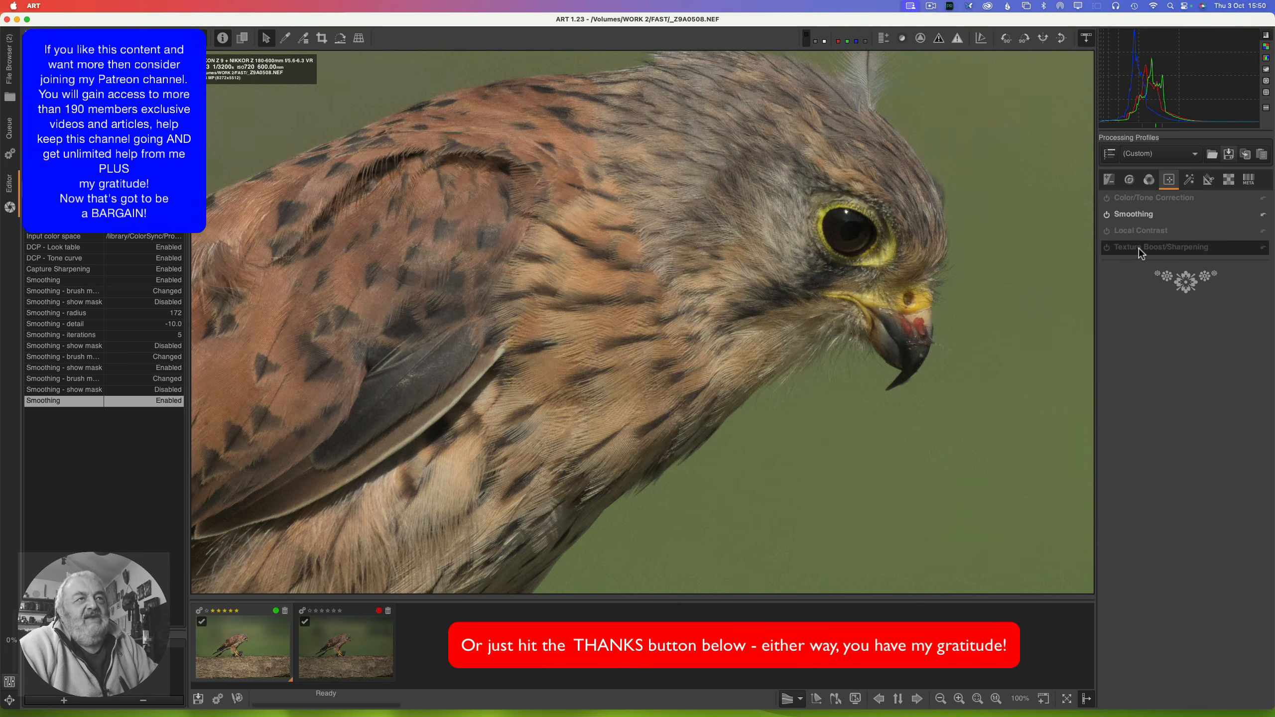
pyautogui.click(1106, 247)
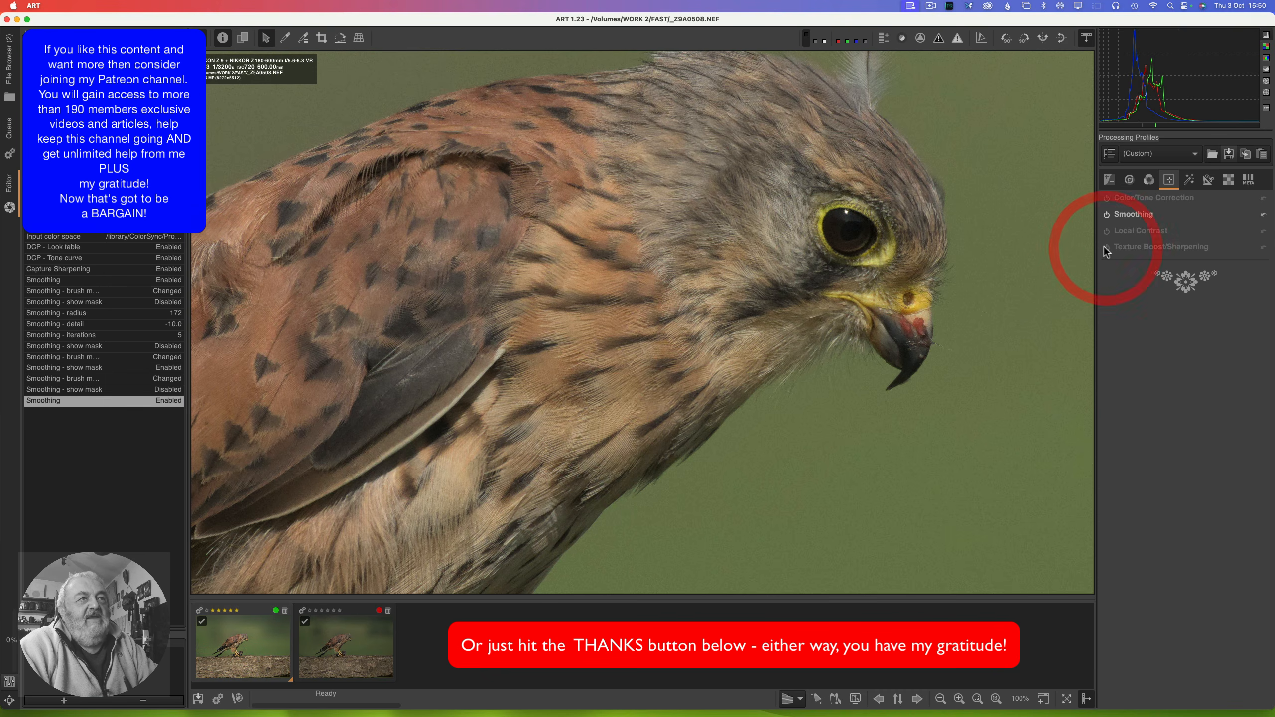
pyautogui.click(1139, 247)
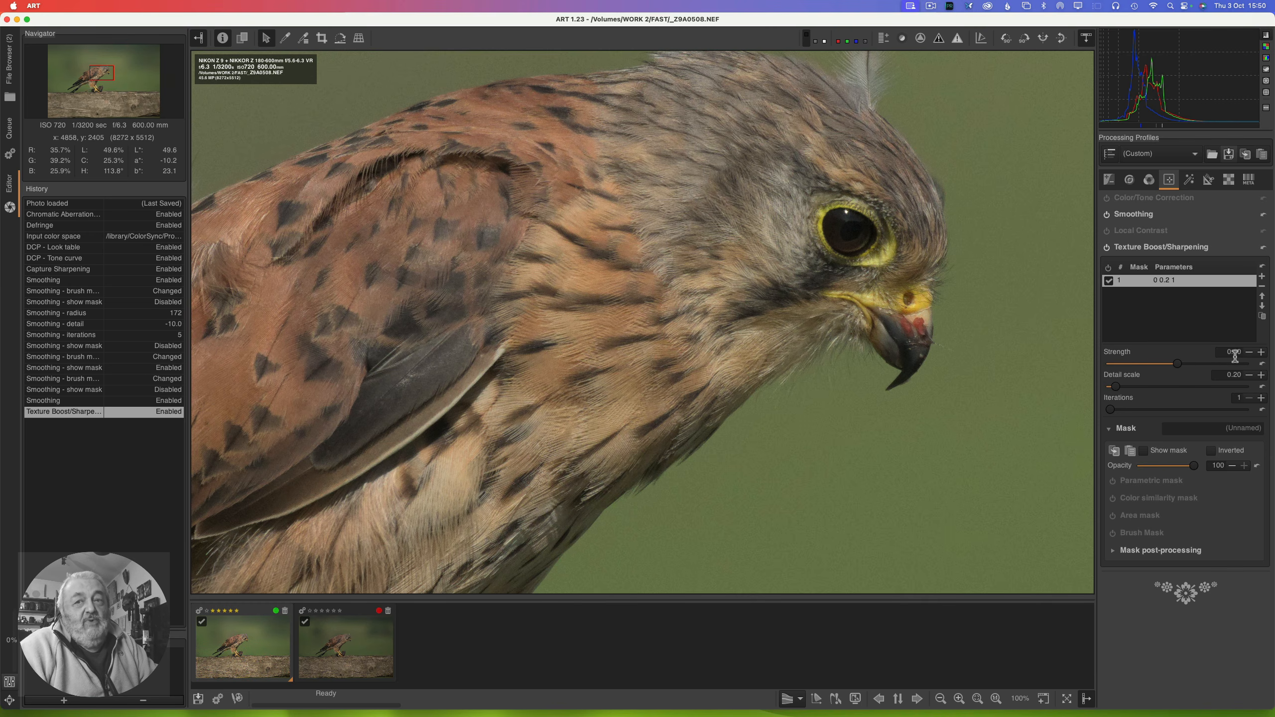
pyautogui.click(1261, 352)
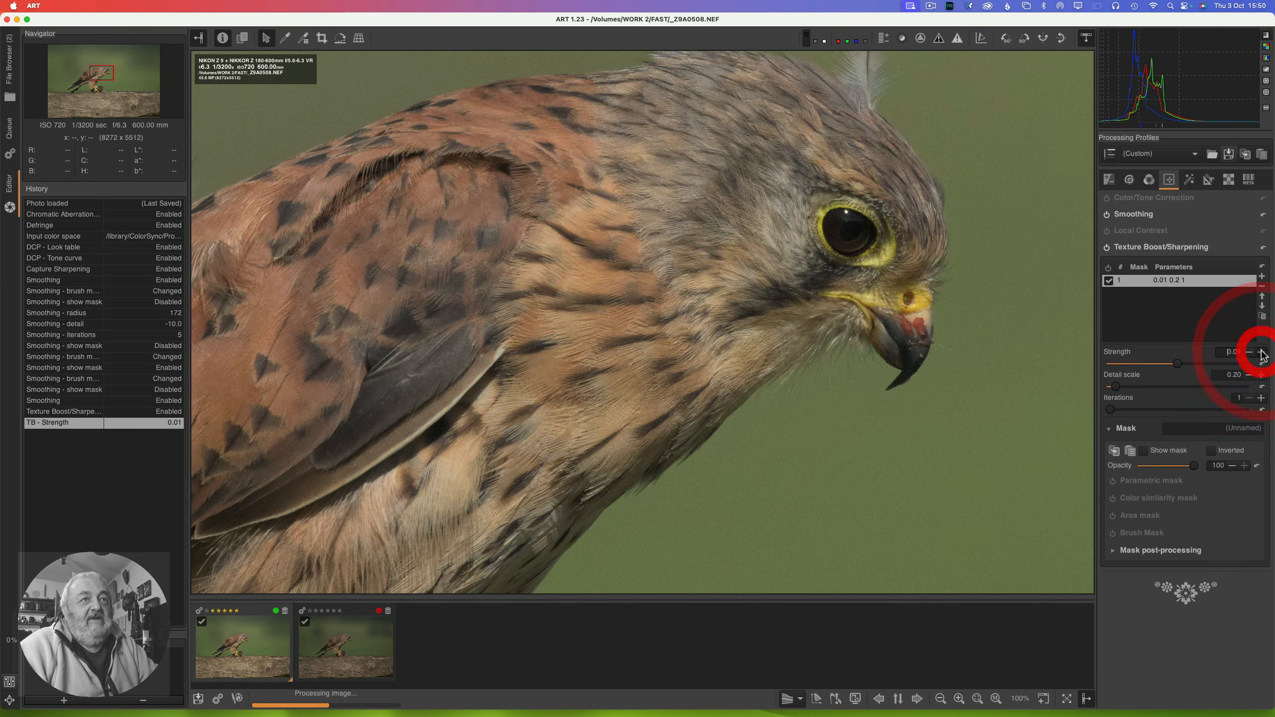
pyautogui.click(1261, 352)
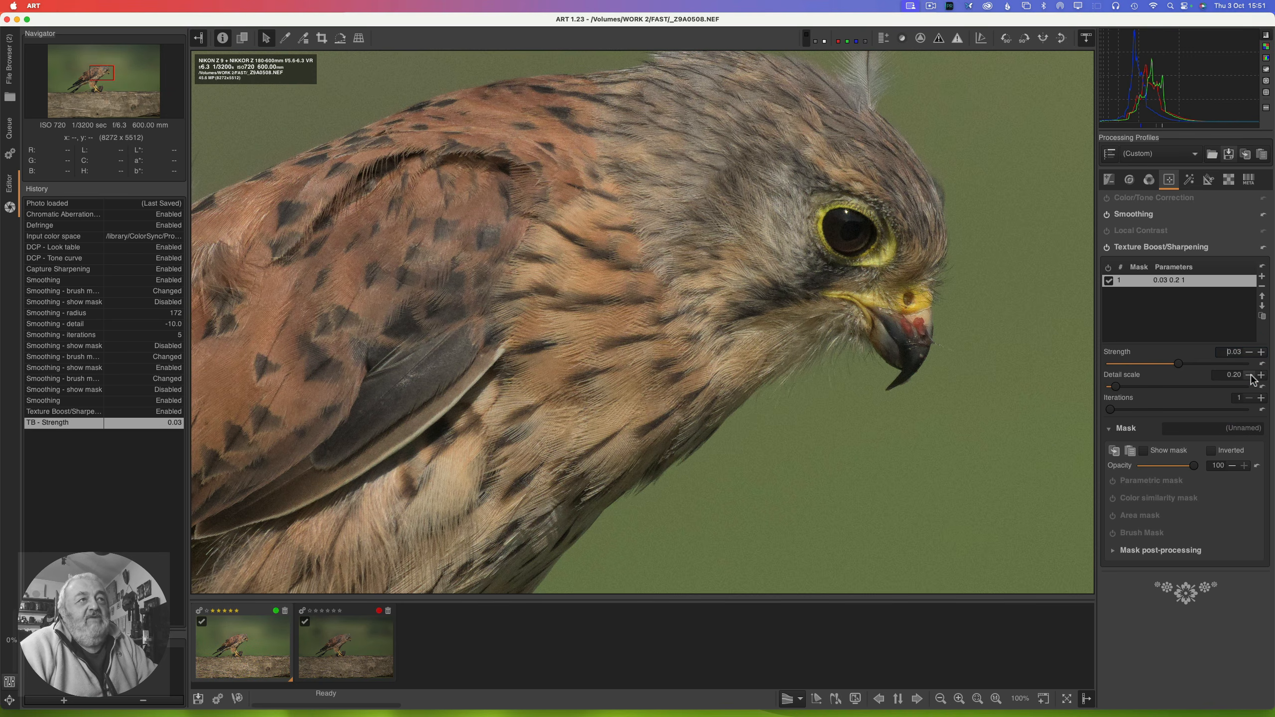
pyautogui.click(1106, 247)
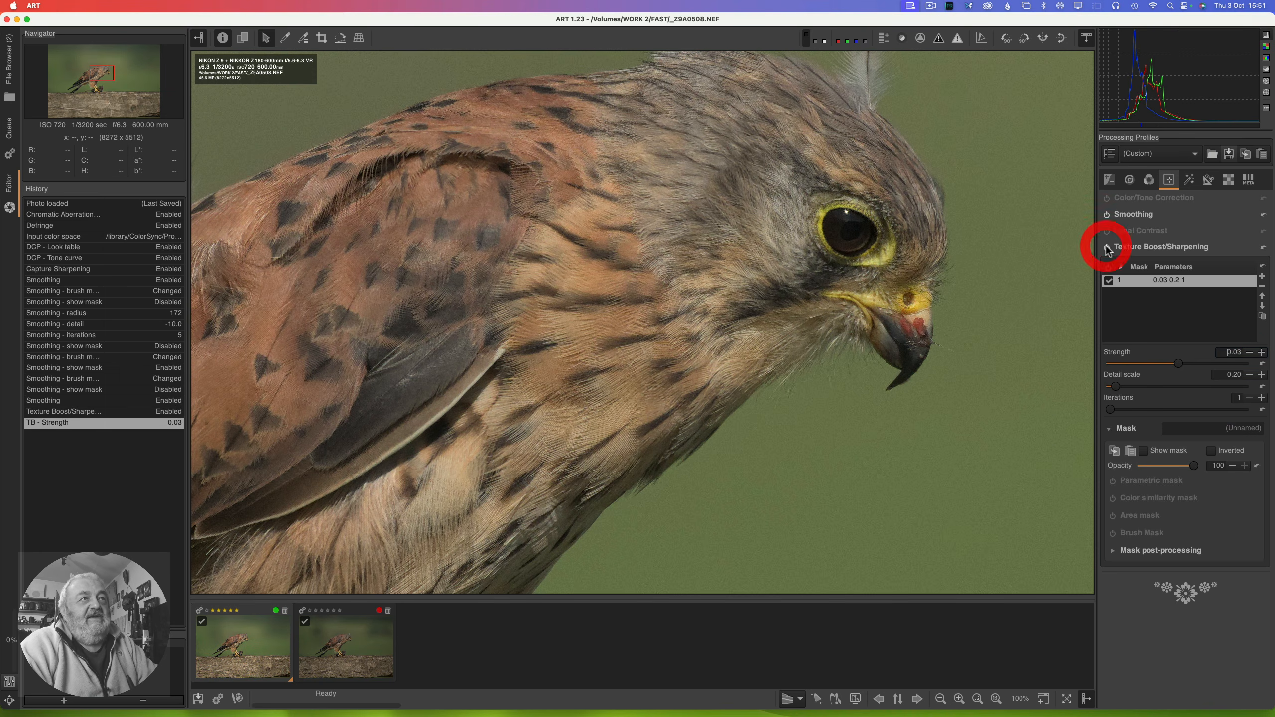
pyautogui.click(1106, 247)
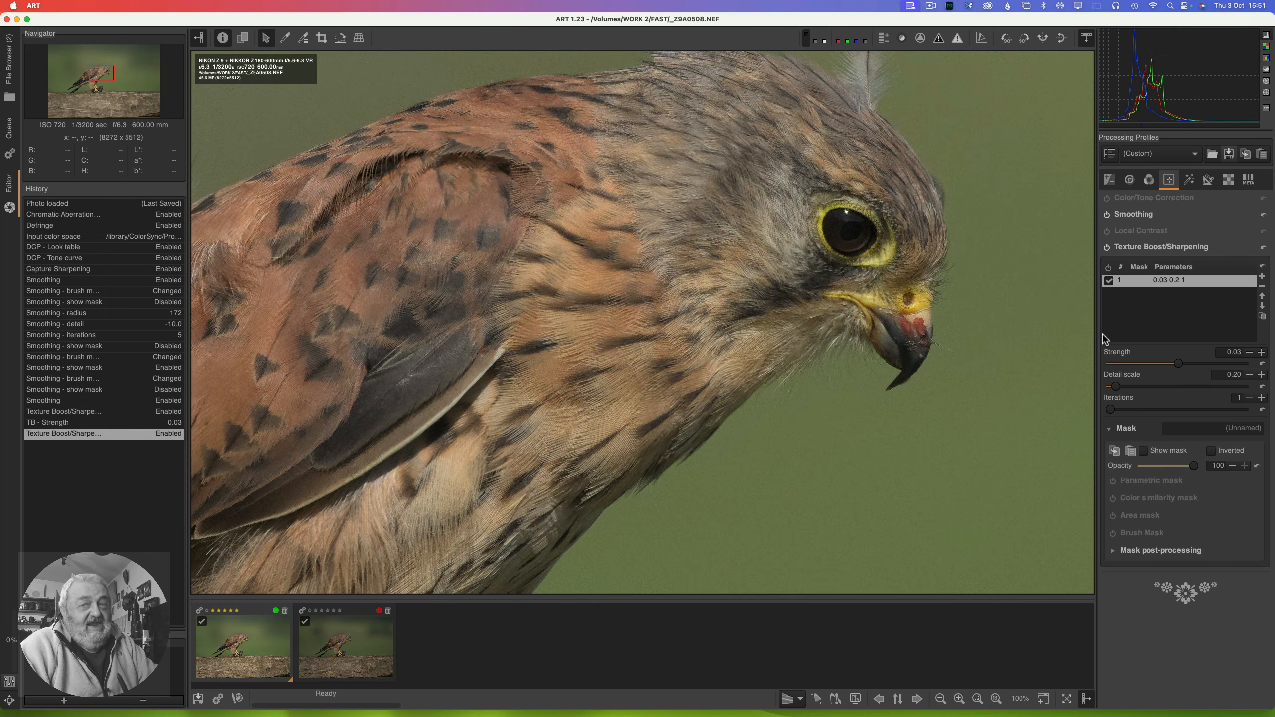
# Step: Set the texture boost's detail scale to 0.23 and compare the kestrel with the effect off and on
pyautogui.click(1260, 375)
pyautogui.click(1261, 375)
pyautogui.click(1261, 375)
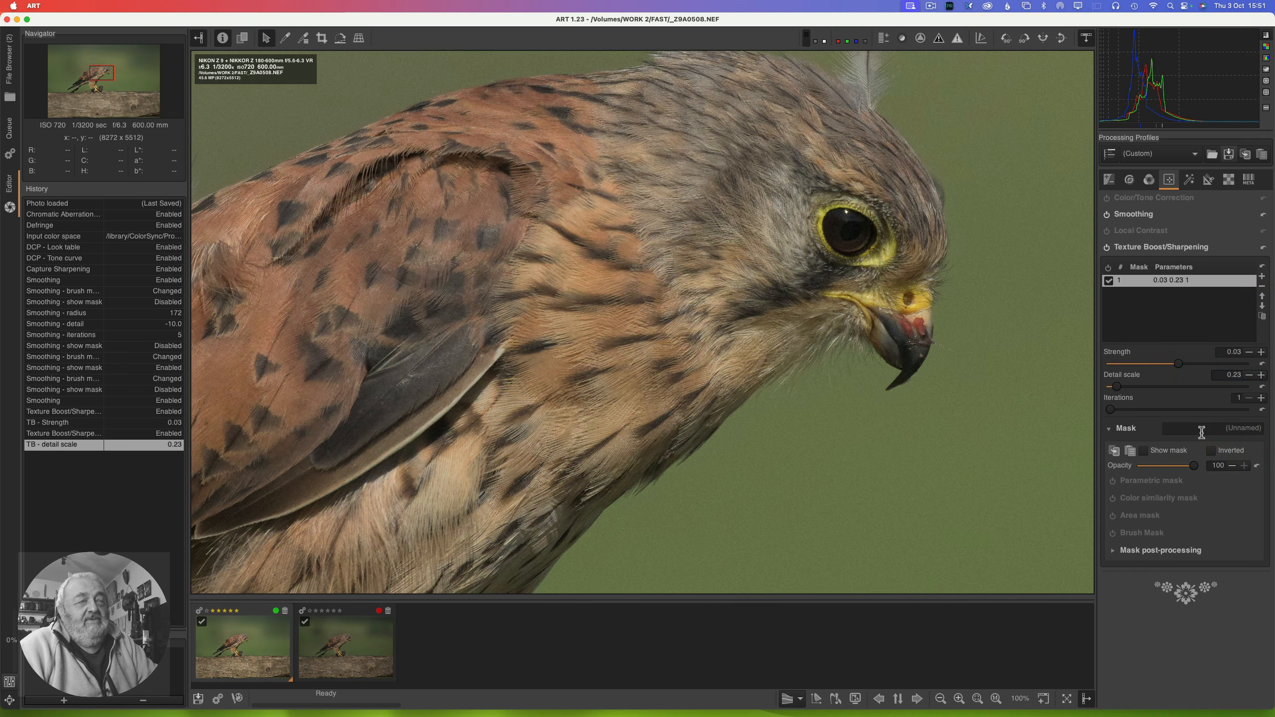
pyautogui.click(1106, 247)
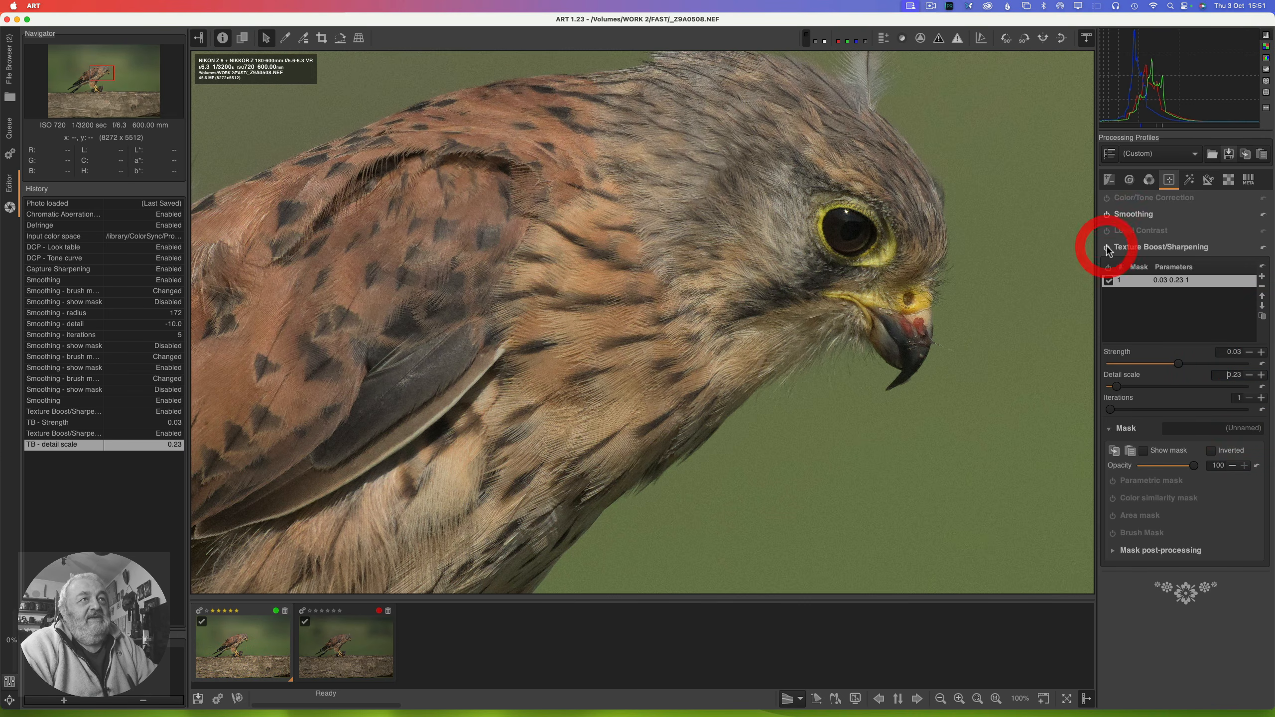
pyautogui.click(1106, 247)
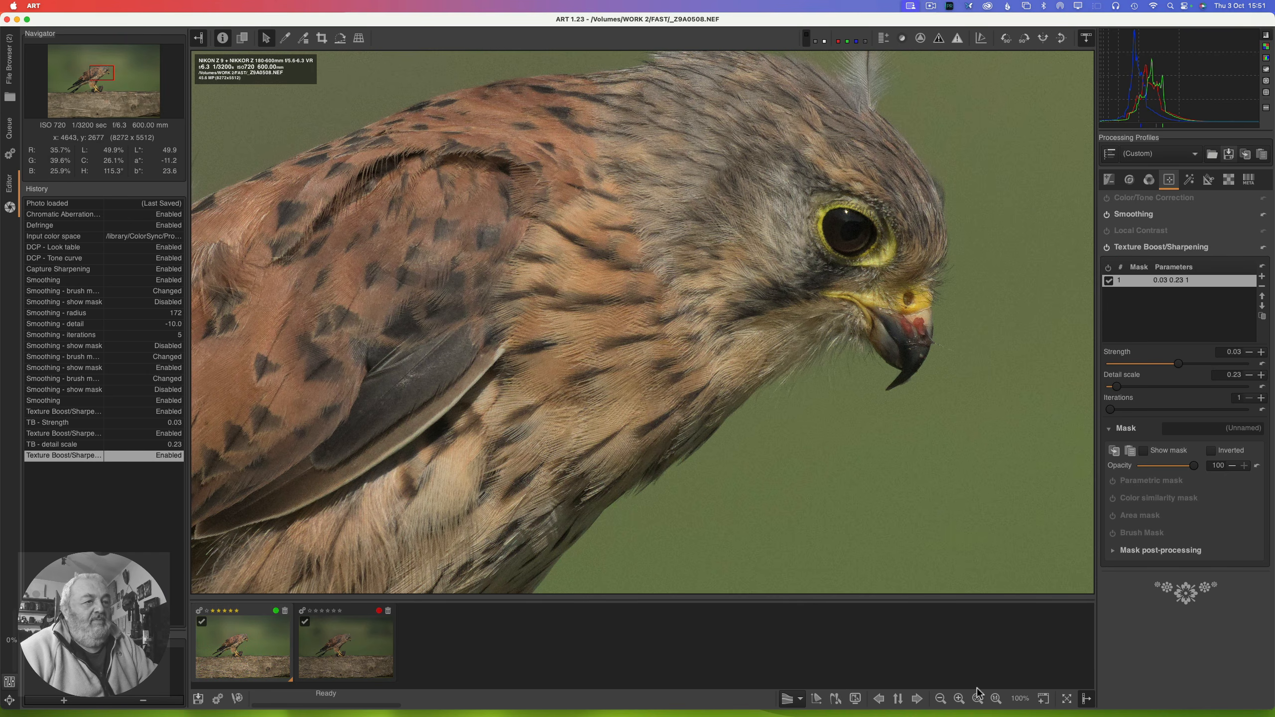
# Step: Examine the neck feathers at 300% with Texture Boost/Sharpening off and on, leaving it enabled
pyautogui.click(958, 700)
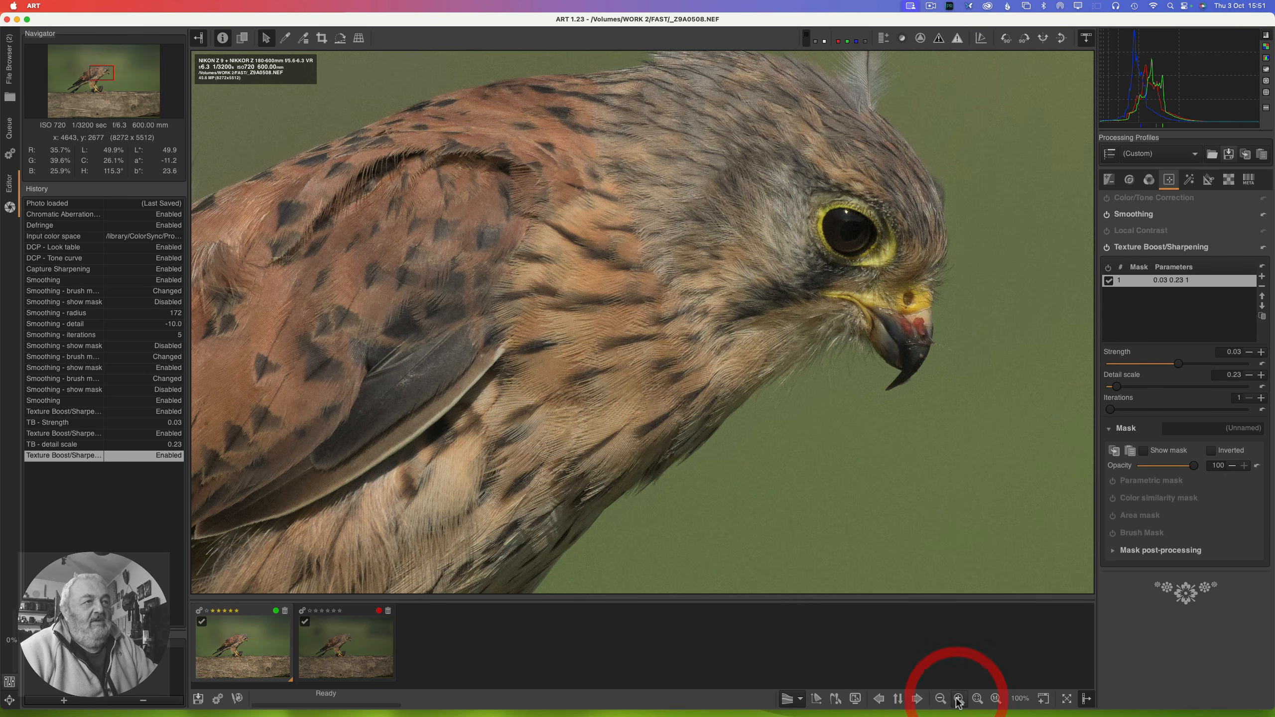
pyautogui.click(958, 700)
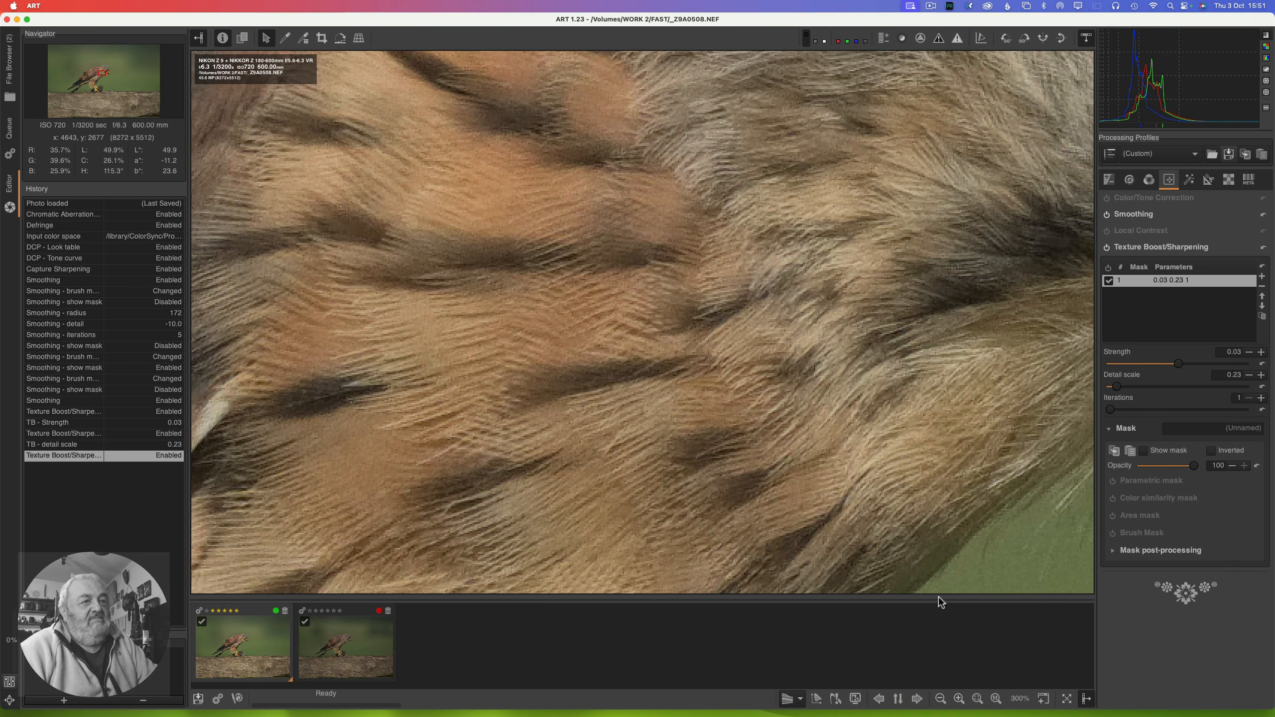
pyautogui.click(1107, 247)
pyautogui.click(1107, 246)
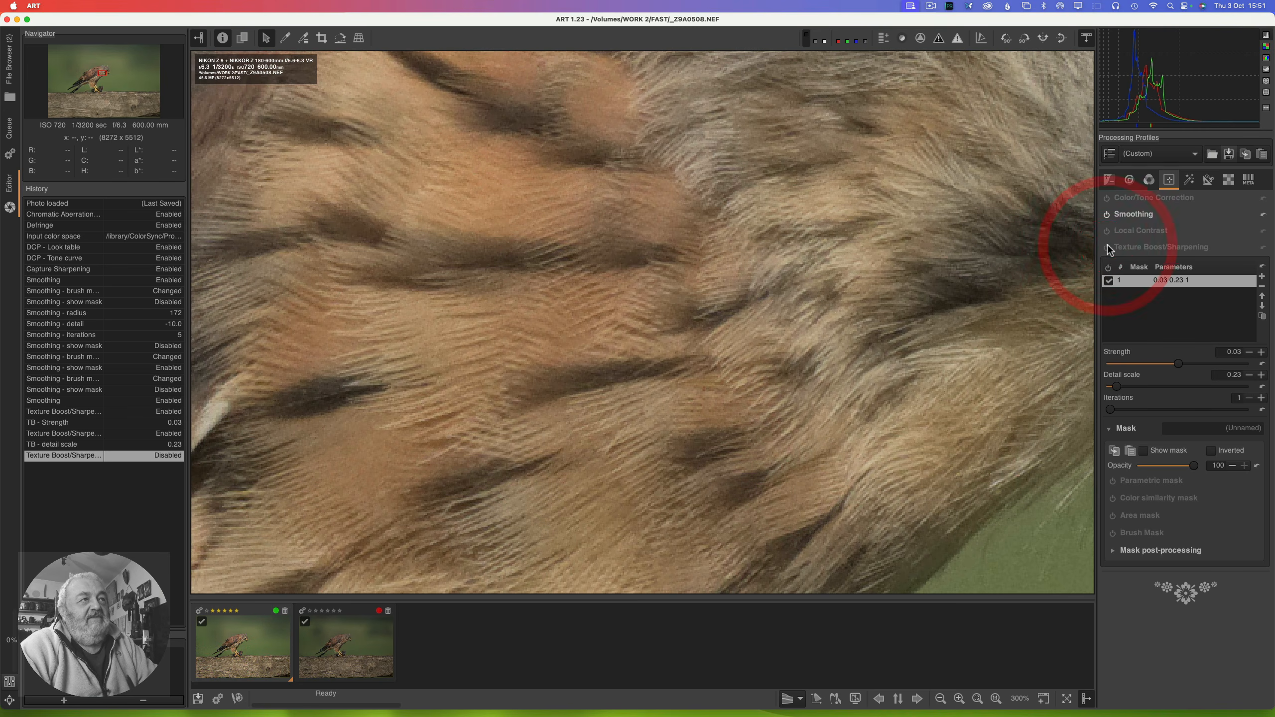
pyautogui.click(1107, 245)
pyautogui.click(1108, 245)
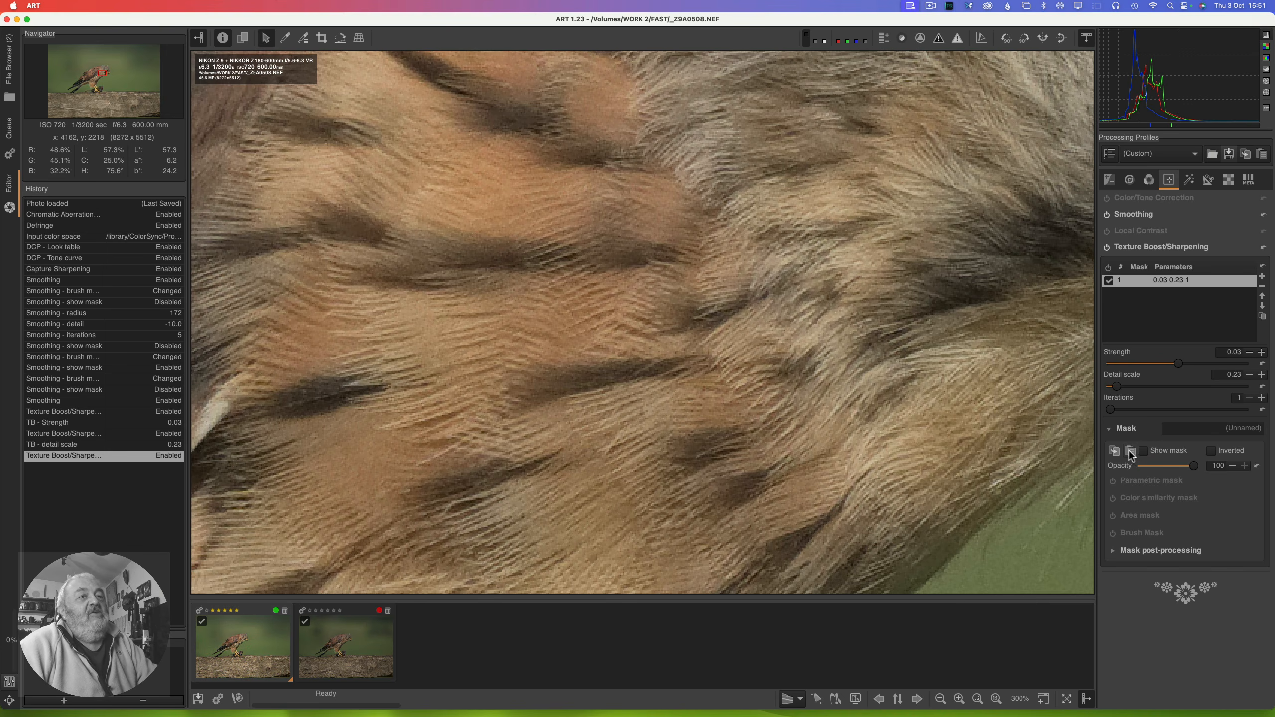
# Step: Set the texture boost to 2 iterations and compare the feather detail with the effect off and on
pyautogui.click(1261, 398)
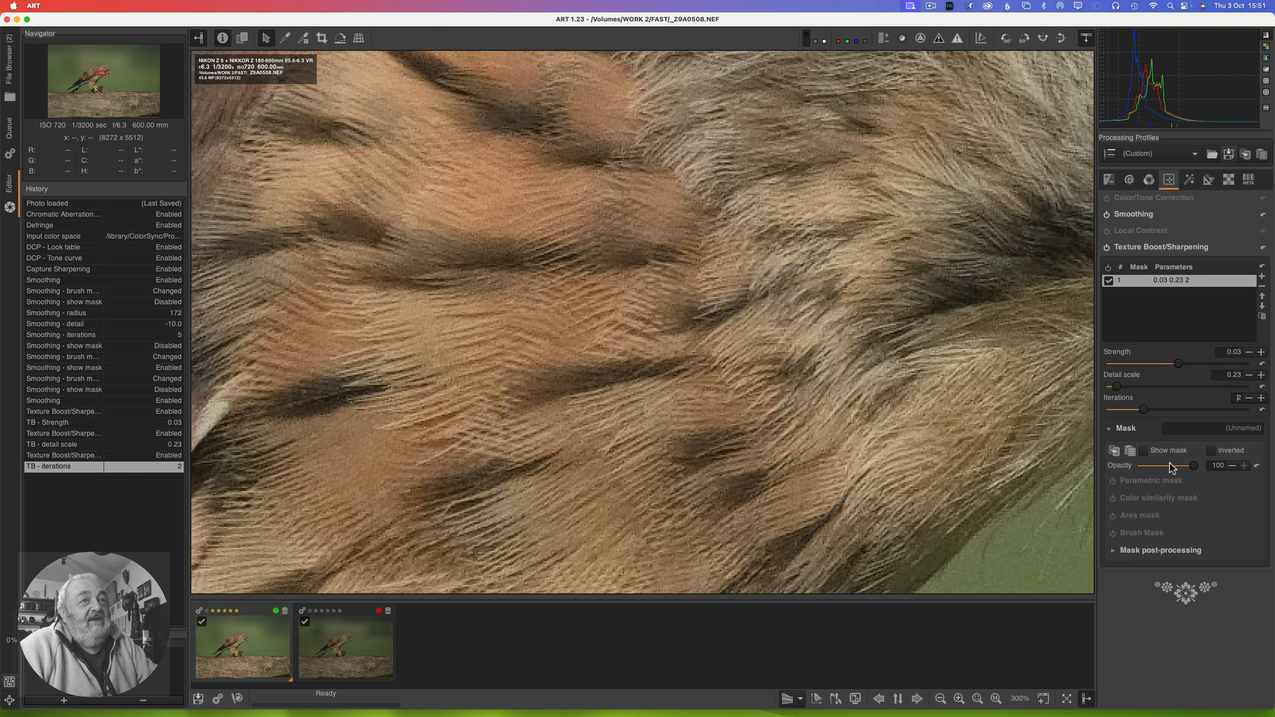
pyautogui.click(1106, 246)
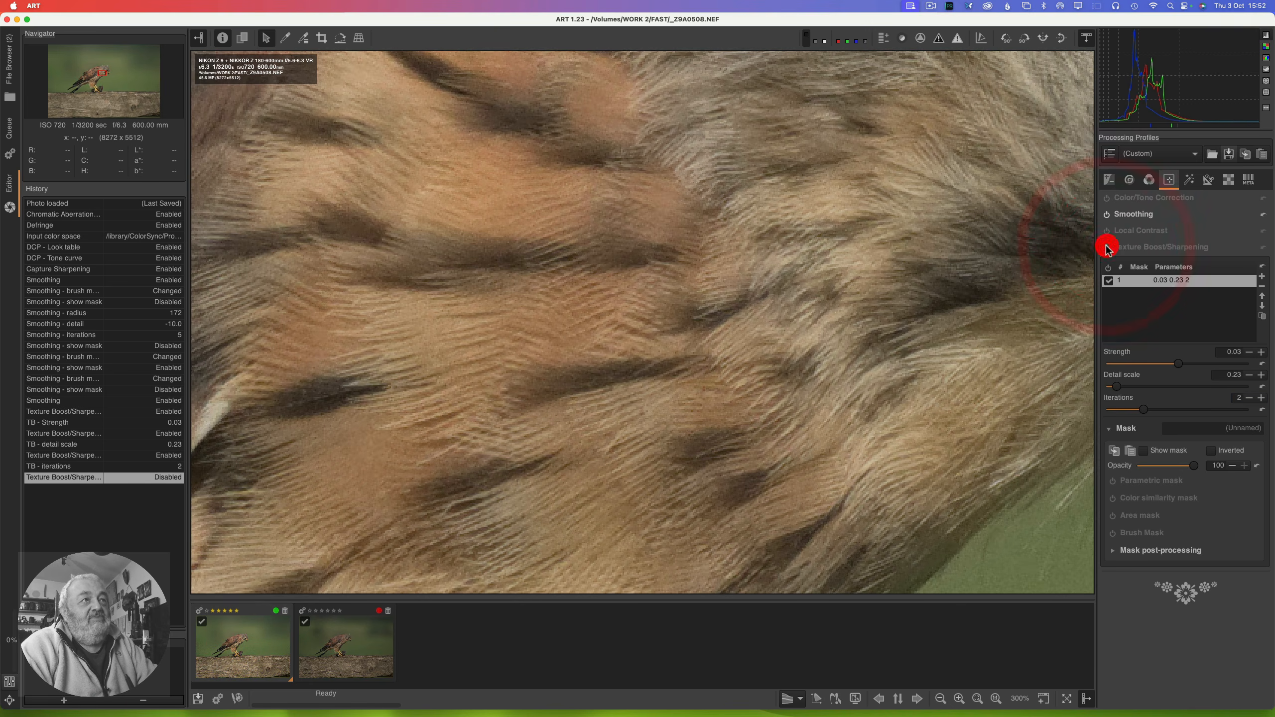
pyautogui.click(1106, 247)
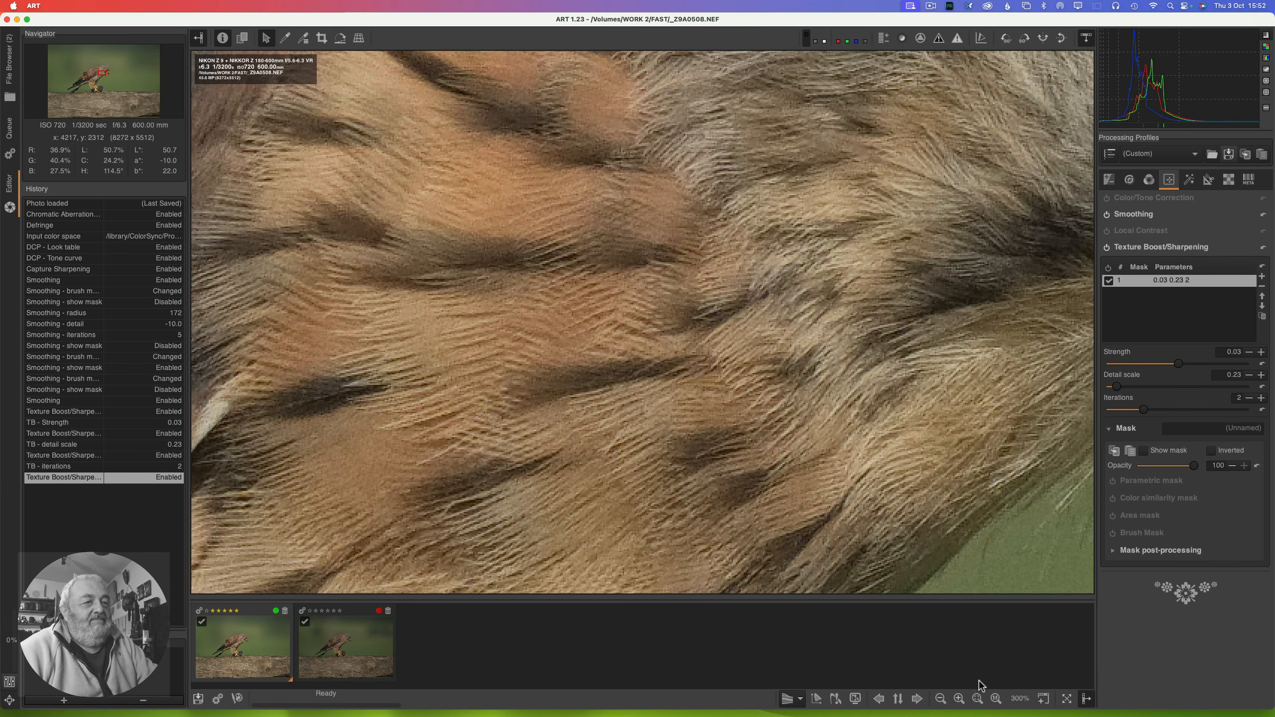
# Step: View the whole photo against grey, white and black surrounds, and set the preview background to grey
pyautogui.click(977, 698)
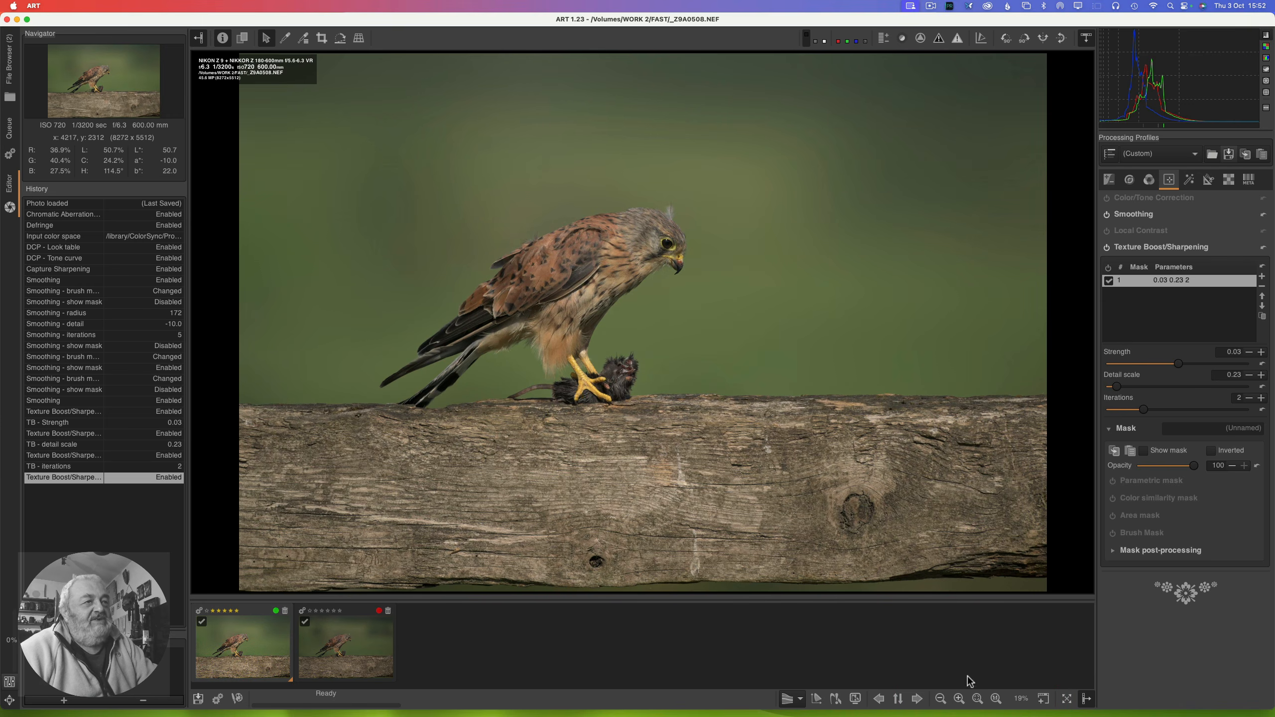
pyautogui.click(942, 702)
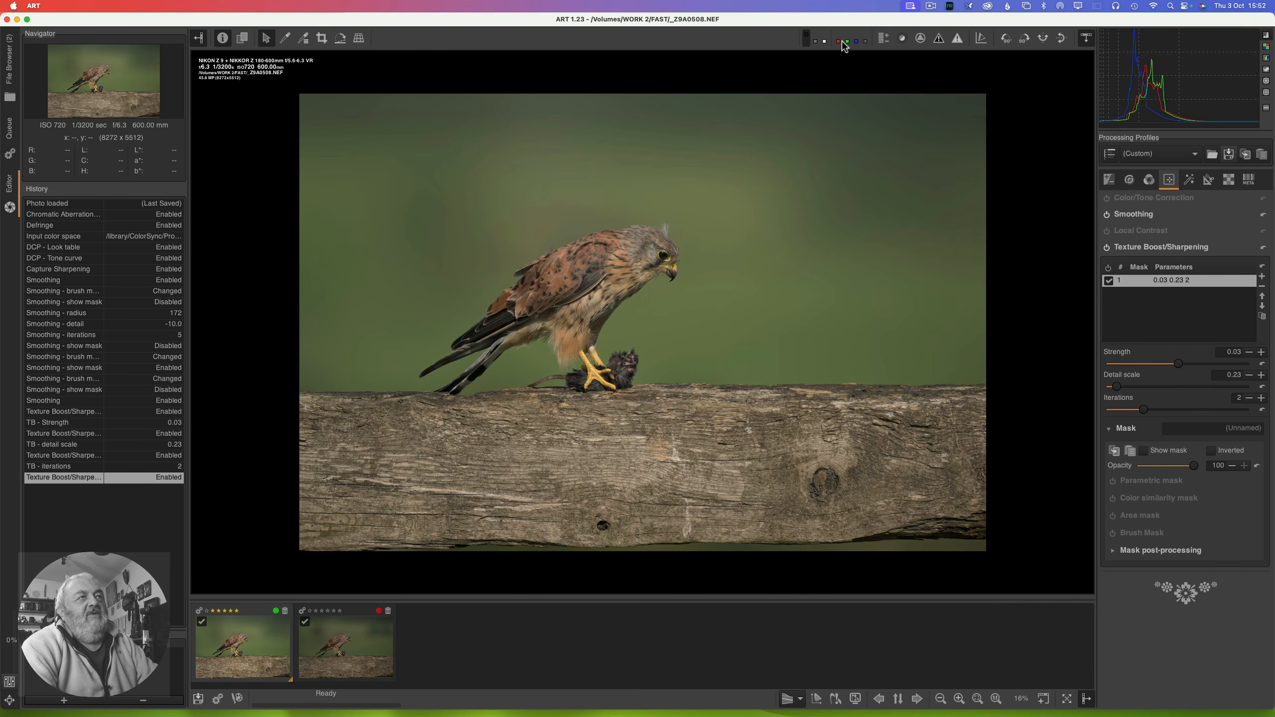
pyautogui.click(816, 42)
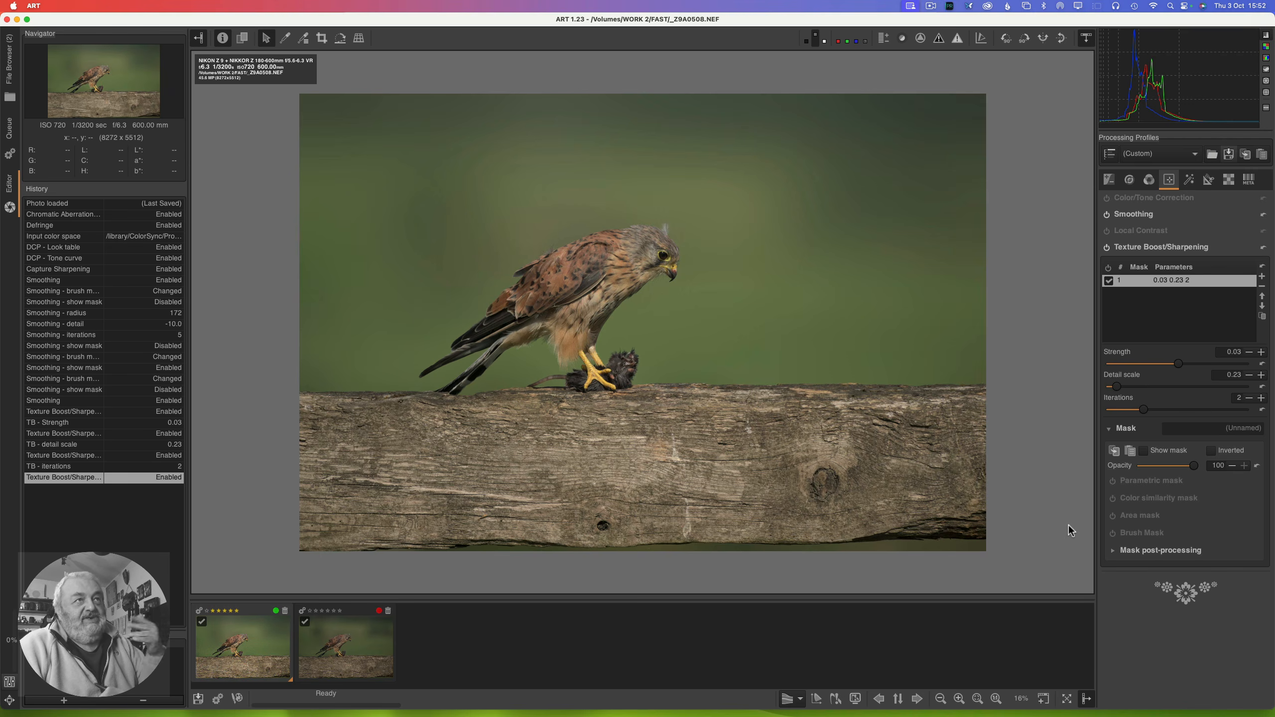
pyautogui.click(824, 41)
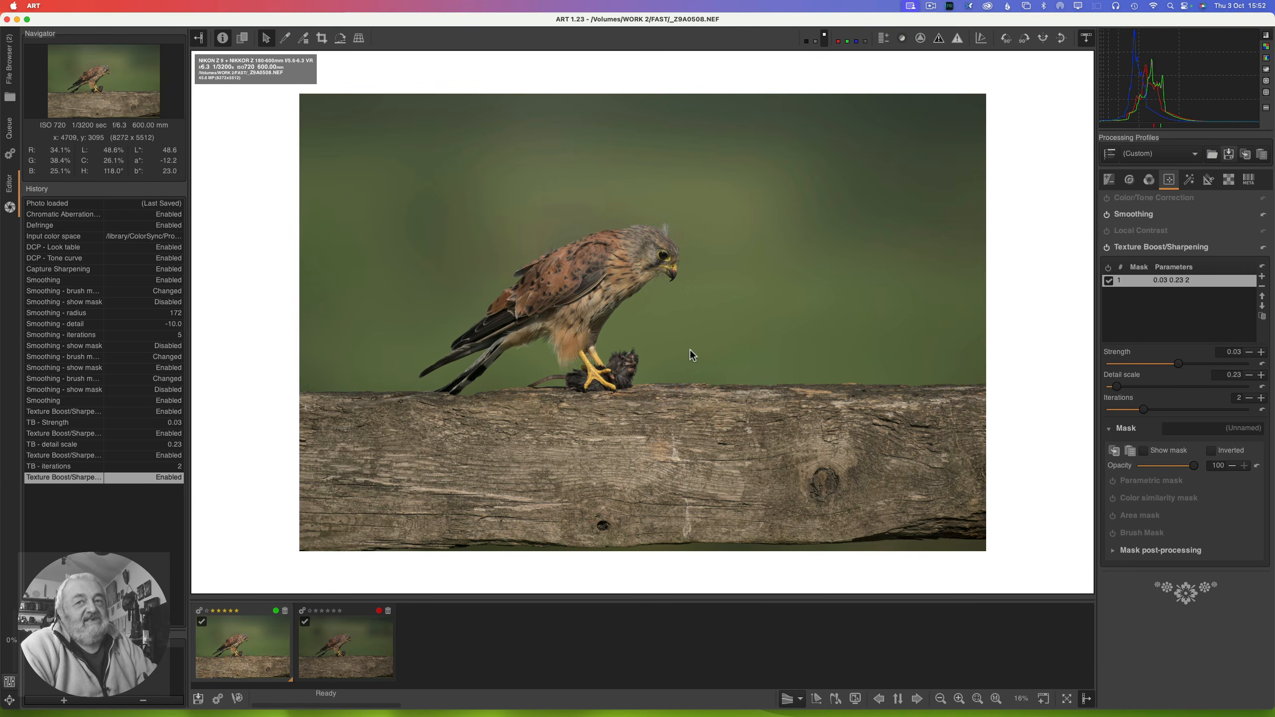
pyautogui.click(805, 38)
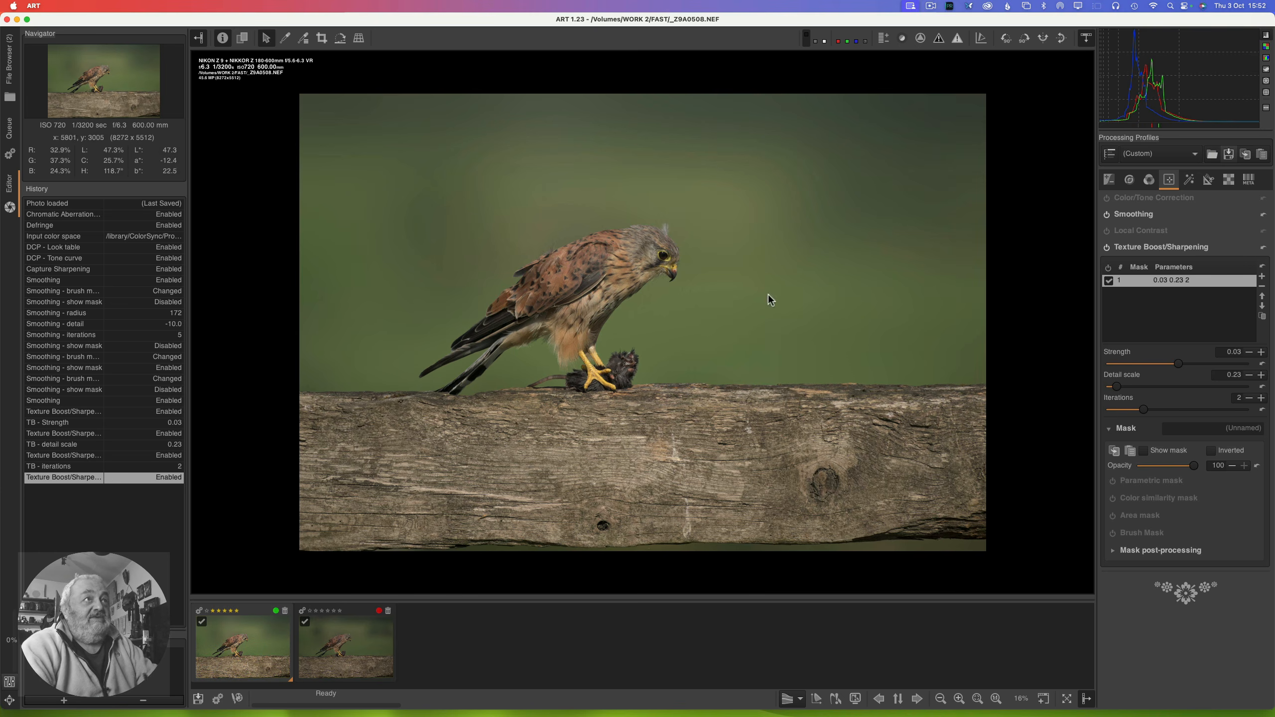
pyautogui.click(814, 41)
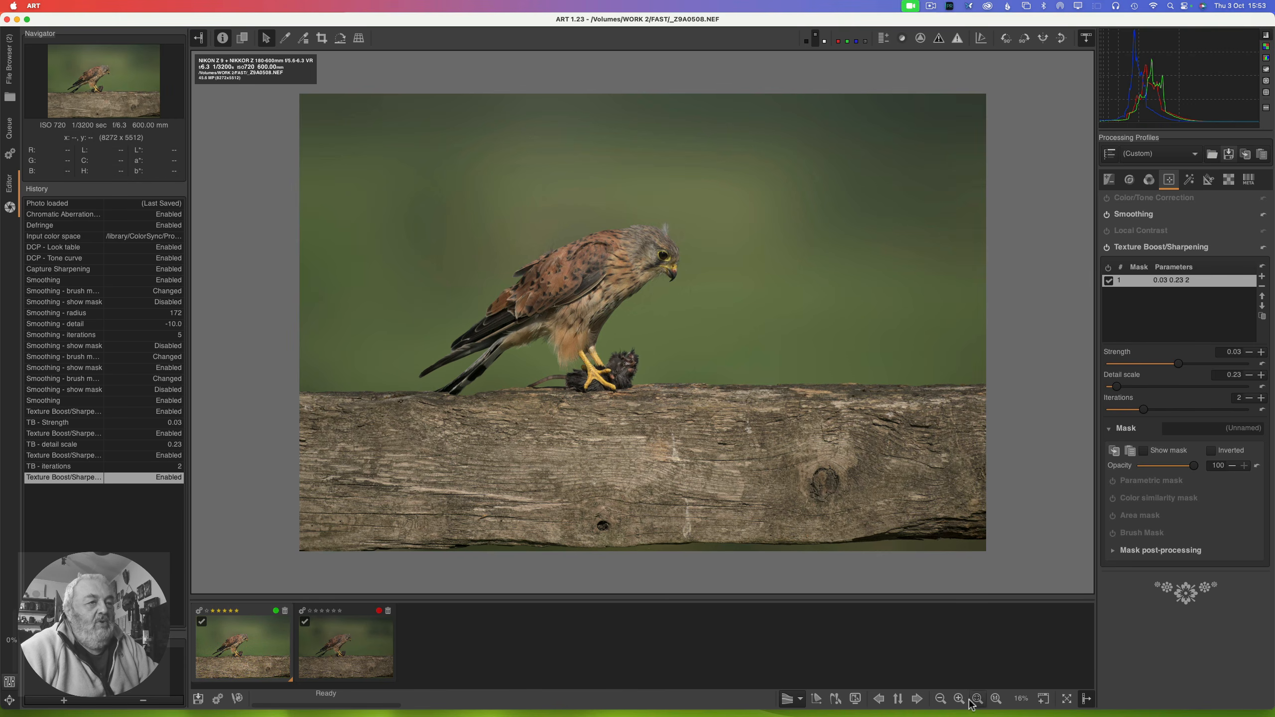
# Step: Examine the kestrel's head and the background above its back at 100%
pyautogui.click(996, 700)
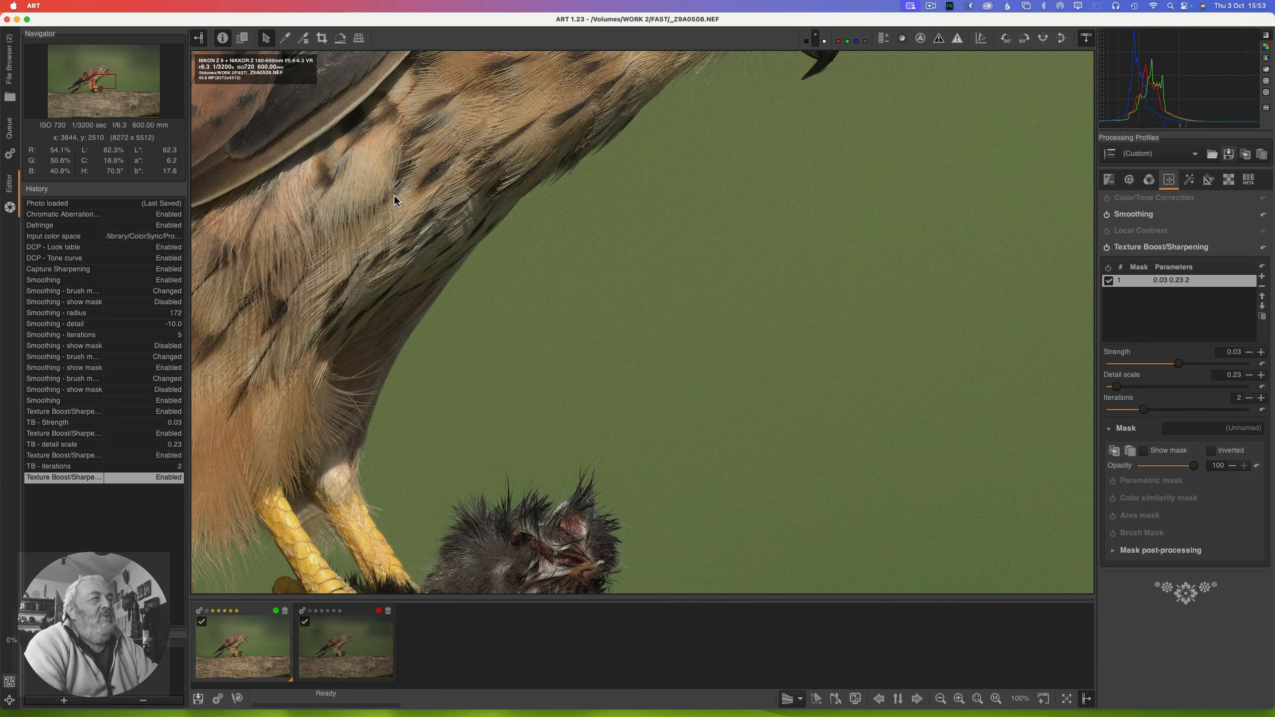
pyautogui.moveTo(109, 78); pyautogui.dragTo(105, 65)
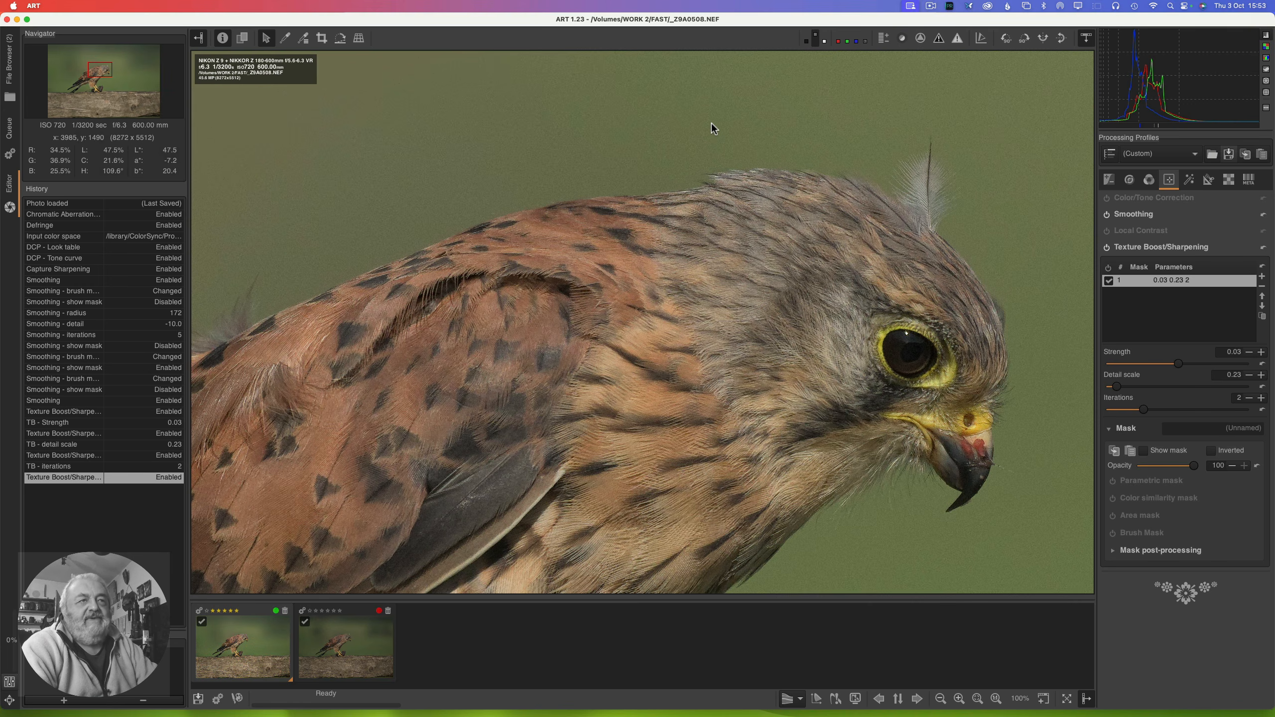
# Step: Enable the brush mask for Texture Boost/Sharpening, open its settings and activate brush drawing
pyautogui.click(1111, 535)
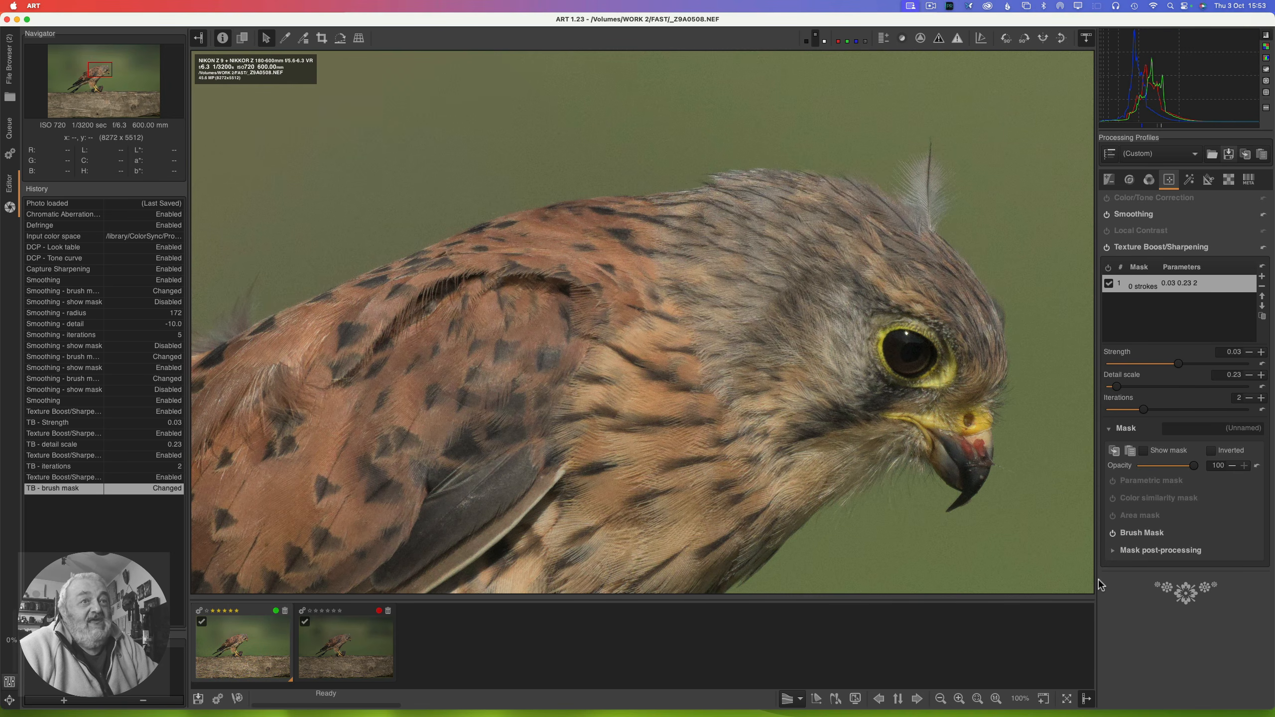
pyautogui.click(1152, 532)
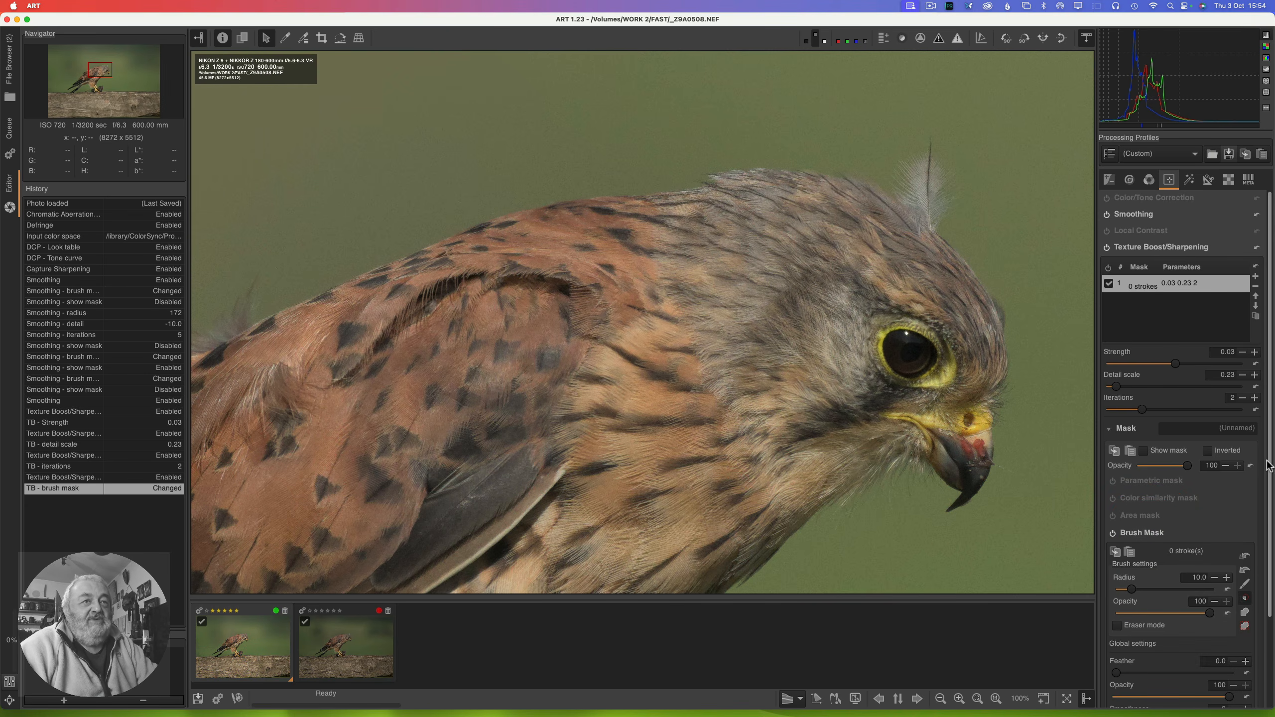
pyautogui.moveTo(1268, 466); pyautogui.dragTo(1255, 579)
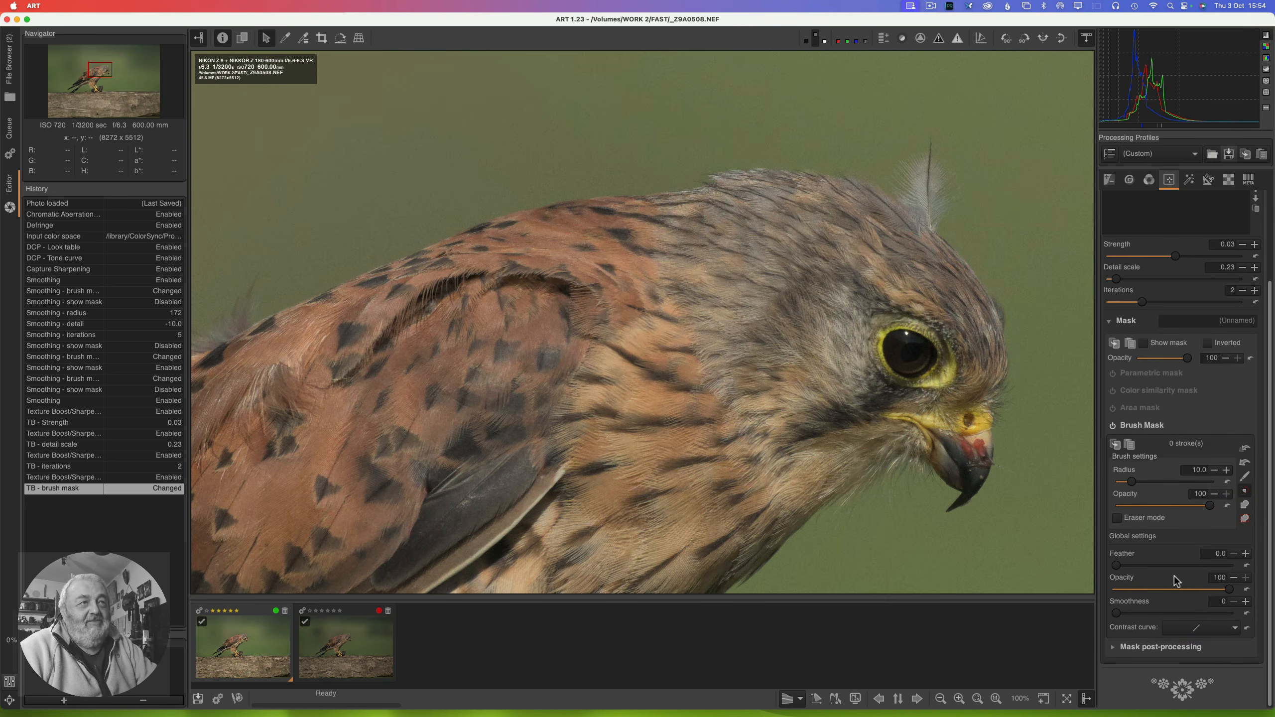
pyautogui.click(1247, 478)
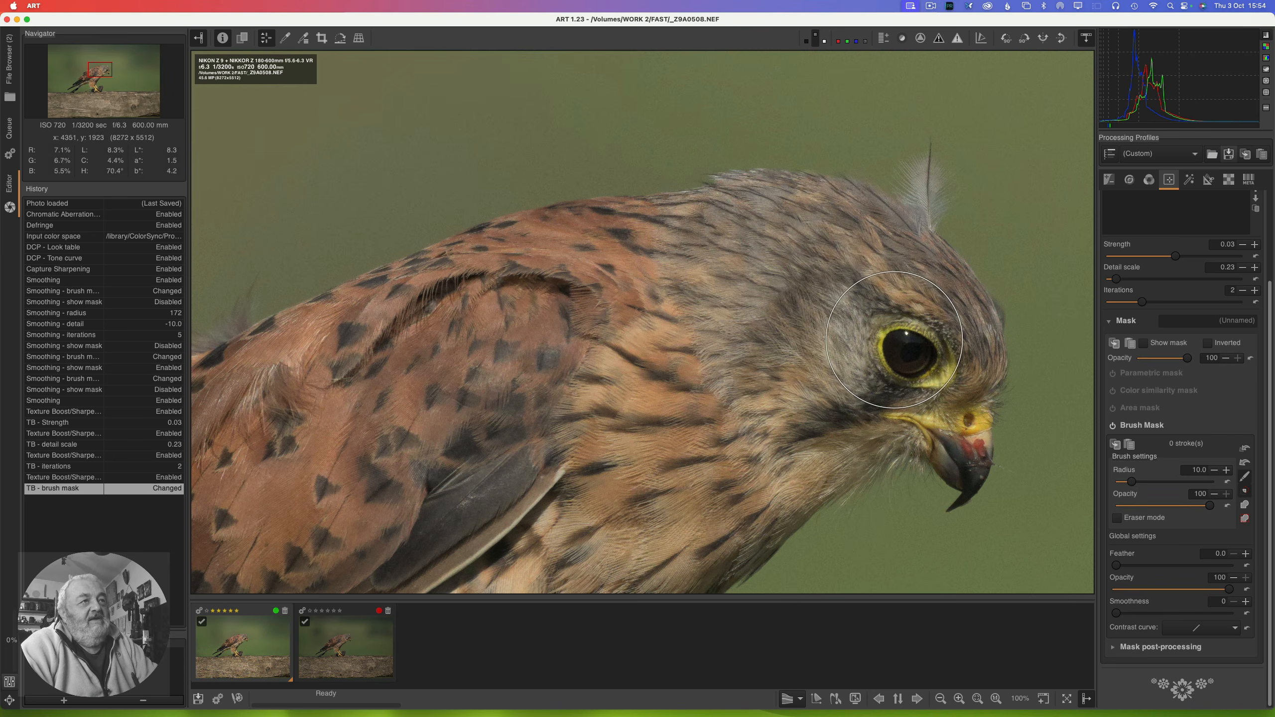
# Step: Paint the texture mask over the kestrel's head, neck, back and breast with a brush radius of 10
pyautogui.click(902, 342)
pyautogui.moveTo(900, 342)
pyautogui.mouseDown()
pyautogui.moveTo(817, 291)
pyautogui.moveTo(750, 284)
pyautogui.moveTo(650, 294)
pyautogui.mouseUp()
pyautogui.moveTo(800, 262)
pyautogui.mouseDown()
pyautogui.moveTo(854, 268)
pyautogui.moveTo(798, 260)
pyautogui.mouseUp()
pyautogui.moveTo(758, 259)
pyautogui.mouseDown()
pyautogui.moveTo(778, 249)
pyautogui.moveTo(760, 259)
pyautogui.mouseUp()
pyautogui.moveTo(898, 307)
pyautogui.mouseDown()
pyautogui.moveTo(882, 349)
pyautogui.moveTo(928, 347)
pyautogui.moveTo(889, 364)
pyautogui.moveTo(917, 375)
pyautogui.moveTo(864, 377)
pyautogui.mouseUp()
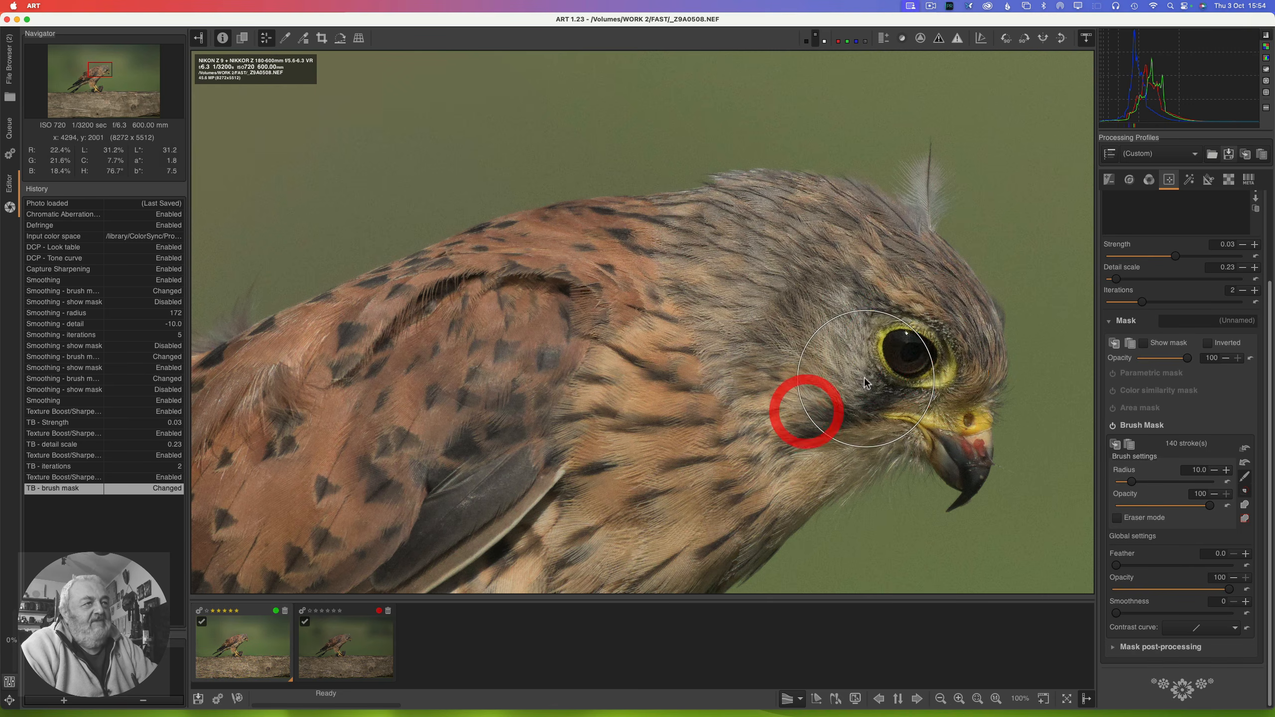
pyautogui.moveTo(808, 407)
pyautogui.mouseDown()
pyautogui.moveTo(762, 400)
pyautogui.moveTo(754, 438)
pyautogui.mouseUp()
pyautogui.moveTo(586, 347)
pyautogui.mouseDown()
pyautogui.moveTo(513, 353)
pyautogui.moveTo(283, 437)
pyautogui.mouseUp()
pyautogui.moveTo(312, 410); pyautogui.dragTo(275, 467)
pyautogui.moveTo(522, 446)
pyautogui.mouseDown()
pyautogui.moveTo(535, 478)
pyautogui.moveTo(625, 475)
pyautogui.moveTo(597, 484)
pyautogui.moveTo(690, 447)
pyautogui.mouseUp()
pyautogui.moveTo(626, 377)
pyautogui.mouseDown()
pyautogui.moveTo(672, 391)
pyautogui.moveTo(719, 326)
pyautogui.moveTo(771, 314)
pyautogui.moveTo(743, 292)
pyautogui.moveTo(808, 293)
pyautogui.moveTo(793, 278)
pyautogui.moveTo(820, 301)
pyautogui.moveTo(823, 272)
pyautogui.mouseUp()
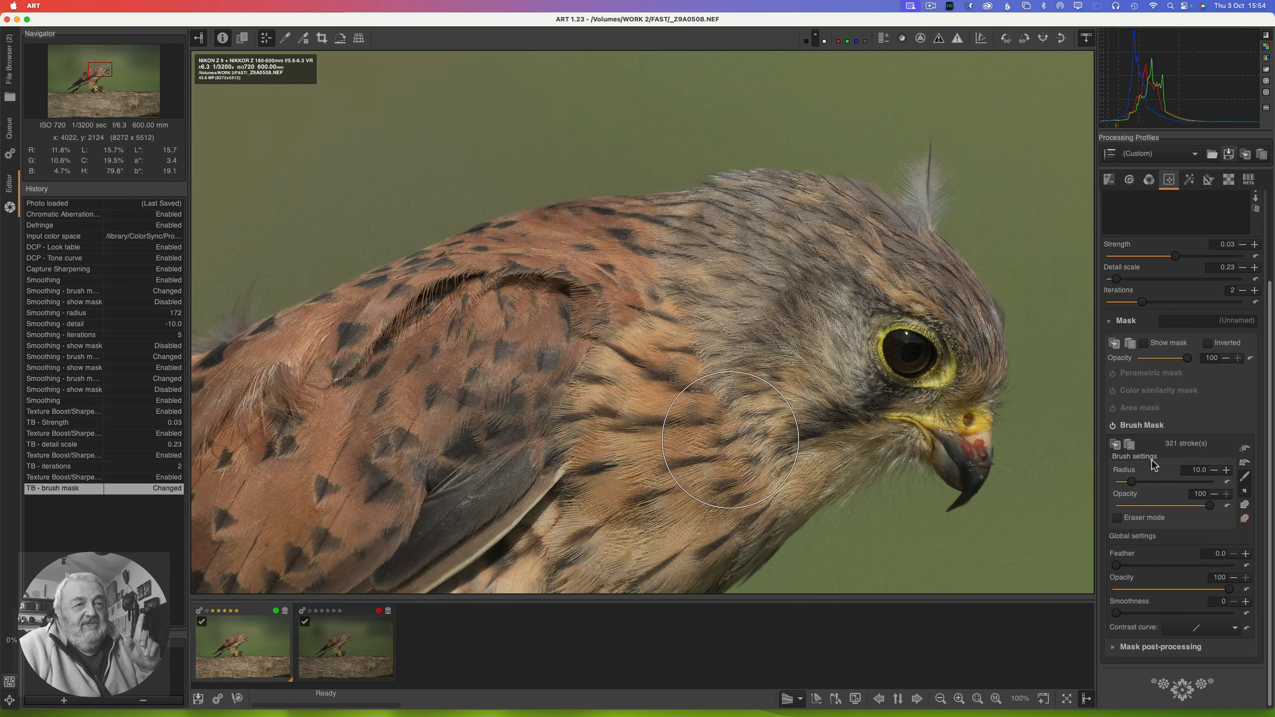
# Step: Display the painted texture mask and soften it with a feather of 2.7 and a smoothness of 4
pyautogui.click(1145, 344)
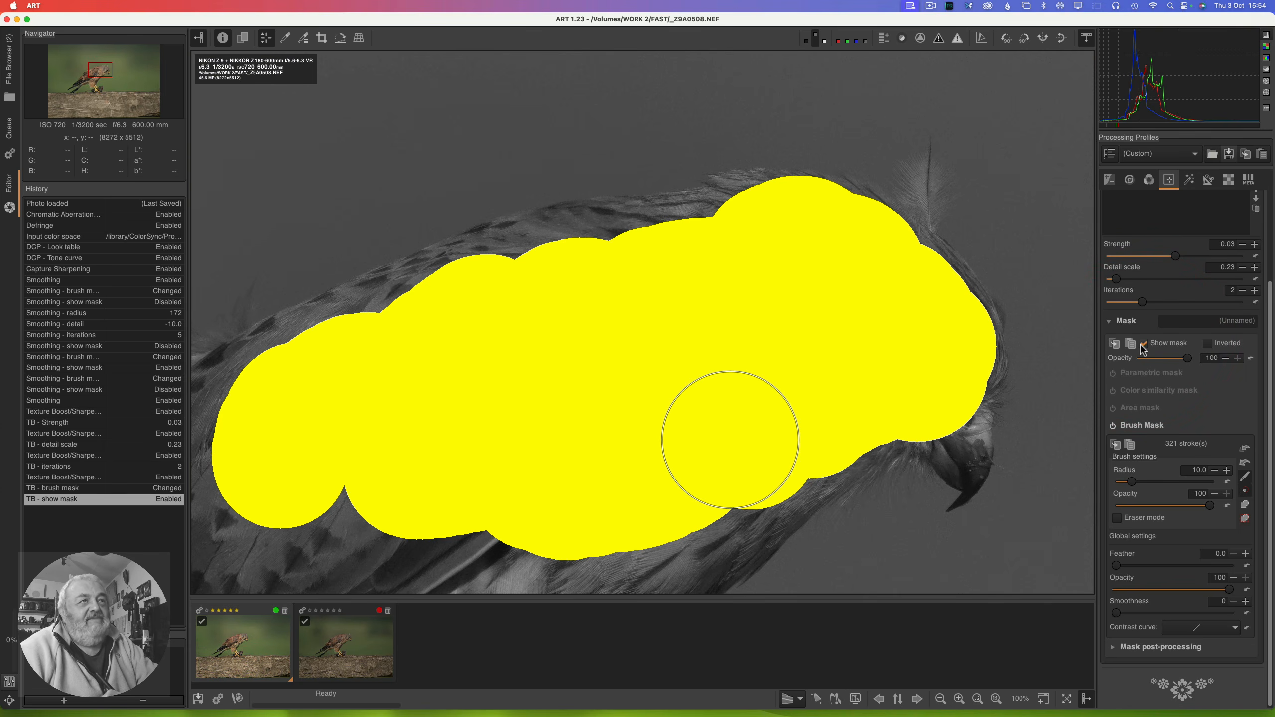
pyautogui.click(1126, 565)
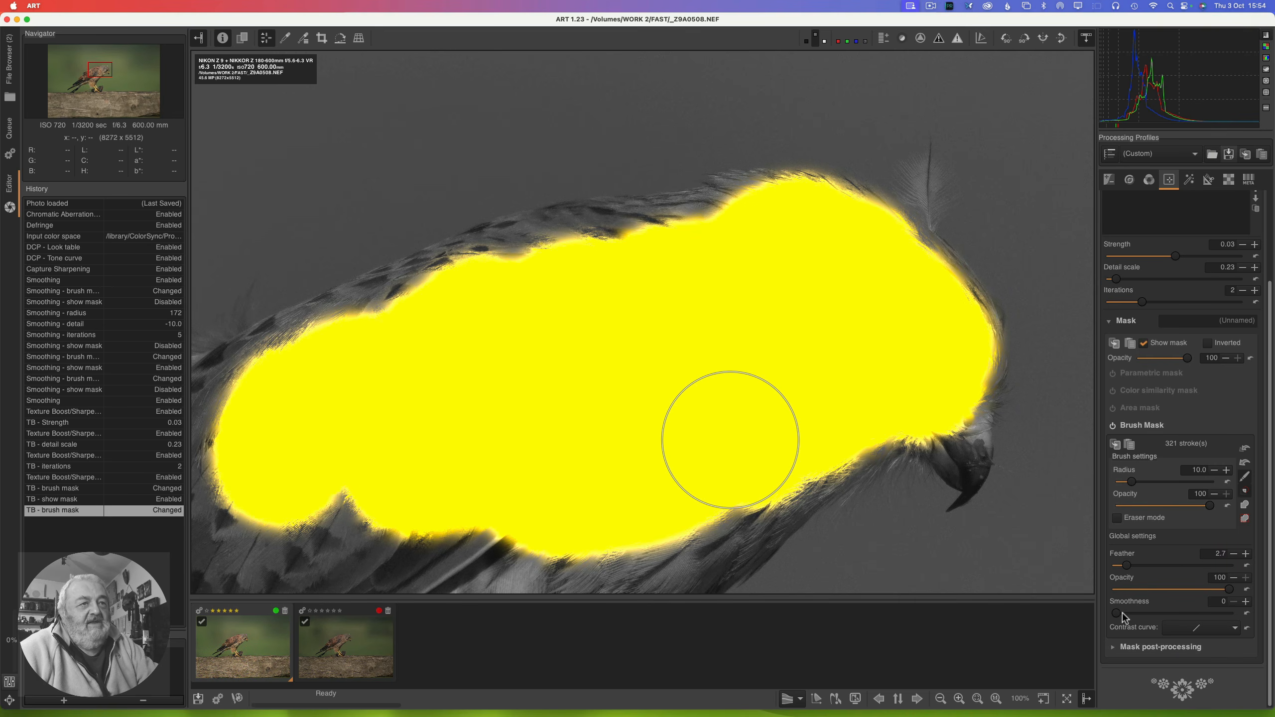
pyautogui.moveTo(1117, 615); pyautogui.dragTo(1132, 615)
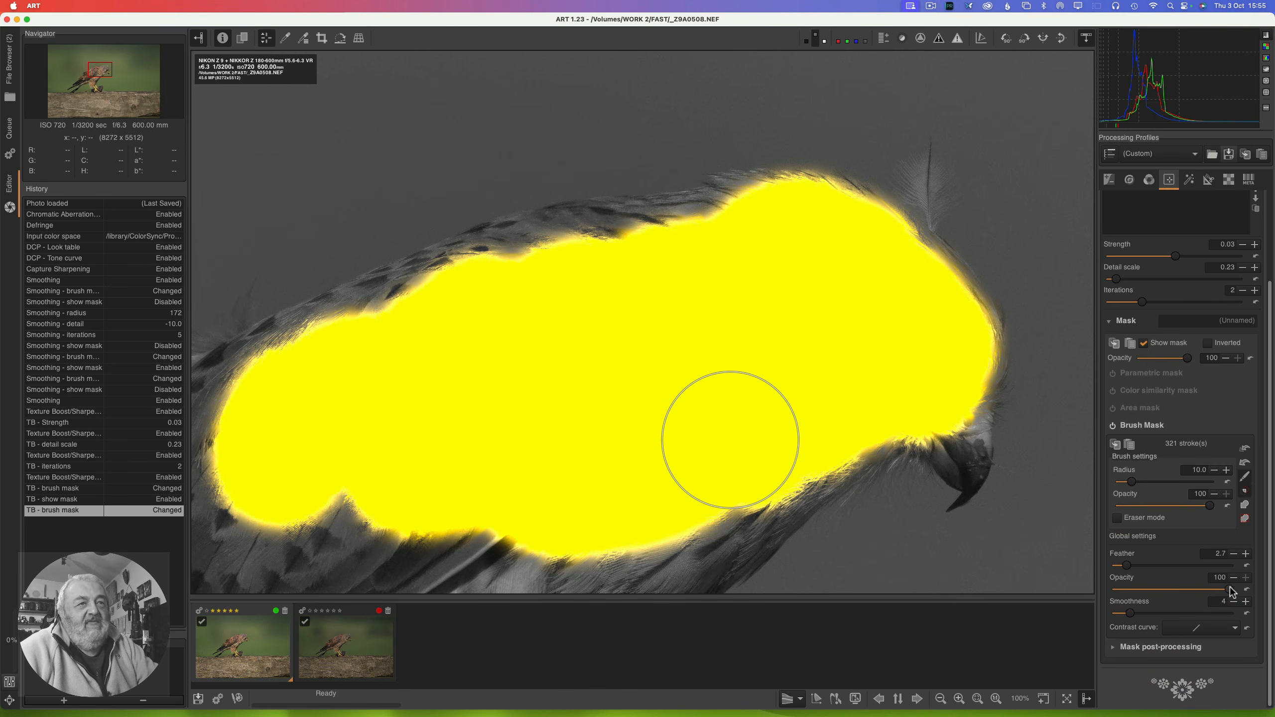
# Step: Set the brush mask opacity to 80 and the overall mask opacity to 66, with the mask overlay hidden
pyautogui.moveTo(1229, 589); pyautogui.dragTo(1205, 592)
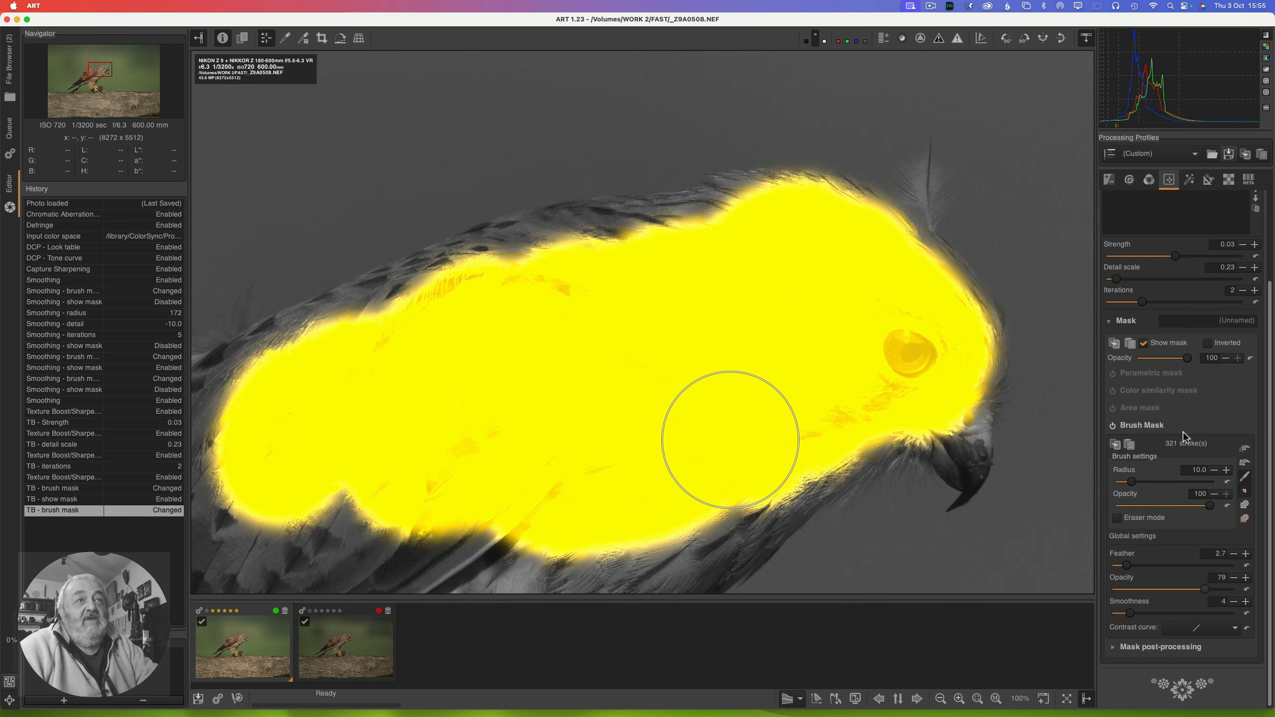
pyautogui.moveTo(1186, 359); pyautogui.dragTo(1180, 359)
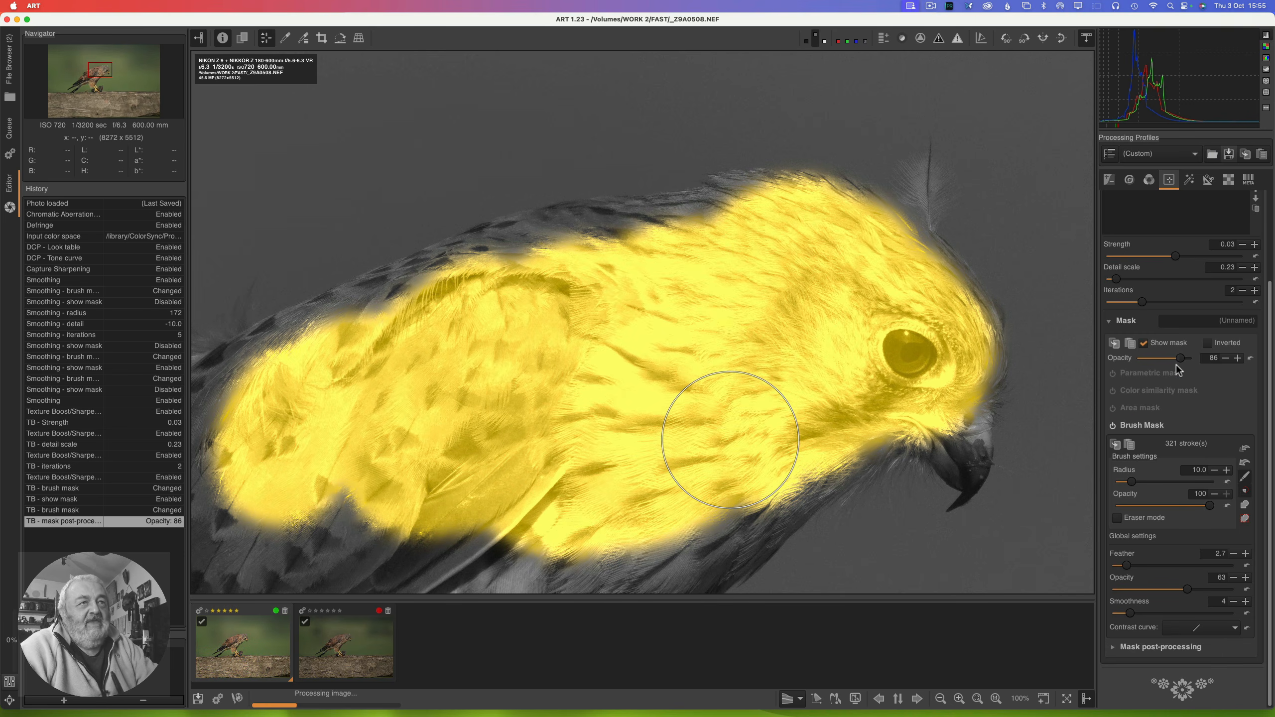
pyautogui.click(1143, 343)
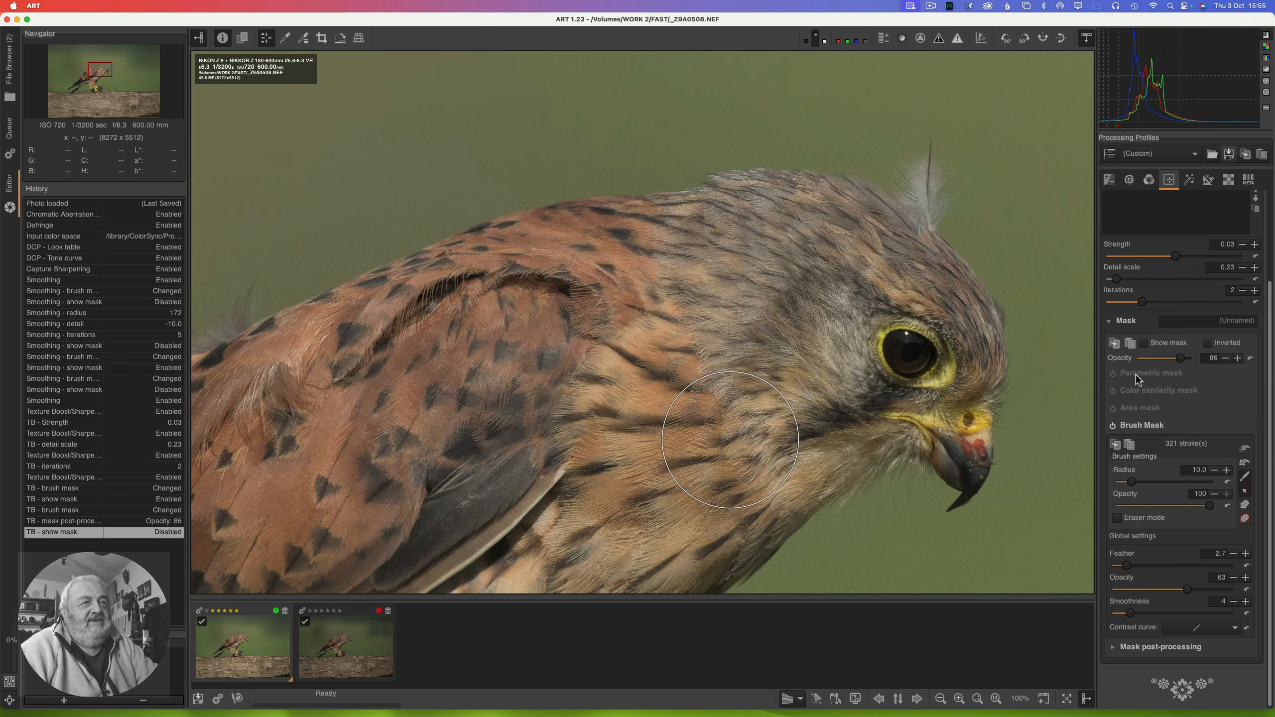
pyautogui.moveTo(1180, 359)
pyautogui.mouseDown()
pyautogui.moveTo(1120, 360)
pyautogui.moveTo(1169, 361)
pyautogui.moveTo(1172, 446)
pyautogui.mouseUp()
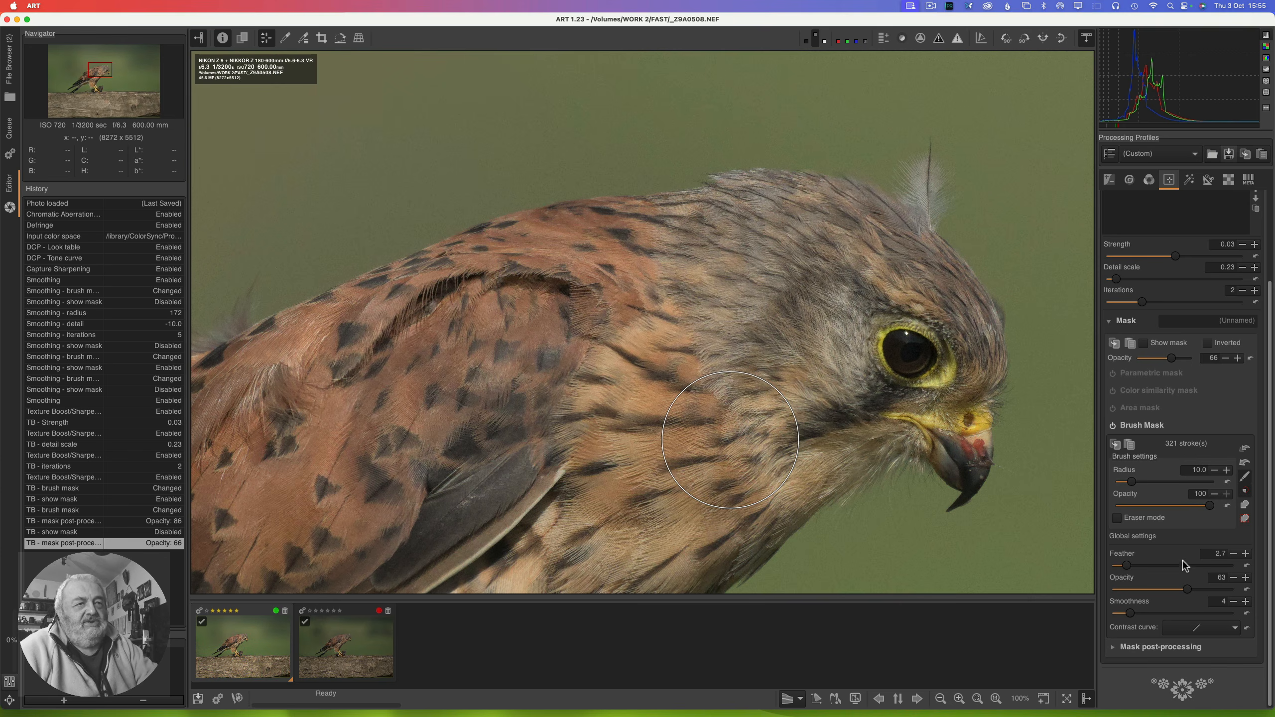
pyautogui.moveTo(1186, 592); pyautogui.dragTo(1205, 588)
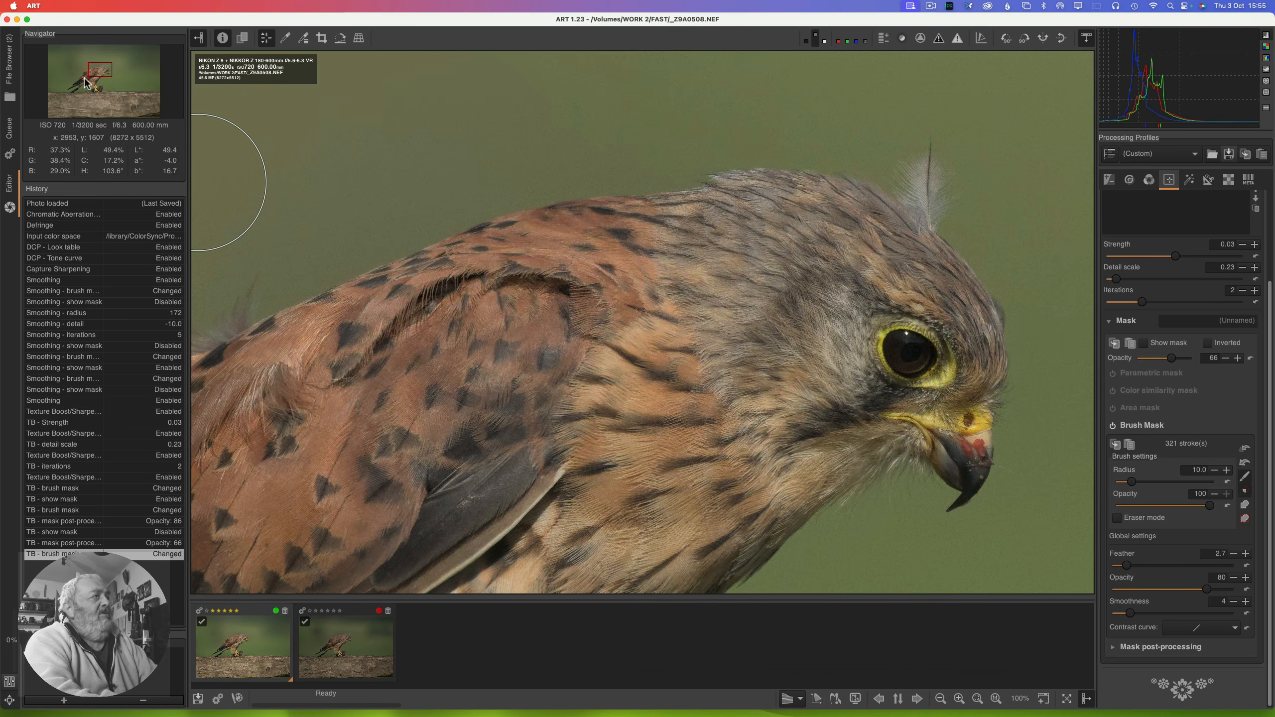
# Step: Extend the texture mask over the kestrel's belly and thigh feathers above the legs
pyautogui.moveTo(85, 83); pyautogui.dragTo(92, 86)
pyautogui.moveTo(94, 91); pyautogui.dragTo(93, 93)
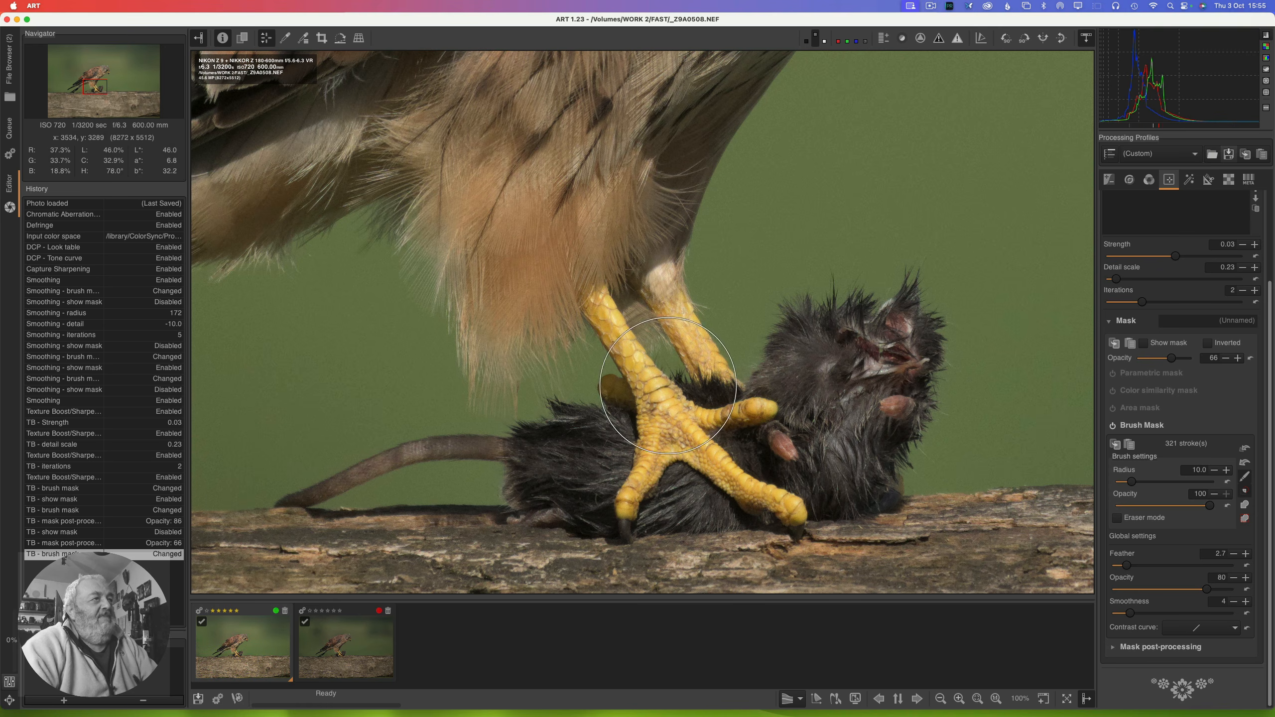
pyautogui.moveTo(587, 179)
pyautogui.mouseDown()
pyautogui.moveTo(575, 199)
pyautogui.moveTo(564, 163)
pyautogui.moveTo(527, 139)
pyautogui.moveTo(537, 161)
pyautogui.mouseUp()
pyautogui.moveTo(528, 243)
pyautogui.mouseDown()
pyautogui.moveTo(487, 164)
pyautogui.moveTo(494, 187)
pyautogui.mouseUp()
pyautogui.moveTo(533, 275)
pyautogui.mouseDown()
pyautogui.moveTo(521, 215)
pyautogui.moveTo(521, 262)
pyautogui.moveTo(515, 247)
pyautogui.mouseUp()
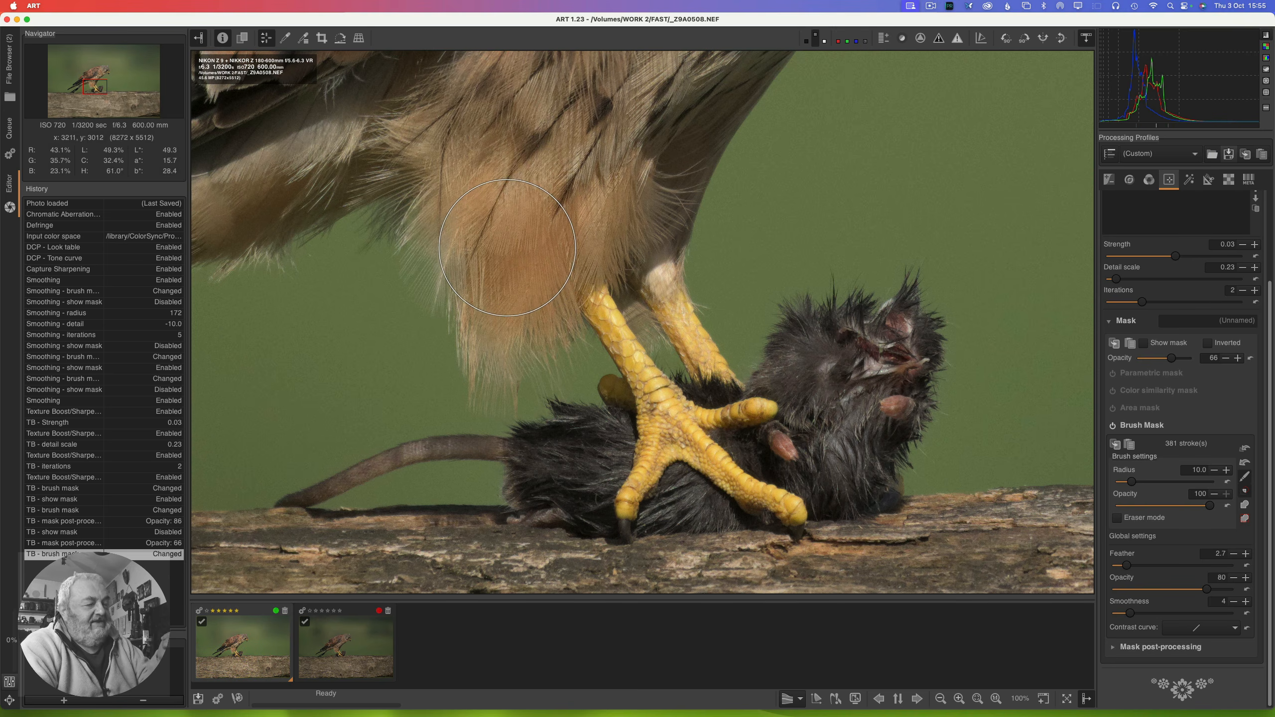
# Step: Reduce the brush radius to 1.2 and paint the mask along the lower thigh feathers around the tops of the legs
pyautogui.click(1124, 483)
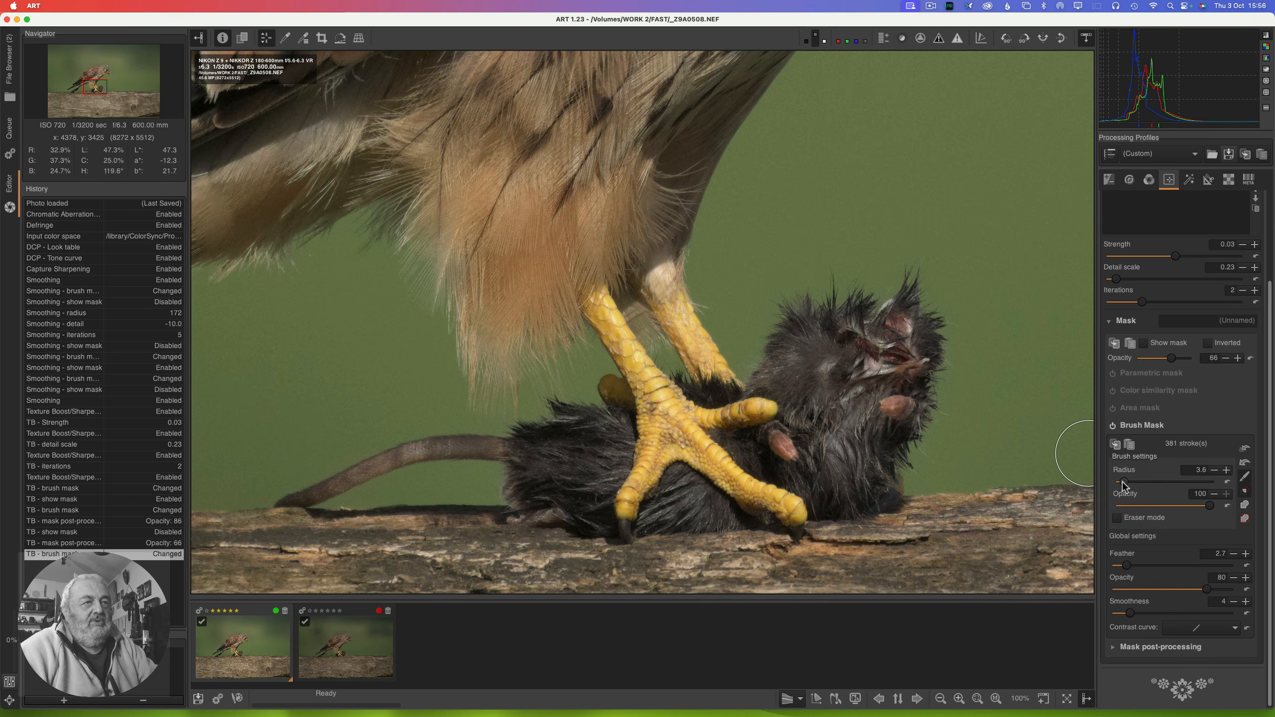
pyautogui.moveTo(1123, 483); pyautogui.dragTo(1119, 483)
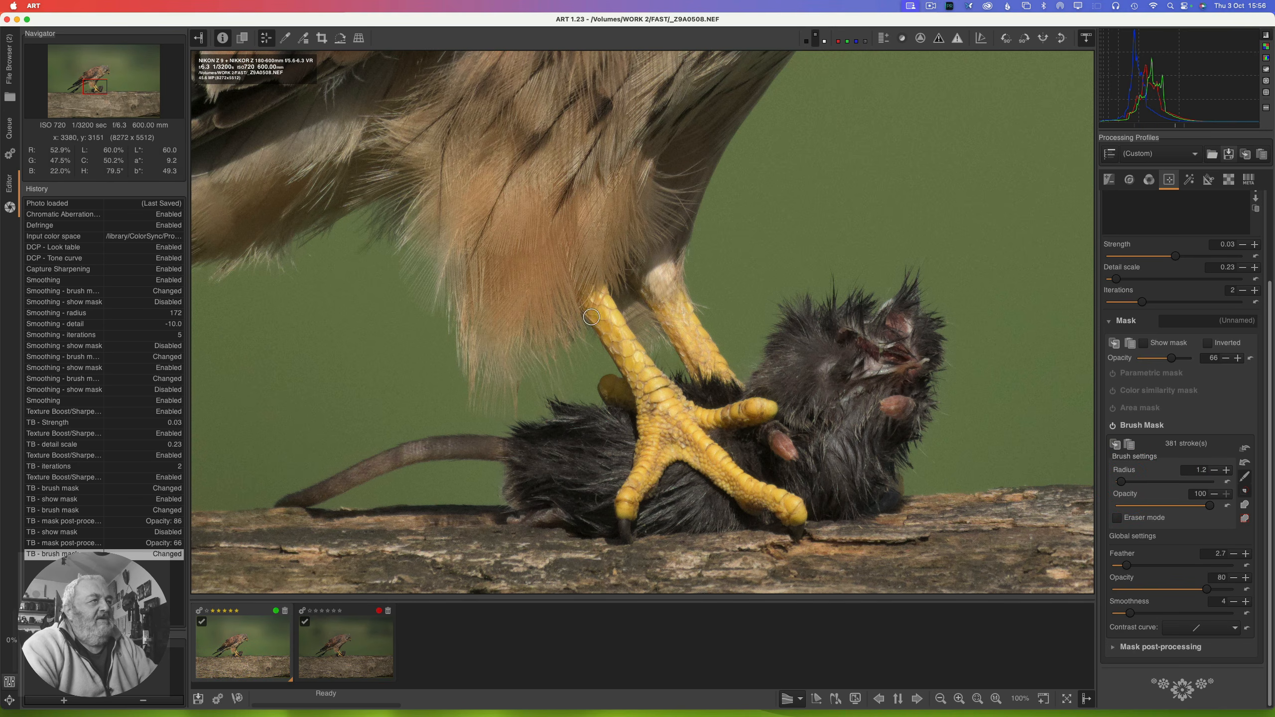
pyautogui.moveTo(495, 341)
pyautogui.mouseDown()
pyautogui.moveTo(469, 371)
pyautogui.moveTo(495, 370)
pyautogui.moveTo(554, 268)
pyautogui.moveTo(569, 294)
pyautogui.moveTo(555, 285)
pyautogui.moveTo(617, 228)
pyautogui.moveTo(603, 251)
pyautogui.moveTo(615, 285)
pyautogui.moveTo(660, 261)
pyautogui.mouseUp()
pyautogui.moveTo(651, 193)
pyautogui.mouseDown()
pyautogui.moveTo(662, 227)
pyautogui.moveTo(683, 165)
pyautogui.moveTo(663, 245)
pyautogui.moveTo(676, 193)
pyautogui.moveTo(634, 214)
pyautogui.moveTo(620, 256)
pyautogui.mouseUp()
# Step: Paint the texture mask over the kestrel's front leg, foot and toes
pyautogui.moveTo(600, 298); pyautogui.dragTo(679, 432)
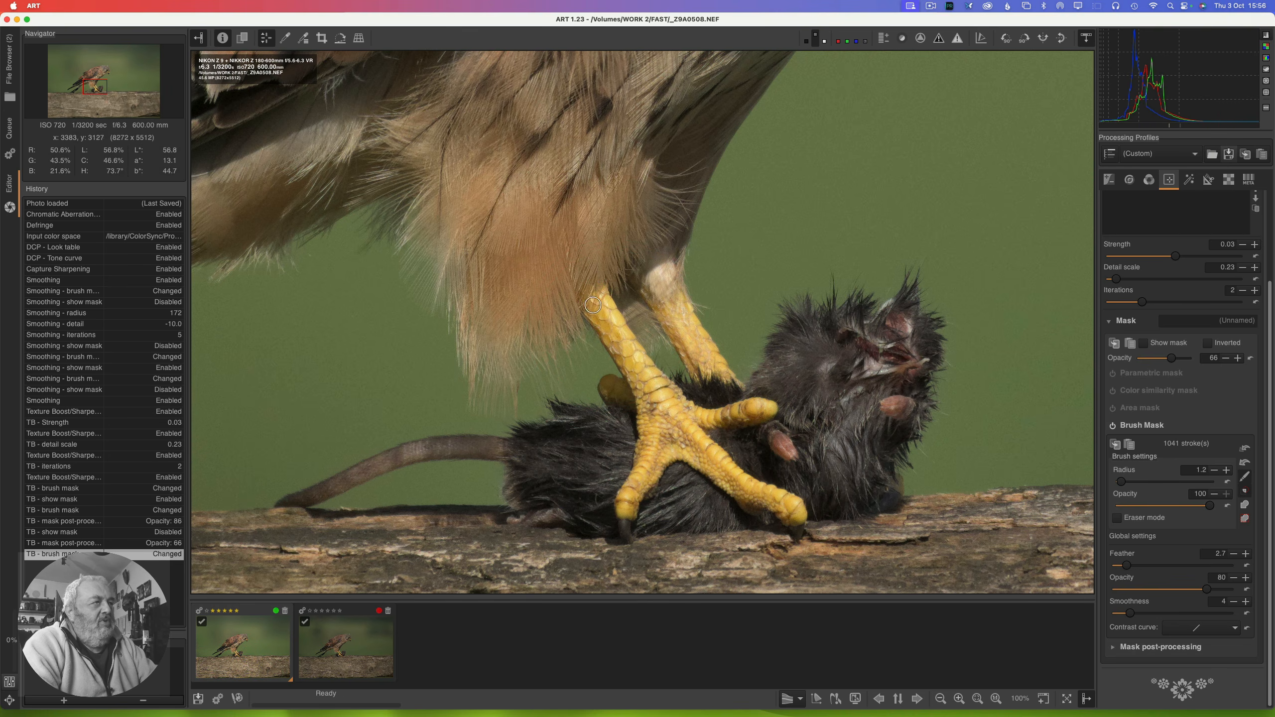
pyautogui.moveTo(591, 302); pyautogui.dragTo(646, 445)
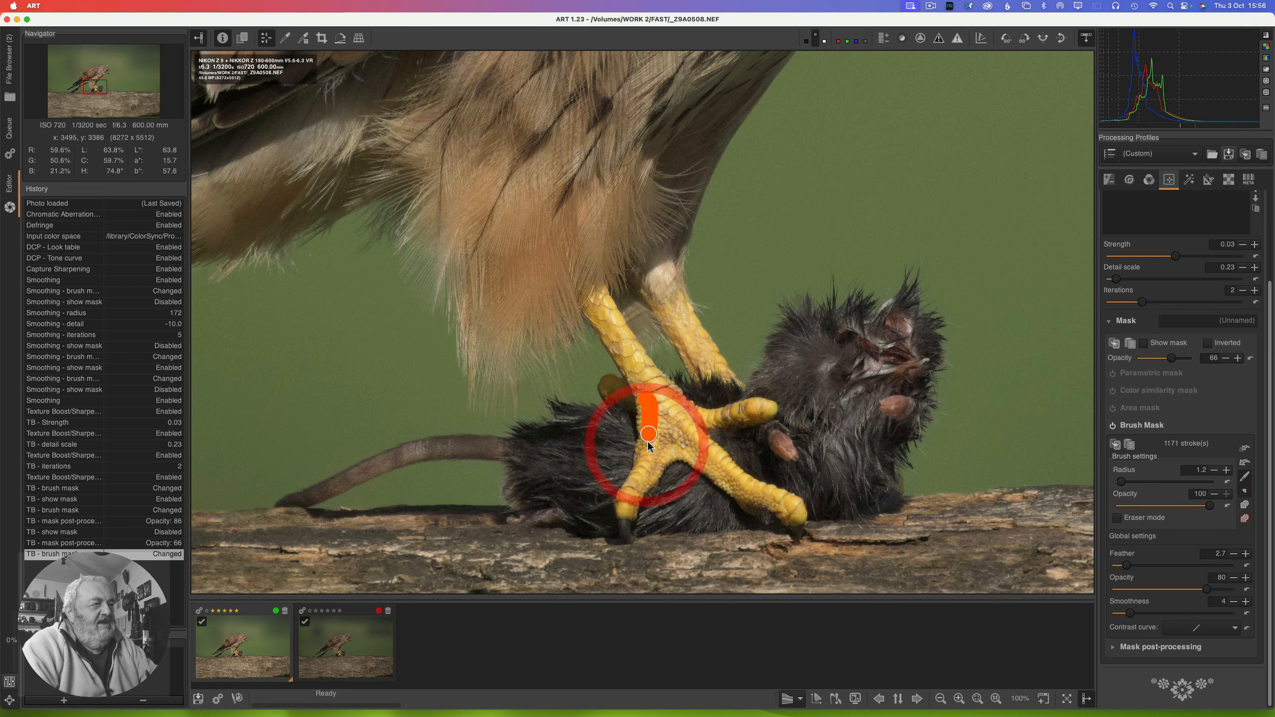
pyautogui.moveTo(645, 402)
pyautogui.mouseDown()
pyautogui.moveTo(645, 455)
pyautogui.moveTo(620, 522)
pyautogui.mouseUp()
pyautogui.moveTo(667, 429)
pyautogui.mouseDown()
pyautogui.moveTo(665, 459)
pyautogui.moveTo(625, 518)
pyautogui.mouseUp()
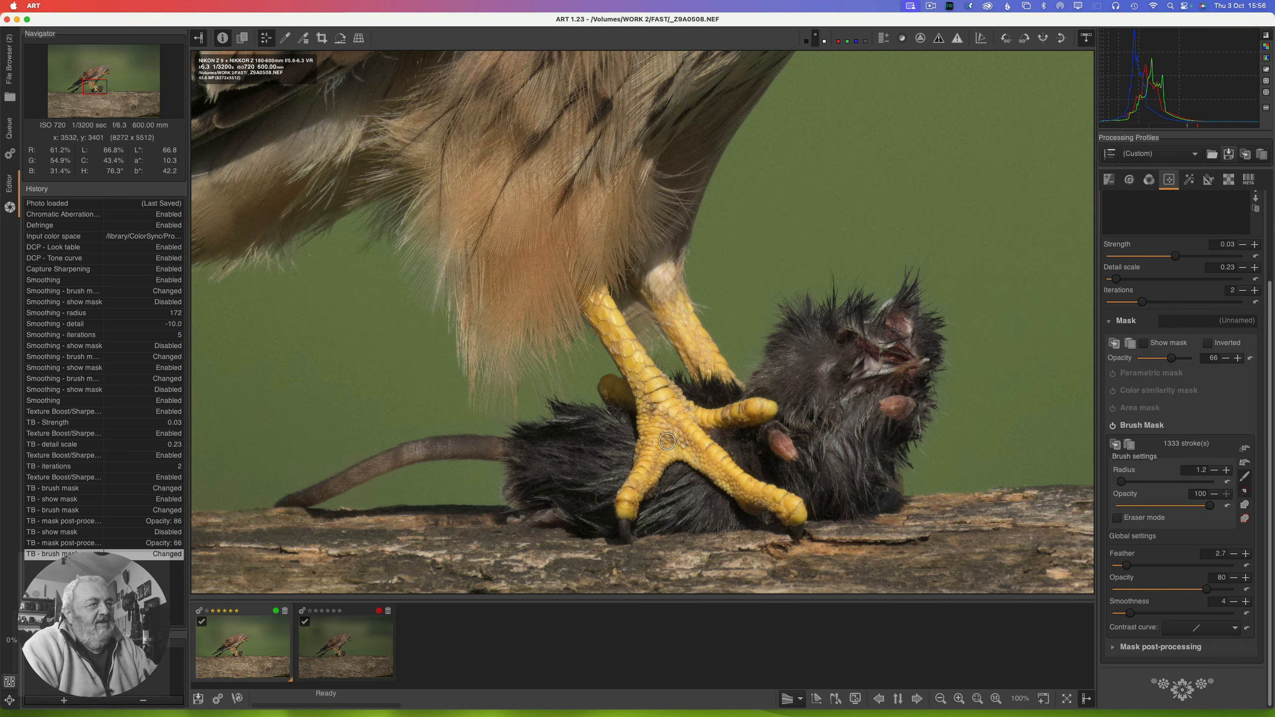
pyautogui.moveTo(660, 396); pyautogui.dragTo(678, 436)
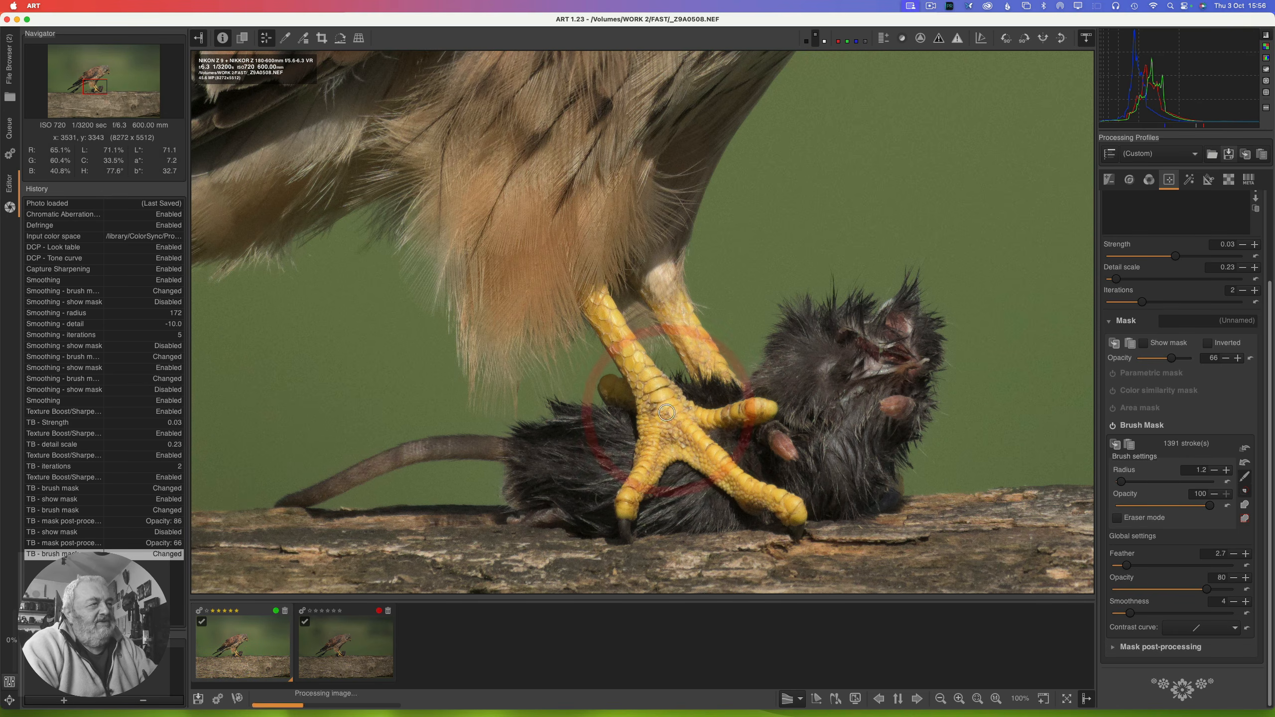
pyautogui.moveTo(641, 358)
pyautogui.mouseDown()
pyautogui.moveTo(663, 389)
pyautogui.moveTo(722, 424)
pyautogui.moveTo(763, 404)
pyautogui.moveTo(688, 427)
pyautogui.moveTo(754, 413)
pyautogui.moveTo(695, 442)
pyautogui.moveTo(748, 489)
pyautogui.moveTo(769, 487)
pyautogui.moveTo(699, 457)
pyautogui.moveTo(773, 511)
pyautogui.mouseUp()
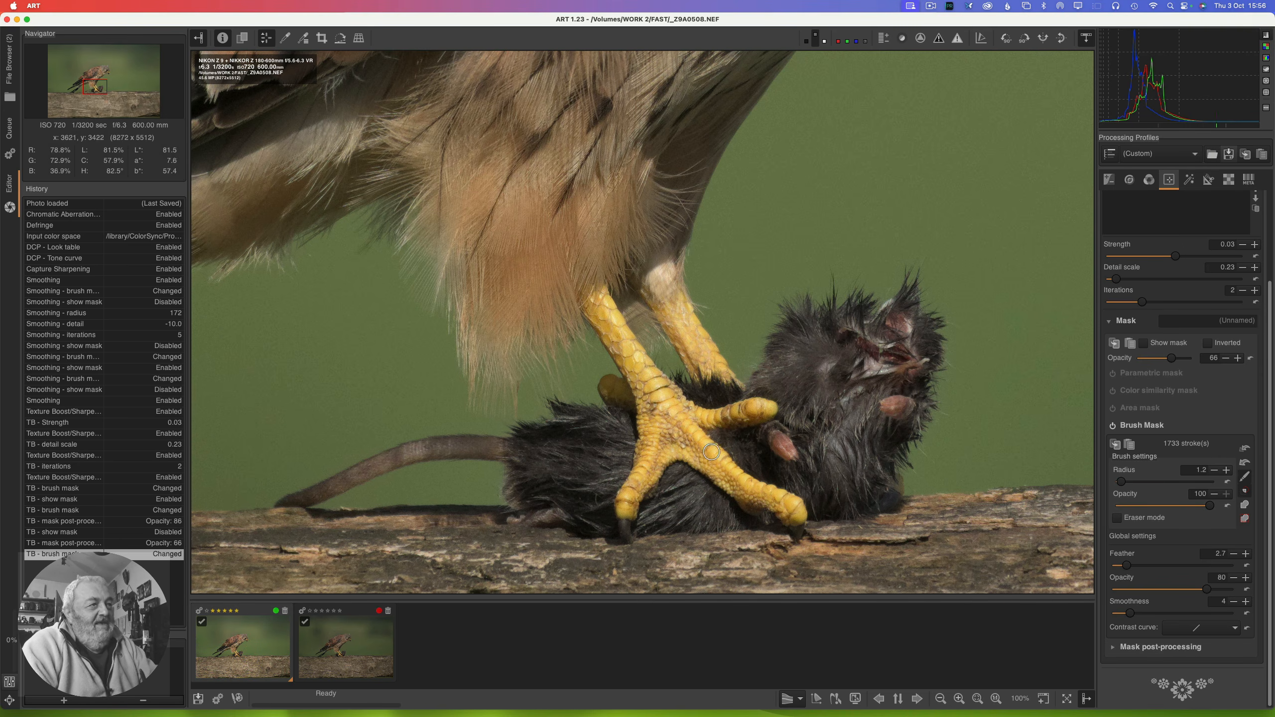
pyautogui.moveTo(701, 442); pyautogui.dragTo(788, 517)
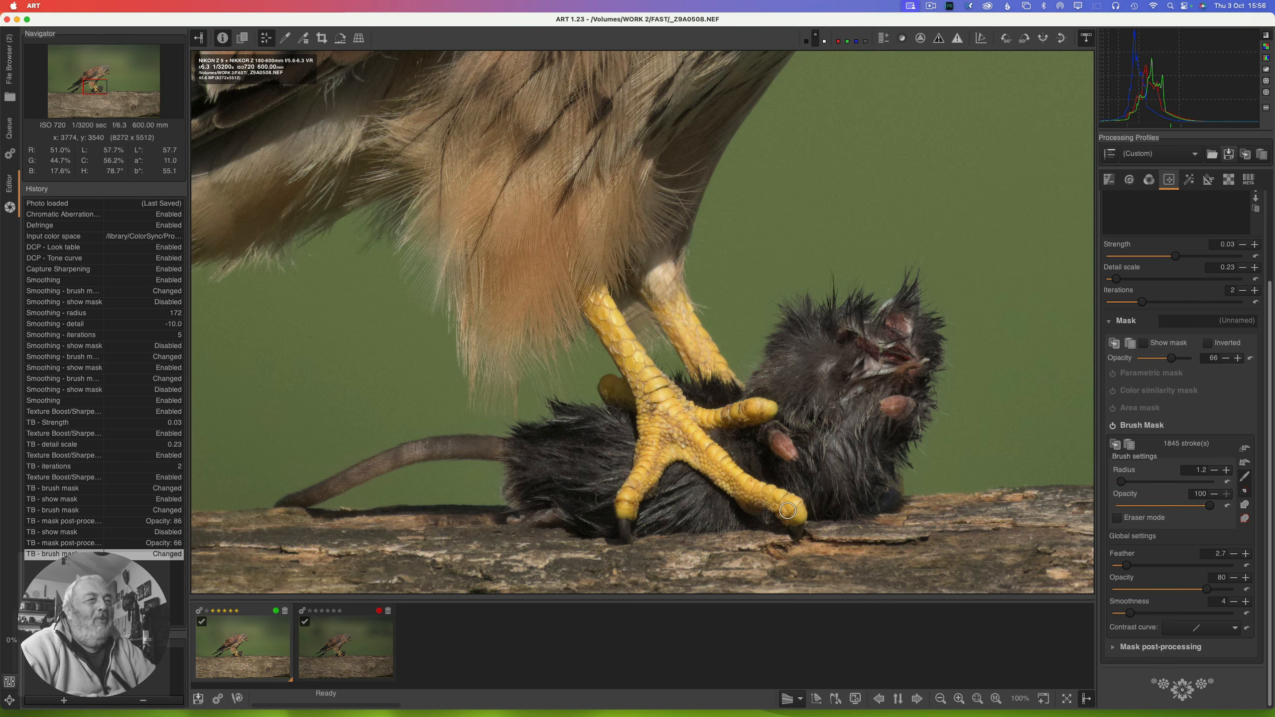
# Step: Paint the texture mask down the length of the kestrel's rear leg
pyautogui.moveTo(662, 285); pyautogui.dragTo(709, 372)
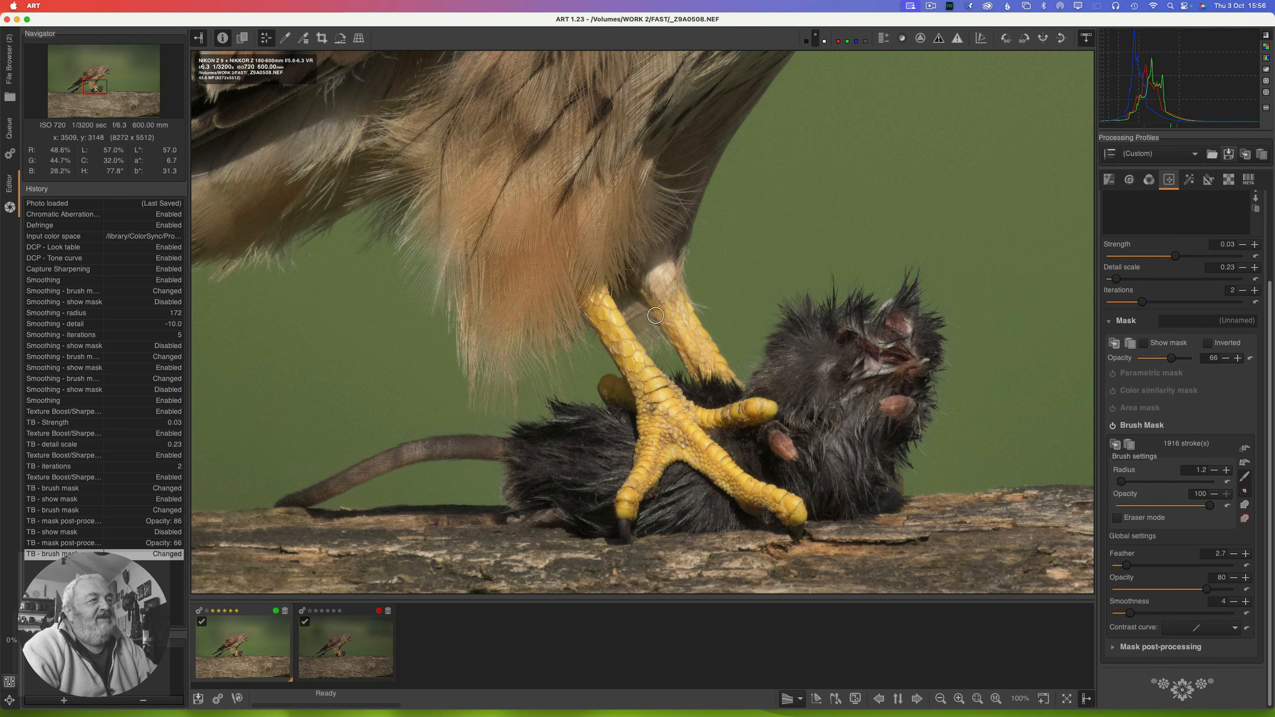
pyautogui.moveTo(654, 282); pyautogui.dragTo(677, 348)
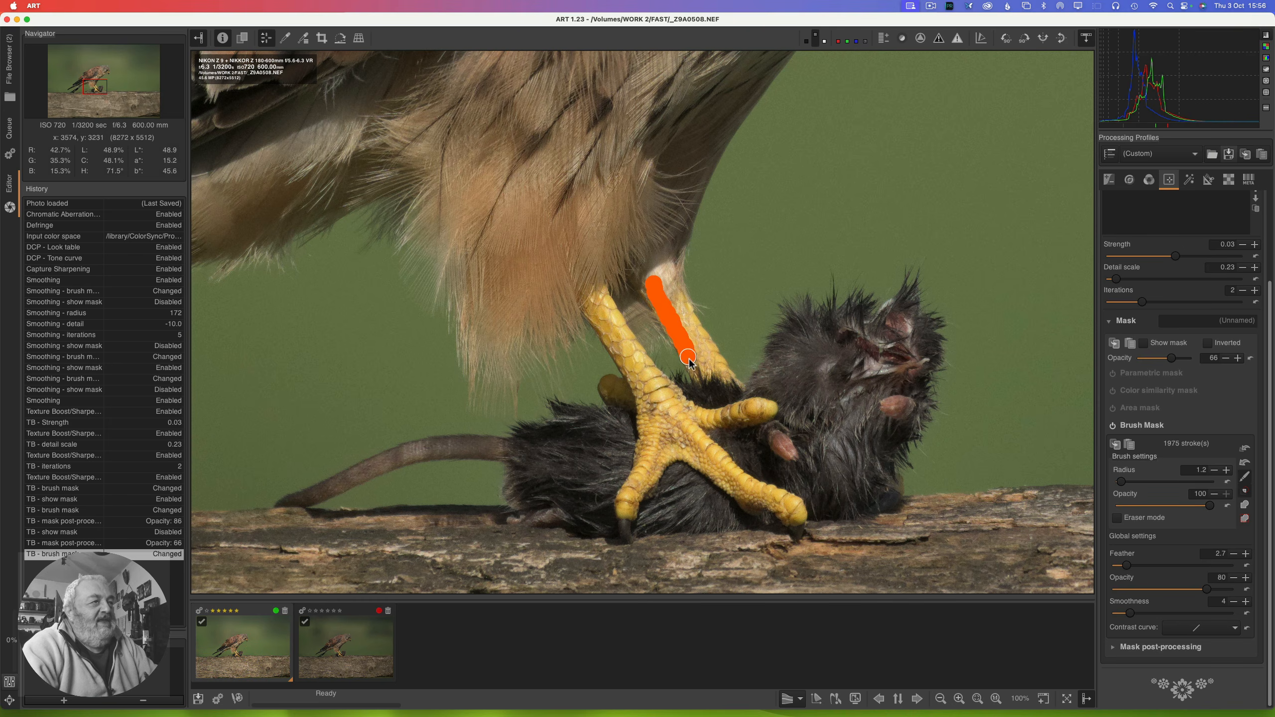
pyautogui.moveTo(666, 291); pyautogui.dragTo(727, 392)
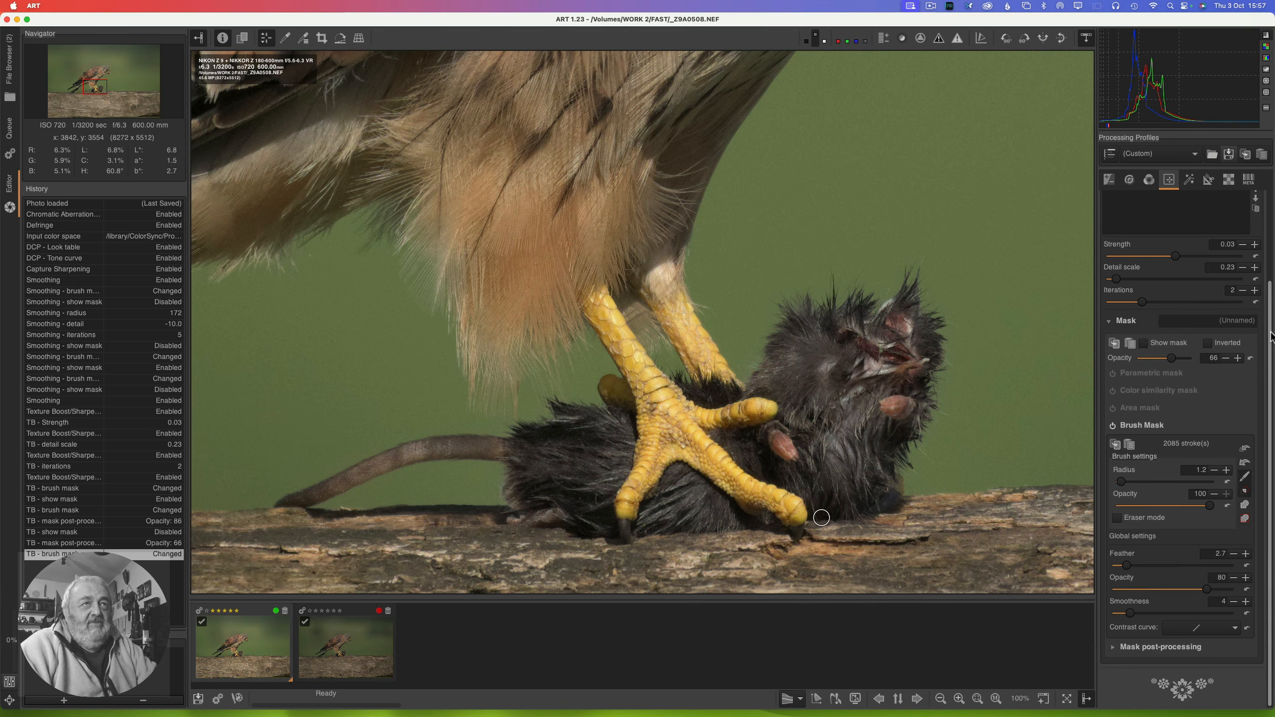
# Step: Add a second, unmasked Texture Boost/Sharpening entry below the brush-masked one
pyautogui.scroll(4, 1263, 311)
pyautogui.click(1256, 280)
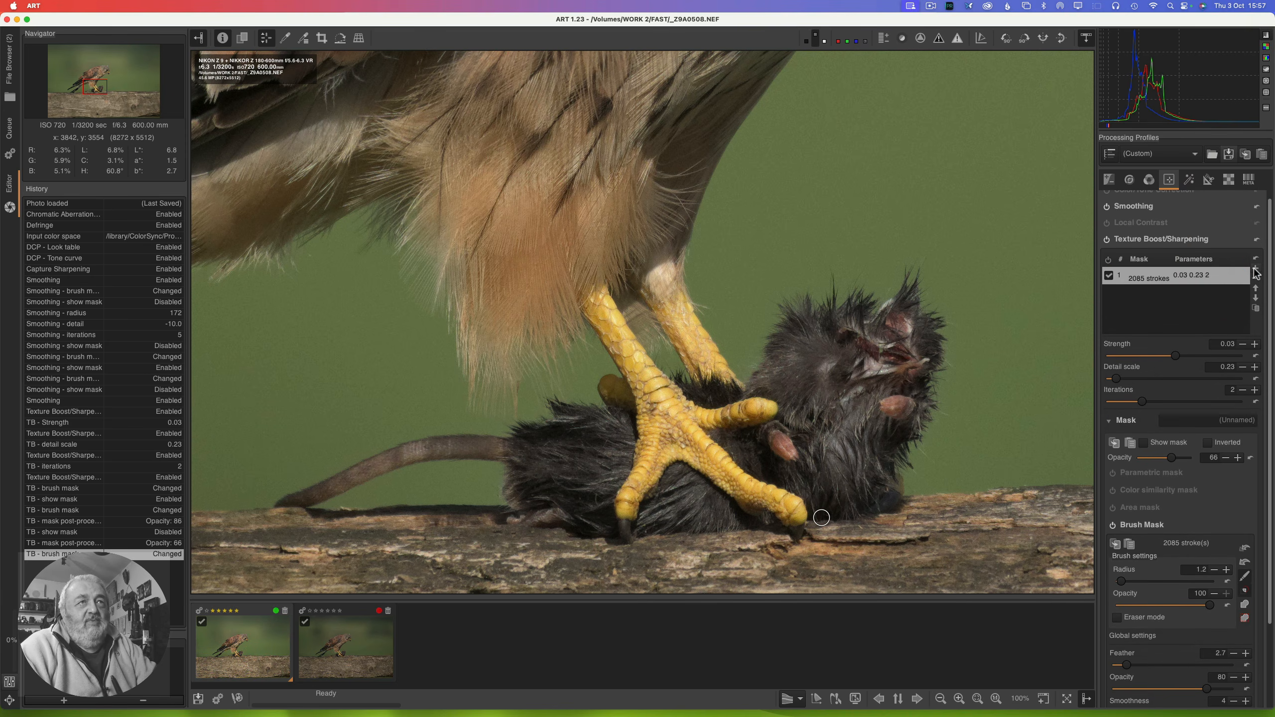
pyautogui.click(1255, 270)
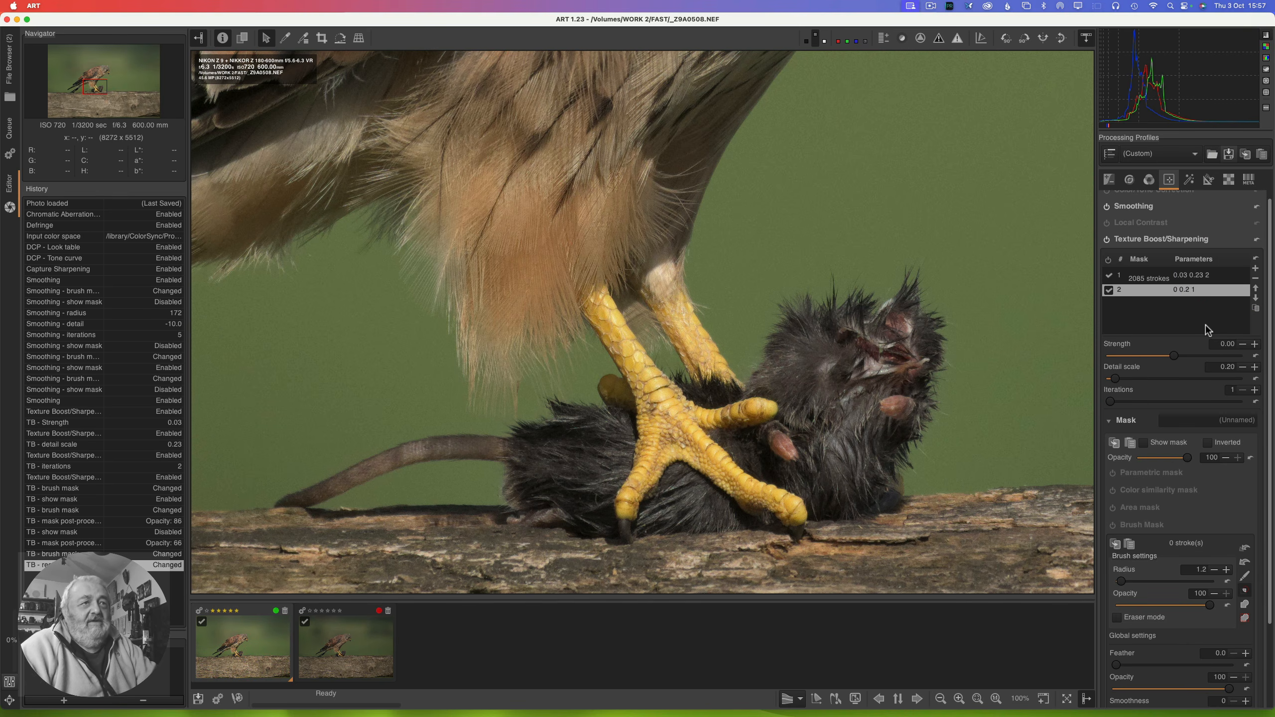
# Step: Set the second texture boost entry to strength 0.04, detail scale 0.60 and 1 iteration, judging the effect on the log
pyautogui.click(1173, 356)
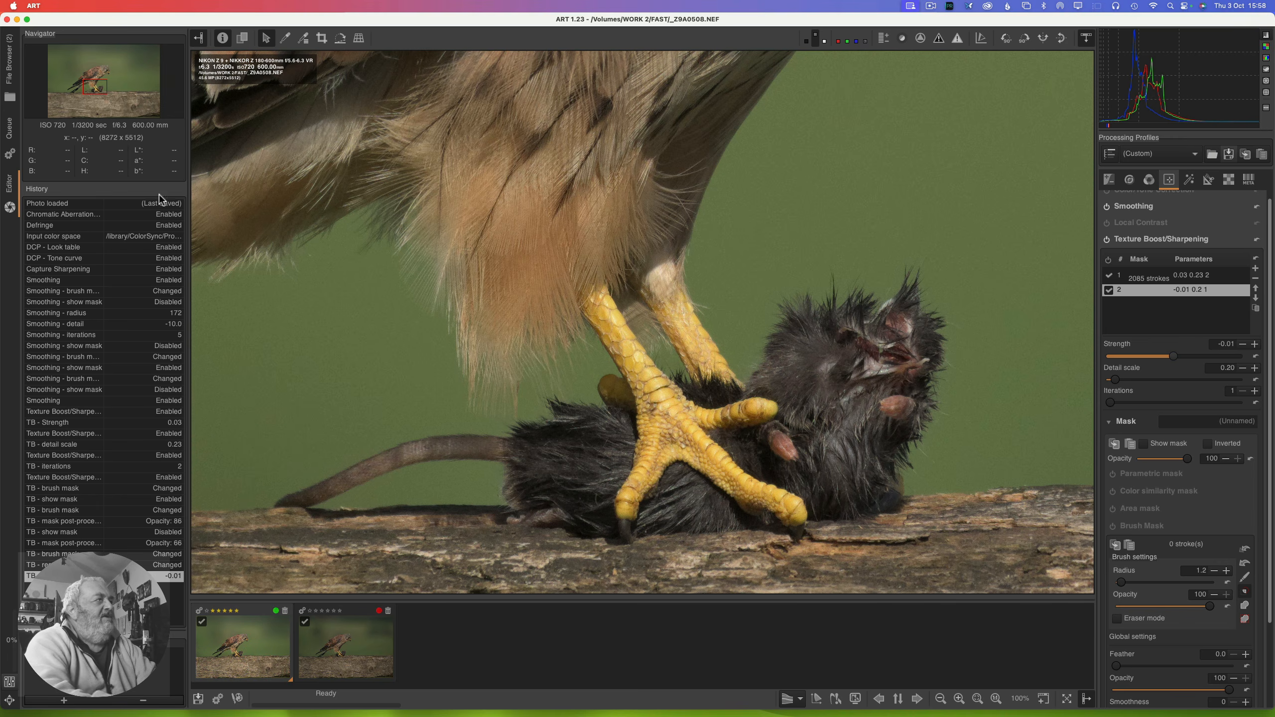
pyautogui.moveTo(91, 89); pyautogui.dragTo(91, 93)
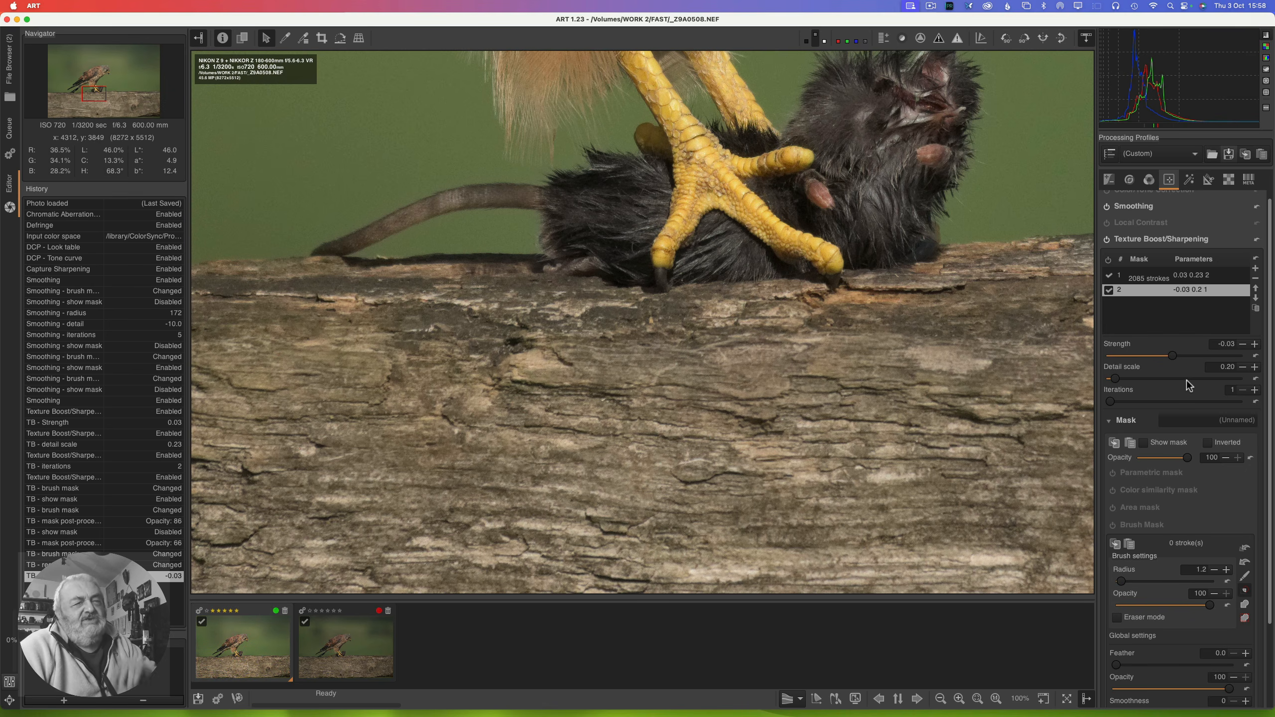
pyautogui.click(1175, 357)
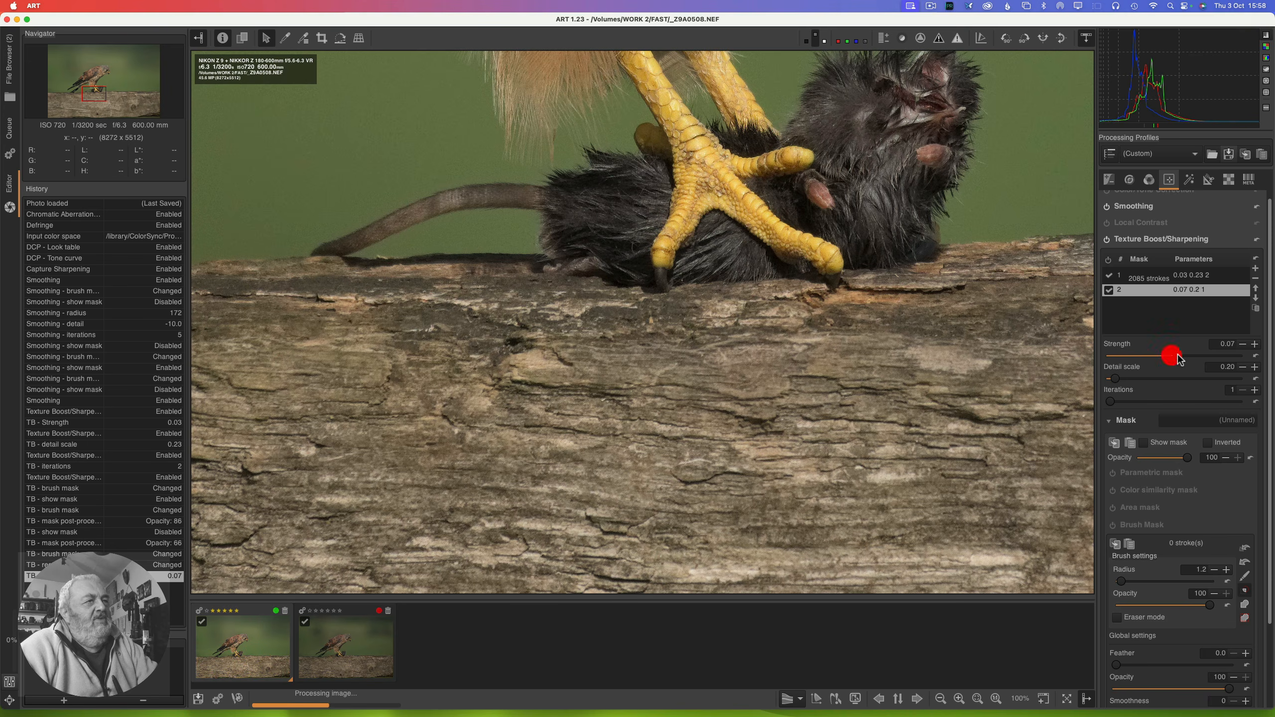
pyautogui.moveTo(1177, 357); pyautogui.dragTo(1132, 377)
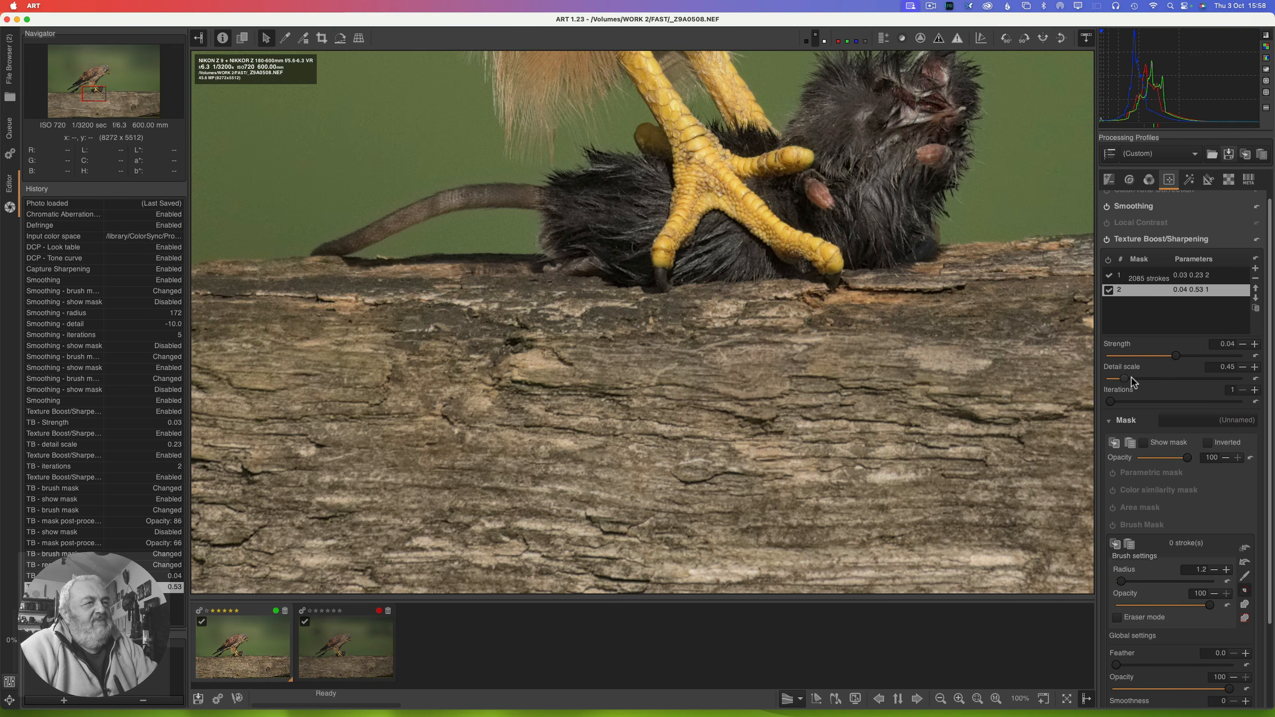
pyautogui.click(1132, 377)
pyautogui.click(1130, 378)
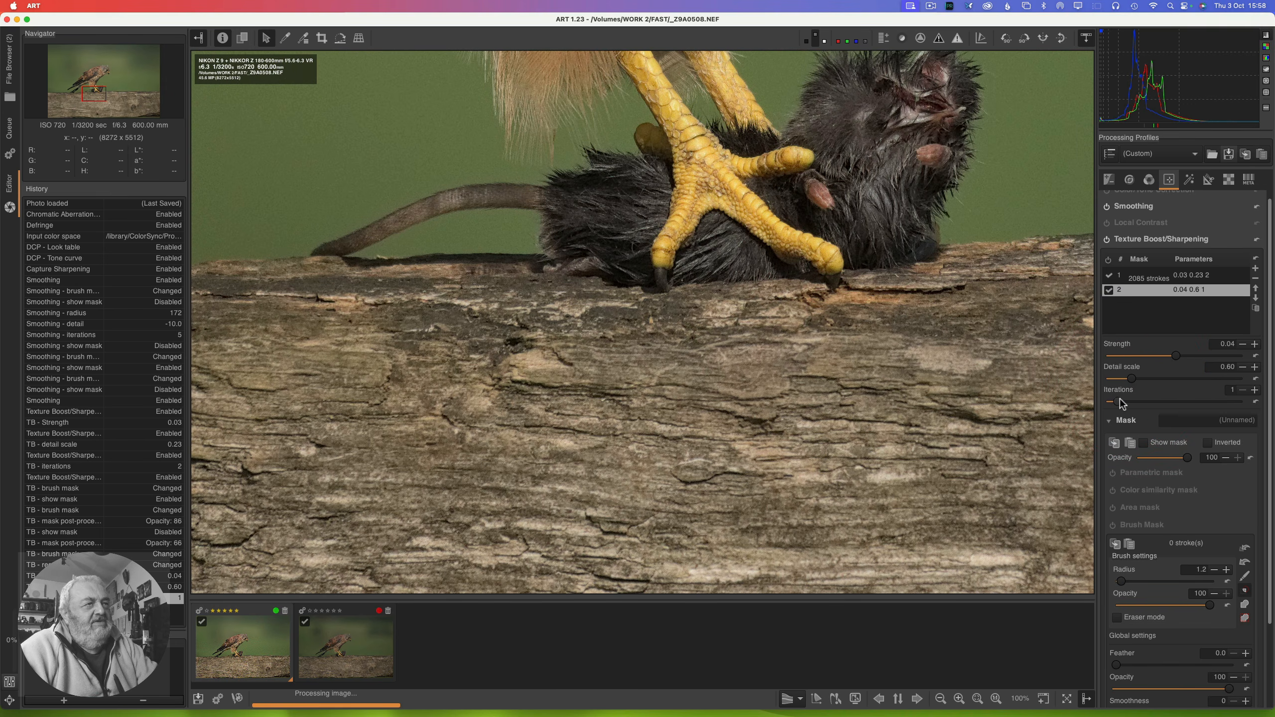
pyautogui.click(1119, 399)
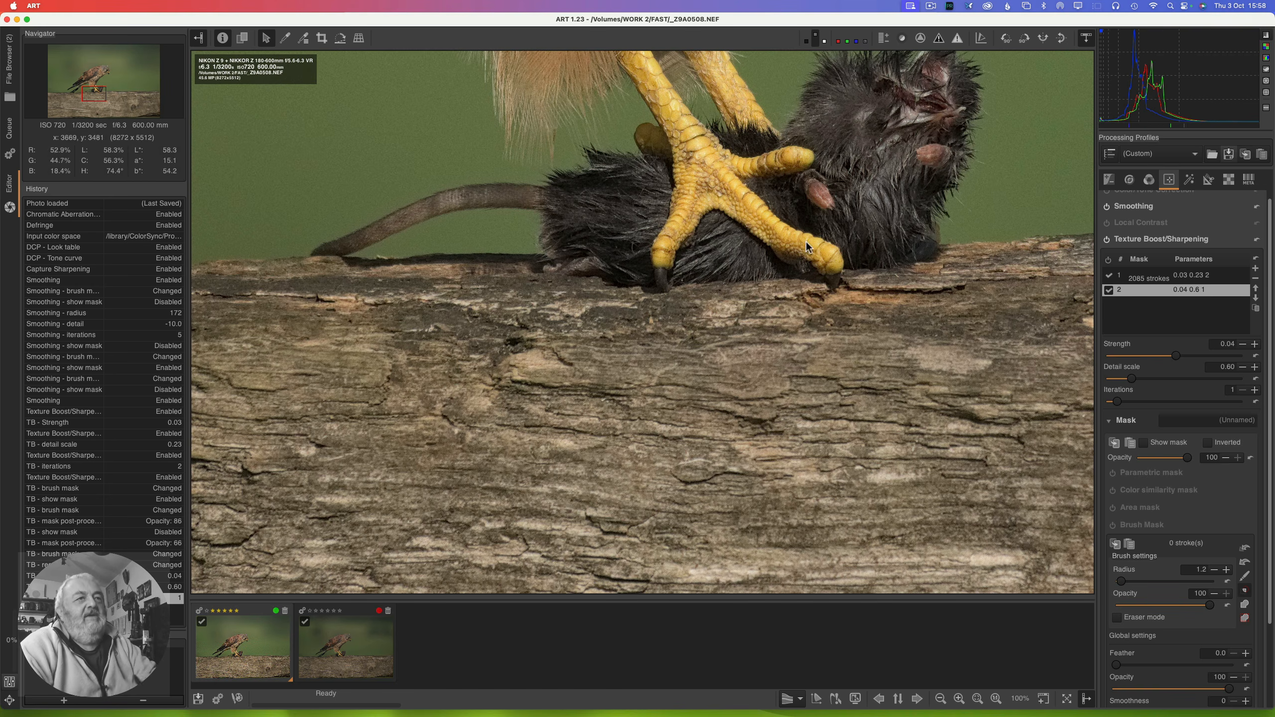
# Step: Enable the brush mask for the second texture boost entry and set up its brush with a radius of 56.1
pyautogui.click(1112, 525)
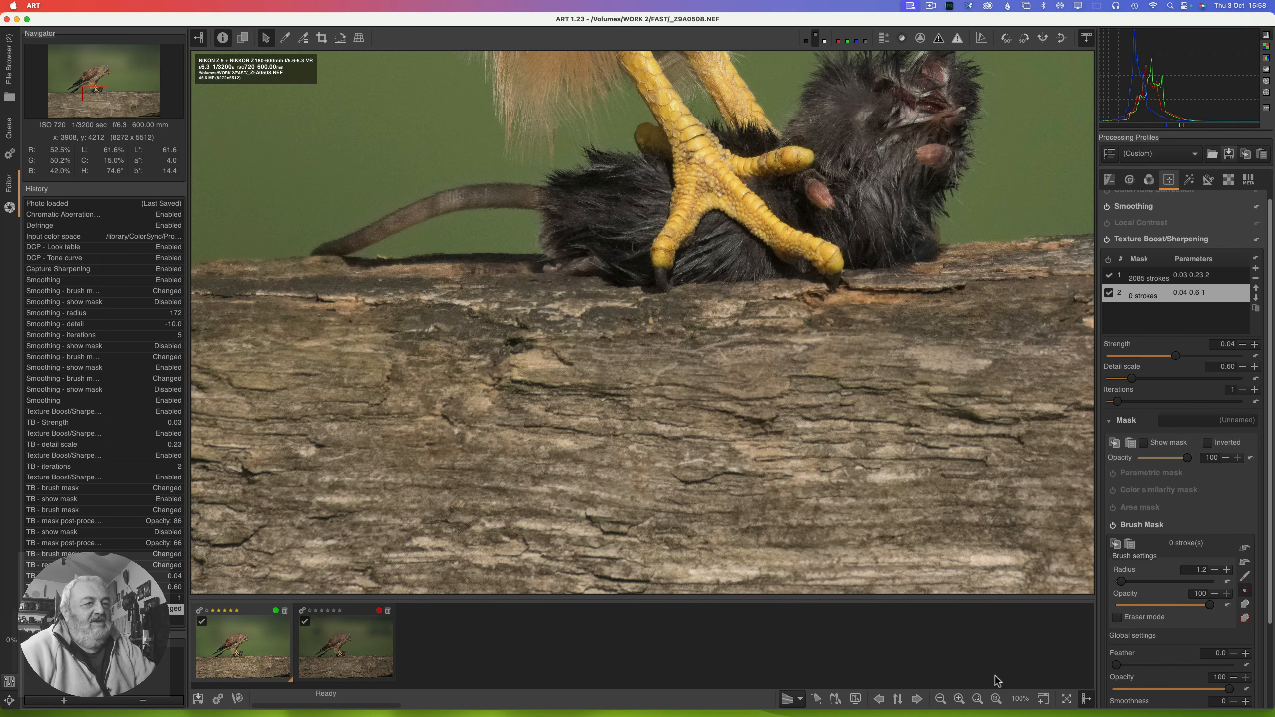
pyautogui.click(977, 699)
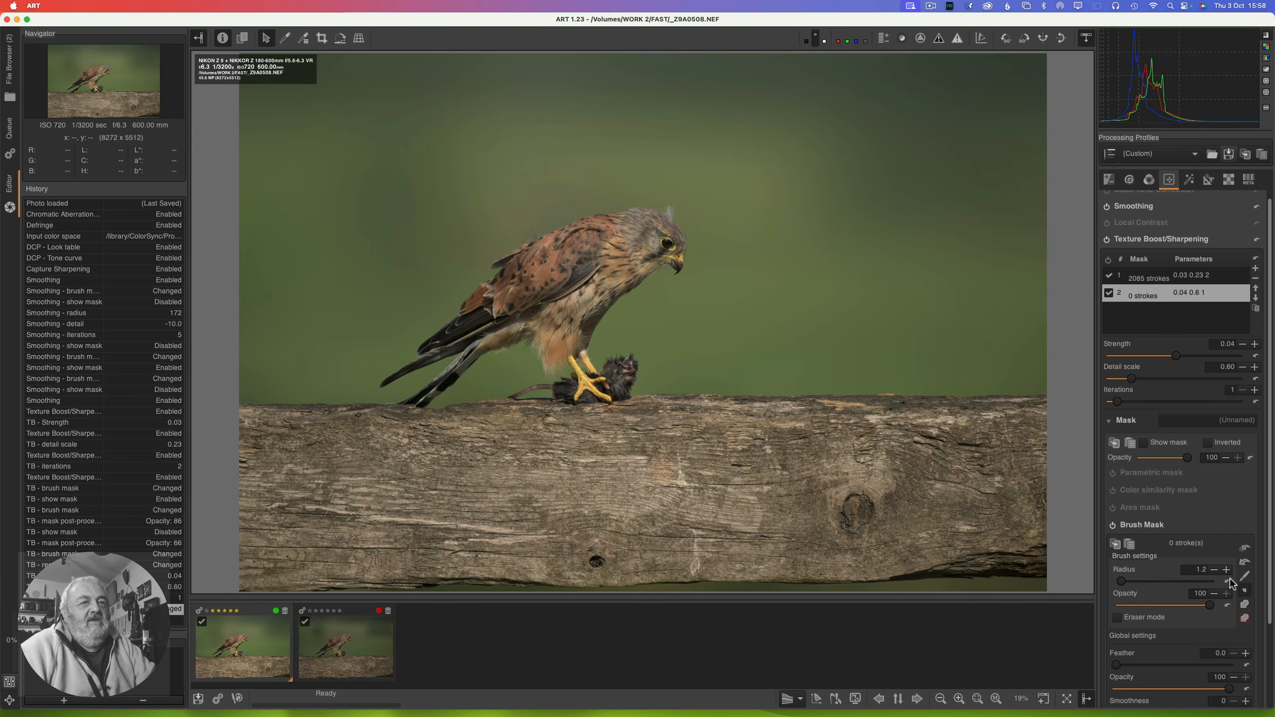
pyautogui.click(1244, 577)
pyautogui.click(1244, 578)
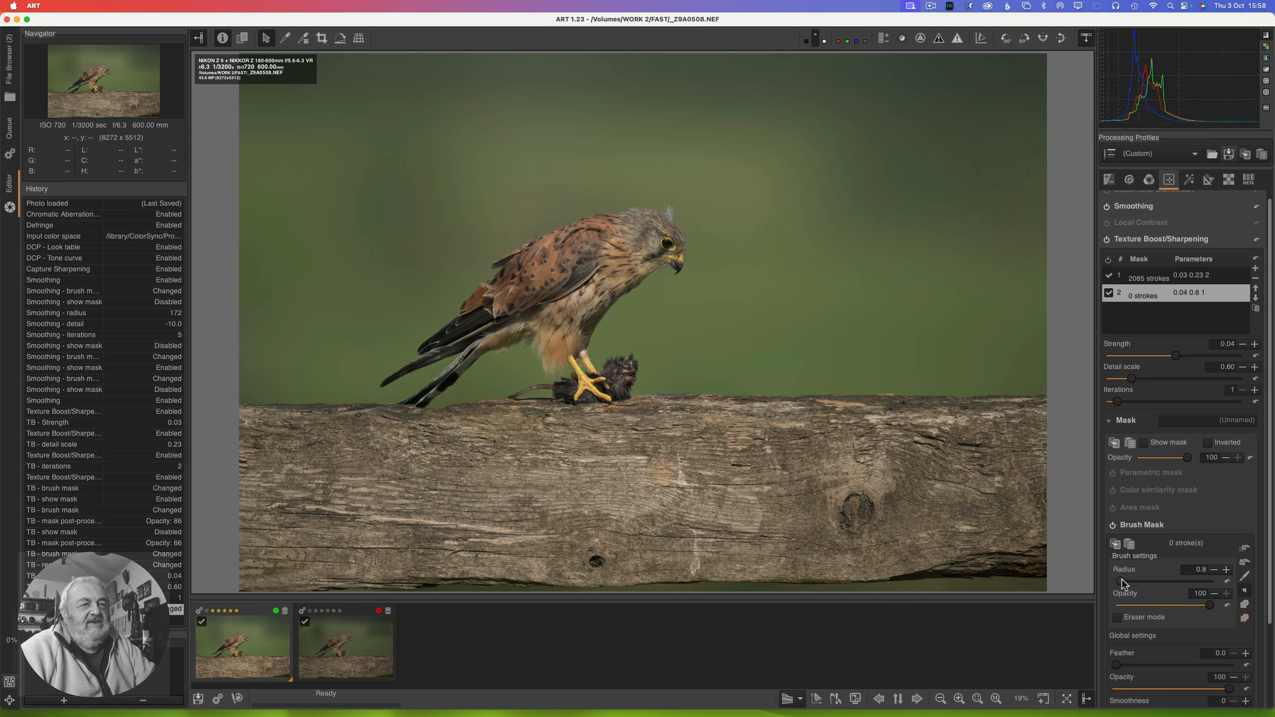
pyautogui.moveTo(1120, 582); pyautogui.dragTo(1175, 582)
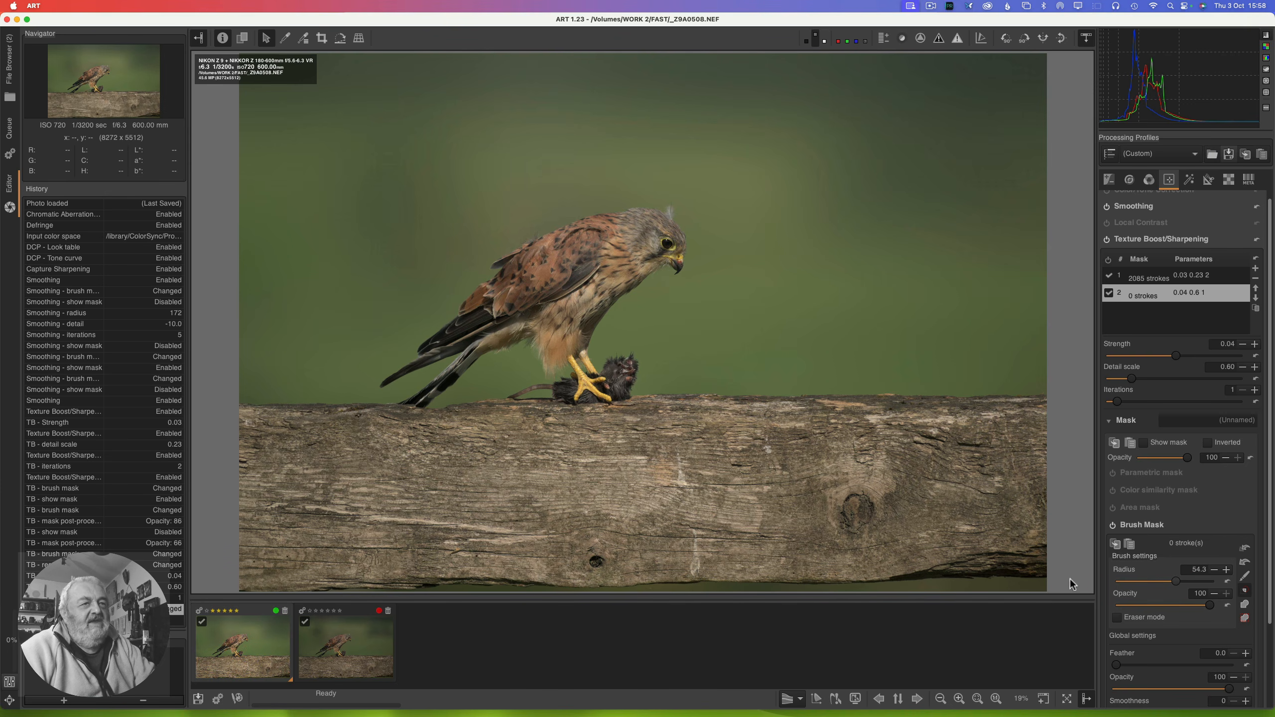
pyautogui.click(1245, 577)
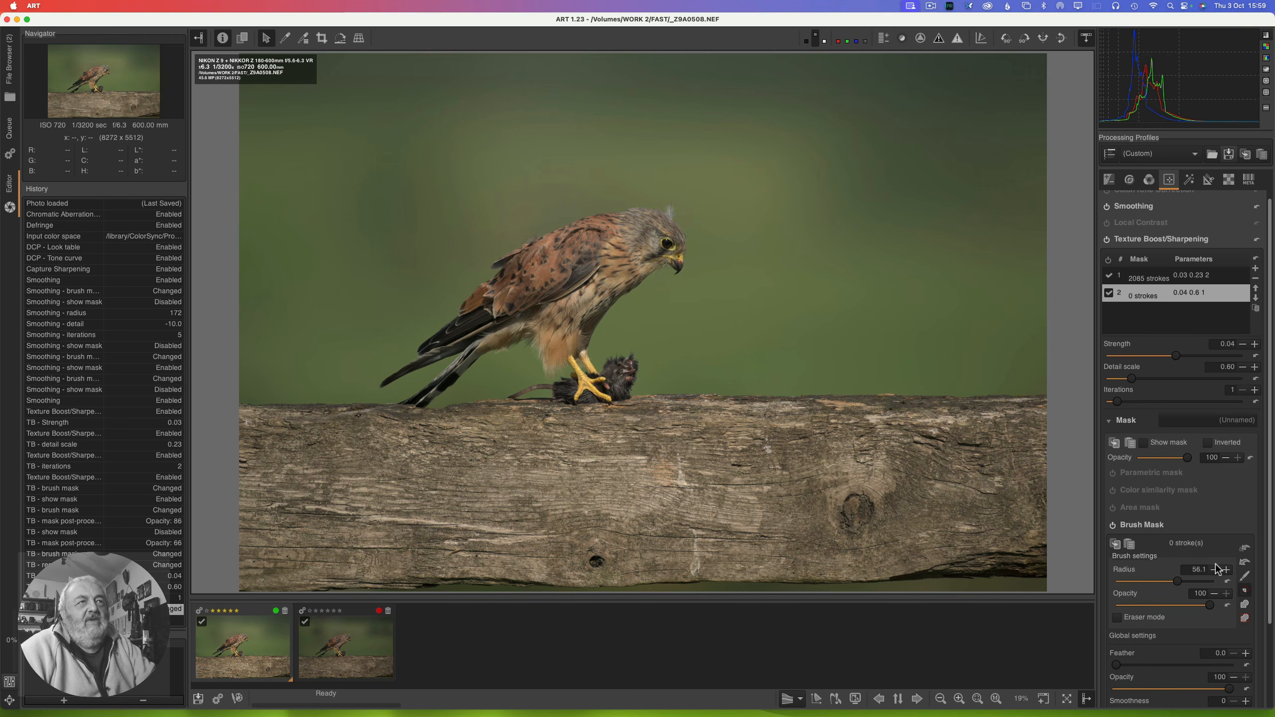
pyautogui.click(1245, 578)
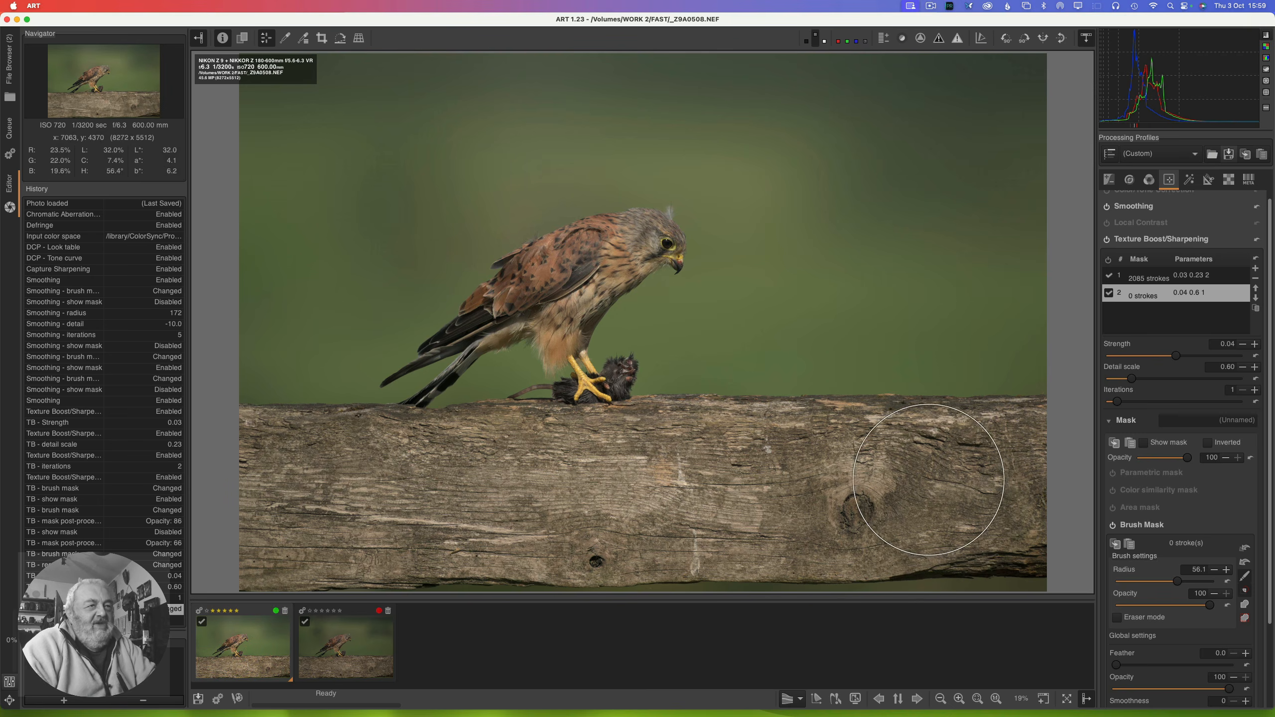
# Step: Paint the second entry's brush mask along the full length of the log, with the mask overlay shown to fill its ends and upper edge
pyautogui.moveTo(985, 485); pyautogui.dragTo(261, 491)
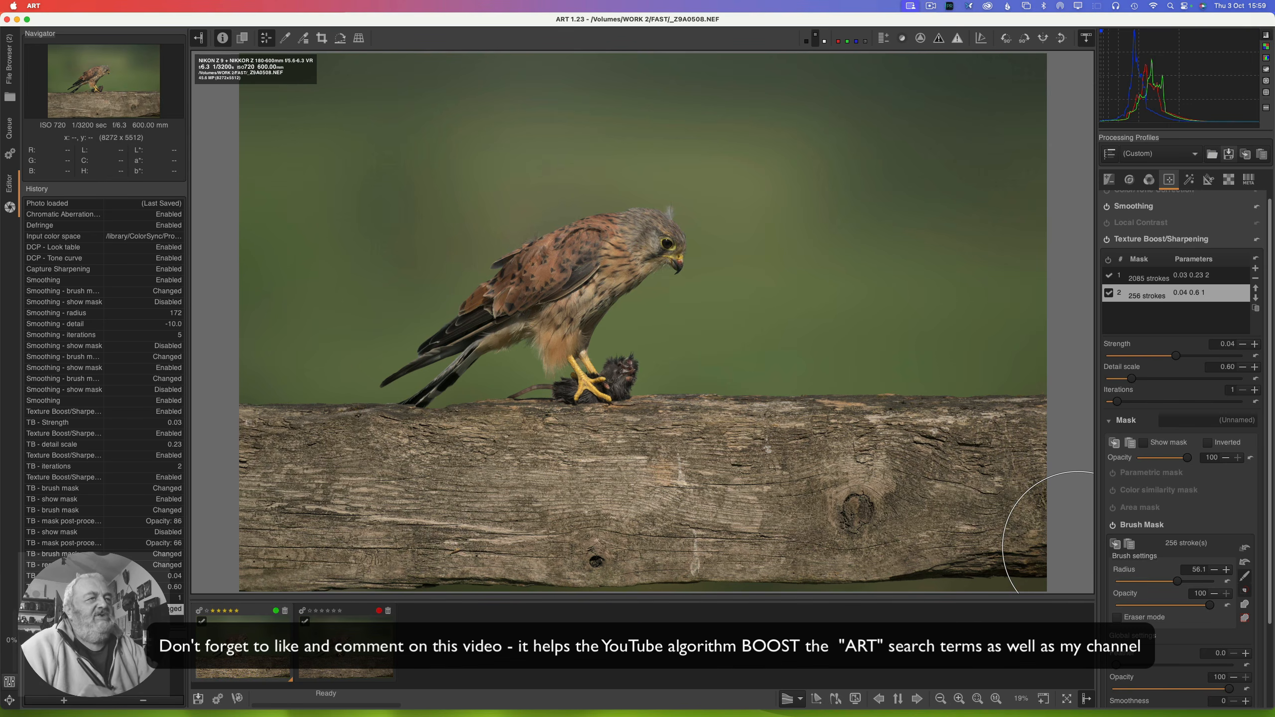
pyautogui.click(1144, 443)
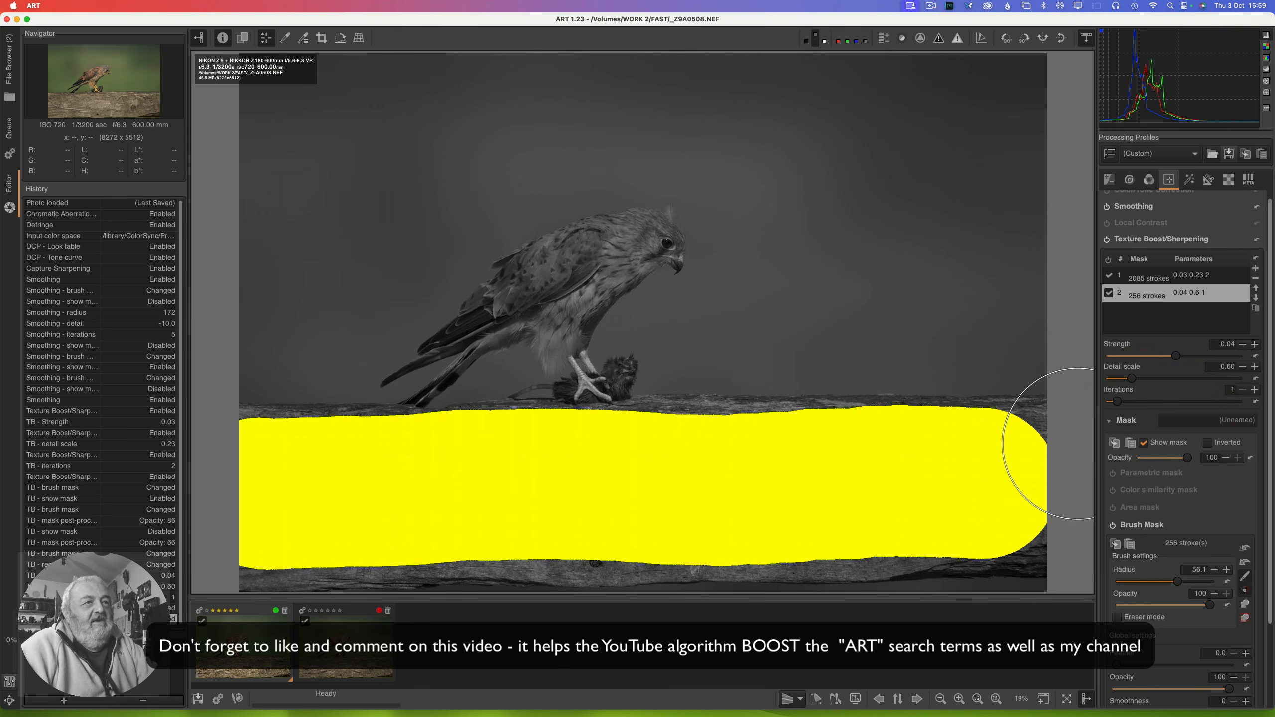
pyautogui.click(1013, 482)
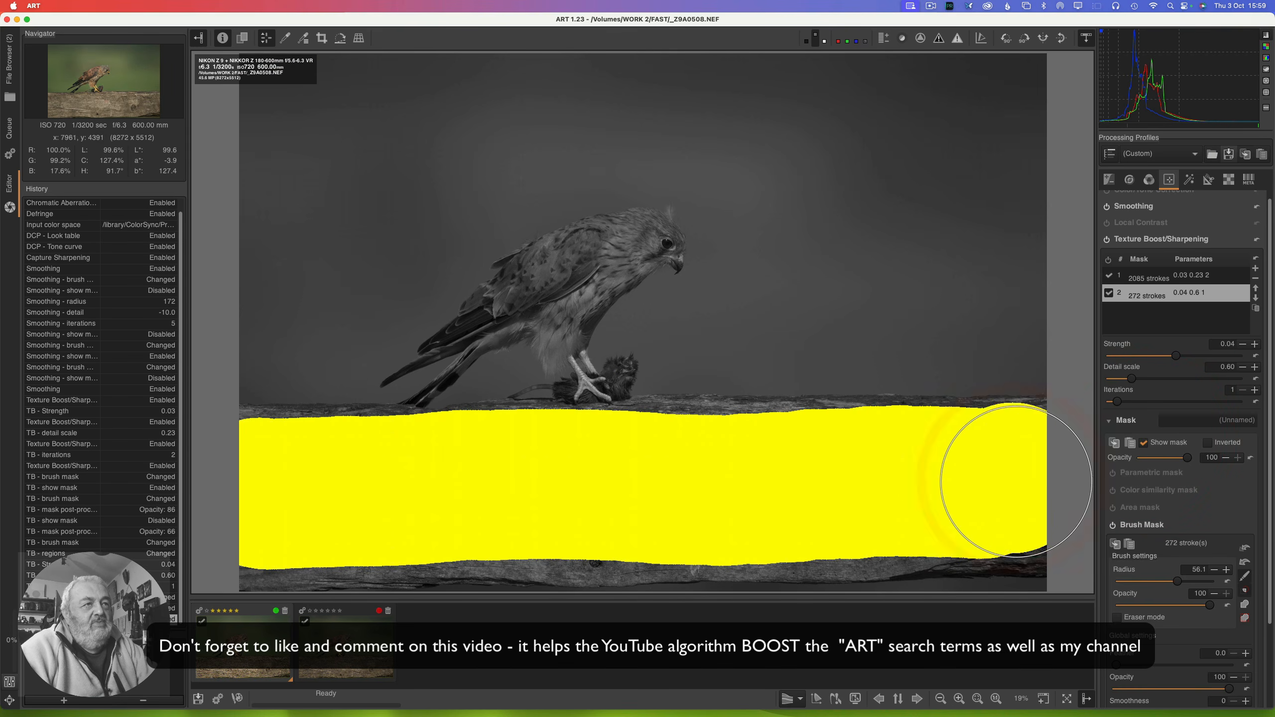
pyautogui.click(1022, 476)
pyautogui.click(970, 478)
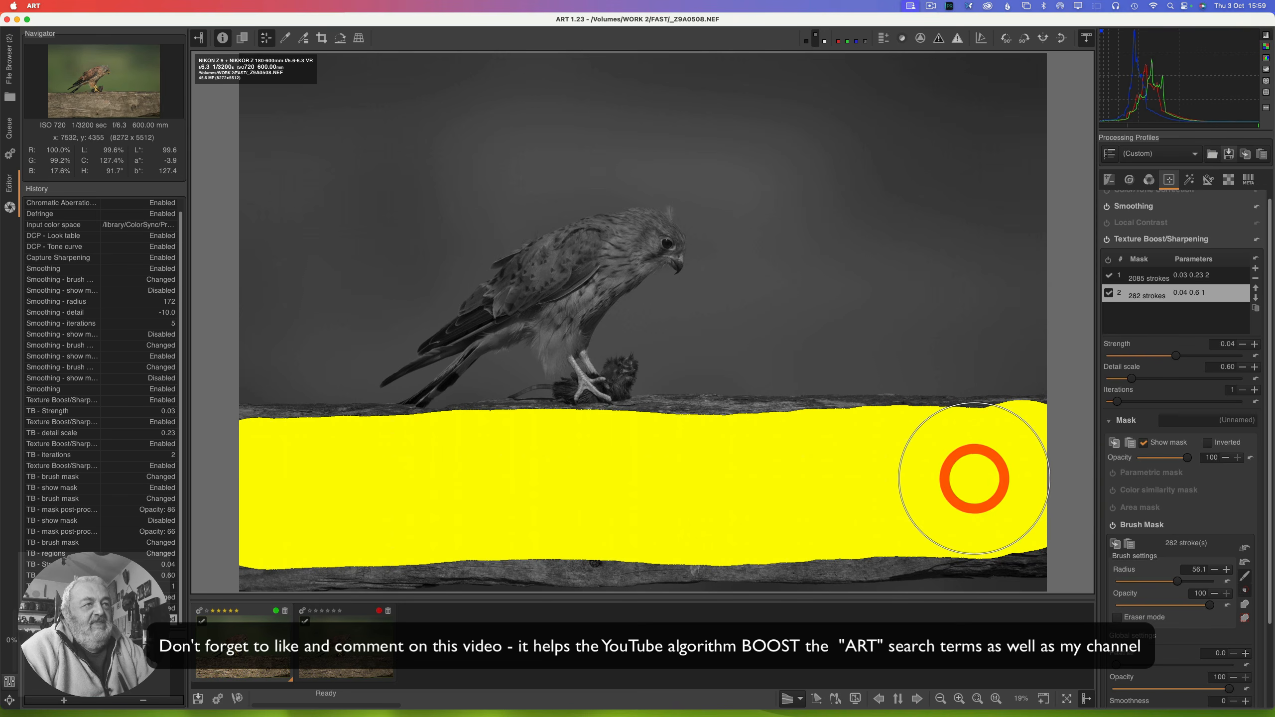
pyautogui.click(899, 478)
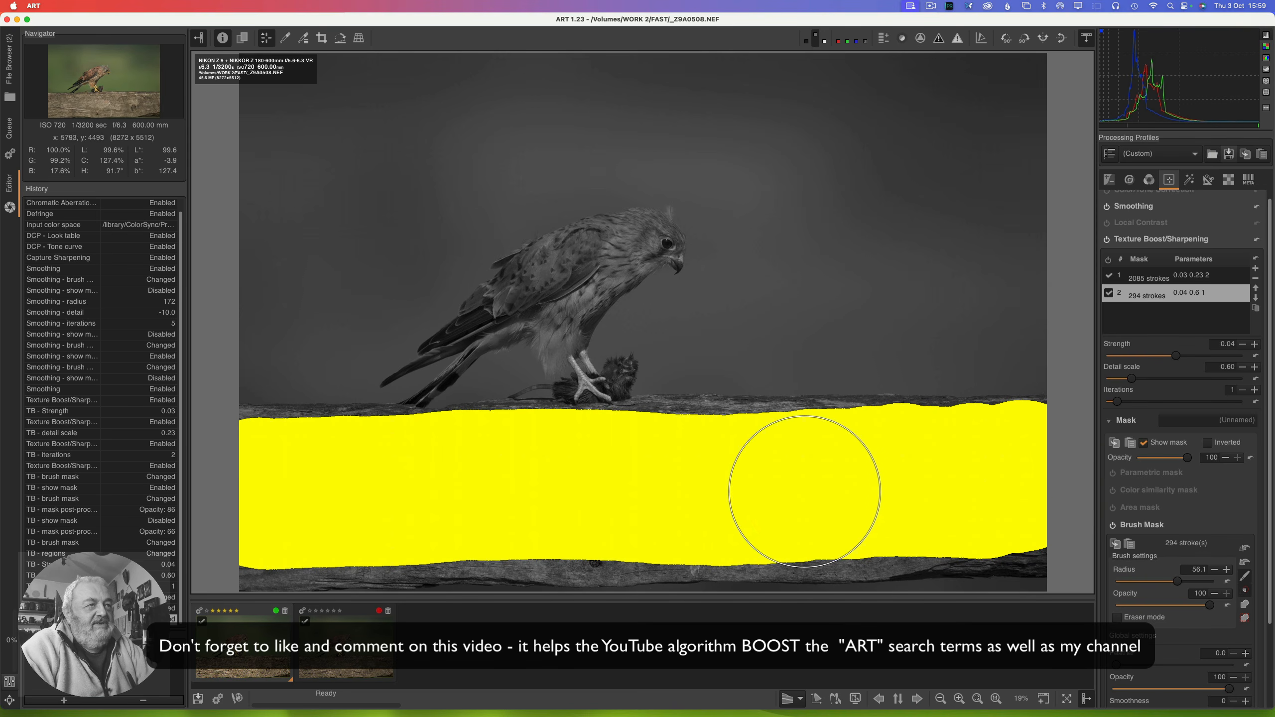
pyautogui.click(808, 483)
pyautogui.click(747, 482)
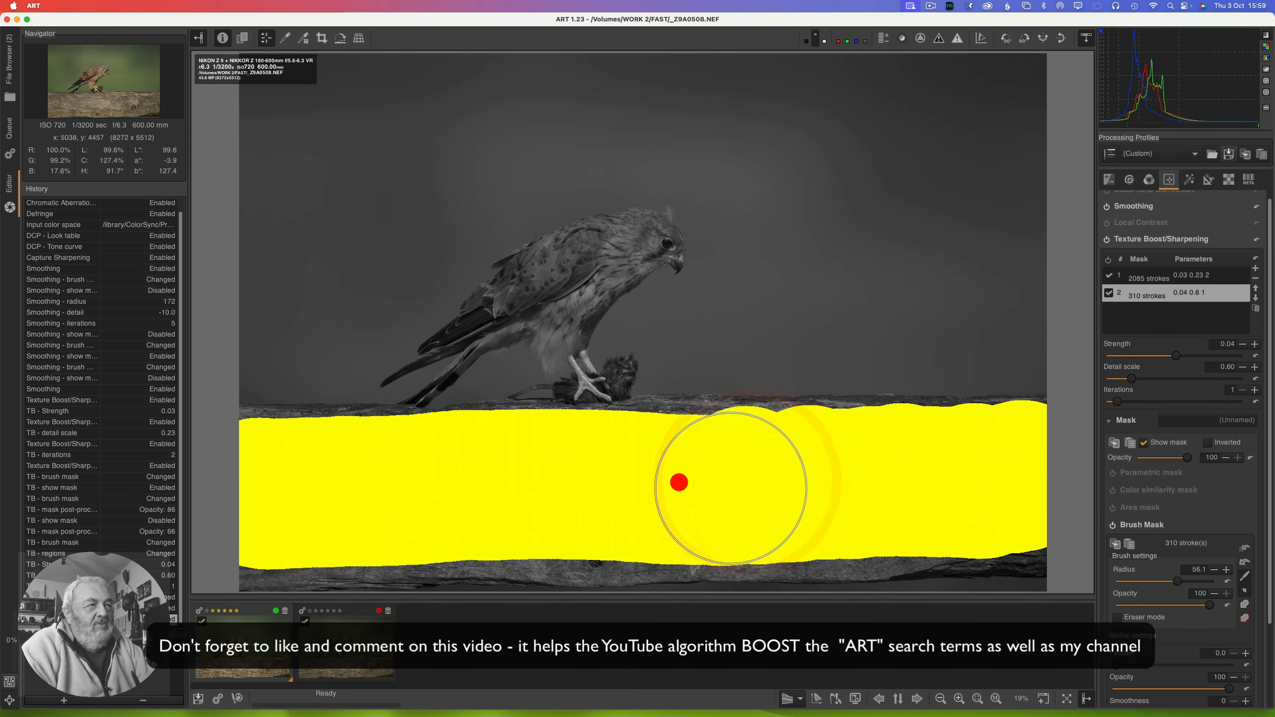
pyautogui.click(695, 484)
pyautogui.click(654, 479)
pyautogui.click(612, 478)
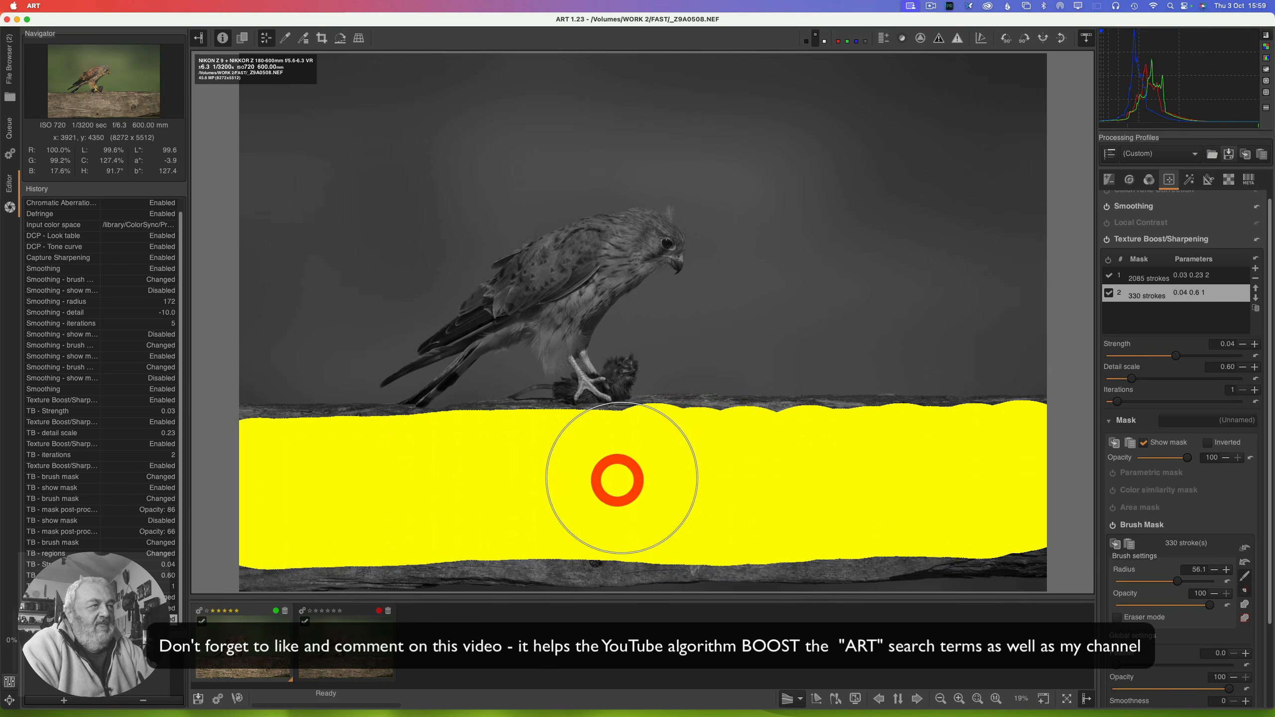
pyautogui.click(338, 486)
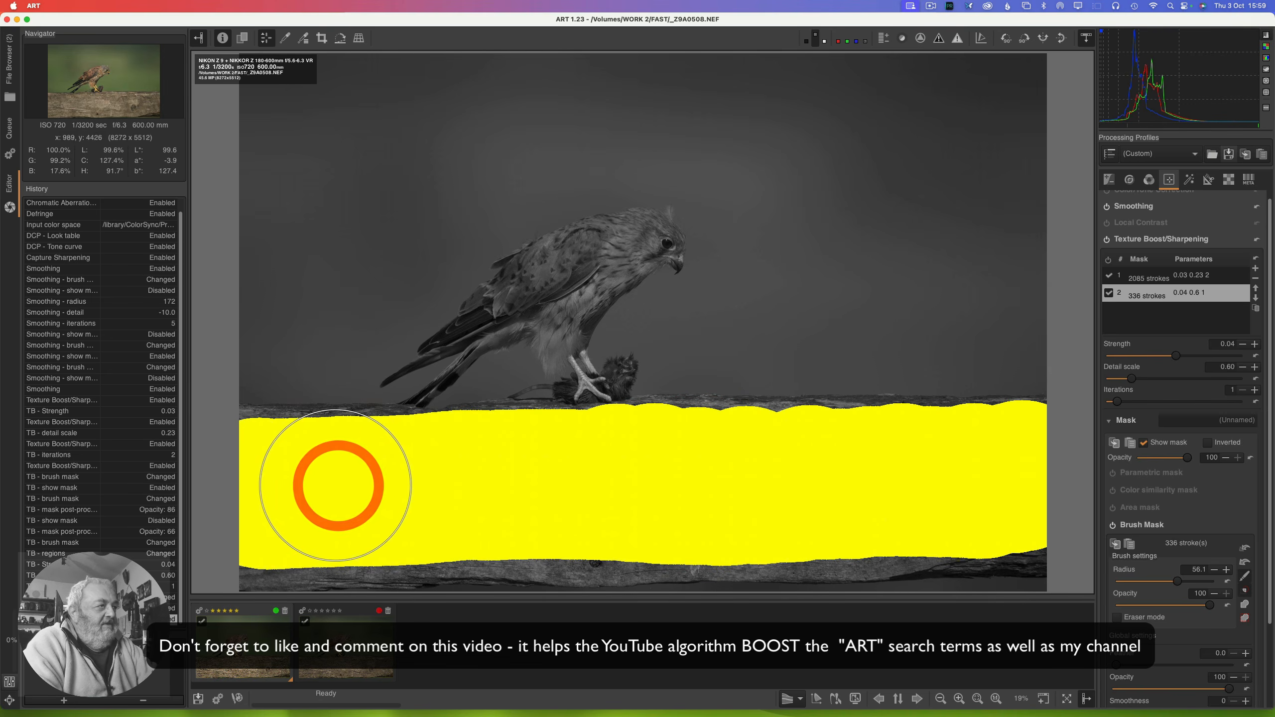
pyautogui.click(296, 487)
pyautogui.click(259, 487)
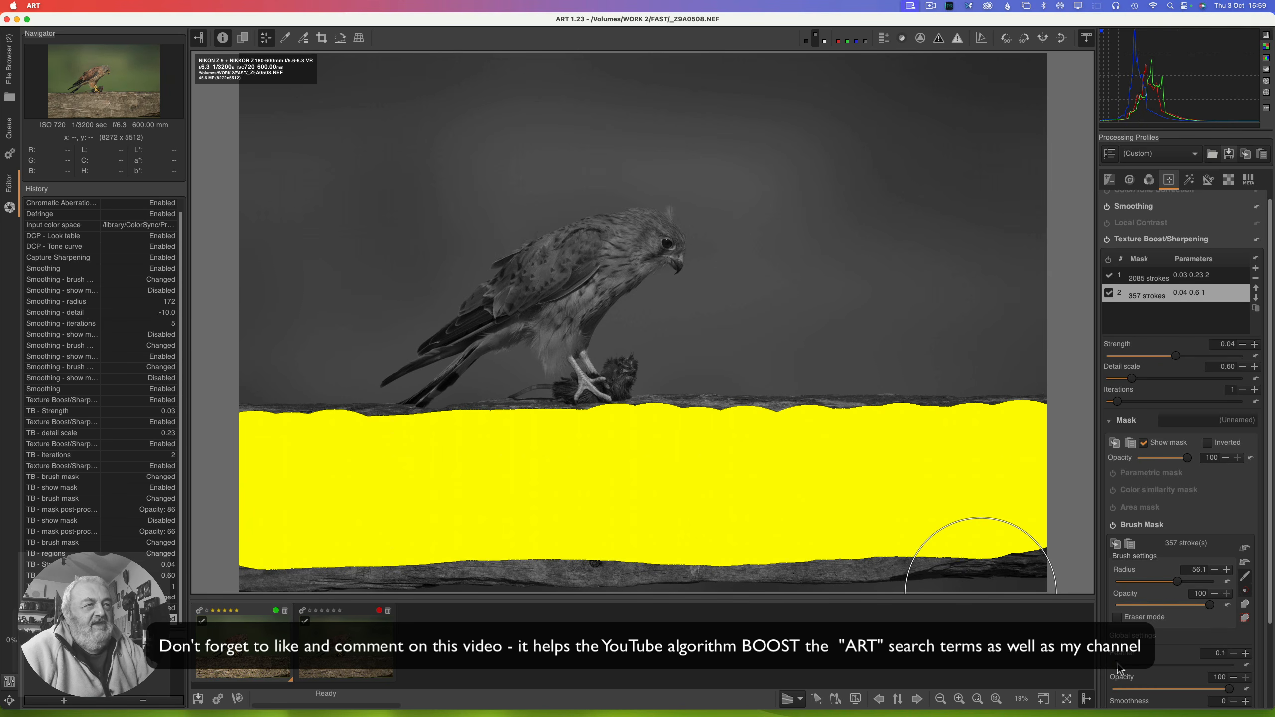
# Step: Soften the log's brush mask with feather 9.3 and smoothness 5, and hide the mask overlay
pyautogui.click(1136, 665)
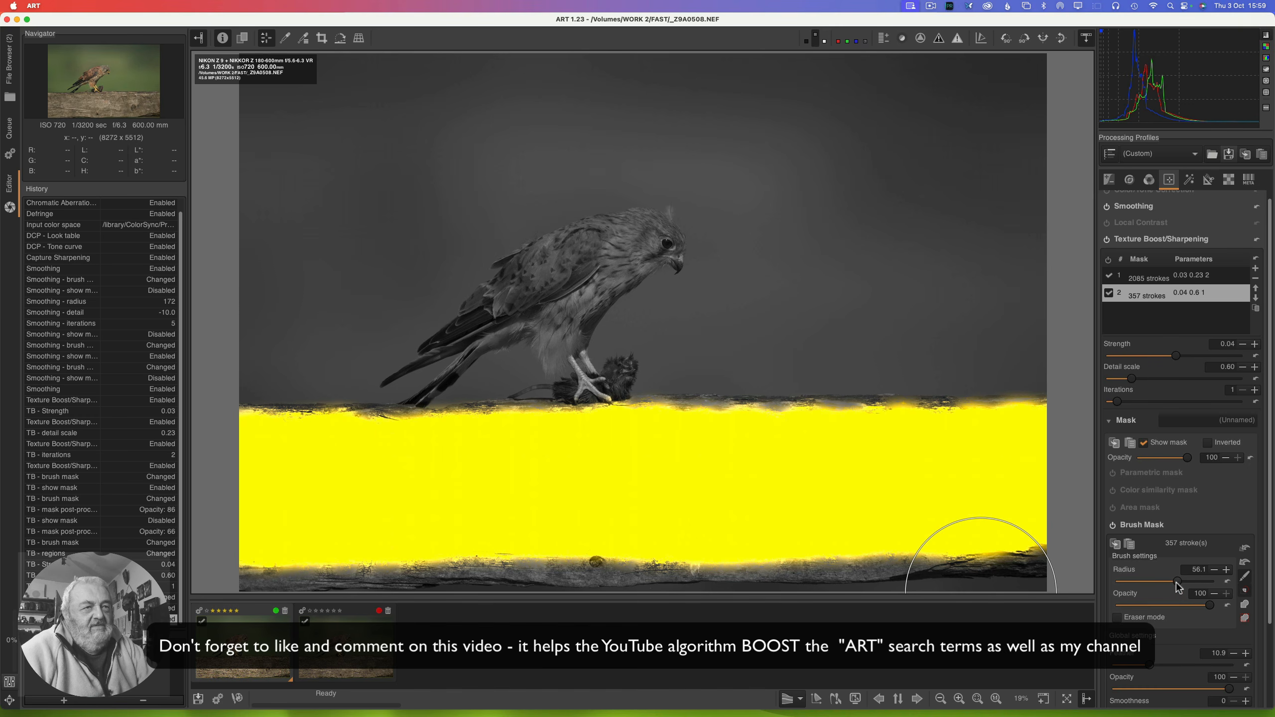
pyautogui.moveTo(1156, 667); pyautogui.dragTo(1145, 666)
pyautogui.moveTo(1270, 626); pyautogui.dragTo(1268, 667)
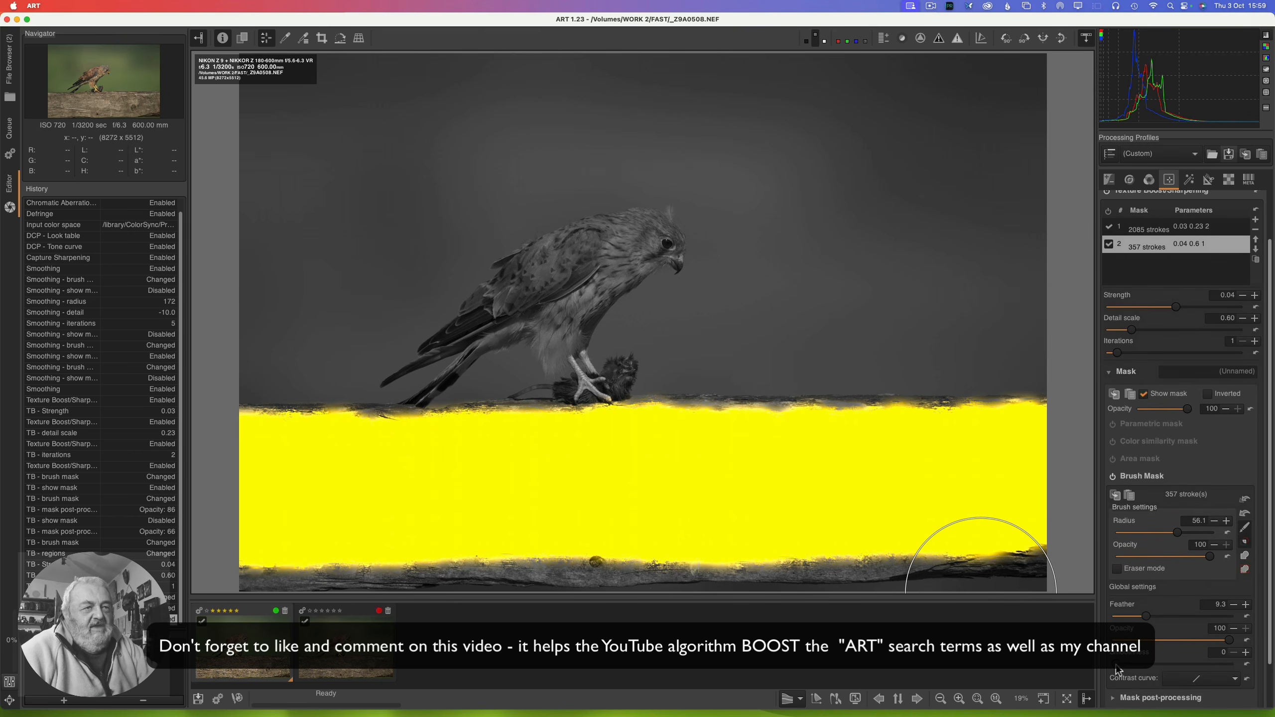
pyautogui.scroll(1, 1155, 669)
pyautogui.click(1174, 663)
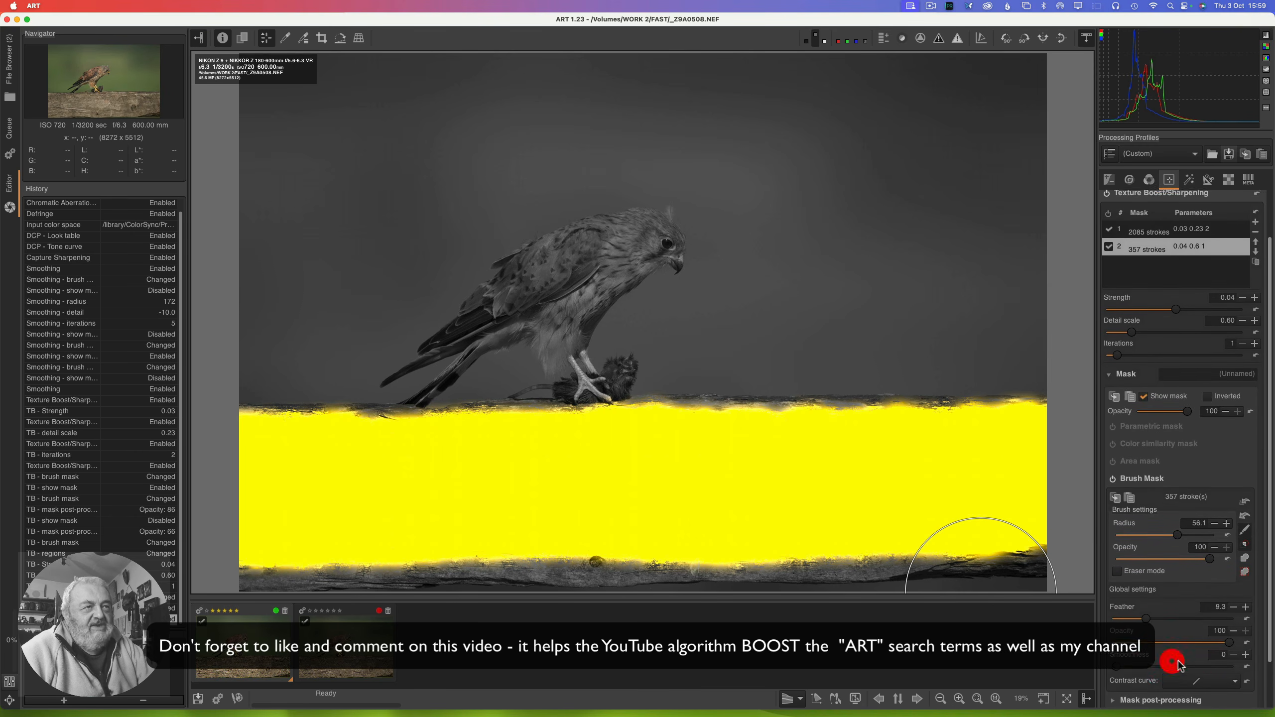
pyautogui.click(1133, 667)
pyautogui.scroll(1, 1129, 669)
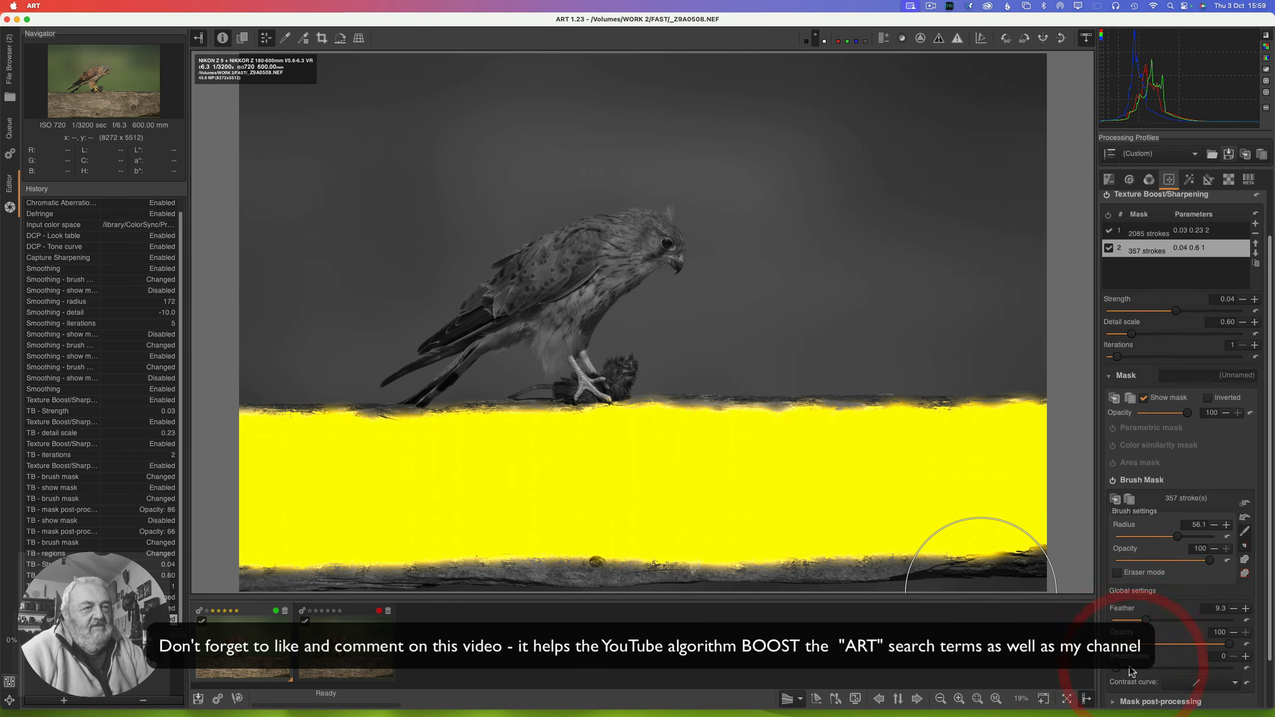
pyautogui.click(1120, 672)
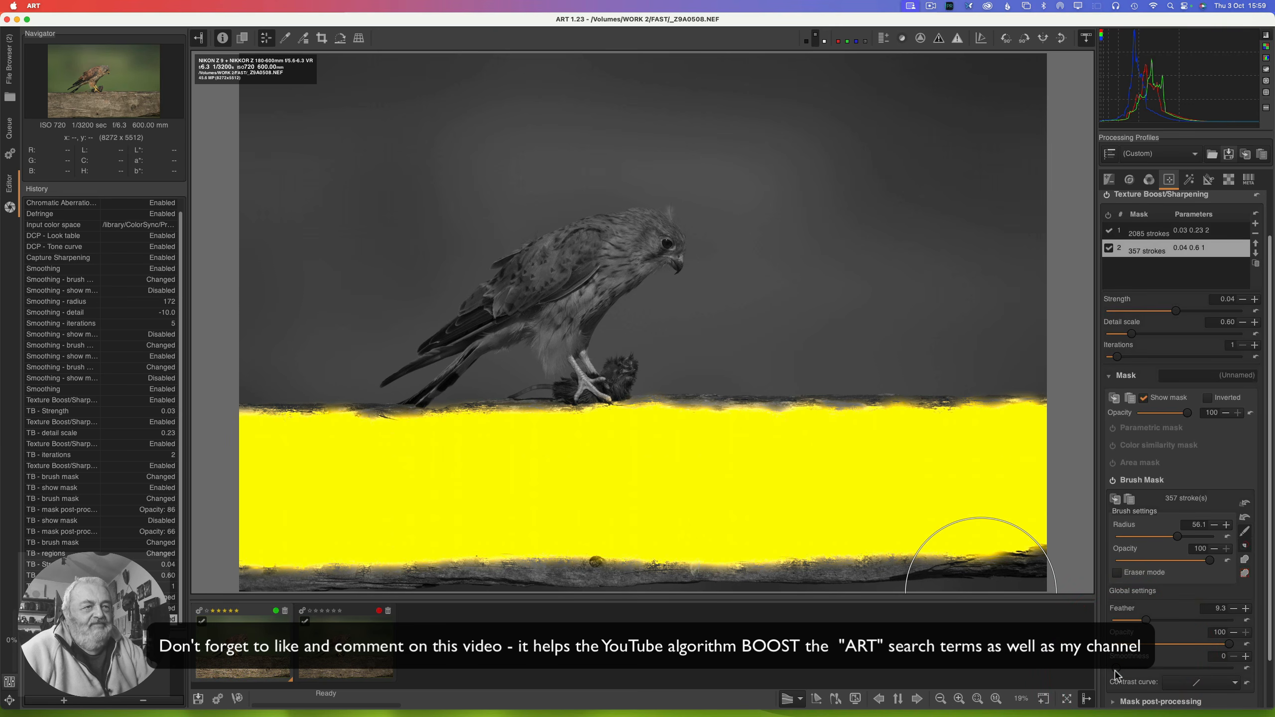
pyautogui.click(1115, 673)
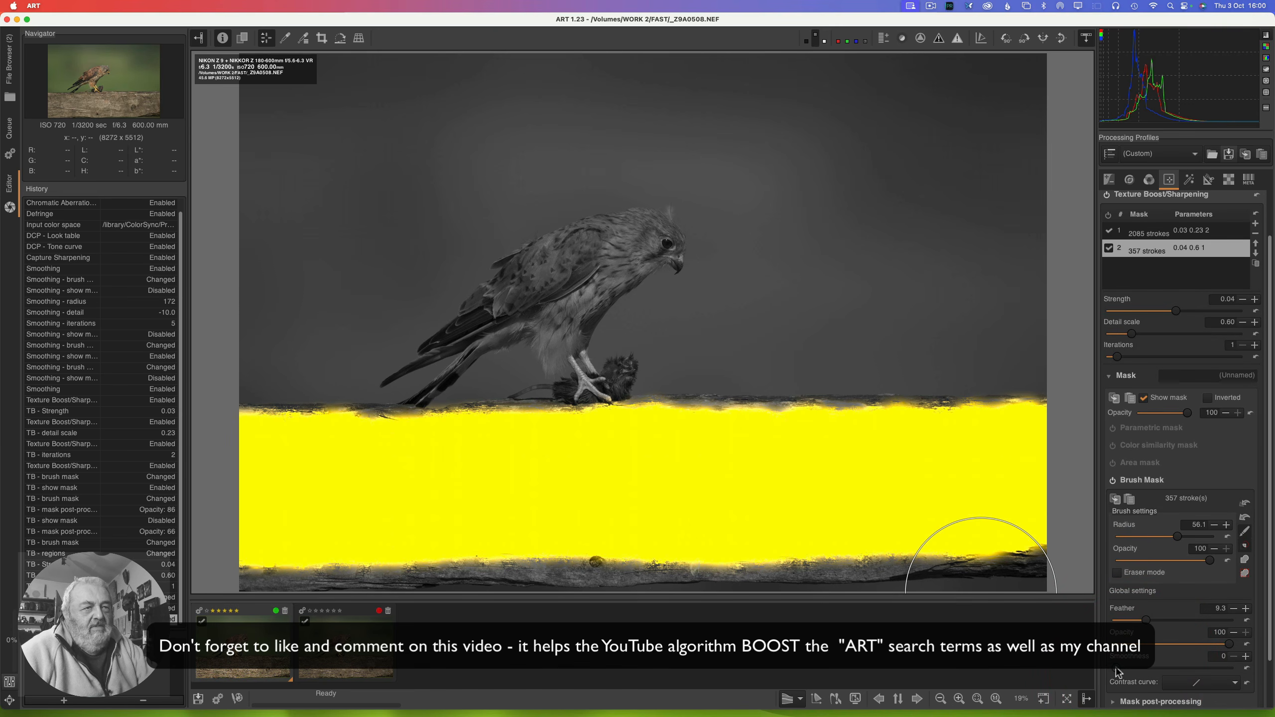
pyautogui.moveTo(1115, 671); pyautogui.dragTo(1135, 668)
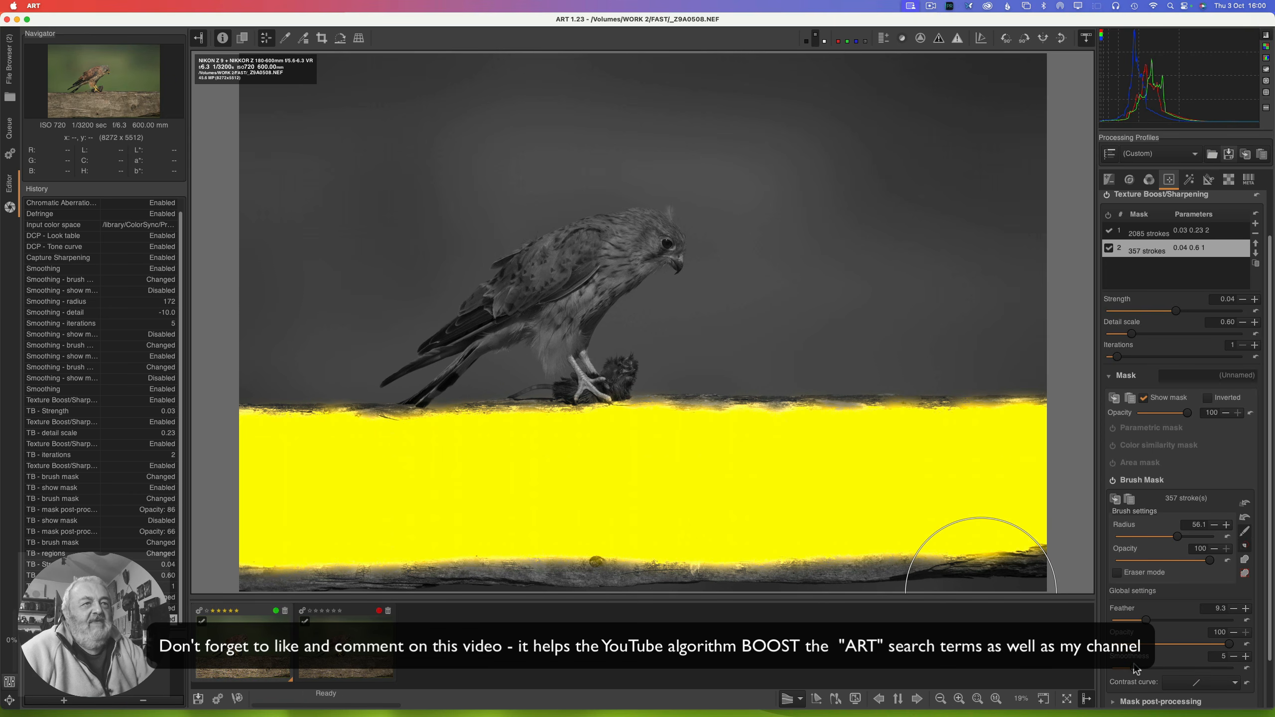
pyautogui.click(1145, 399)
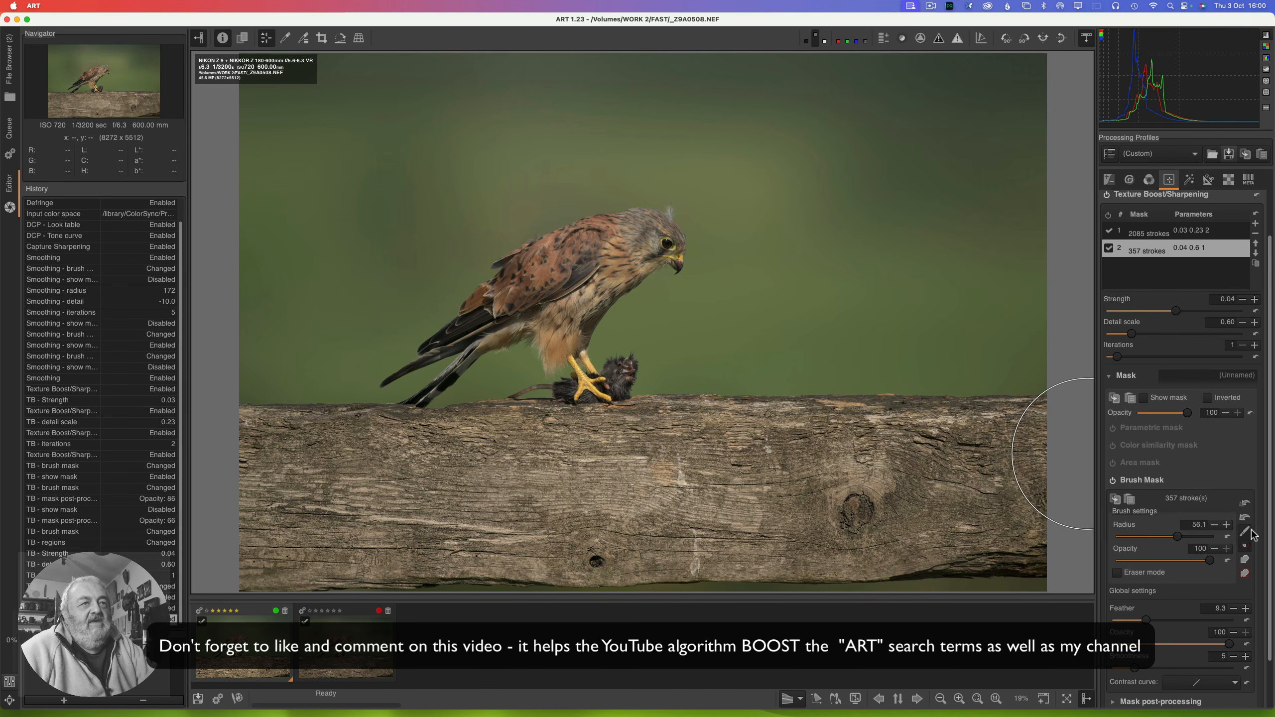
pyautogui.click(1159, 481)
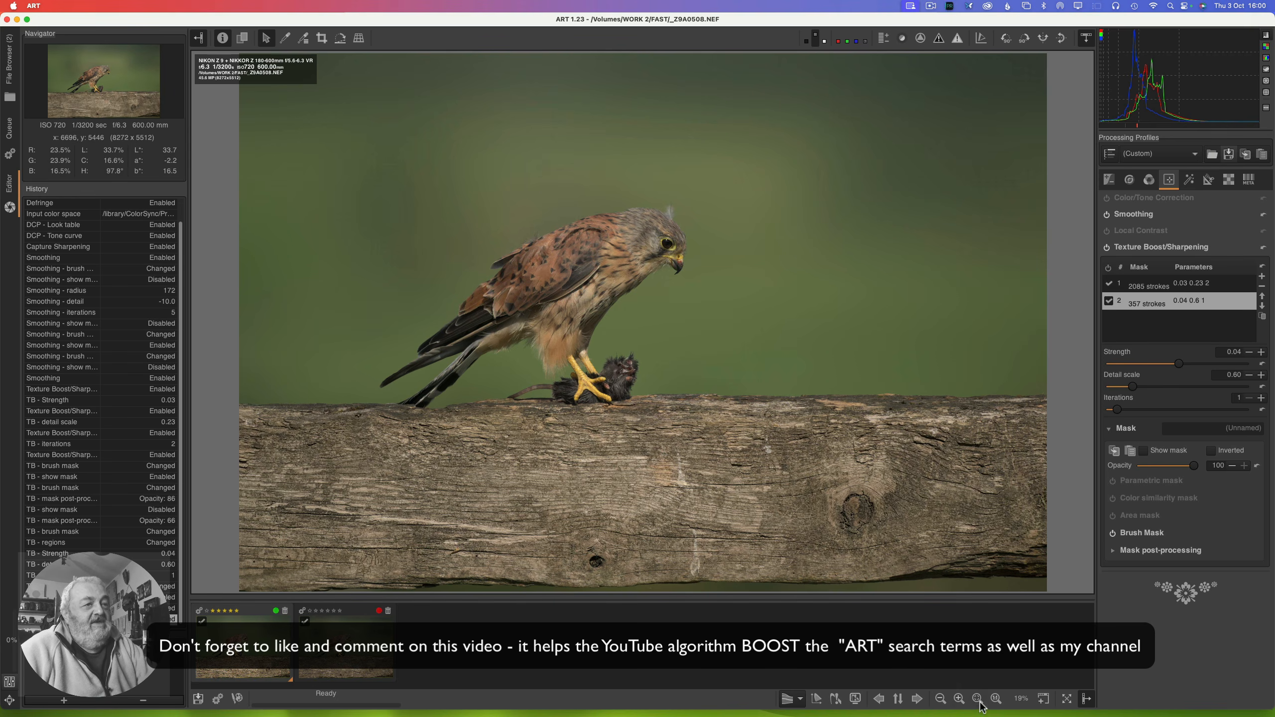
# Step: Inspect the kestrel's head and the log at 100%, comparing the log with the second texture boost entry off and on
pyautogui.click(997, 699)
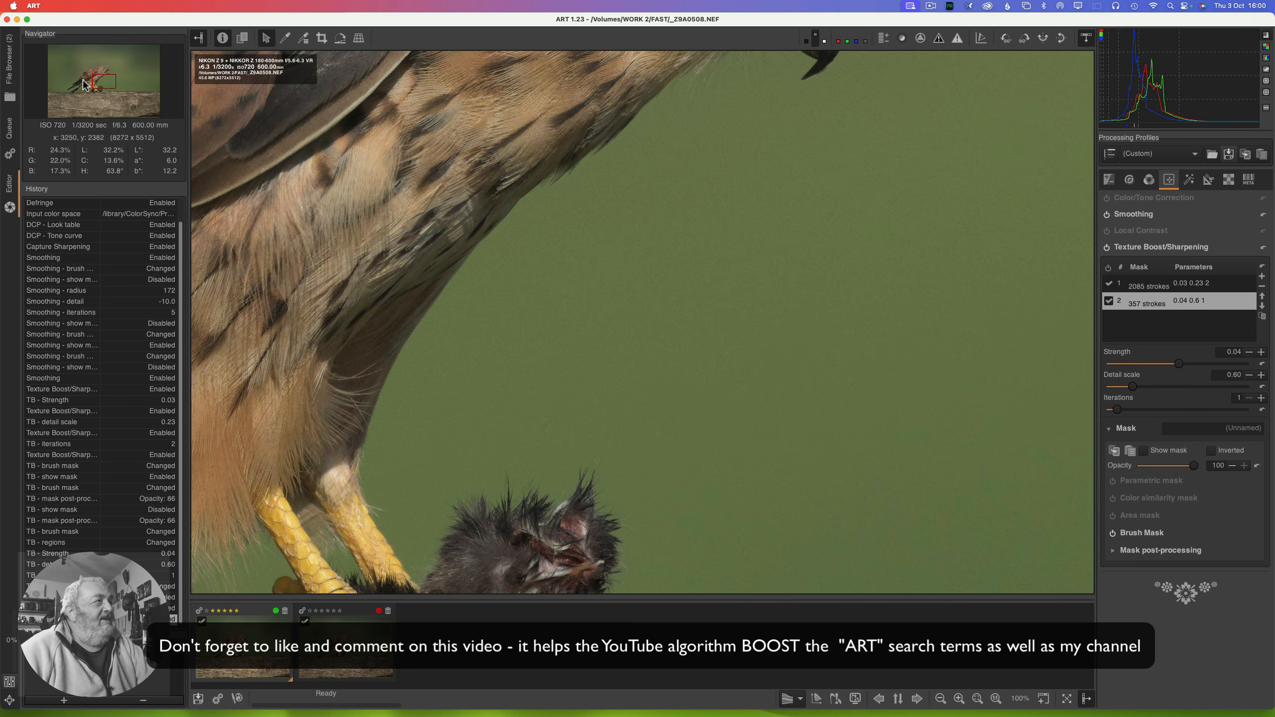
pyautogui.moveTo(98, 80); pyautogui.dragTo(99, 71)
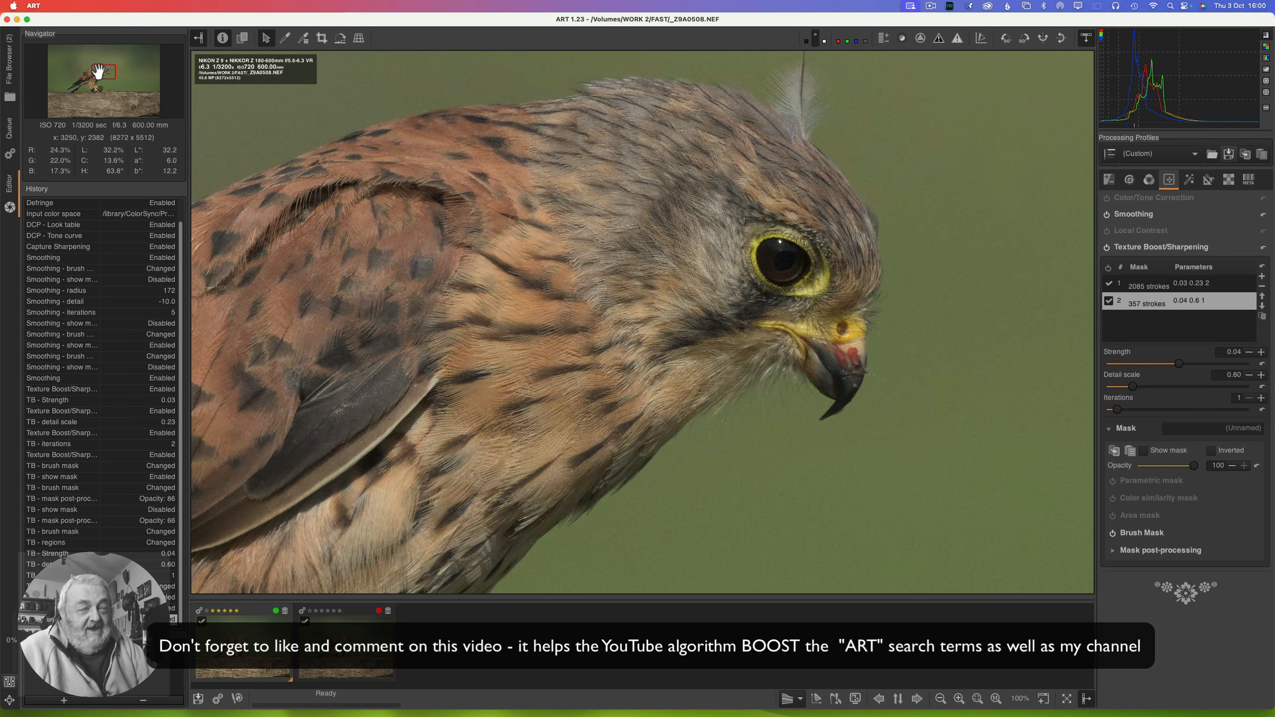
pyautogui.moveTo(98, 74); pyautogui.dragTo(94, 96)
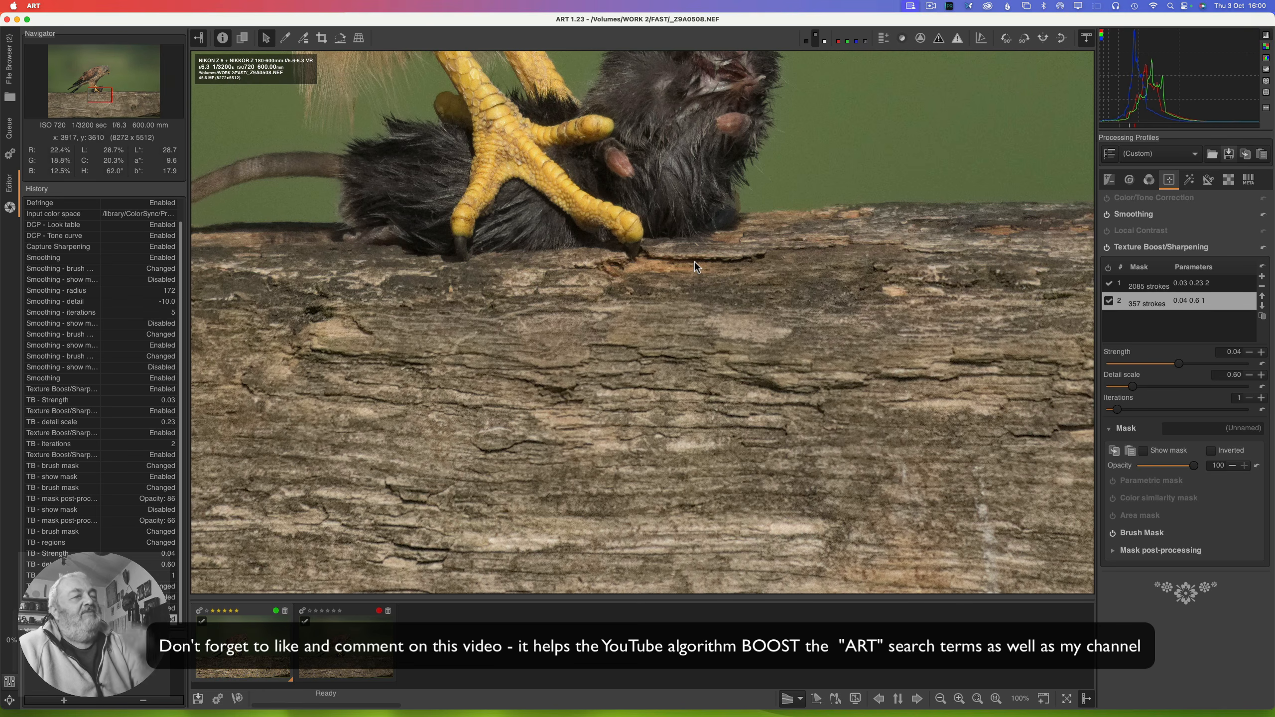
pyautogui.click(1108, 302)
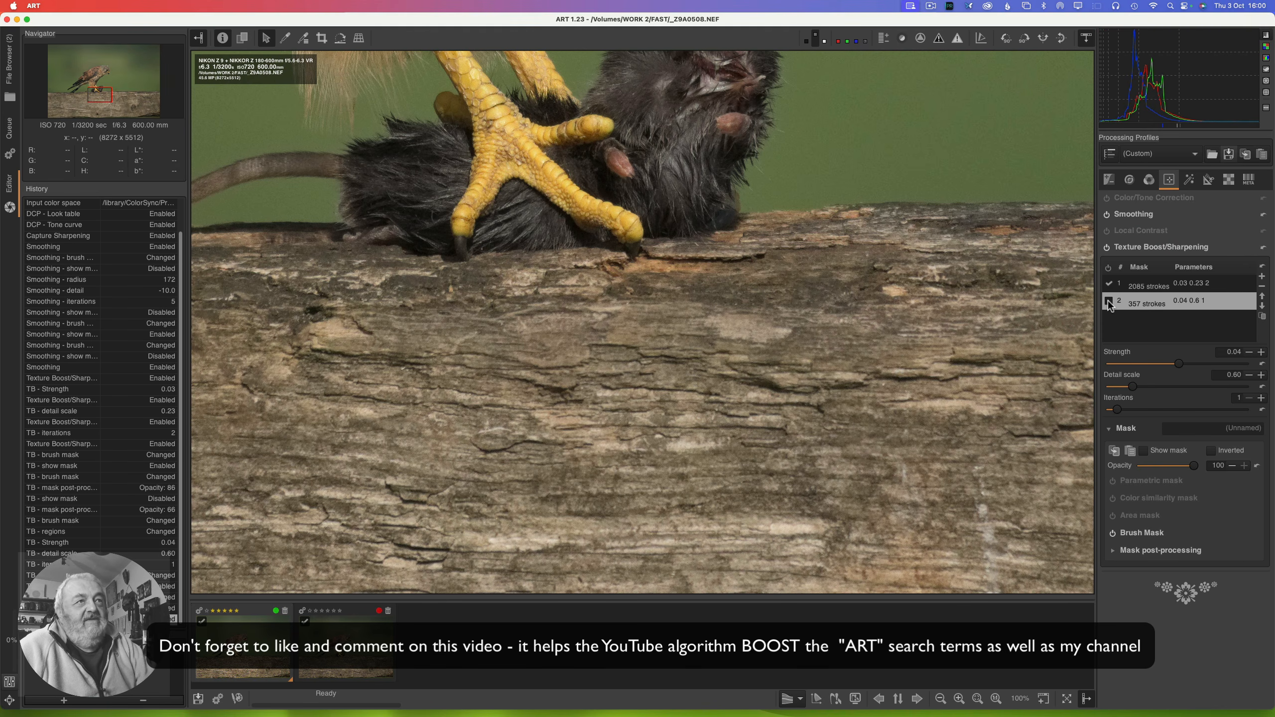
pyautogui.click(1109, 302)
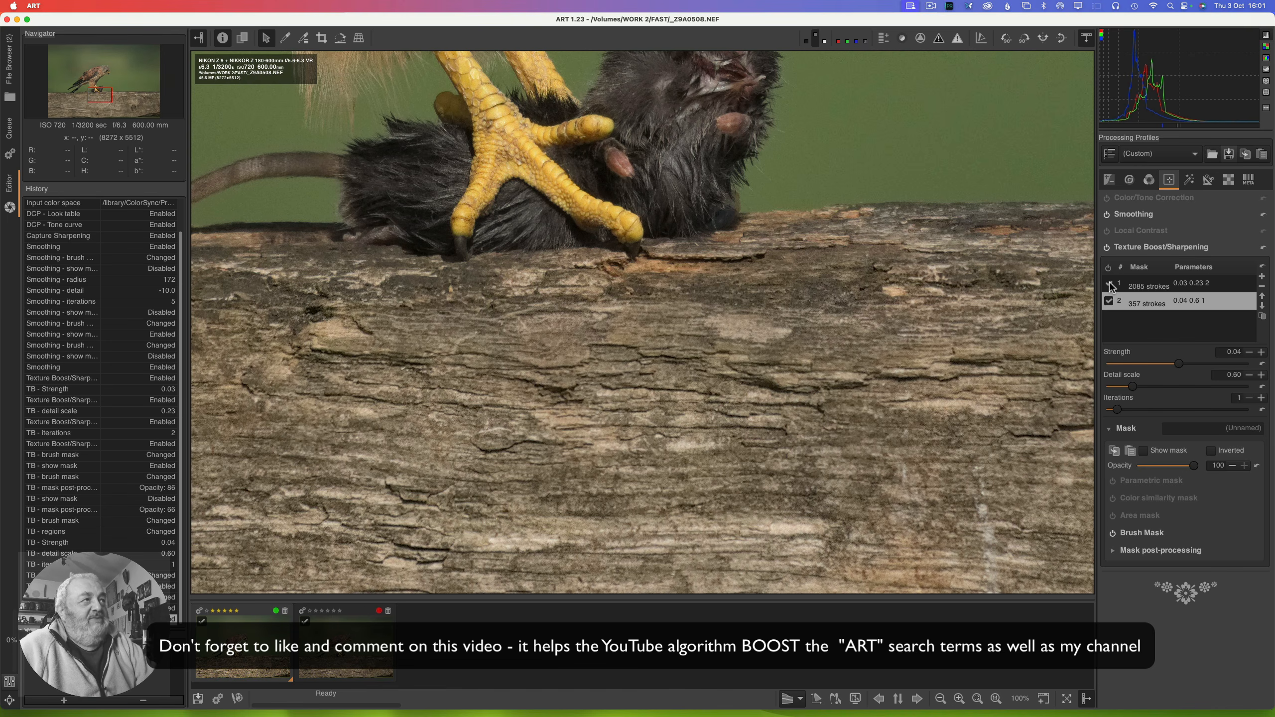
# Step: Compare the kestrel's foot at 100% with the first texture boost entry off and on
pyautogui.click(1110, 285)
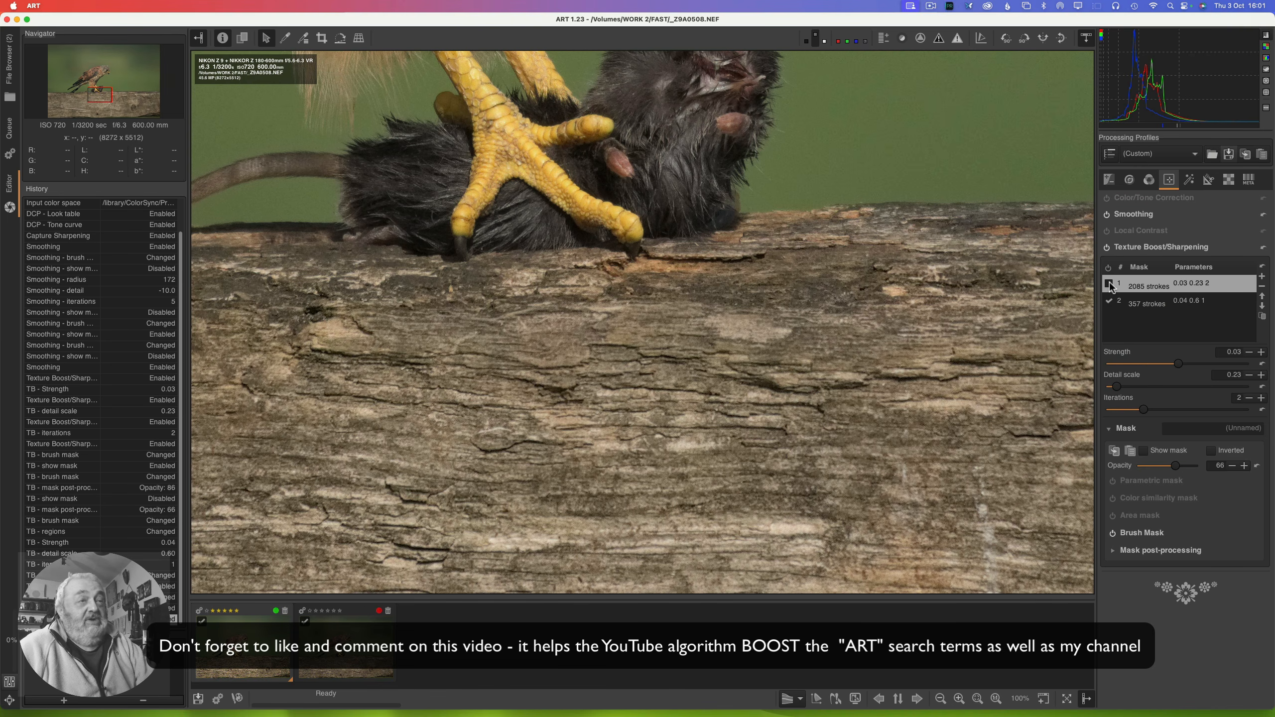
pyautogui.click(1110, 286)
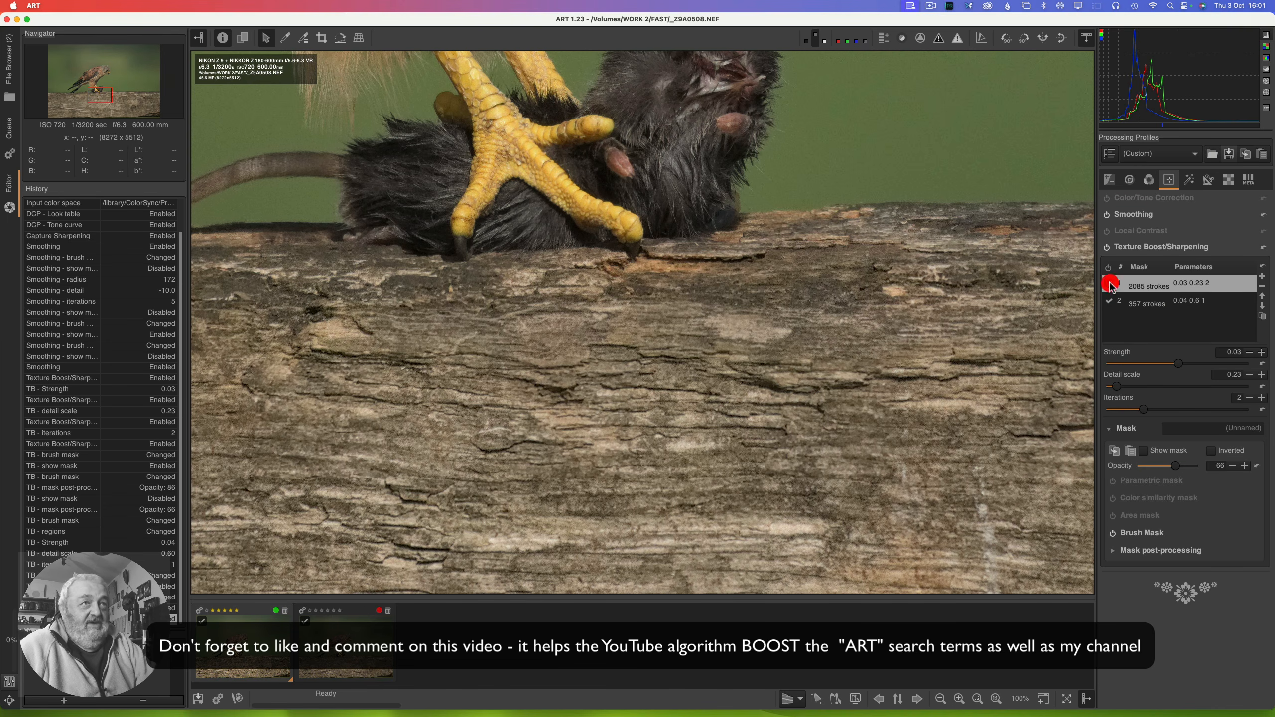
pyautogui.click(1110, 286)
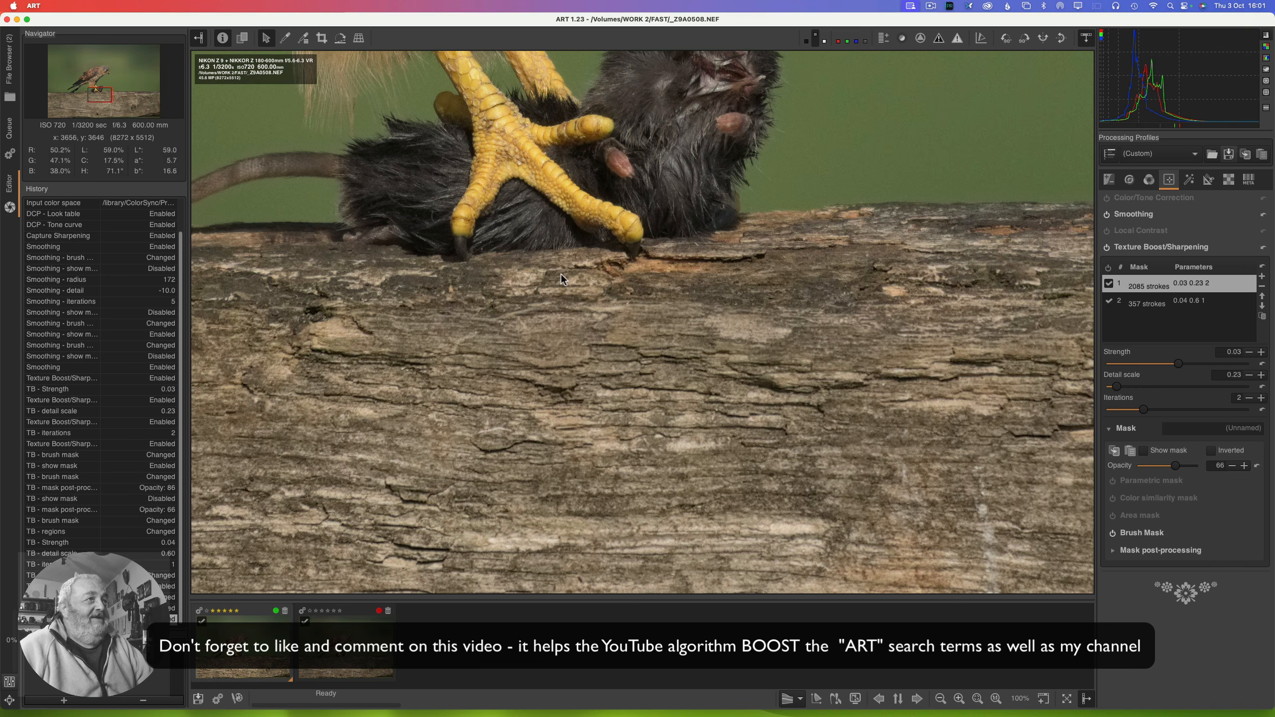
# Step: Compare the kestrel's legs, prey and log with the whole Texture Boost/Sharpening tool off and on
pyautogui.moveTo(563, 266); pyautogui.dragTo(580, 309)
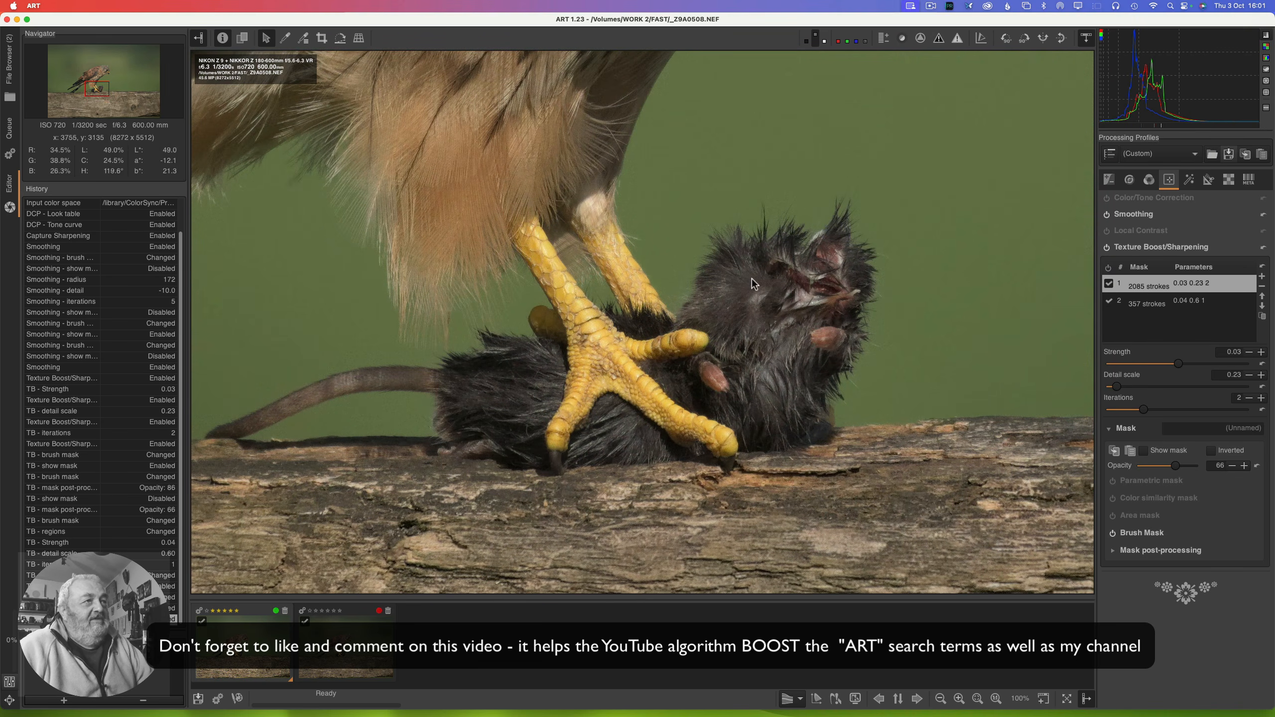
pyautogui.click(1106, 248)
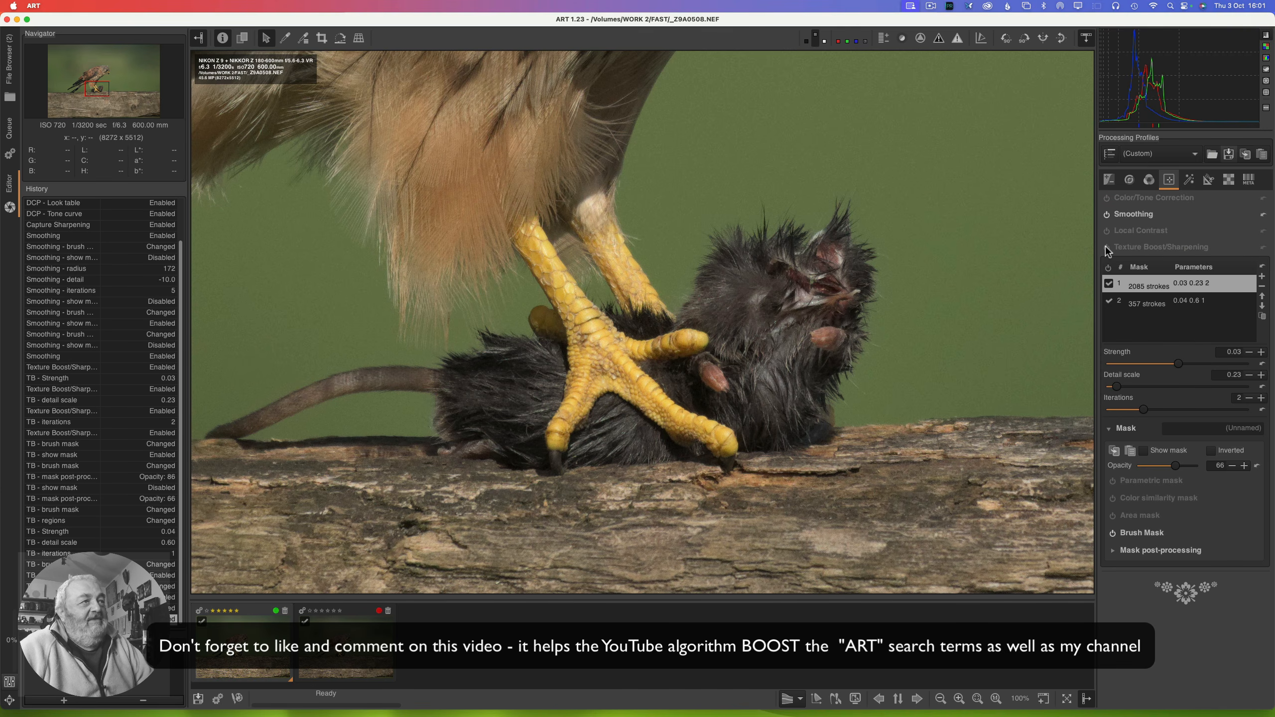
pyautogui.click(1106, 246)
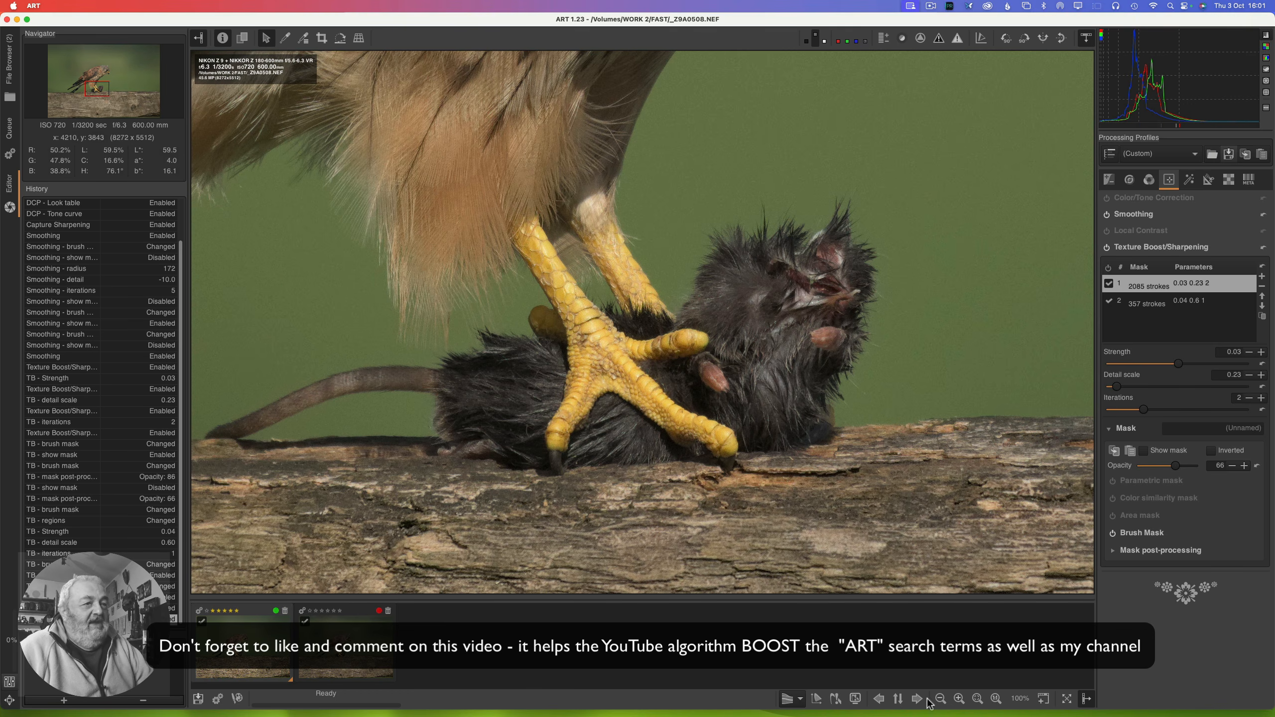
# Step: Compare the background of the whole photo with Smoothing off and on
pyautogui.click(976, 699)
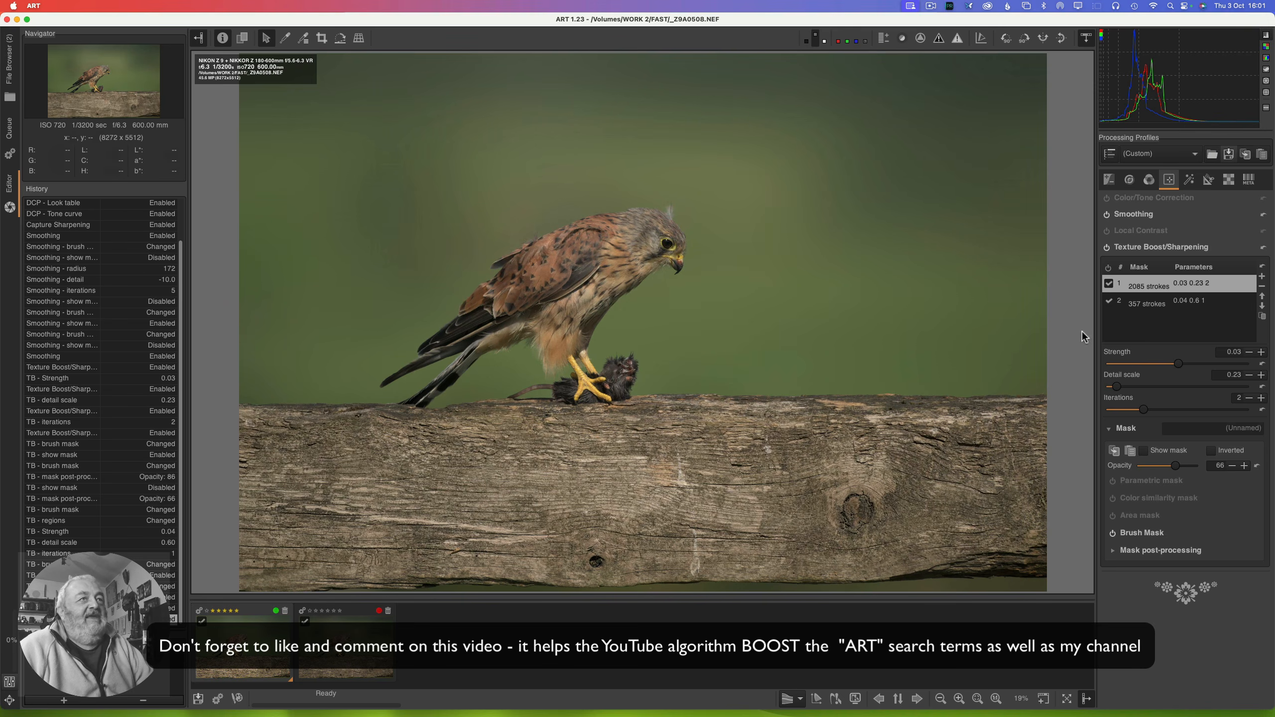
pyautogui.click(1106, 214)
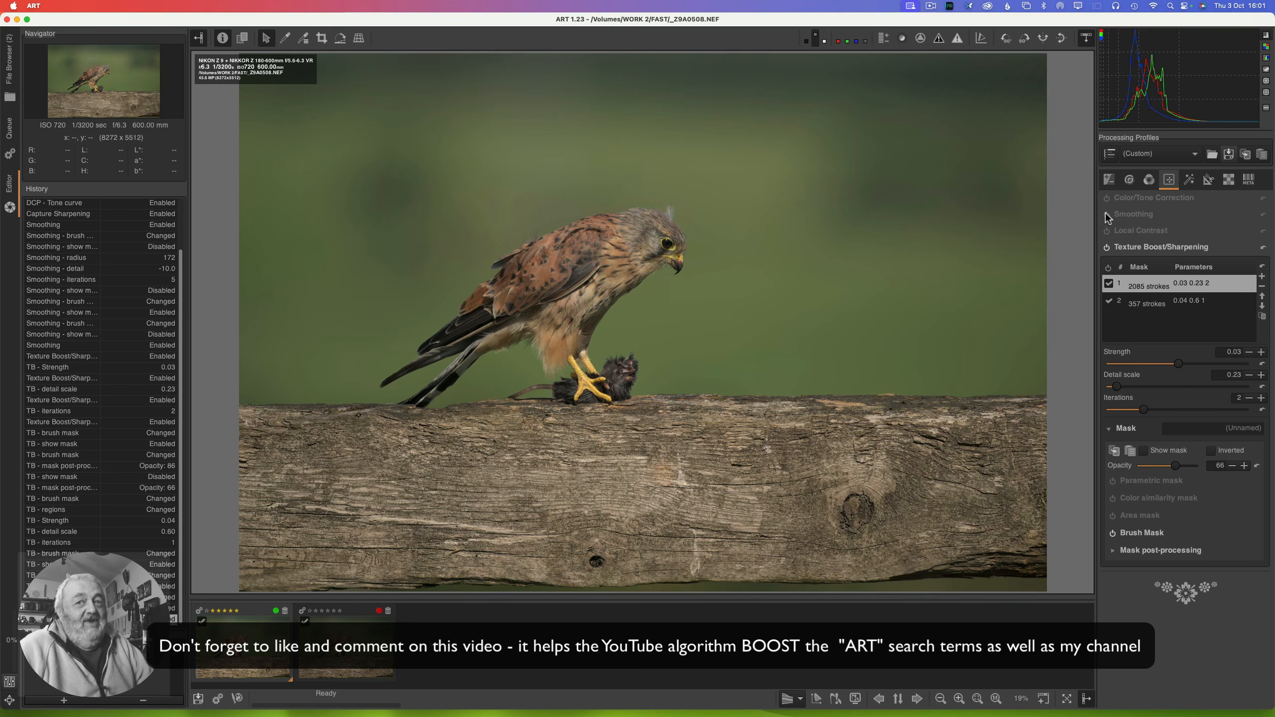
pyautogui.click(1106, 215)
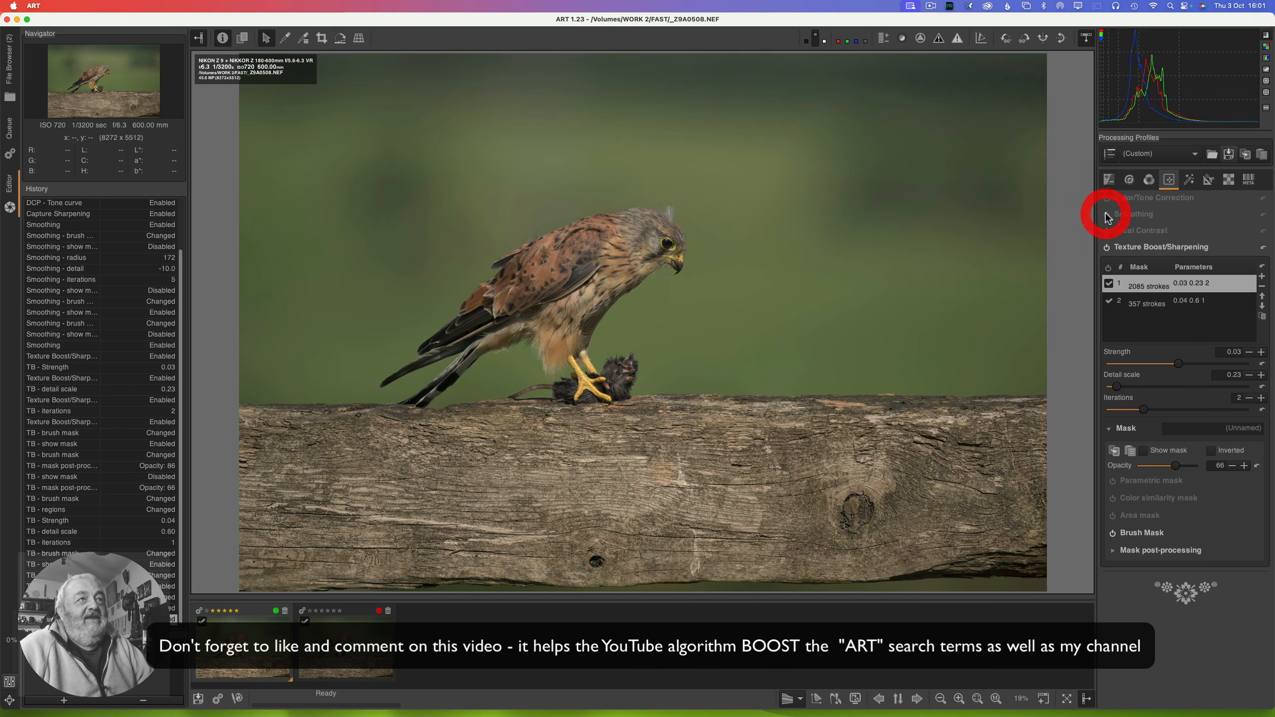